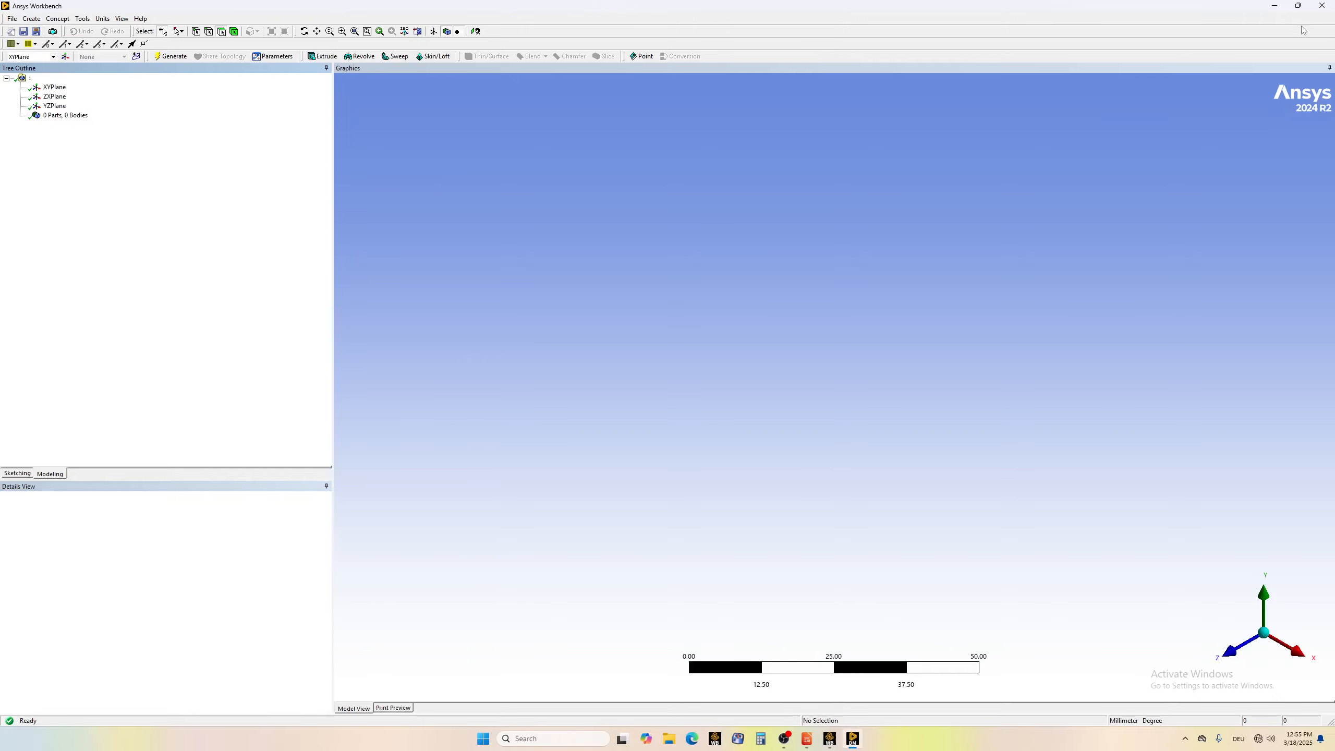
- Close the empty geometry editor, dismiss the connection error, and duplicate the Chimney Nozzle 3D case system
left_click(1321, 6)
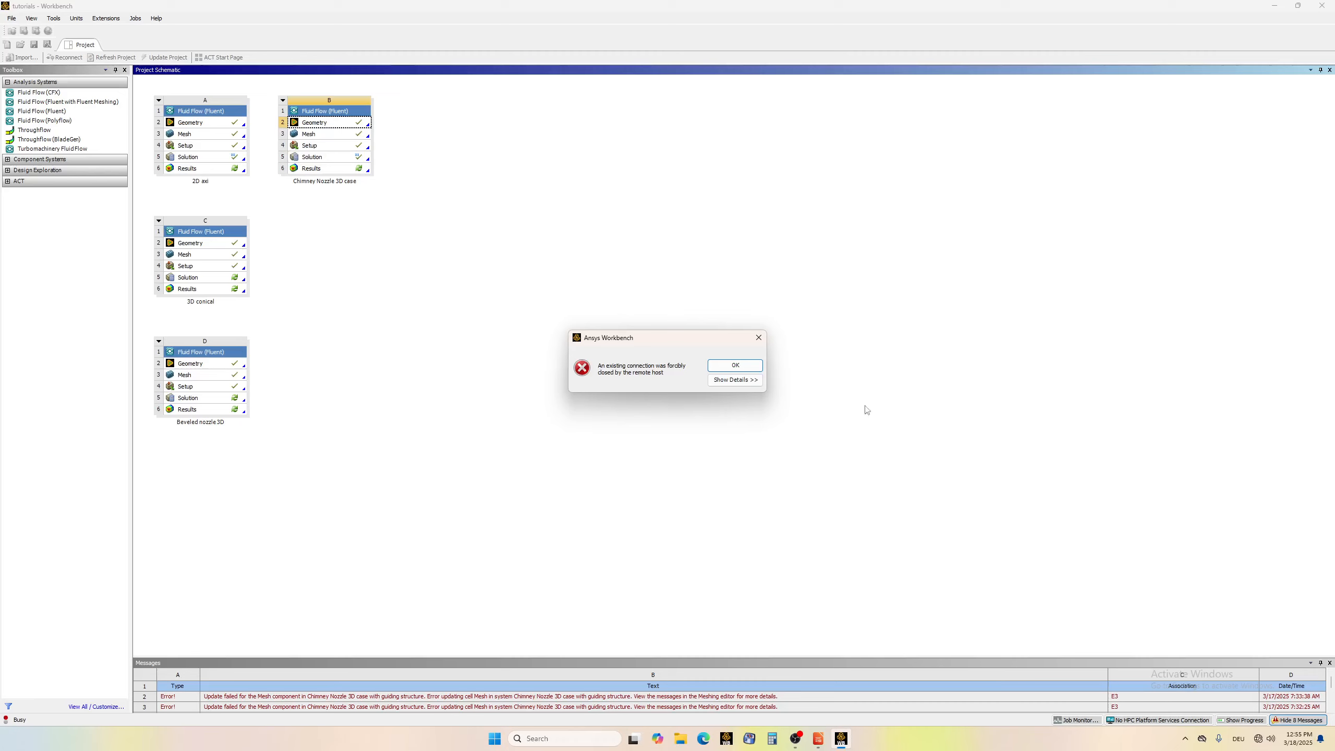
left_click(736, 365)
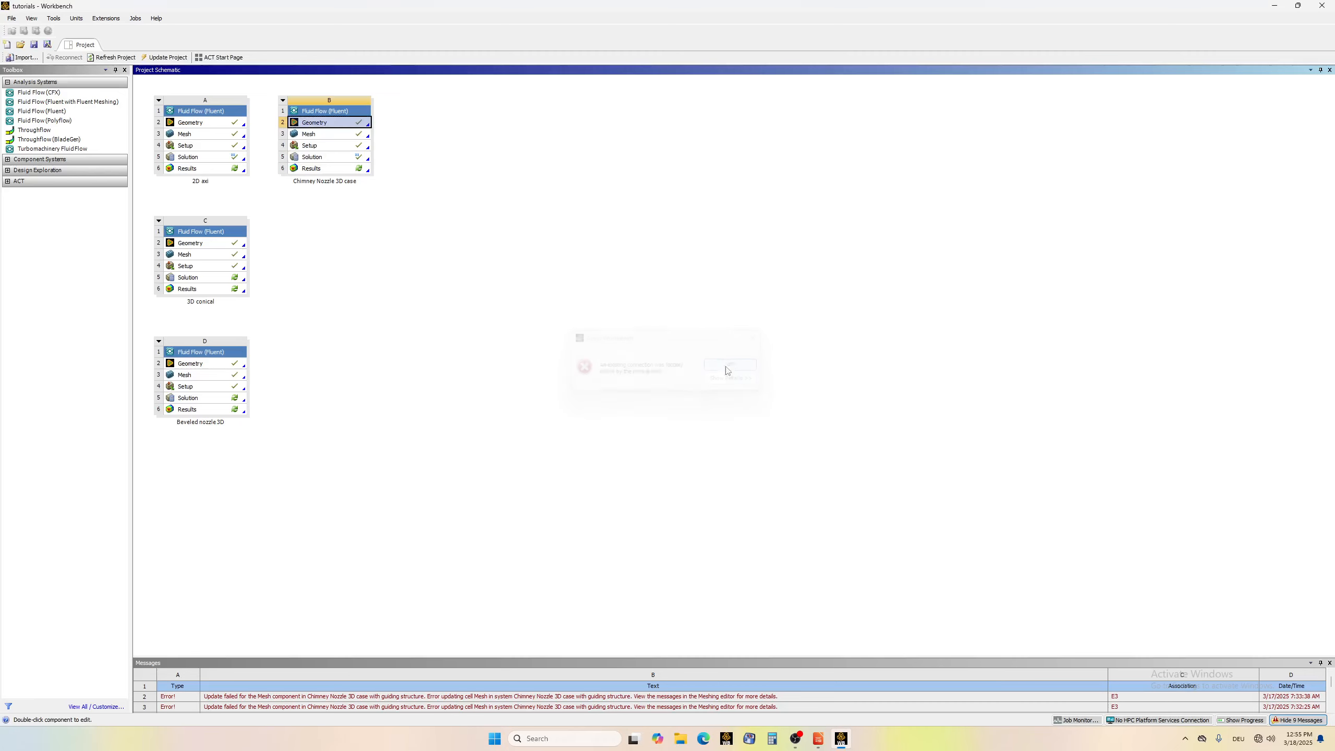
left_click(283, 102)
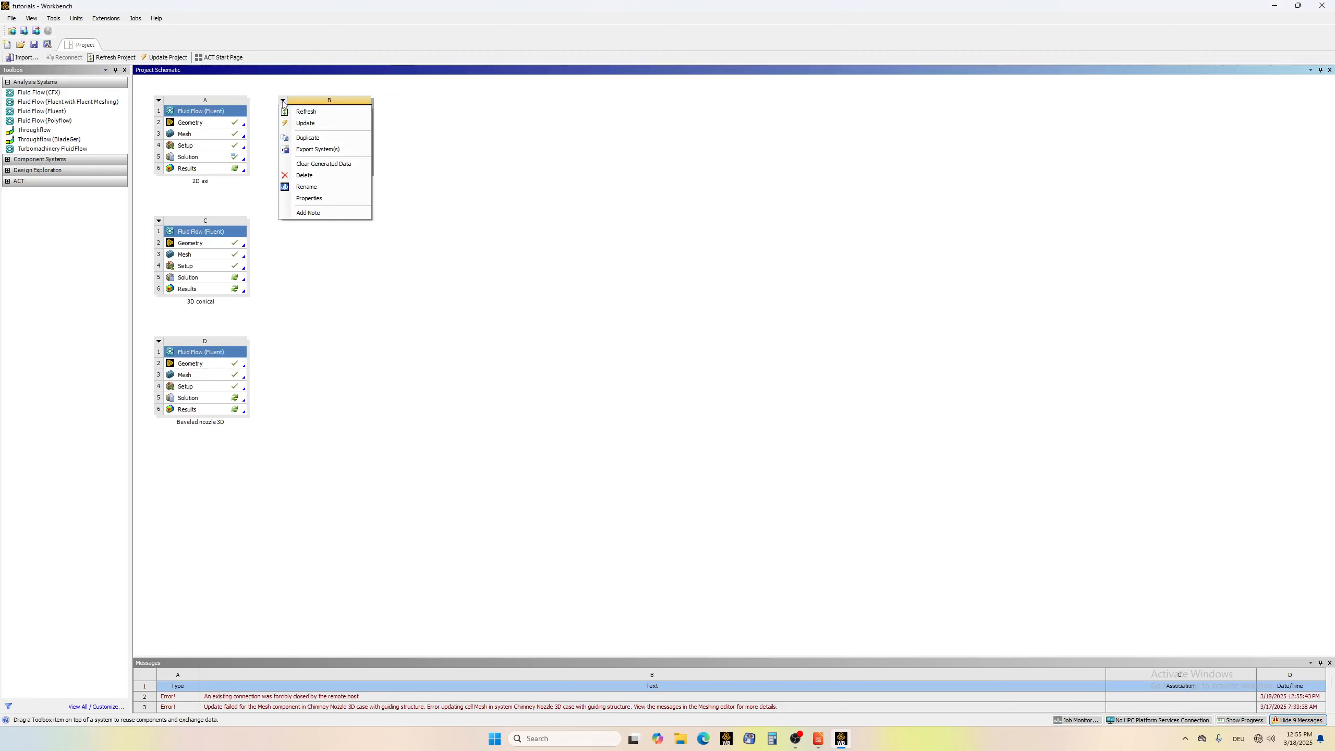
left_click(317, 137)
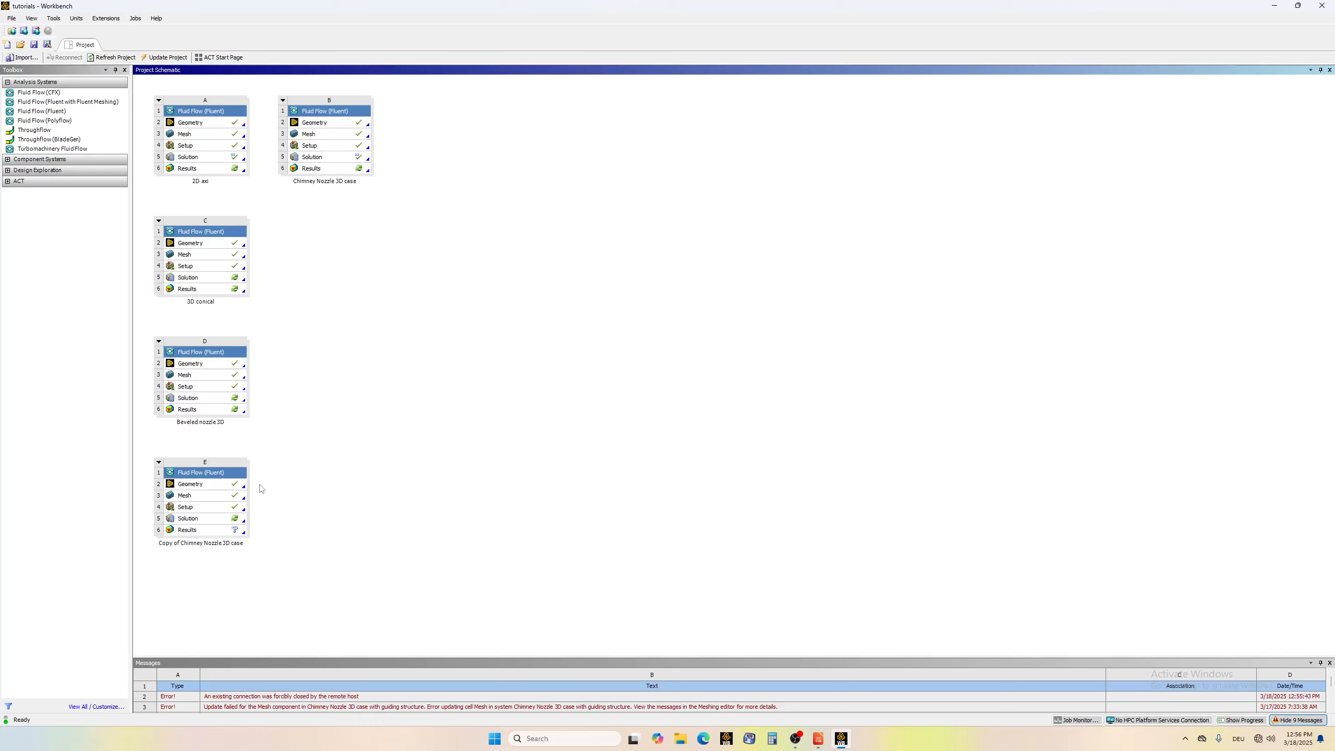
- Hide the system coordinates in the project schematic and place the copied system directly below the Chimney Nozzle 3D case
right_click(374, 383)
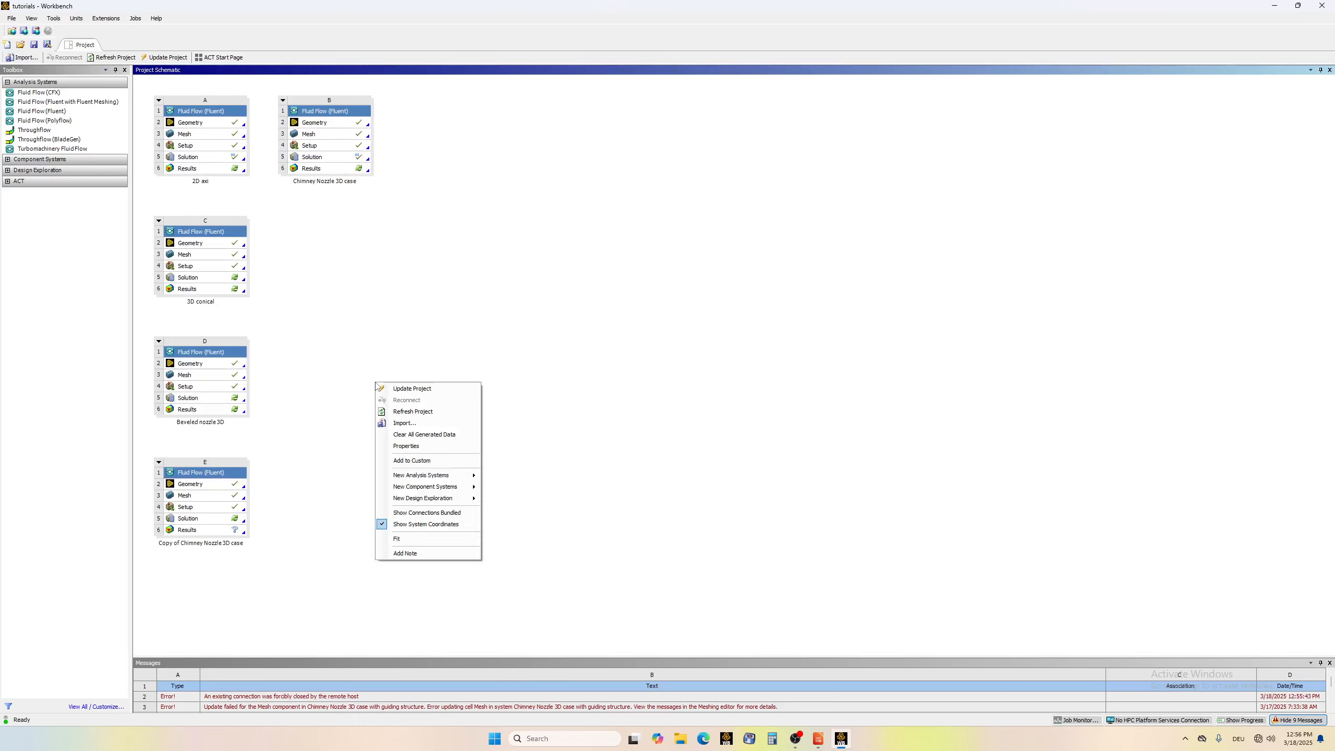
left_click(410, 524)
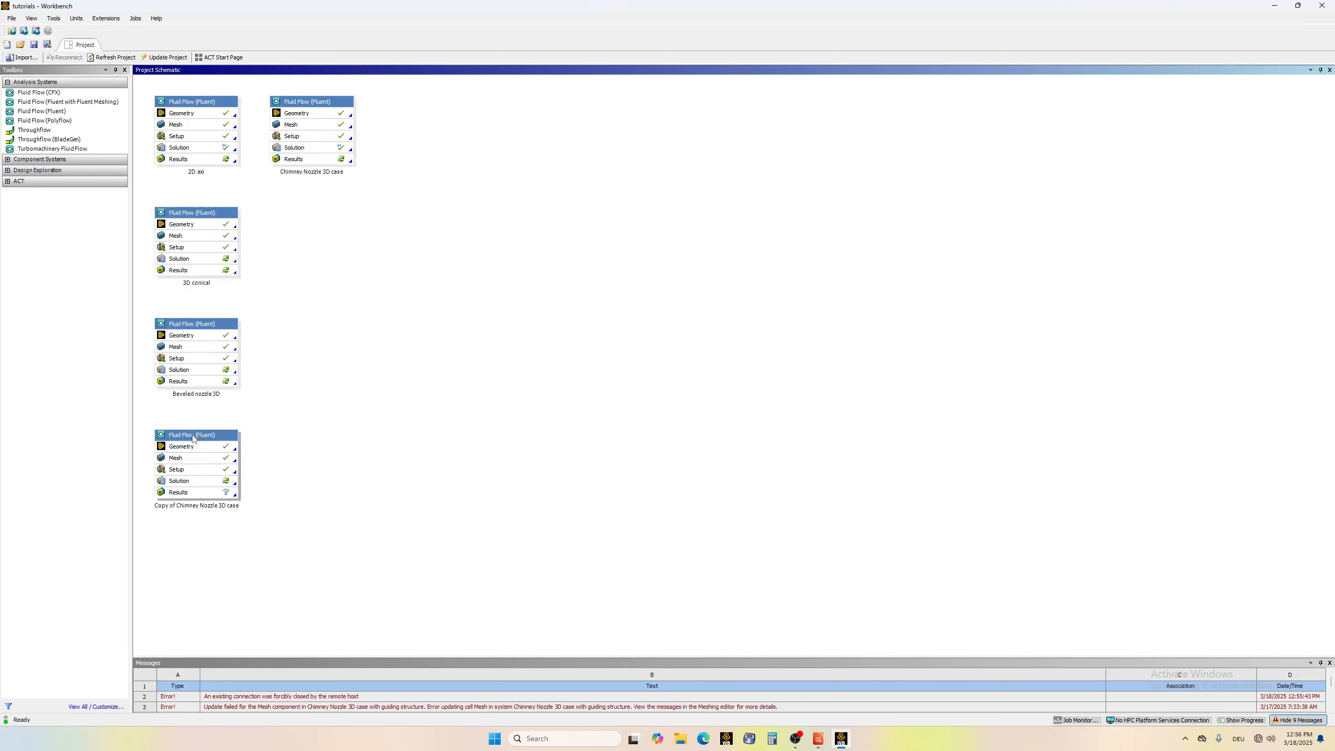
left_click_drag(194, 438, 320, 231)
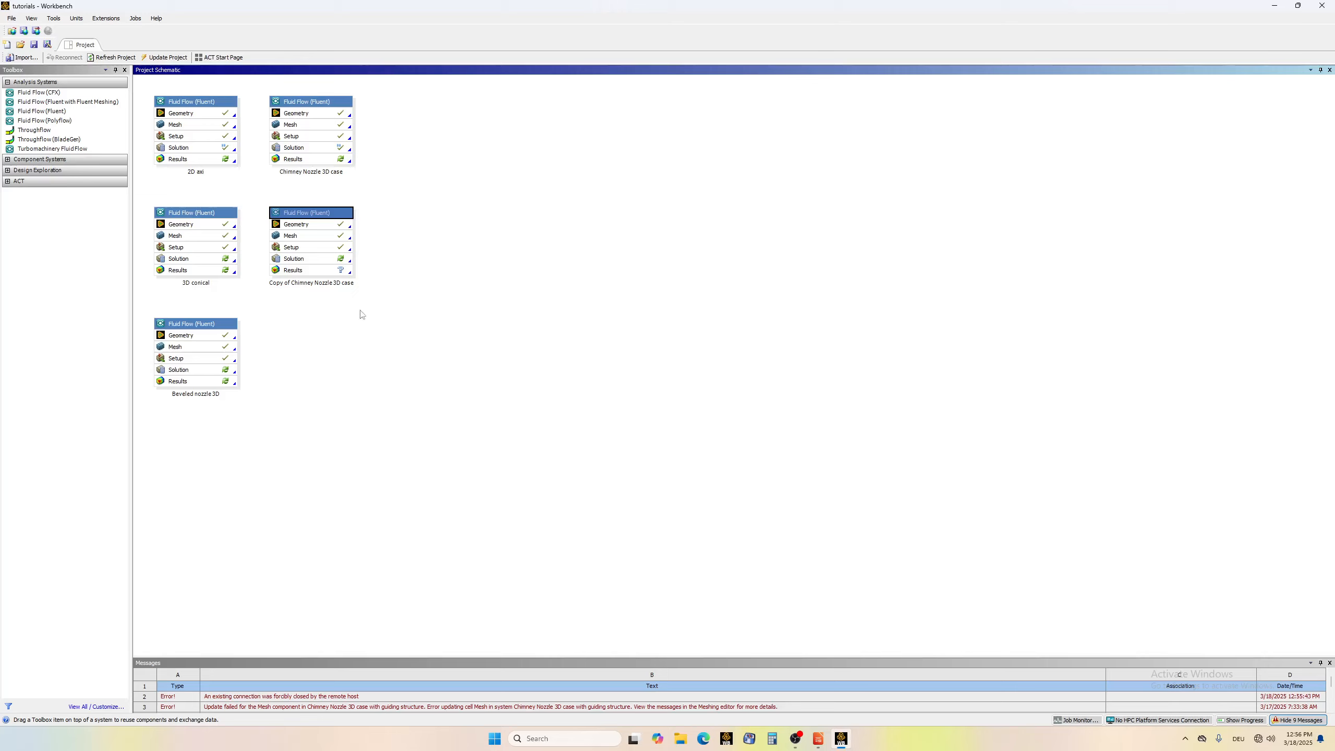
- Rename the copied system "Wire in the Chimney Nozzle 3D case"
double_click(295, 285)
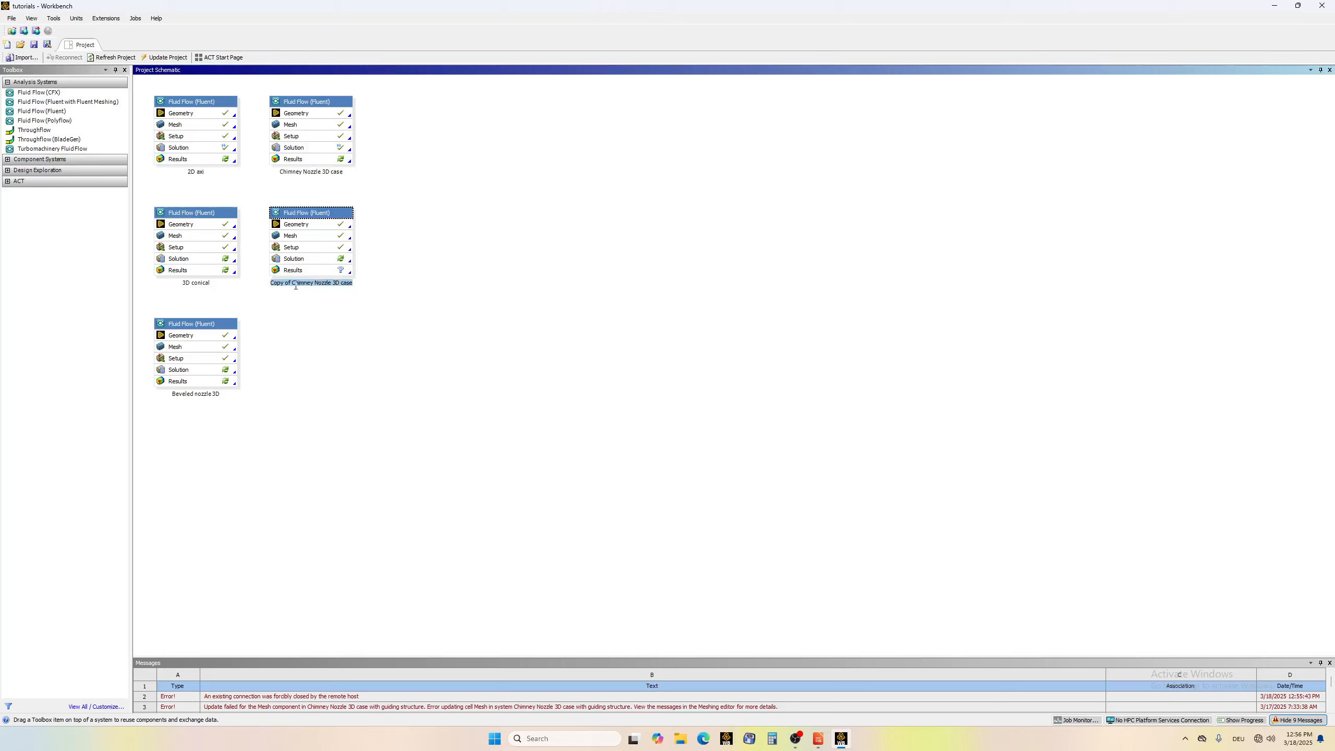
left_click(290, 283)
key("BackSpace")
key("BackSpace")
key("BackSpace")
key("BackSpace")
key("BackSpace")
key("BackSpace")
key("BackSpace")
key("BackSpace")
type("Wire in the")
key("Return")
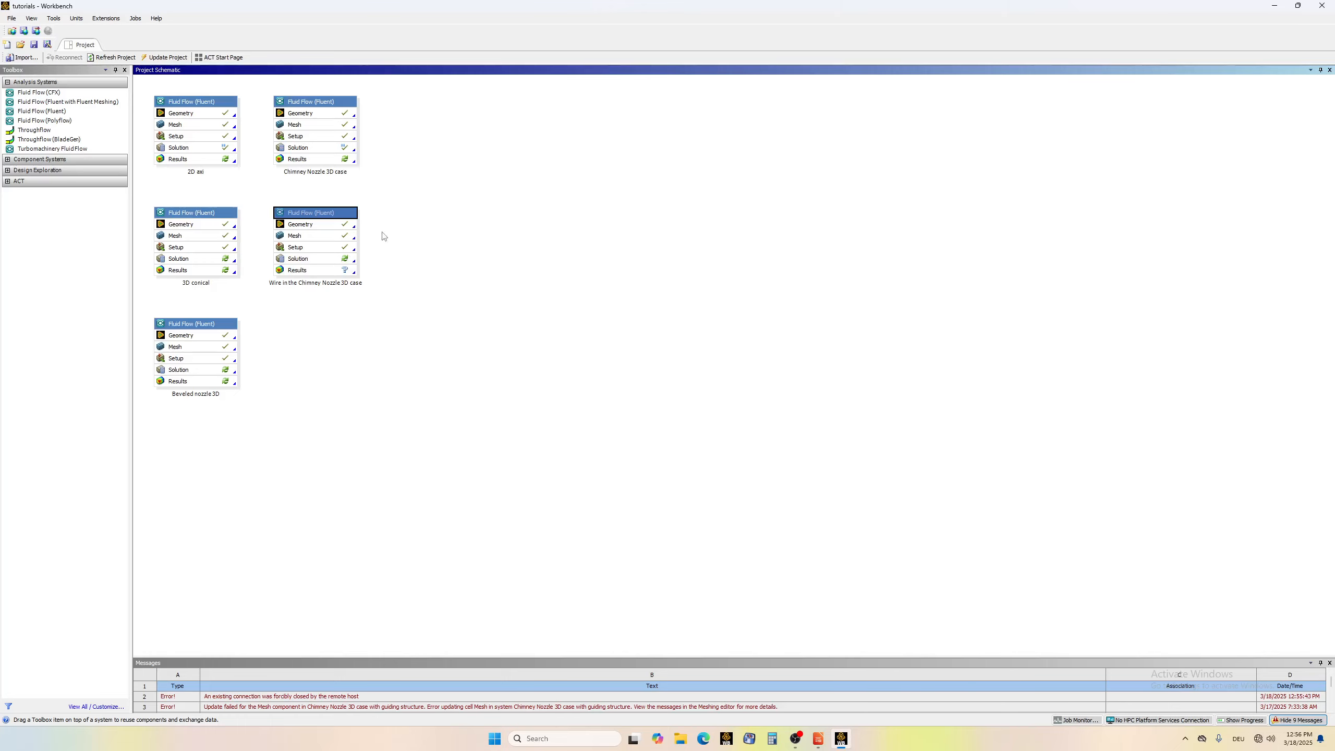
- Reset the mesh of the Wire in the Chimney Nozzle 3D case system
left_click(304, 231)
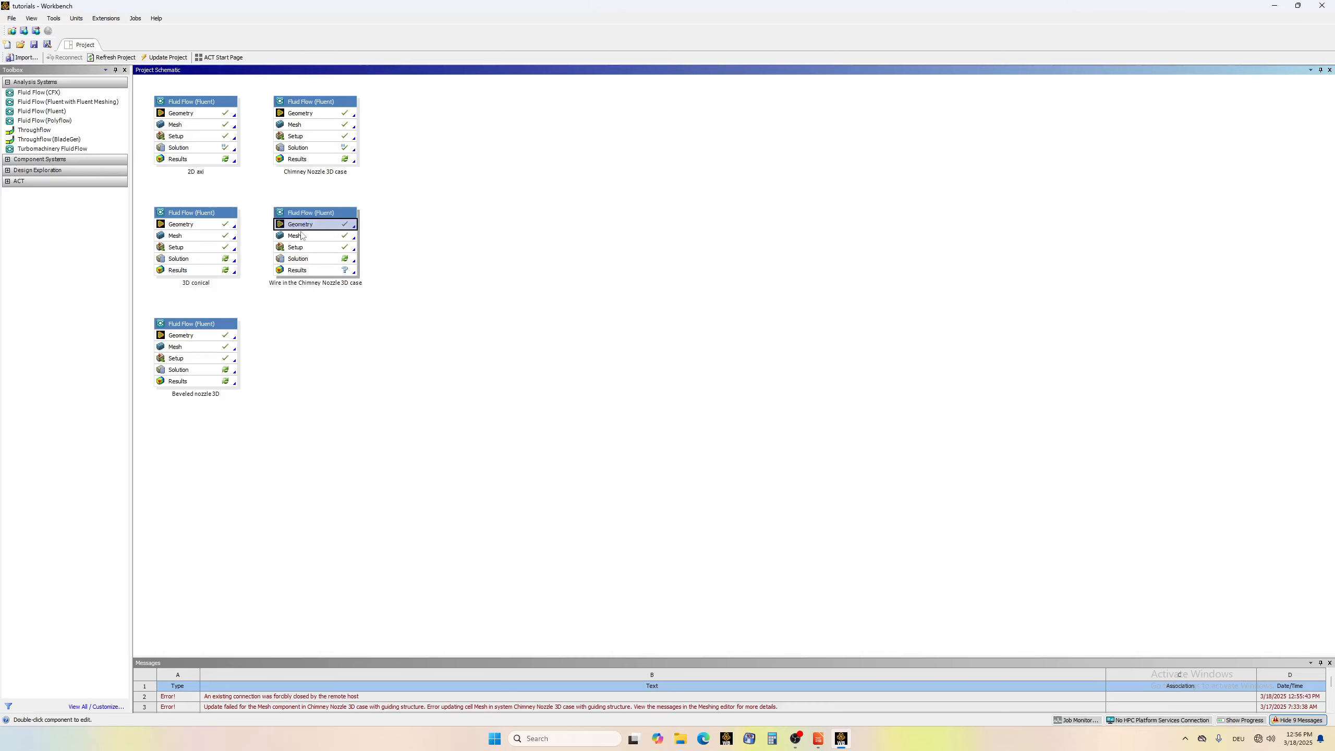
left_click(305, 238)
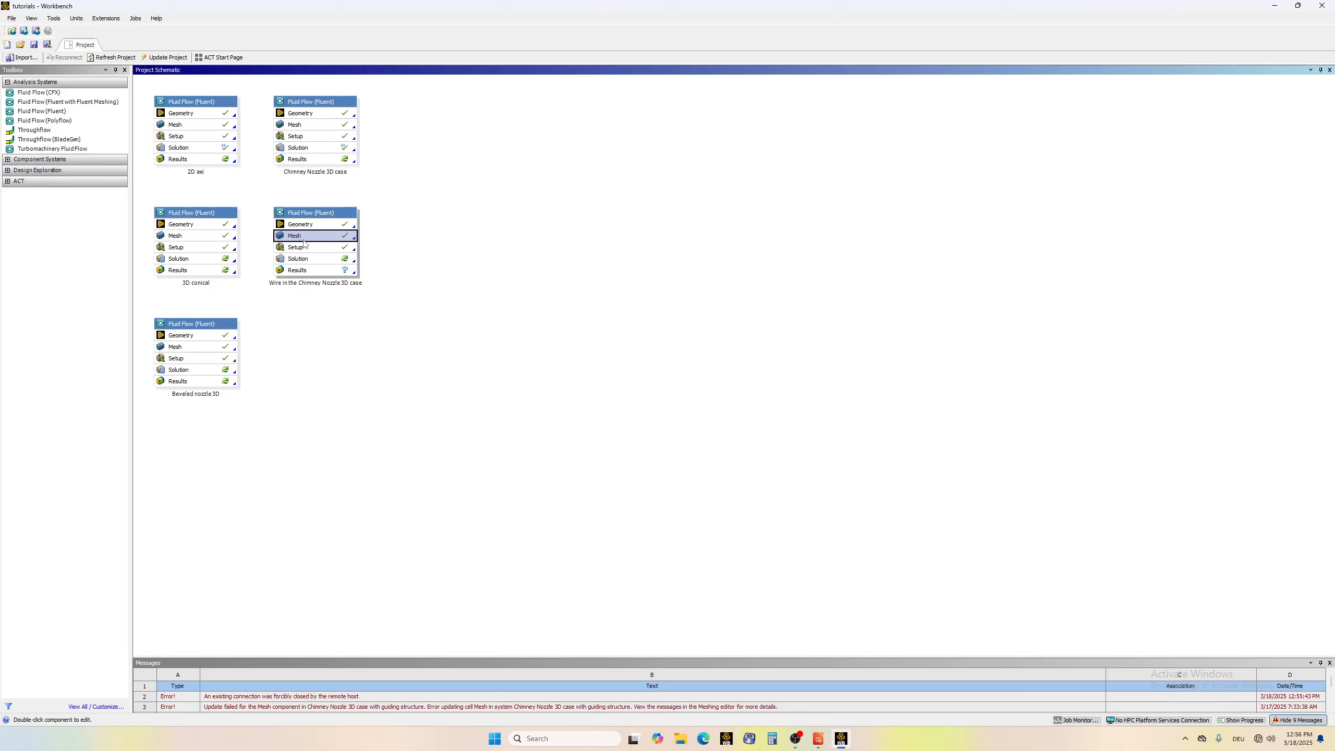
right_click(297, 239)
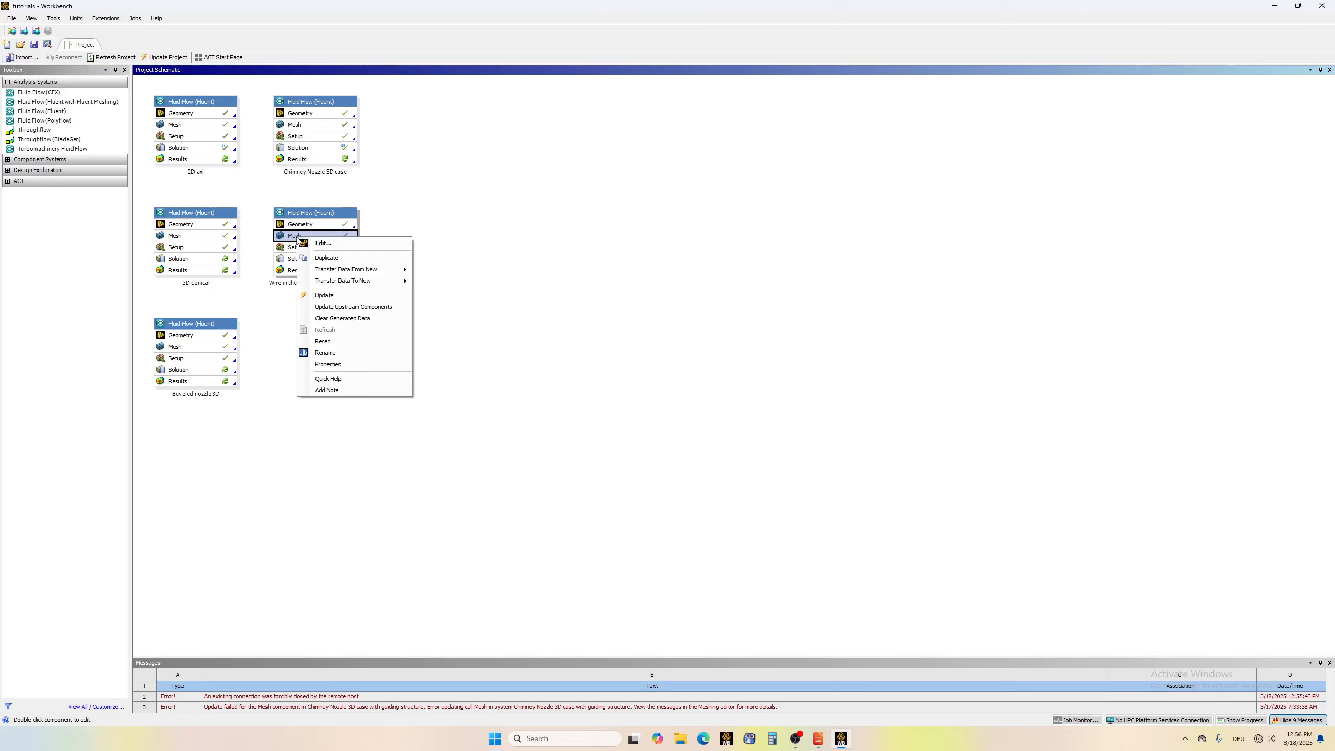
left_click(338, 341)
left_click(687, 387)
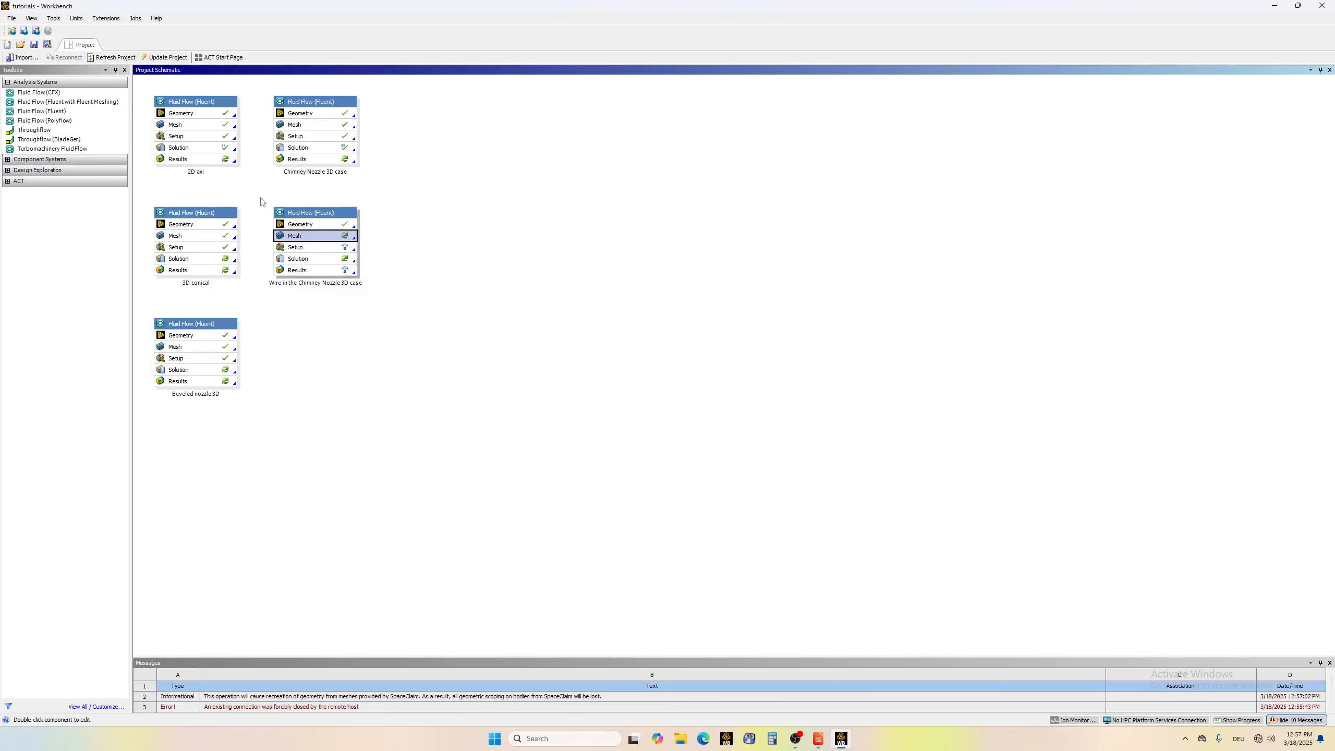
- Reset the setup of the Wire in the Chimney Nozzle 3D case system
left_click(318, 249)
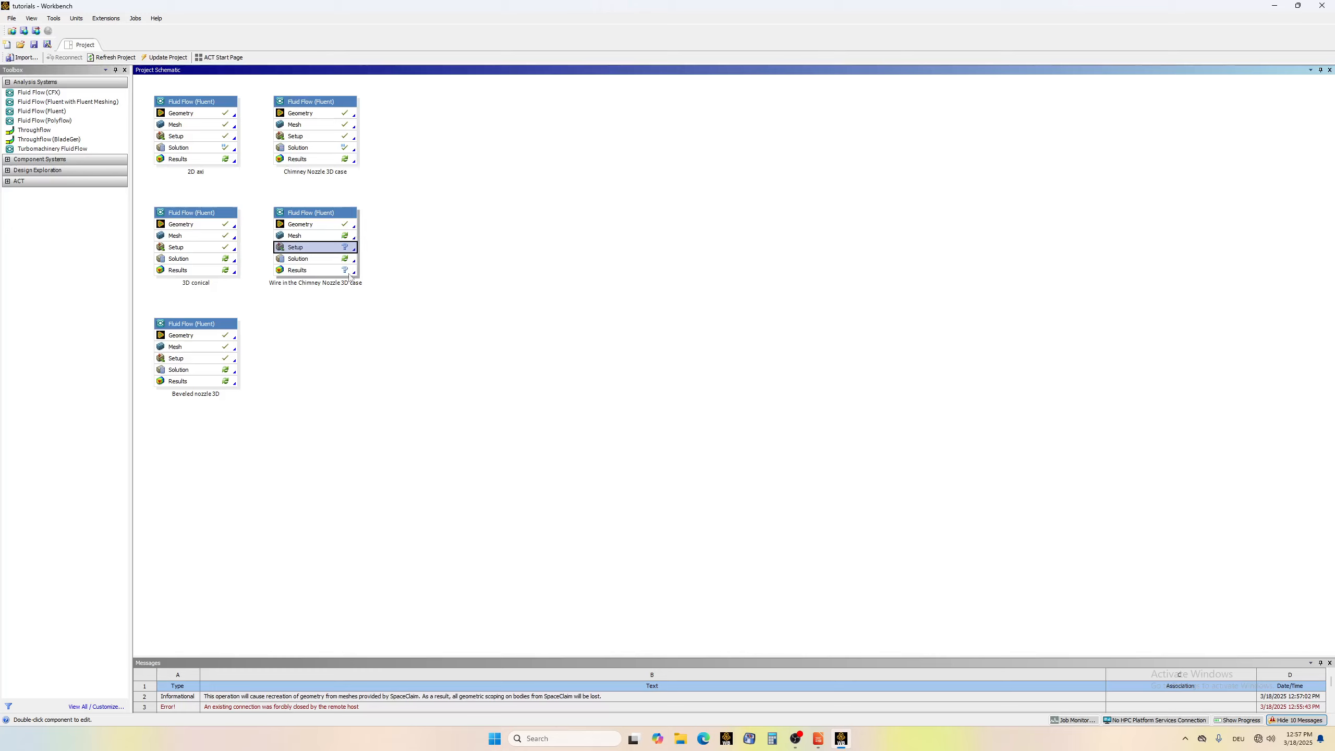
right_click(295, 247)
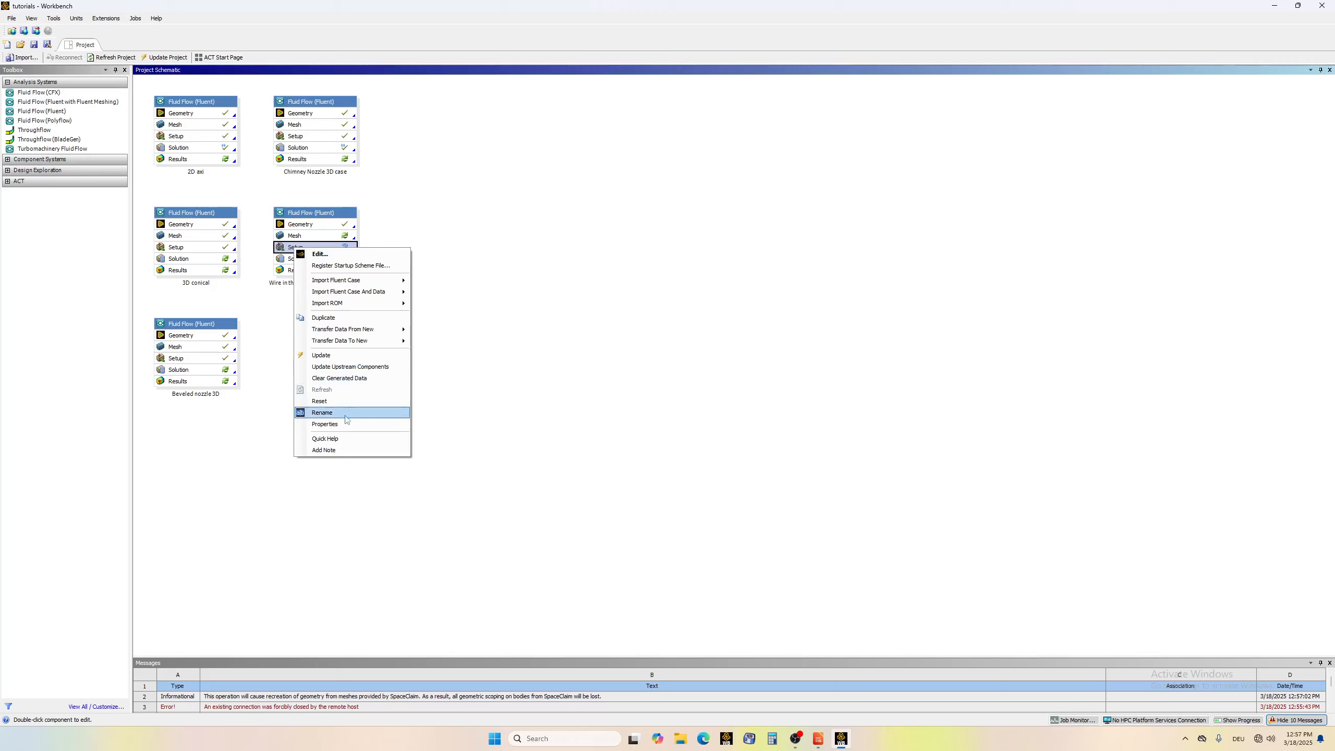
left_click(338, 401)
left_click(686, 384)
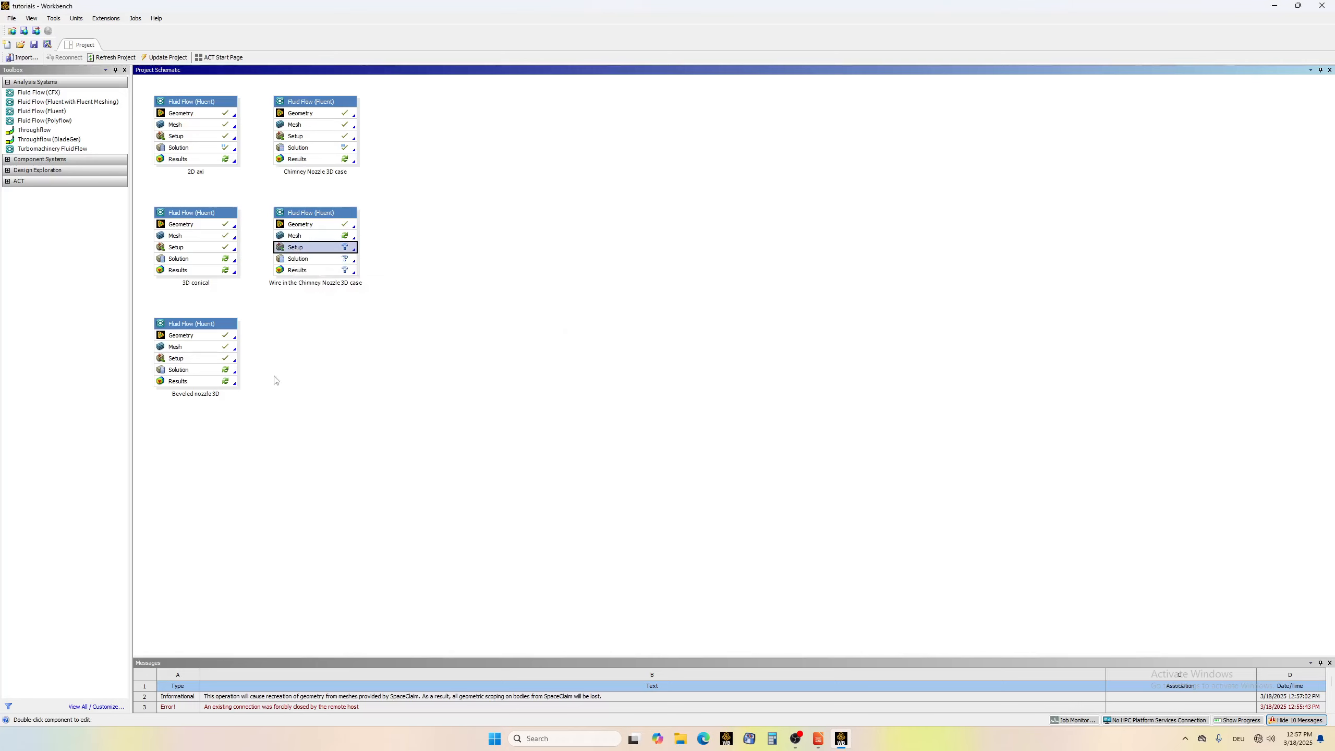
- Open the geometry of the Wire in the Chimney Nozzle 3D case in DesignModeler
left_click(310, 237)
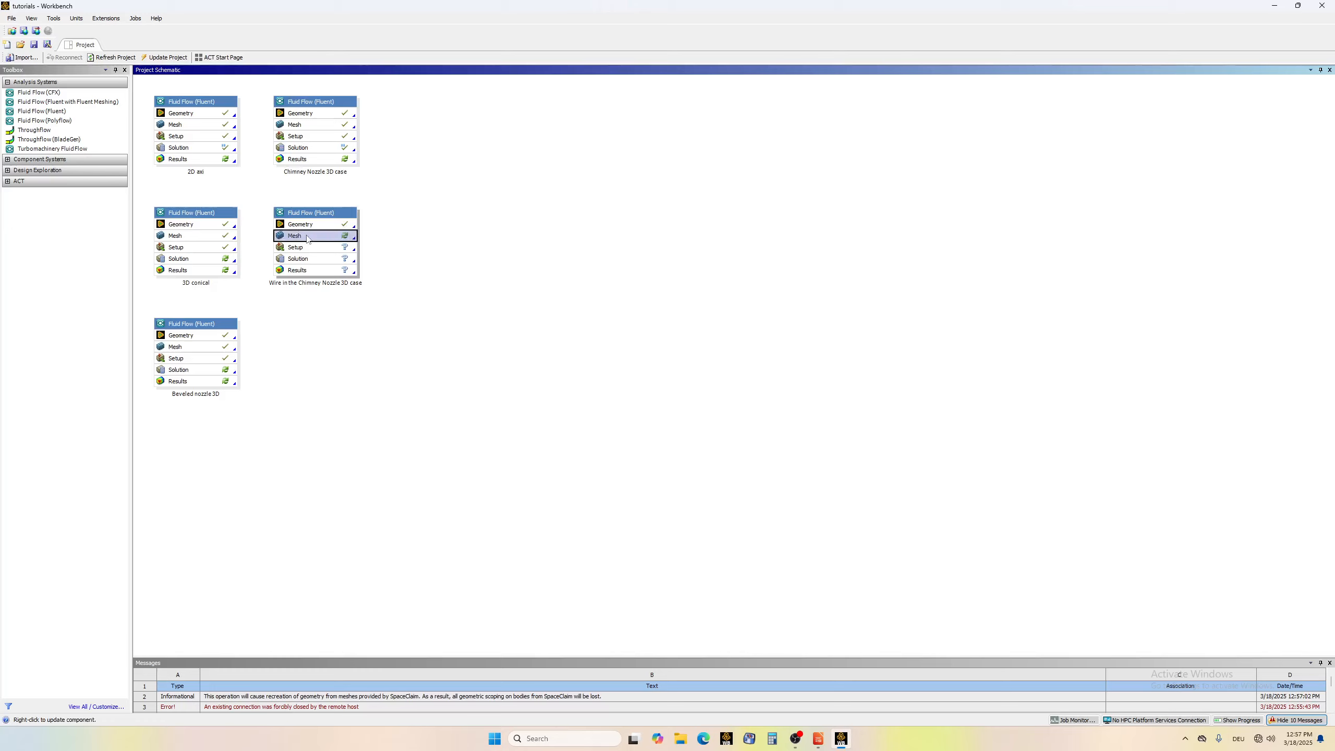
left_click(307, 225)
double_click(310, 227)
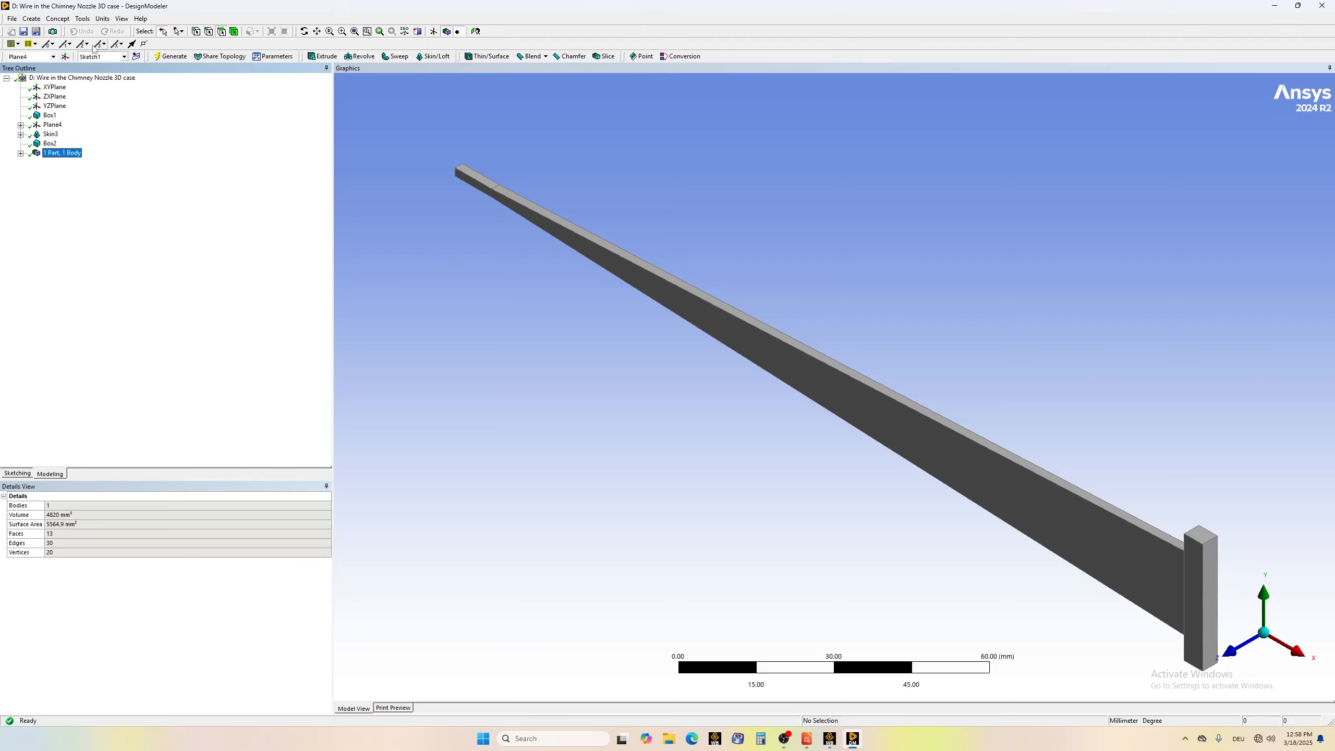
- Create a cylinder primitive on the XY plane with the default dimensions and generate it
left_click(33, 19)
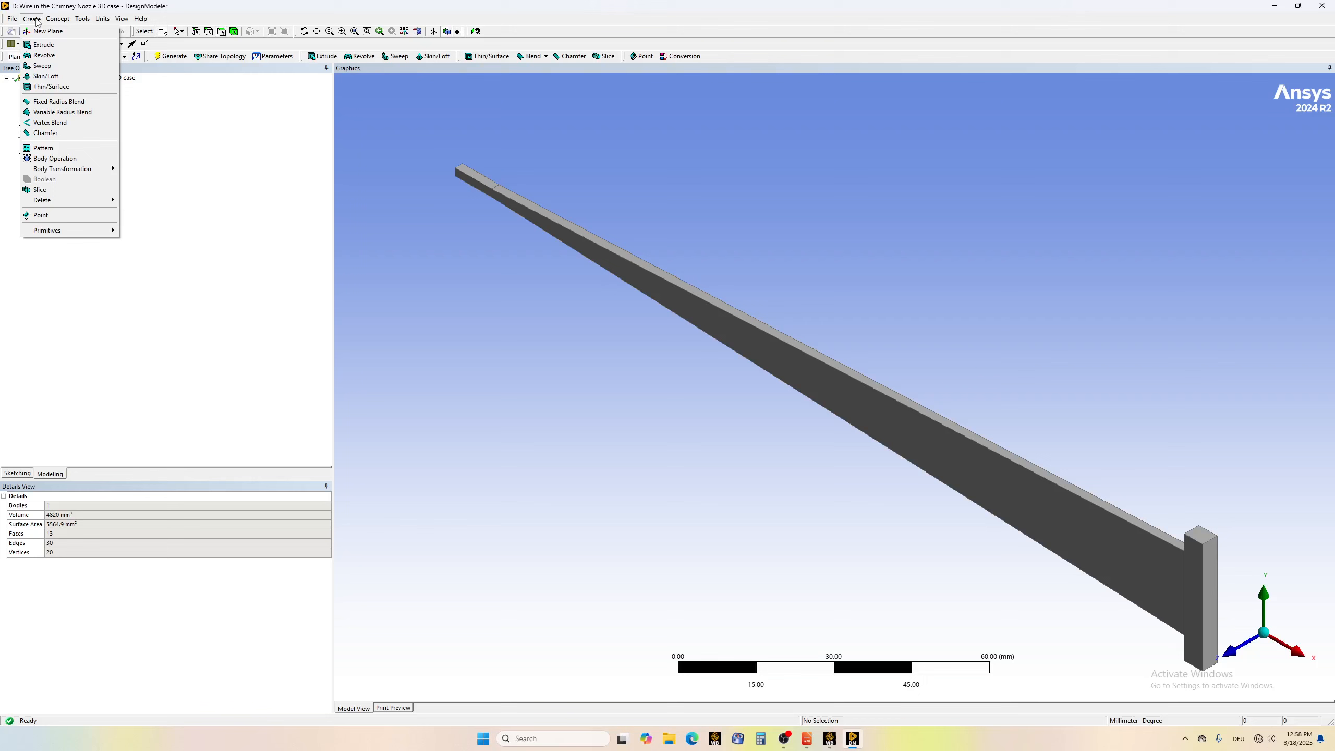
mouse_move(66, 231)
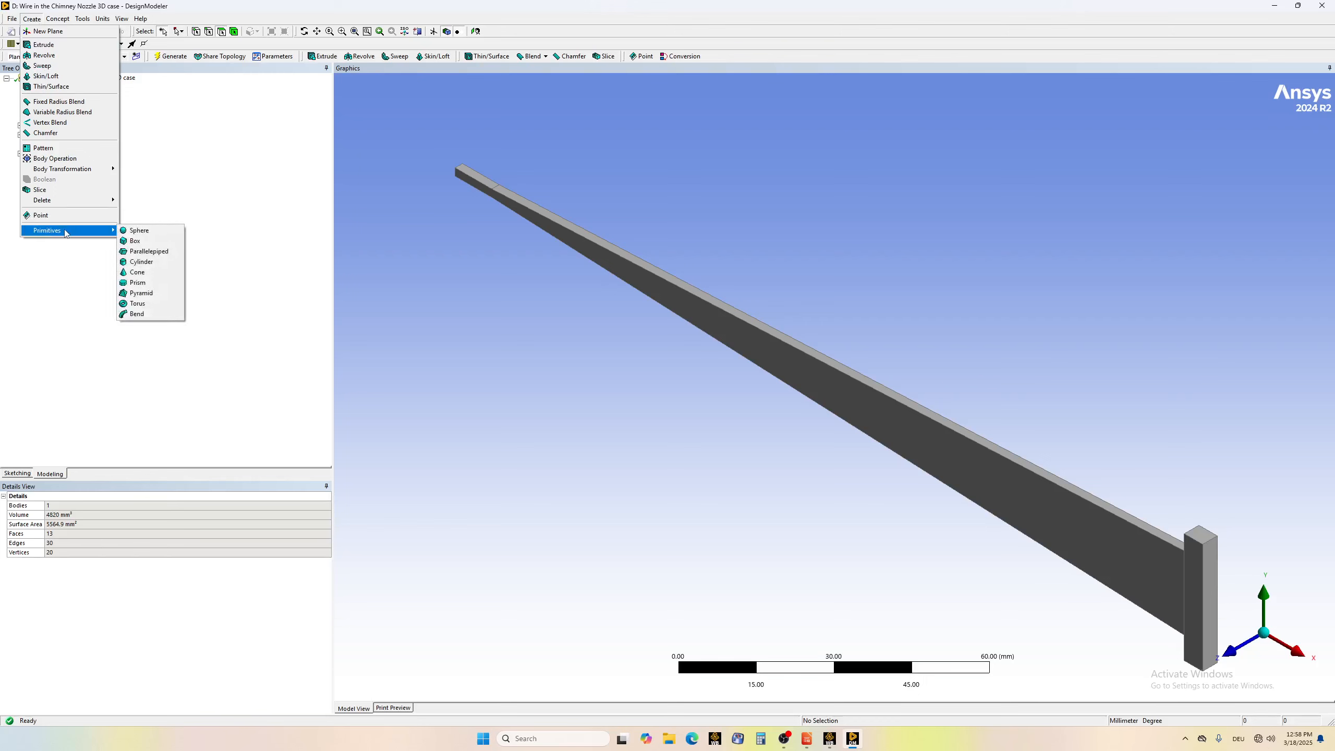
left_click(157, 263)
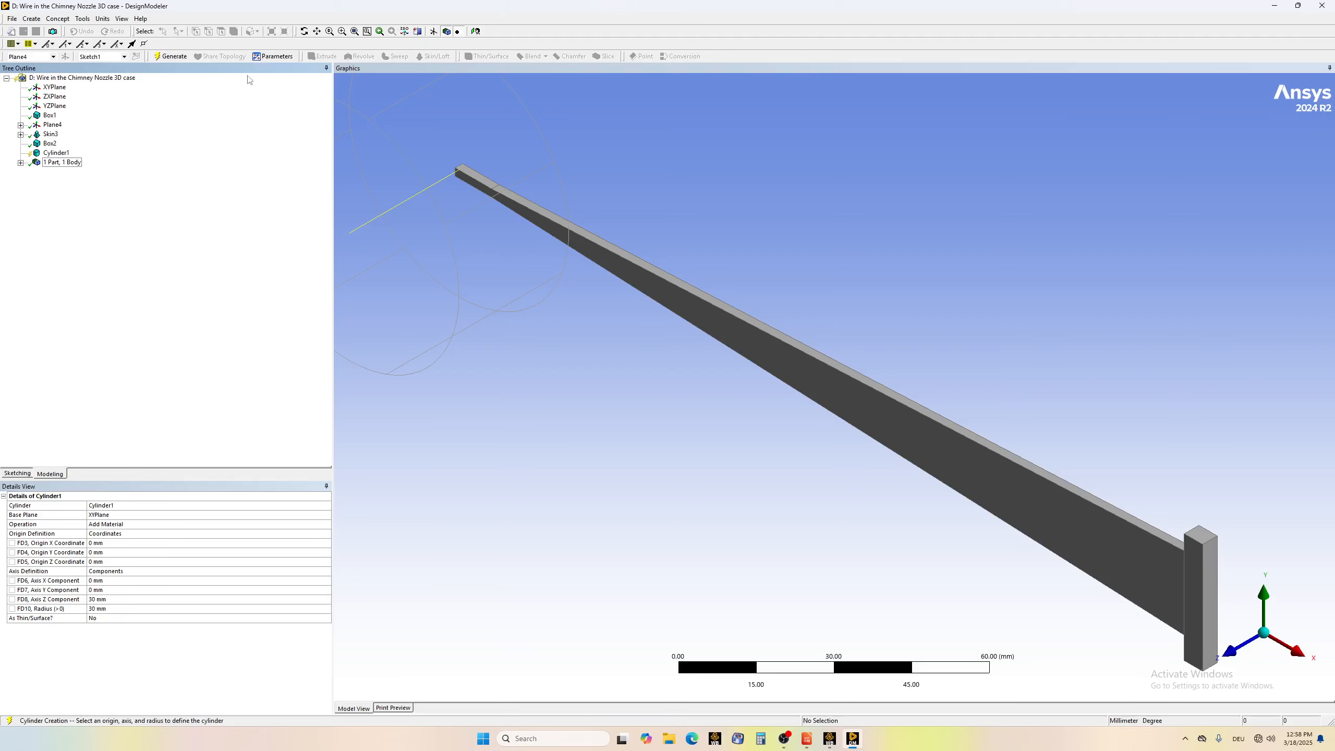
left_click(172, 56)
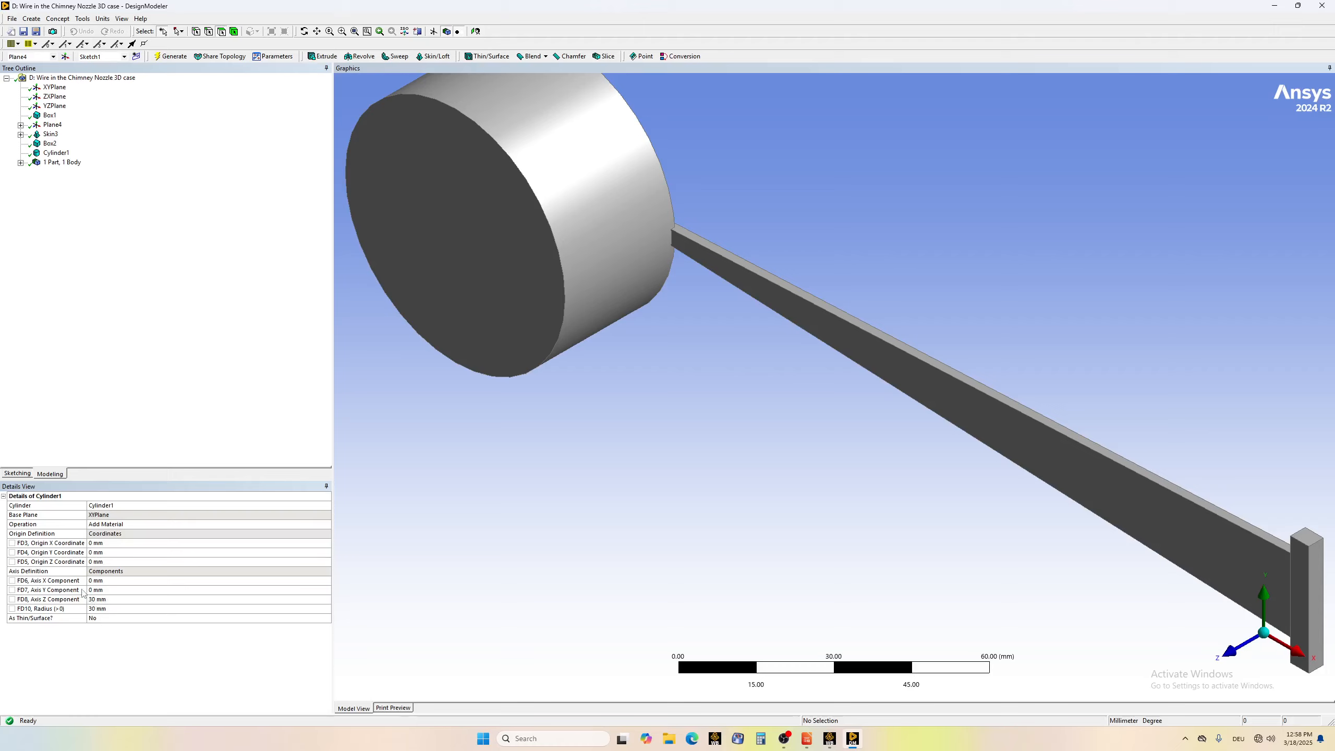
- Set the cylinder's axis Y component to 20 mm, Z component to 0 and radius to 0.5 mm, and regenerate
left_click(109, 590)
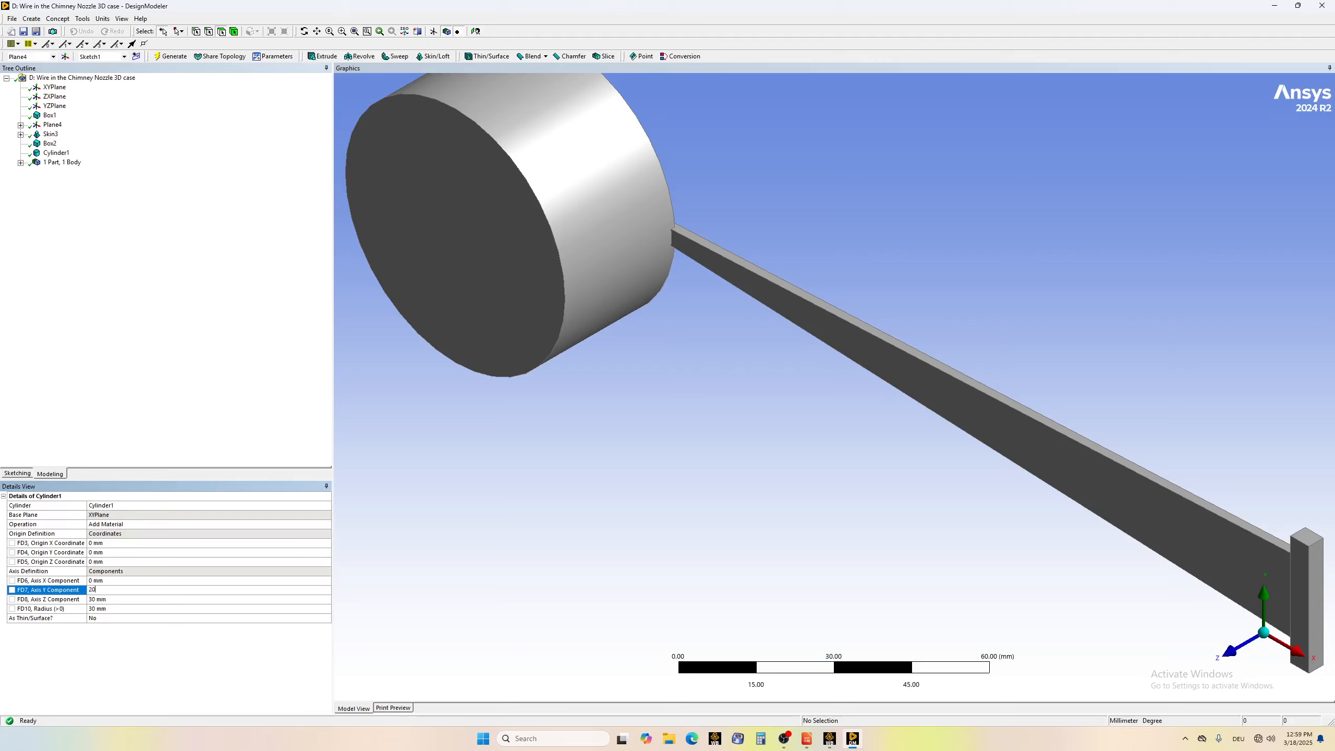
left_click(105, 601)
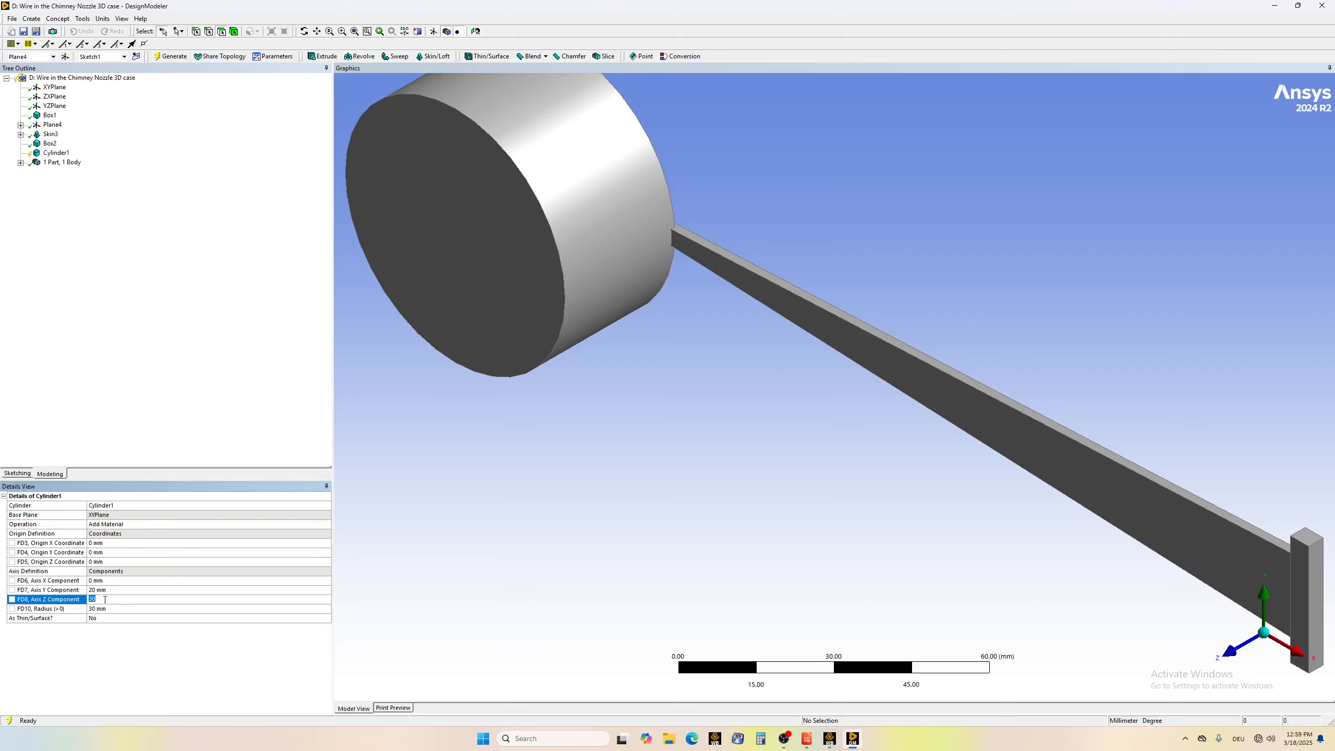
type("0")
left_click(165, 612)
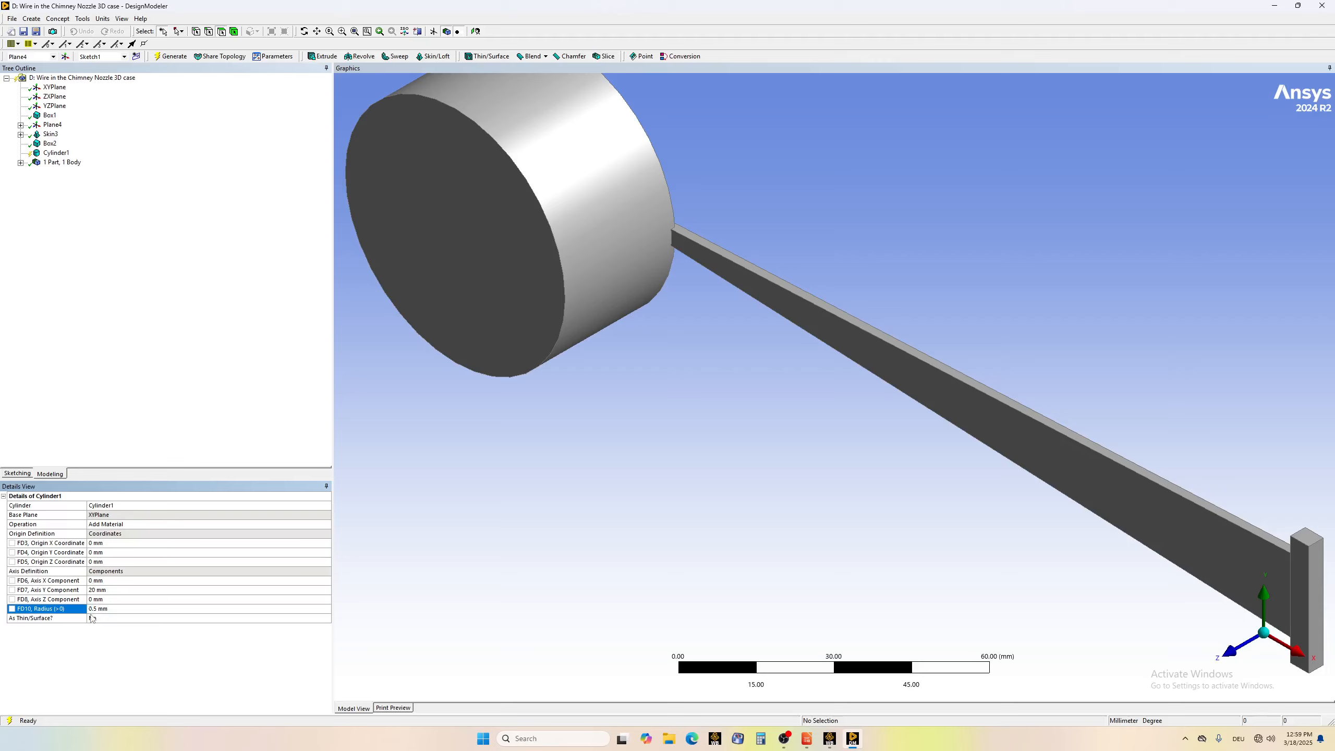
left_click(170, 58)
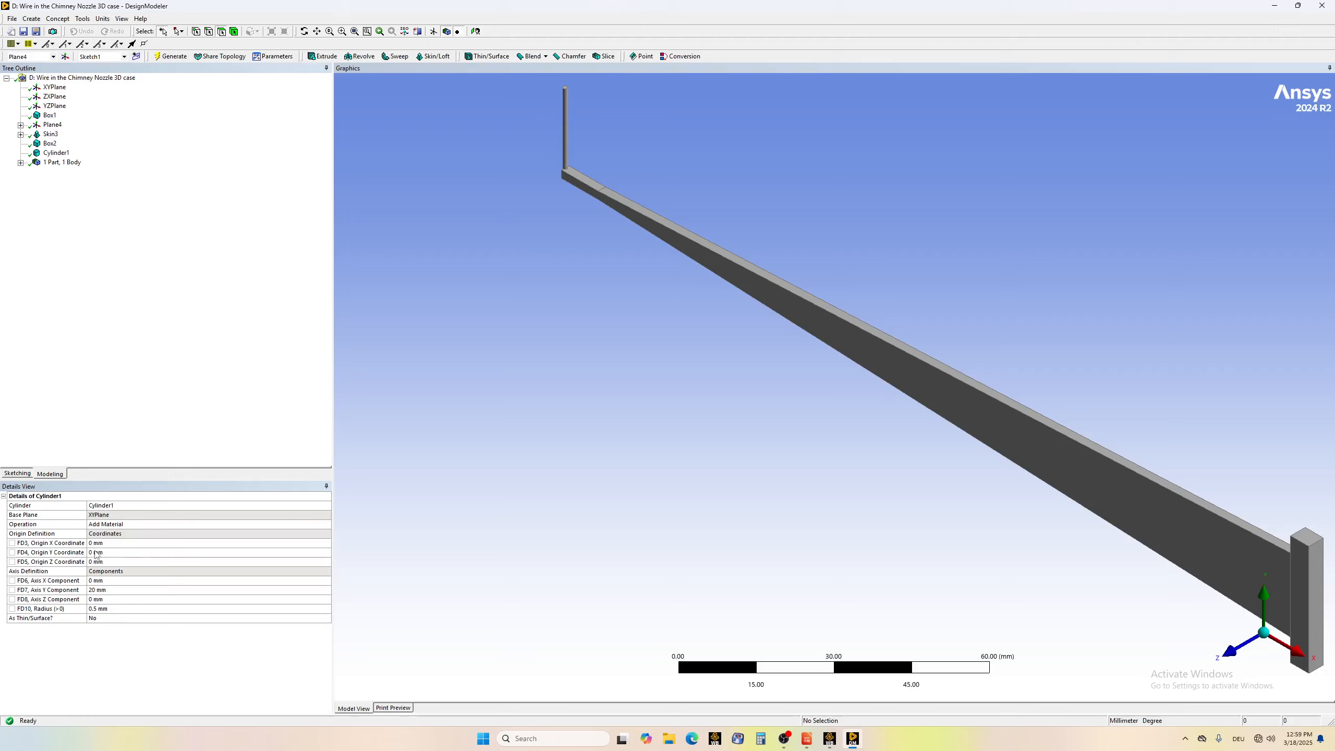
- Set the cylinder's origin Y coordinate to -10 mm and regenerate the model
left_click(96, 553)
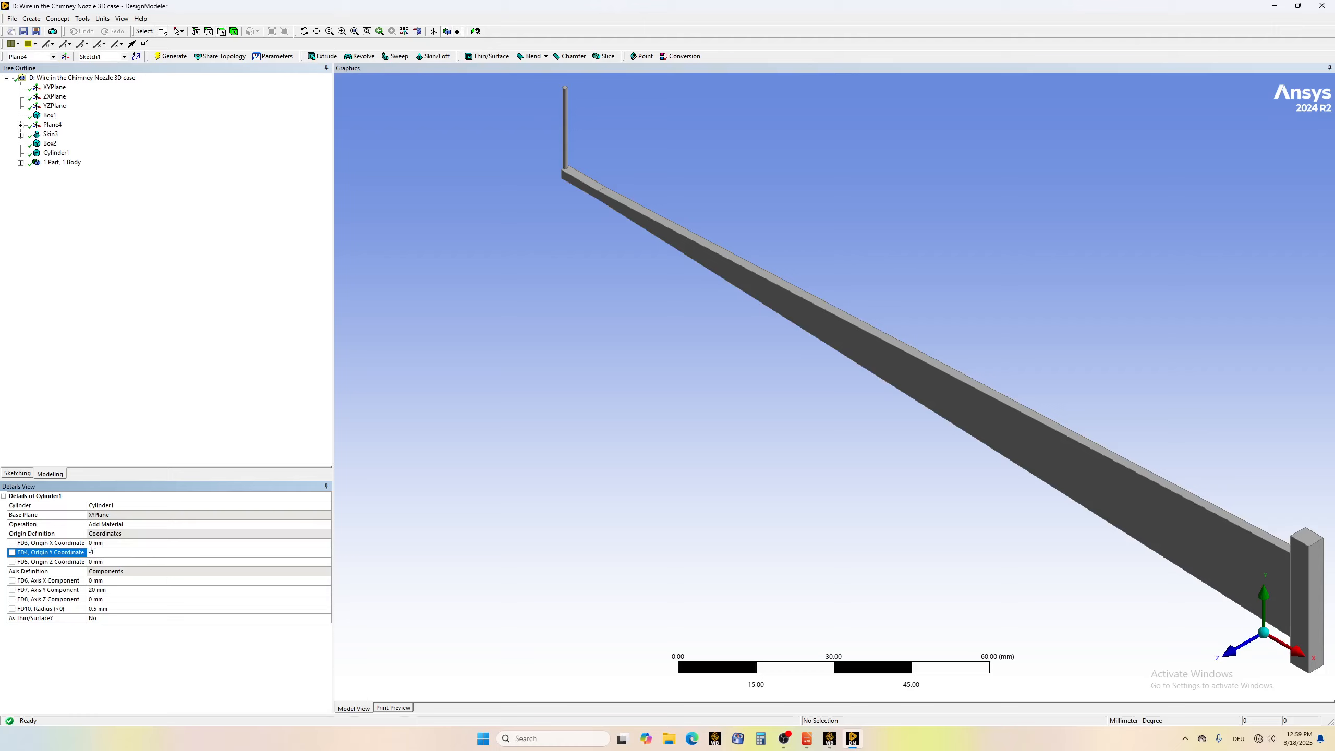
key("Return")
left_click(170, 57)
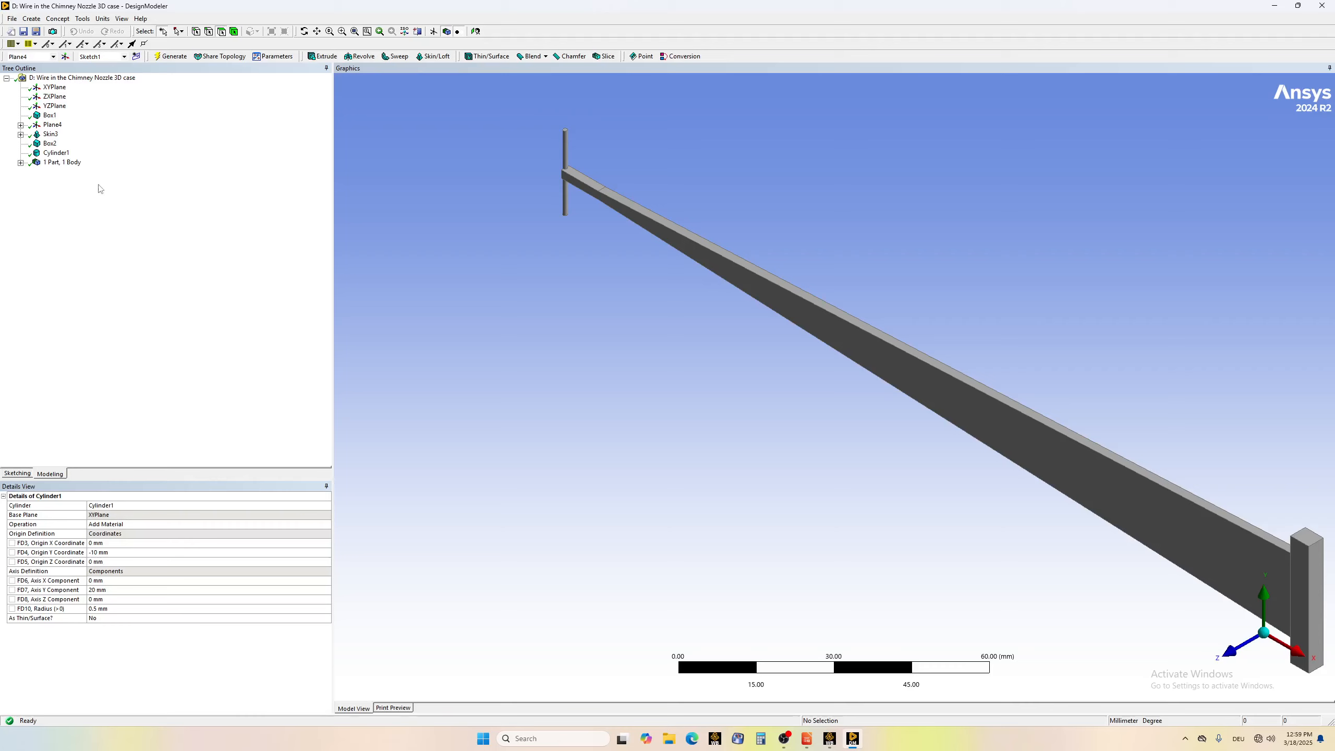
- Check the offset of Plane4, set the cylinder's origin X coordinate to 200 mm, and regenerate the model
left_click(53, 126)
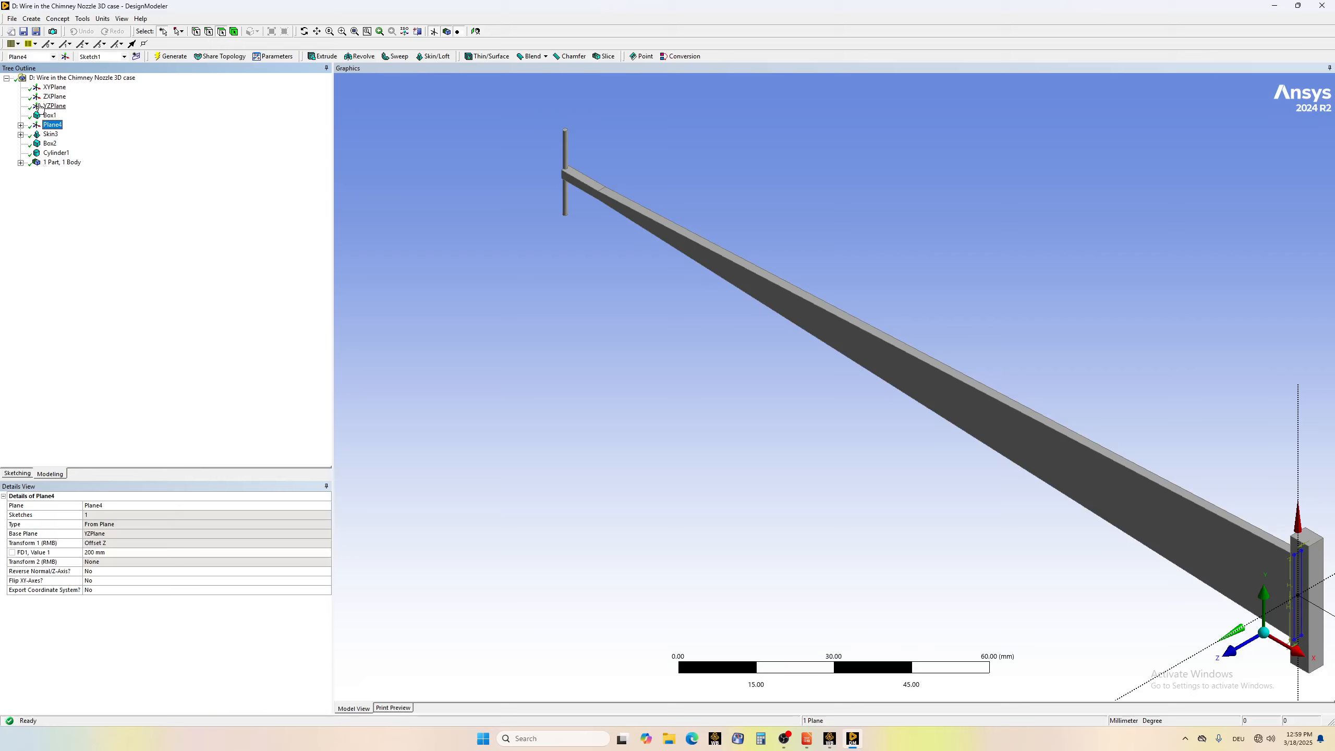
left_click(54, 153)
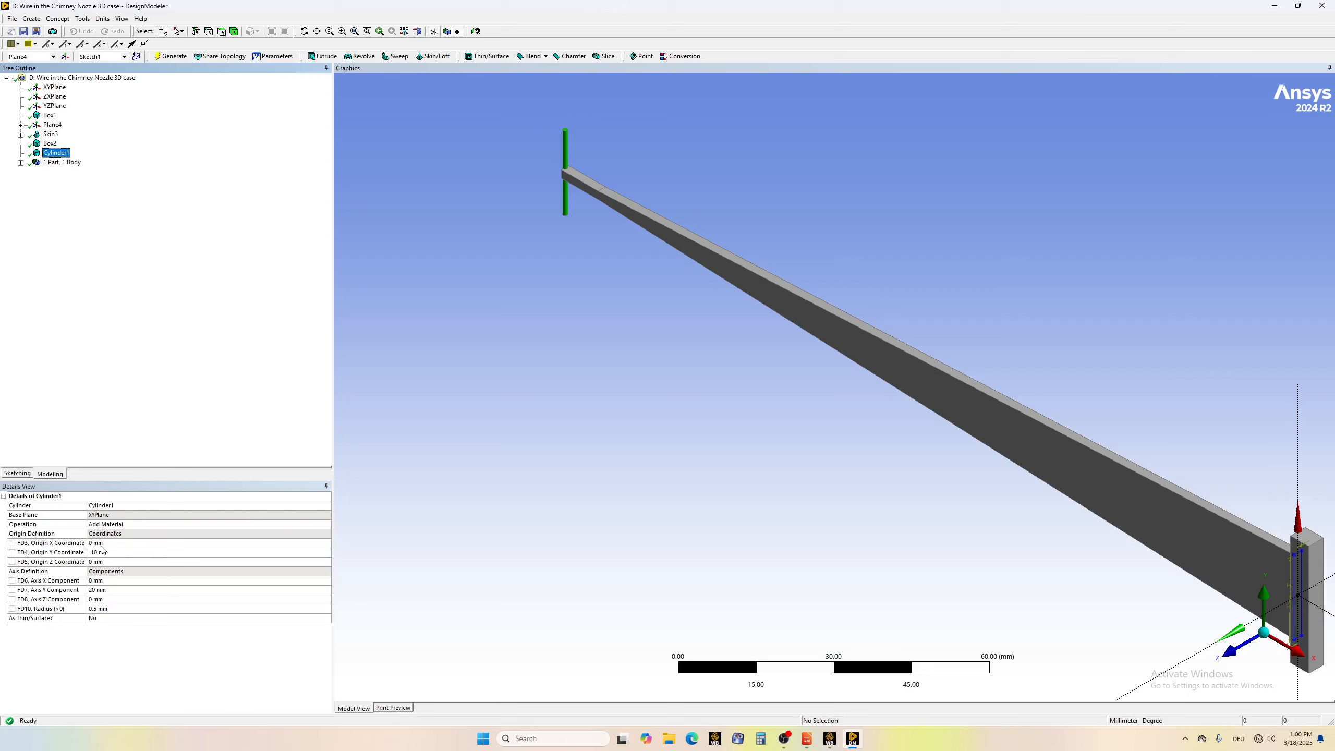
left_click(101, 544)
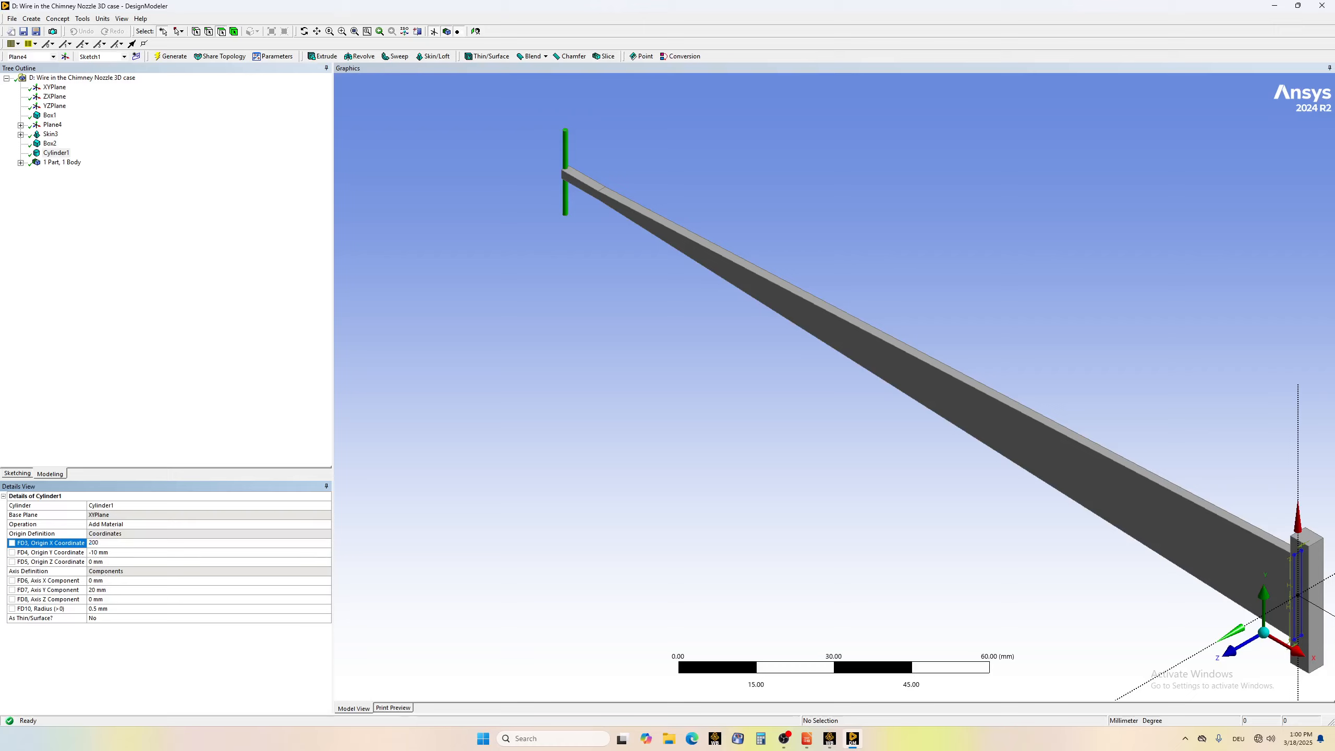
key("Return")
left_click(171, 56)
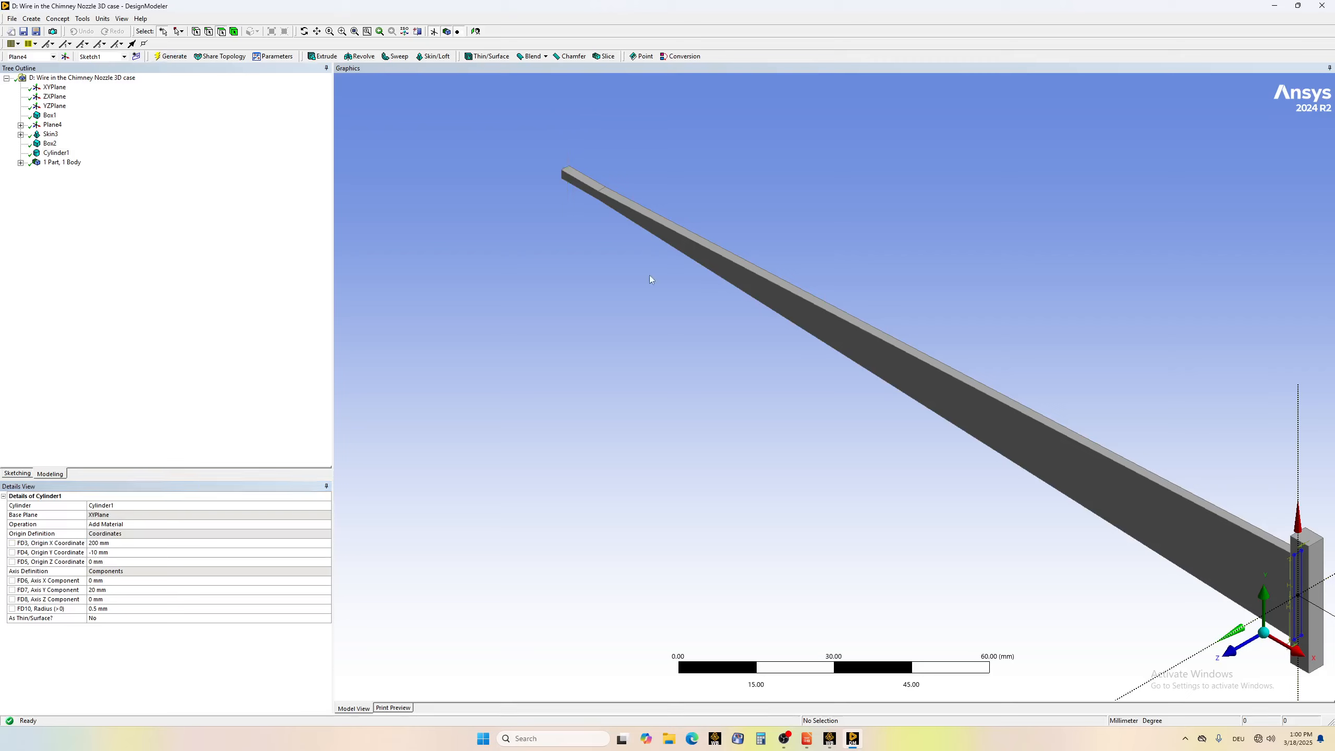
- Hide the outer end face of the box at the nozzle's wide end to expose the interior
left_click(304, 31)
left_click_drag(1217, 565, 781, 575)
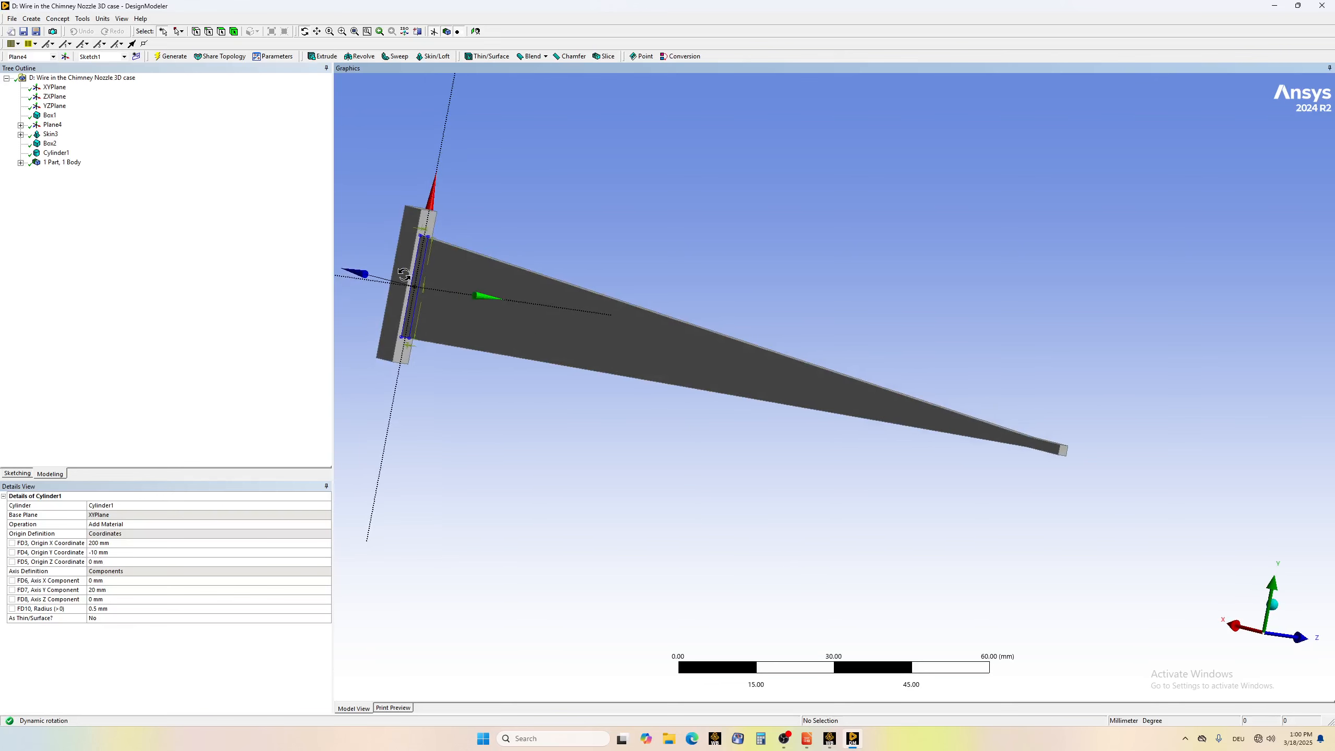
left_click_drag(404, 273, 826, 354)
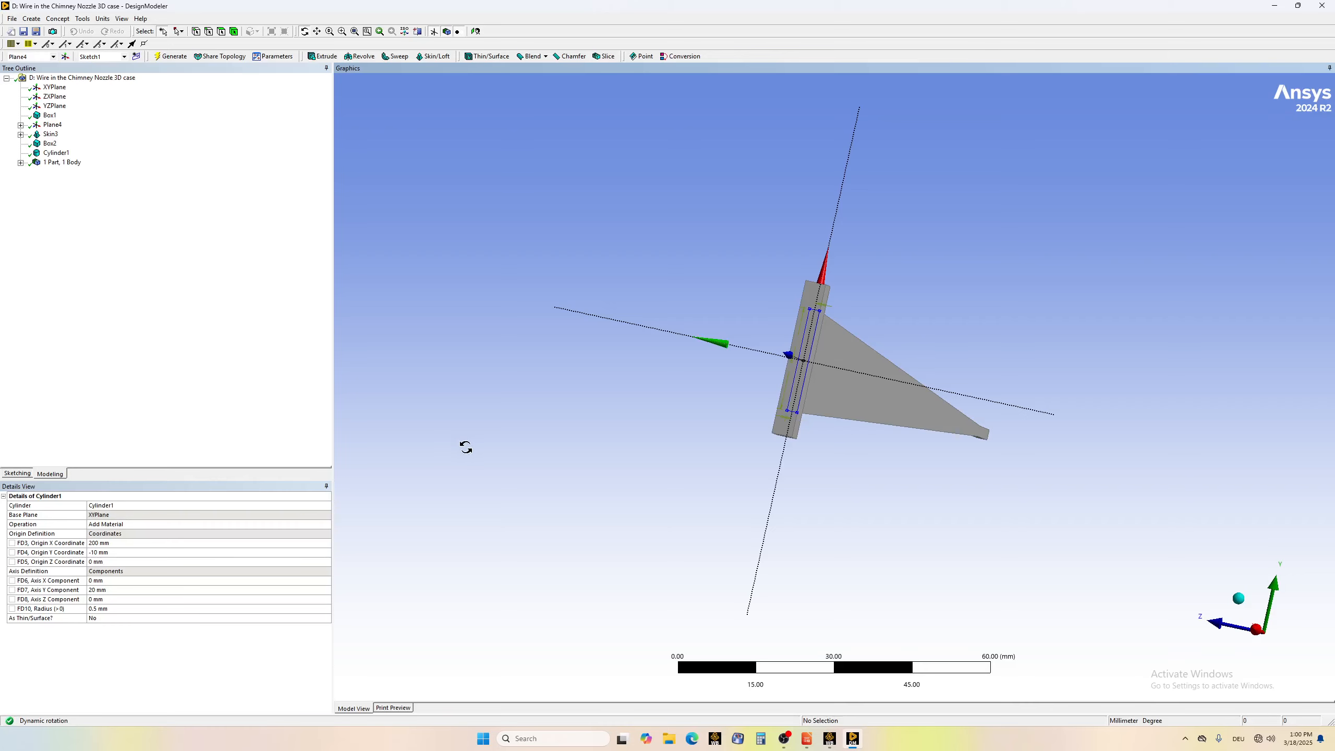
left_click(466, 448)
left_click(222, 33)
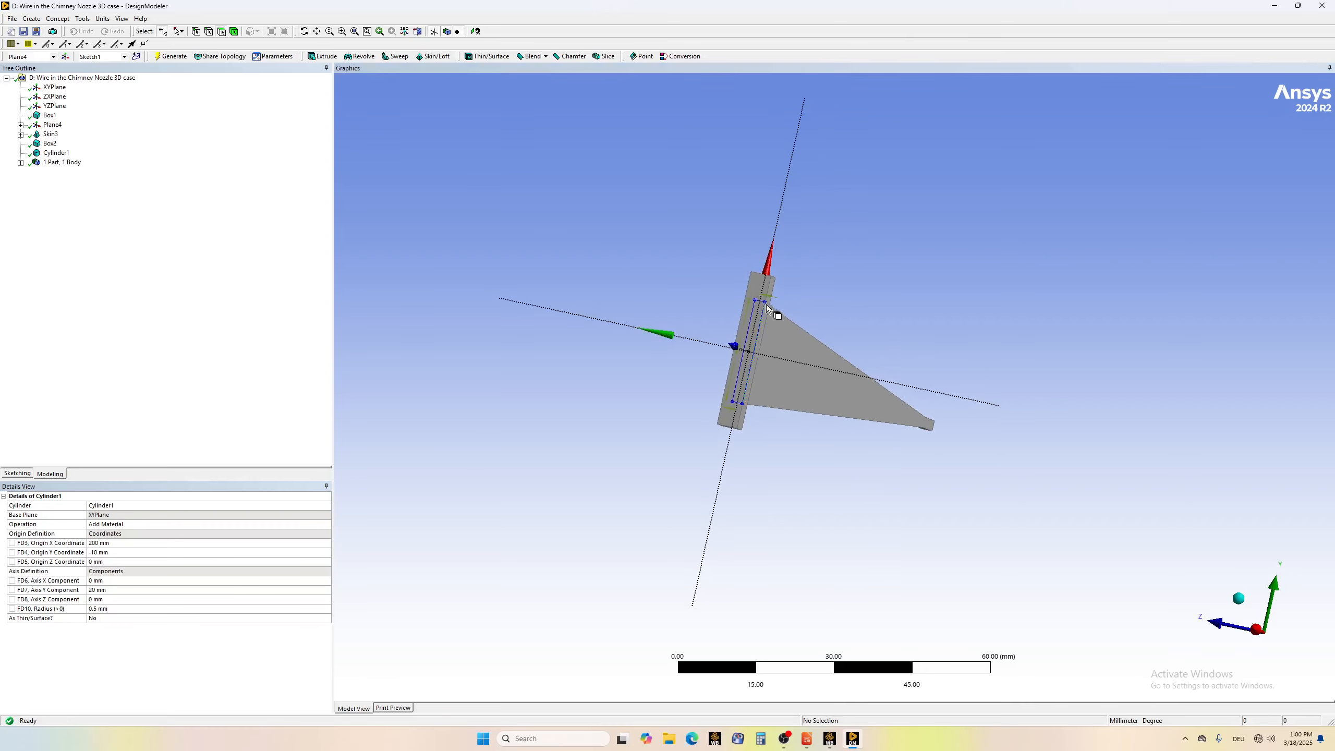
left_click(757, 293)
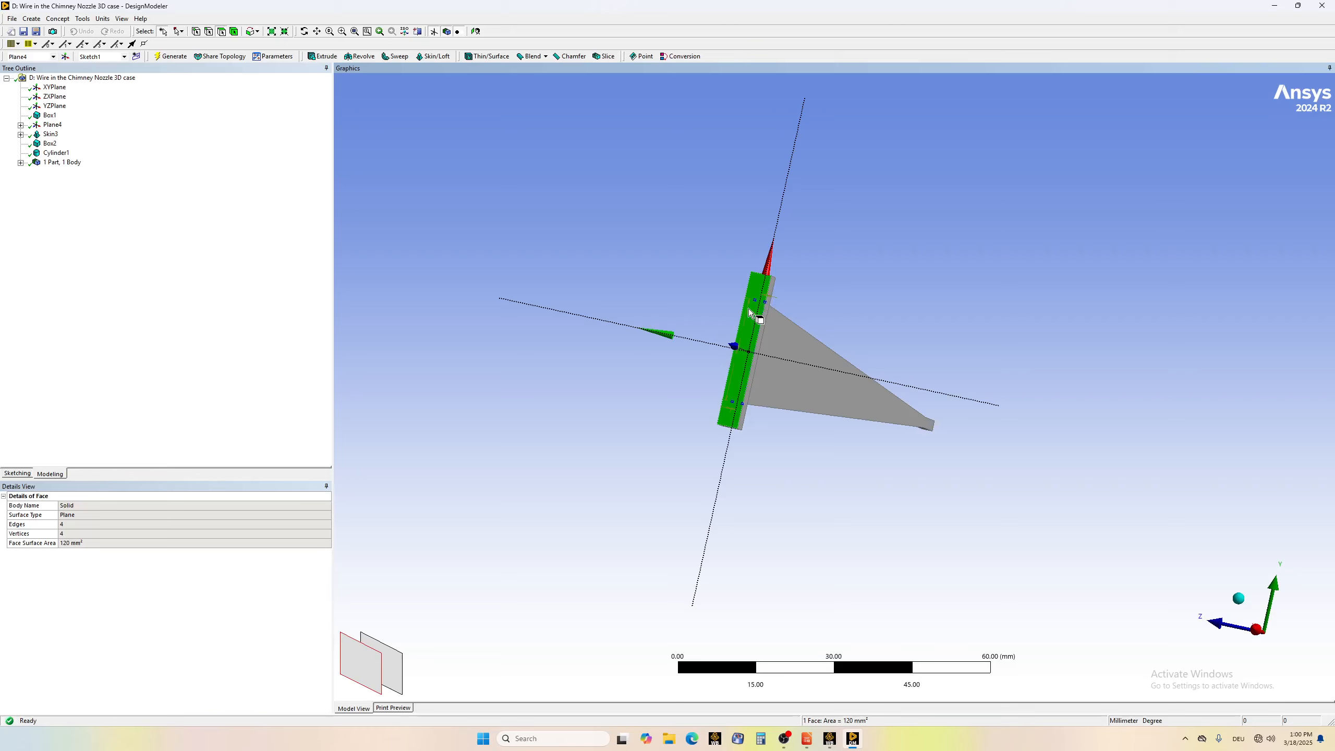
right_click(750, 312)
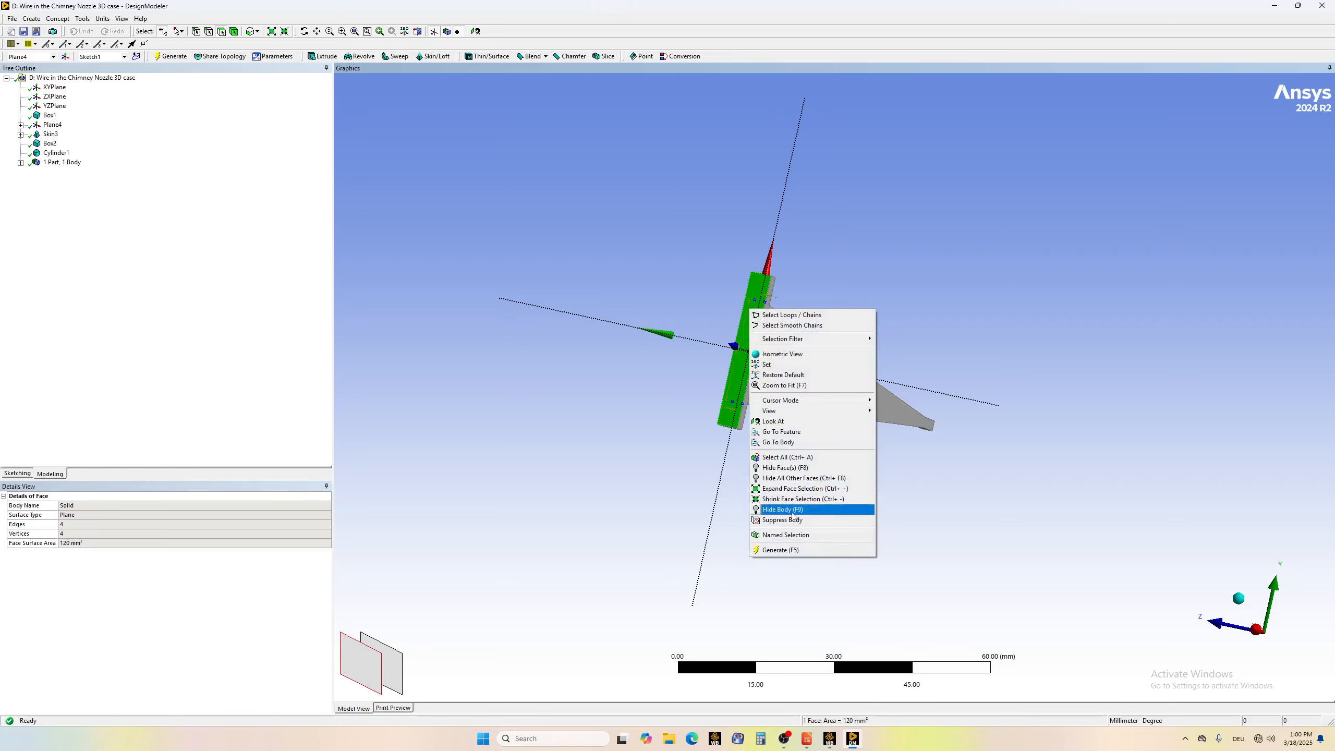
left_click(787, 468)
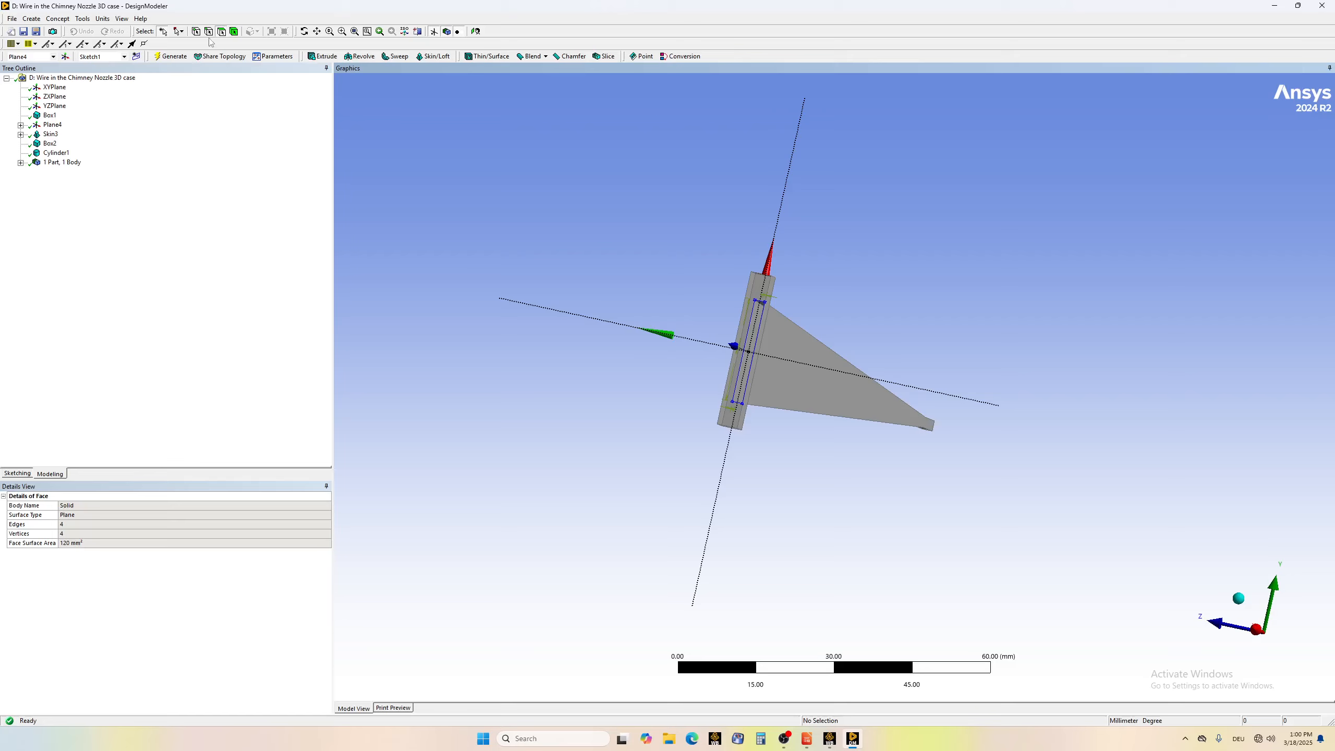
- Set the cylinder's operation to Add Frozen and regenerate the model
left_click_drag(742, 374, 833, 392)
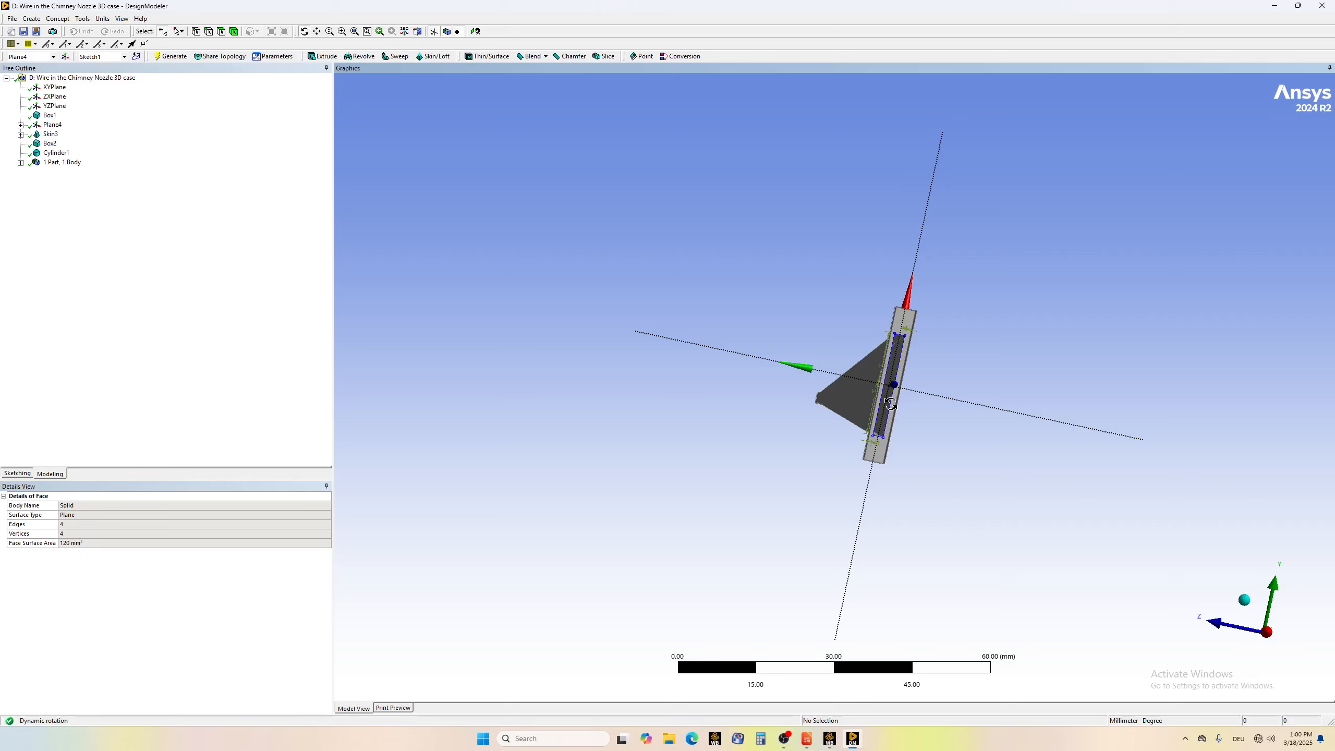
scroll(904, 404, "up", 3)
scroll(913, 407, "up", 5)
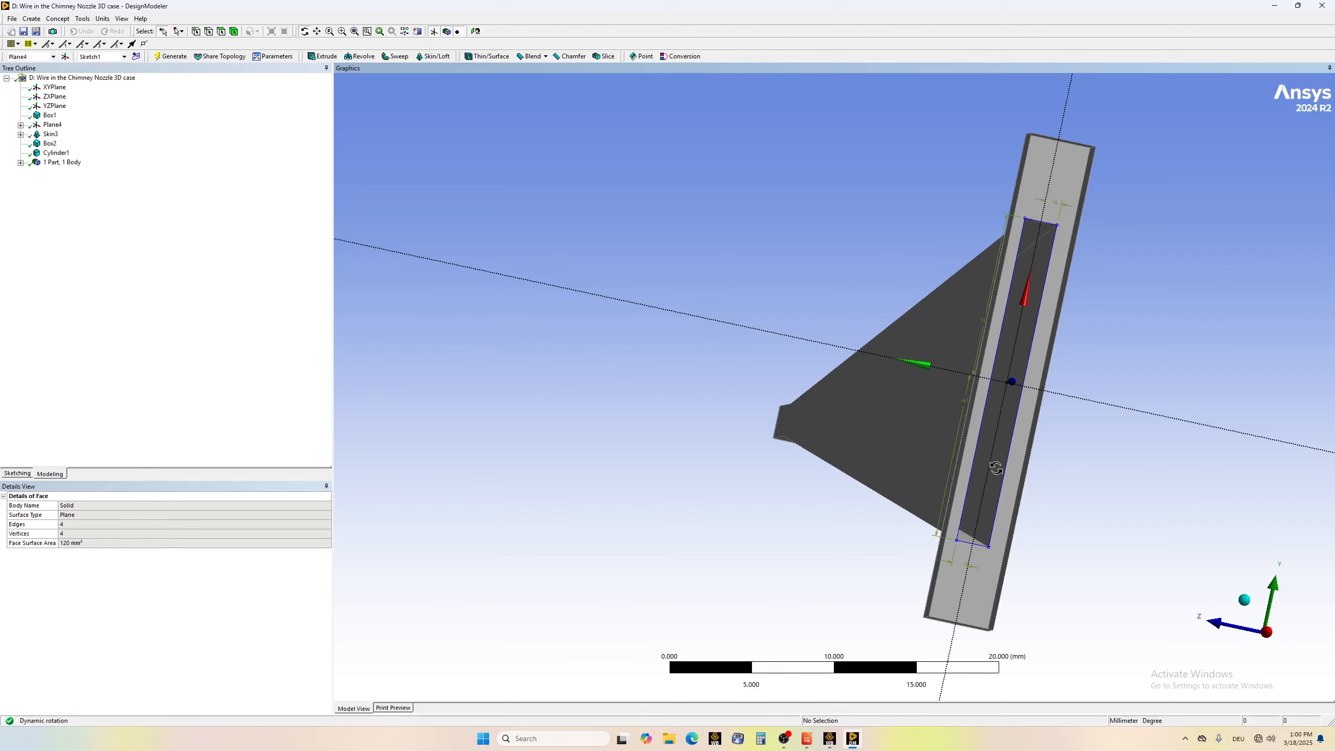
left_click_drag(996, 467, 986, 465)
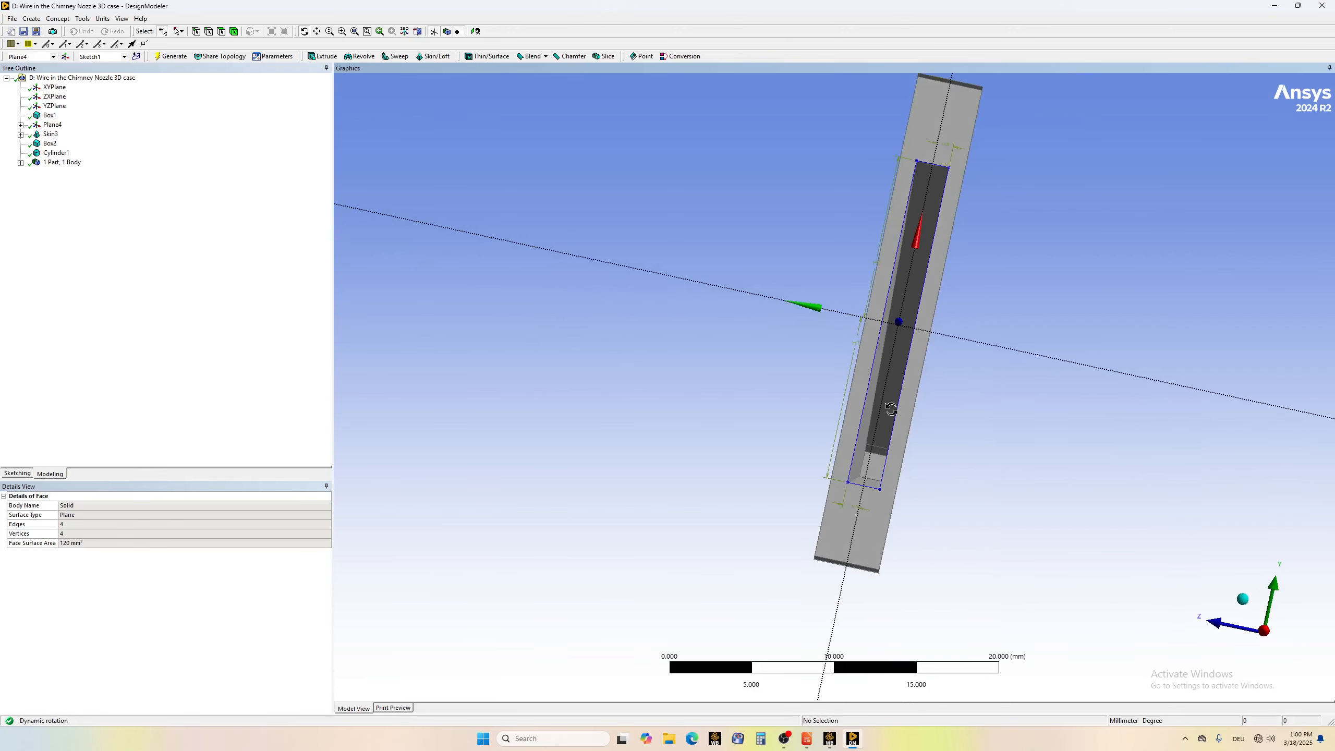
left_click_drag(893, 413, 885, 421)
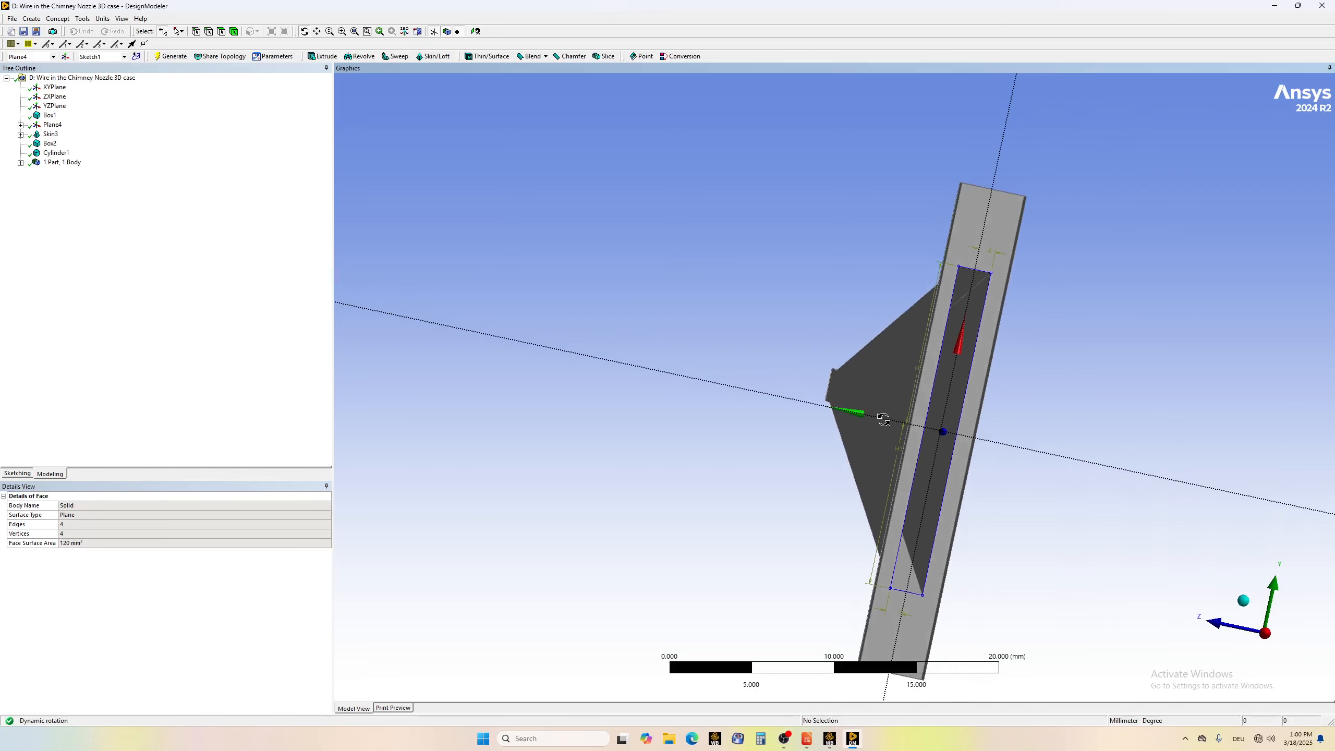
left_click_drag(941, 480, 938, 477)
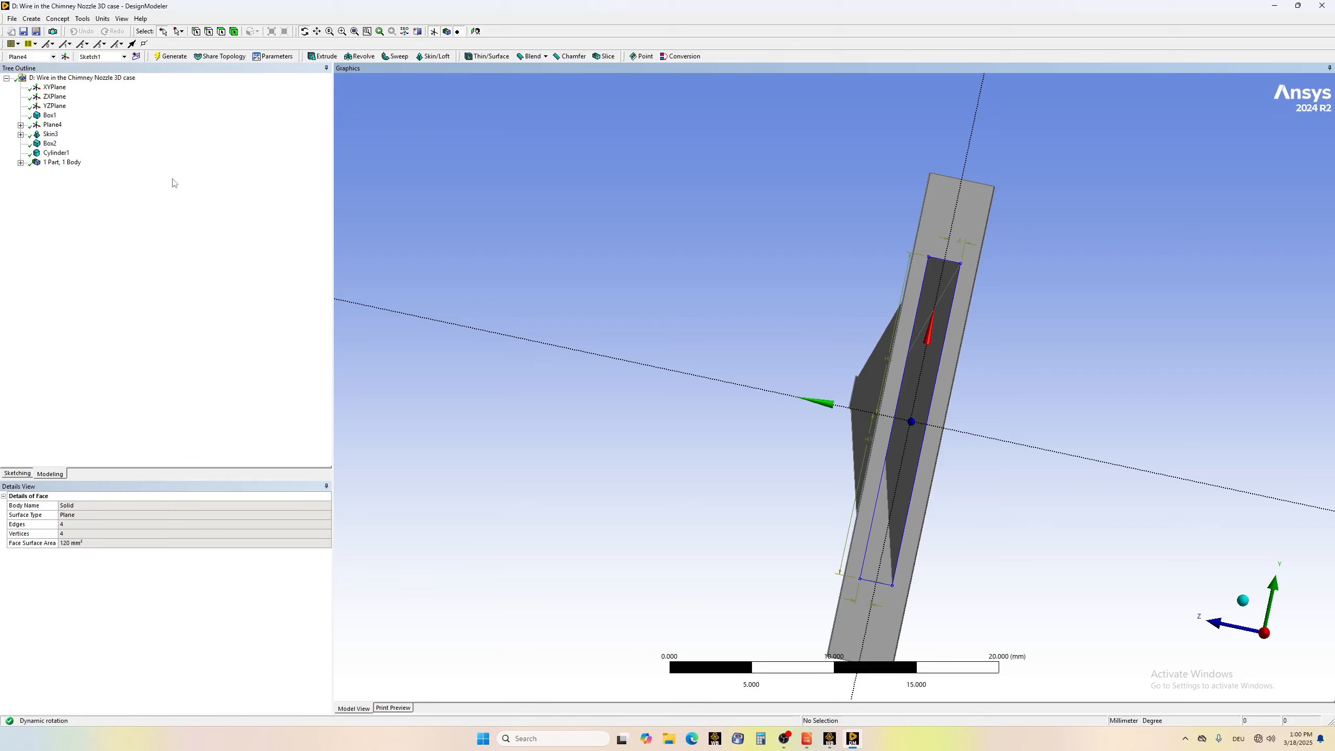
left_click(56, 153)
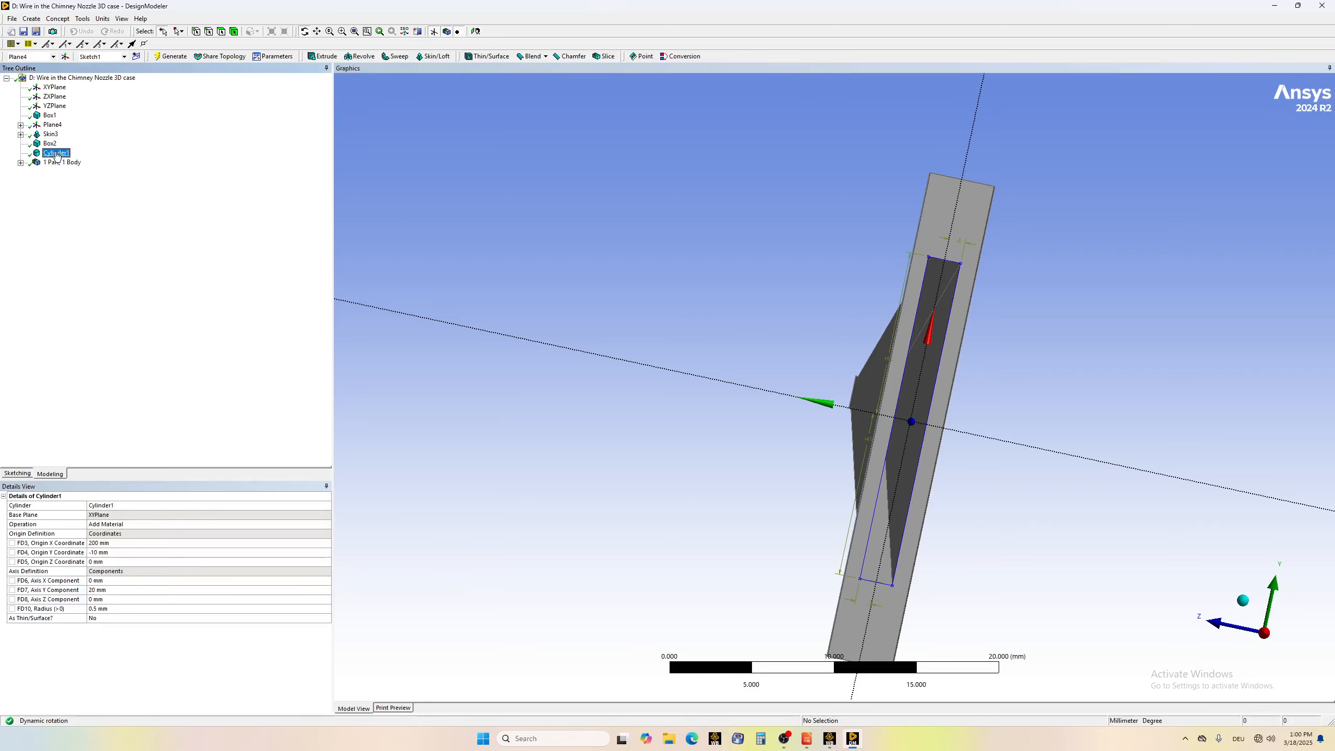
left_click(105, 525)
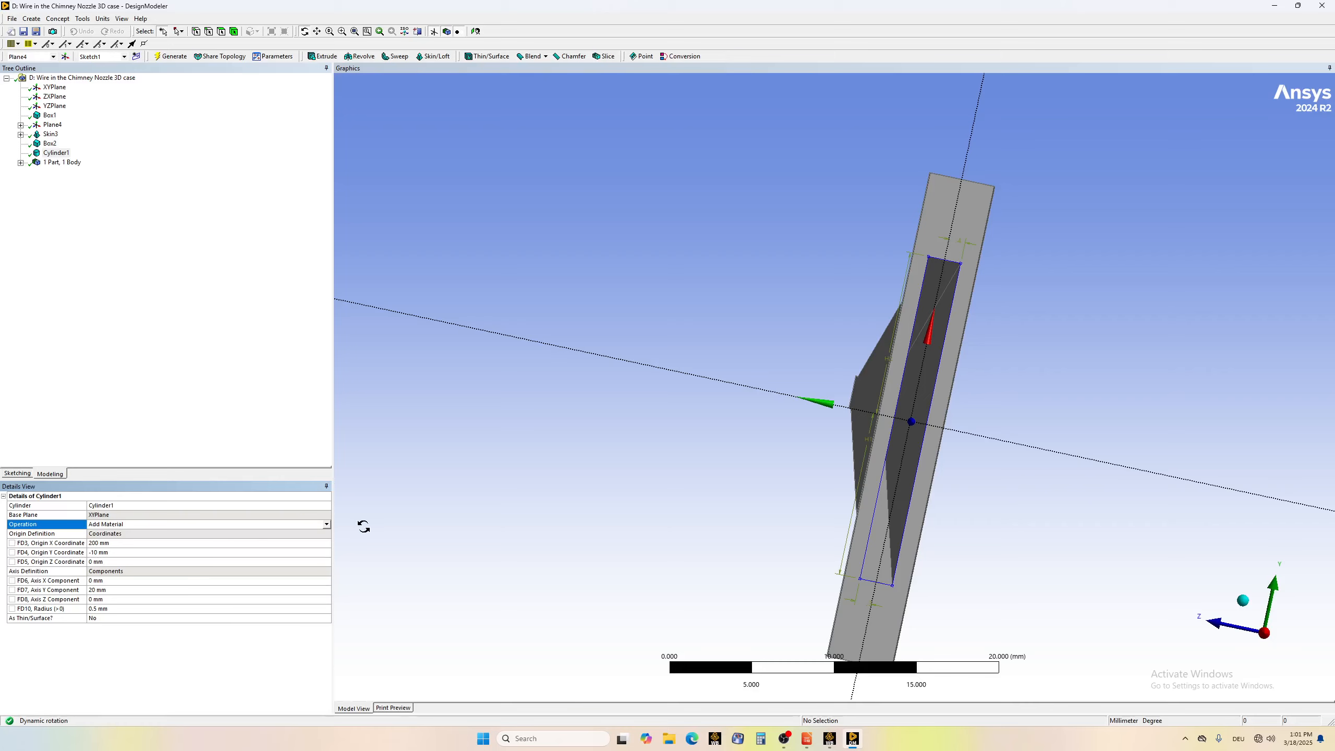
left_click(326, 524)
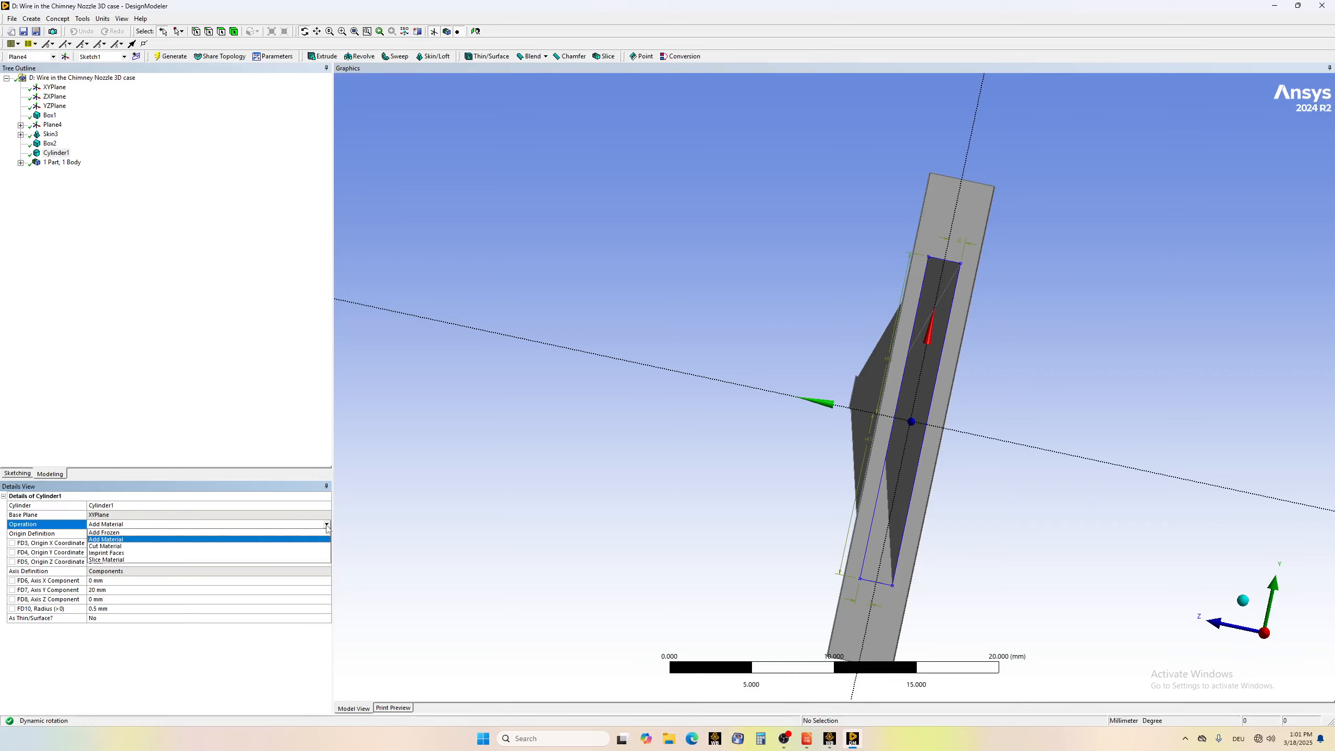
left_click(148, 533)
left_click(171, 56)
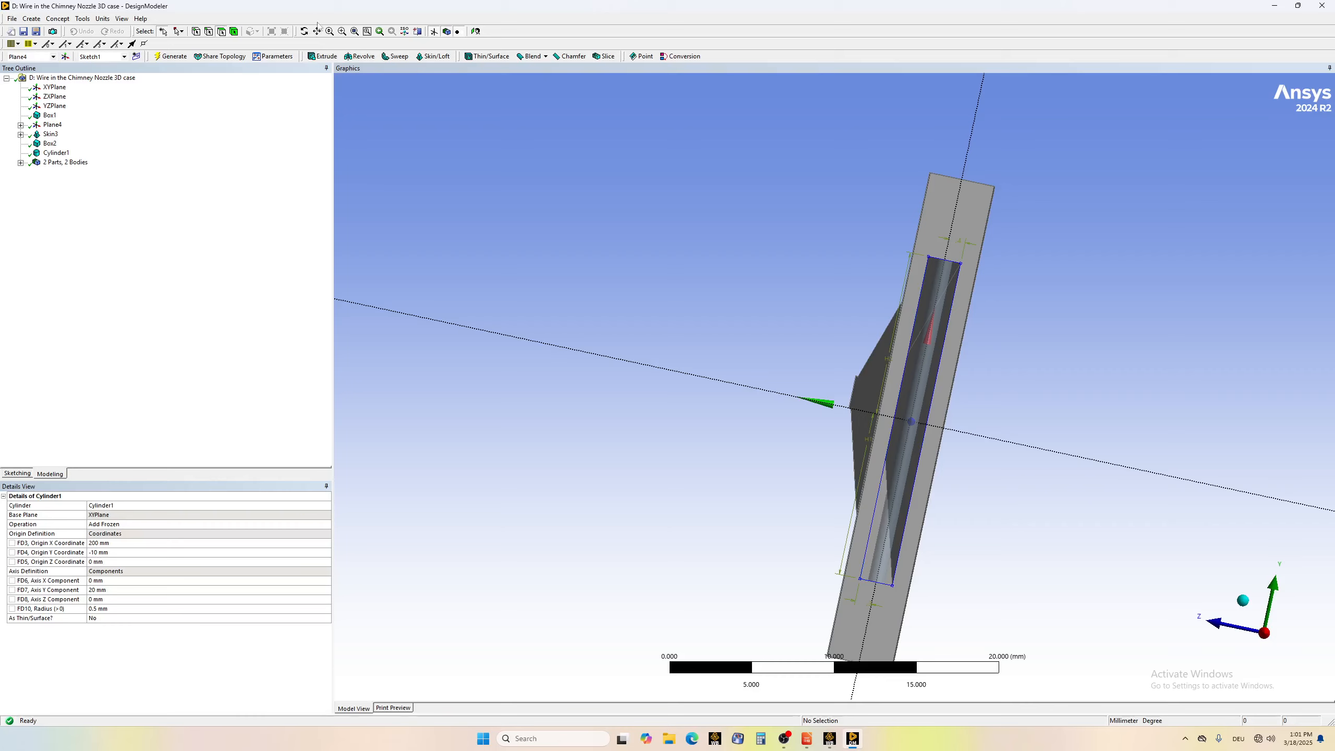
- Create a named selection "wall_wire1" from the wire's cylindrical face and generate it
left_click(304, 31)
mouse_move(935, 429)
left_mouse_down()
mouse_move(891, 427)
mouse_move(936, 431)
left_mouse_up()
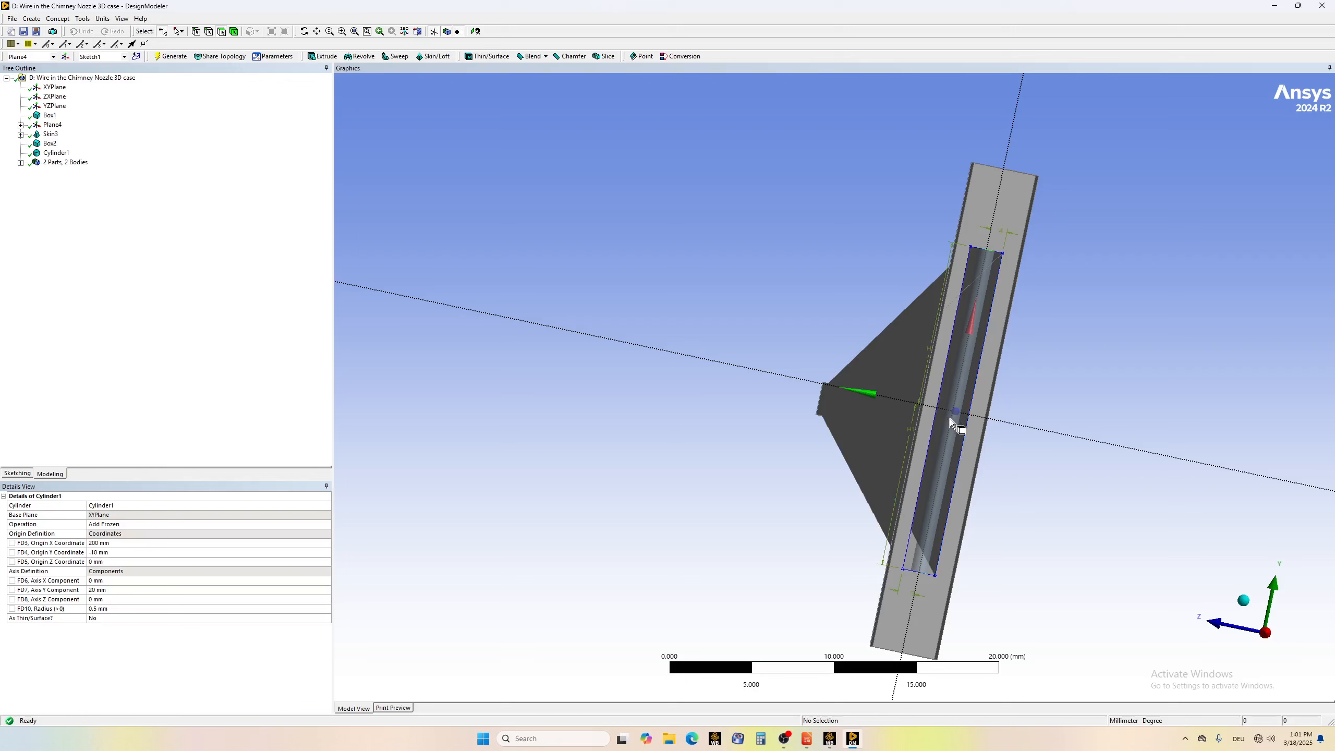
left_click(950, 447)
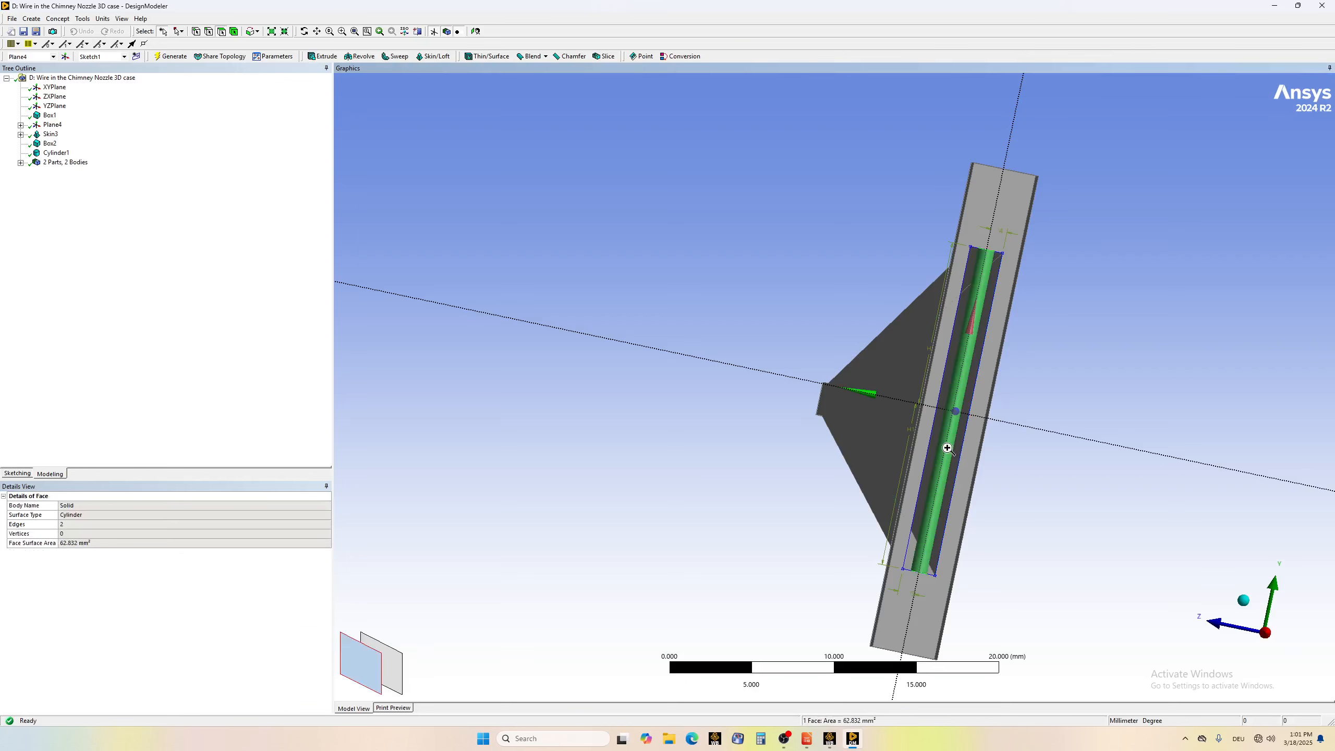
right_click(950, 447)
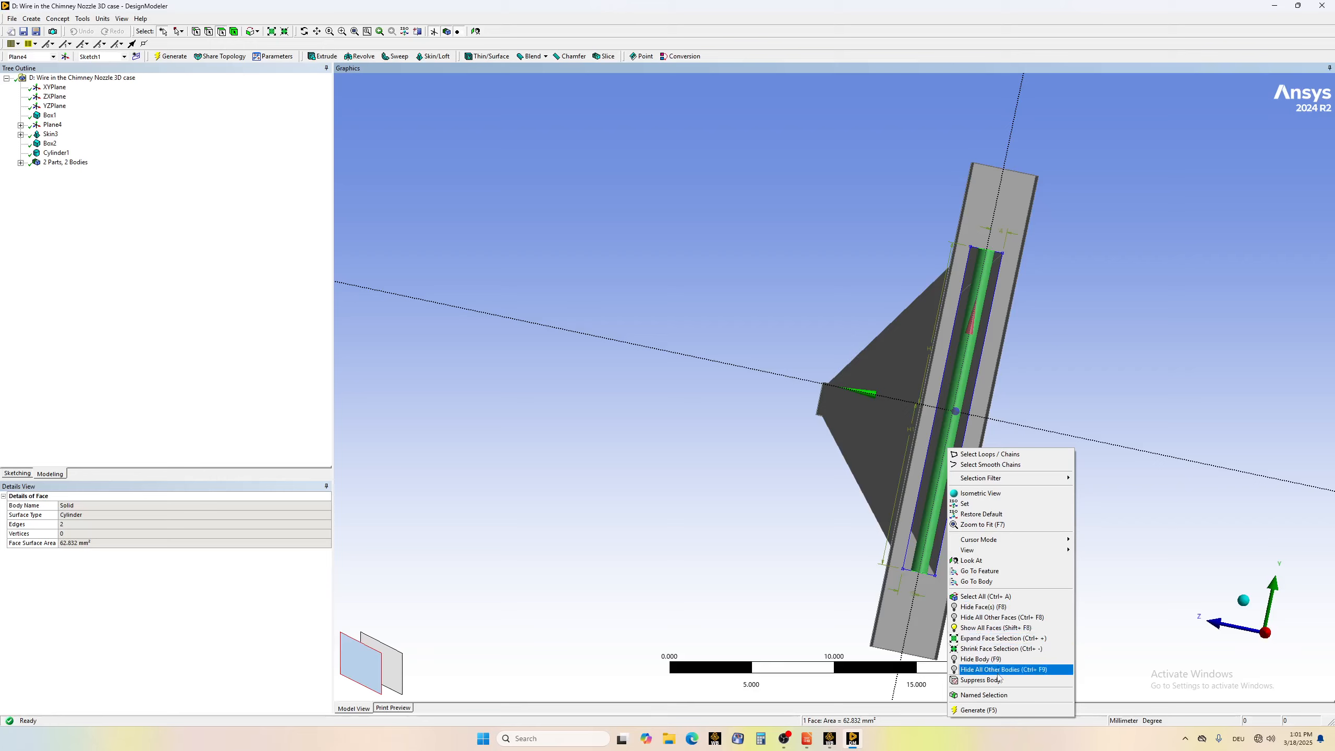
left_click(998, 696)
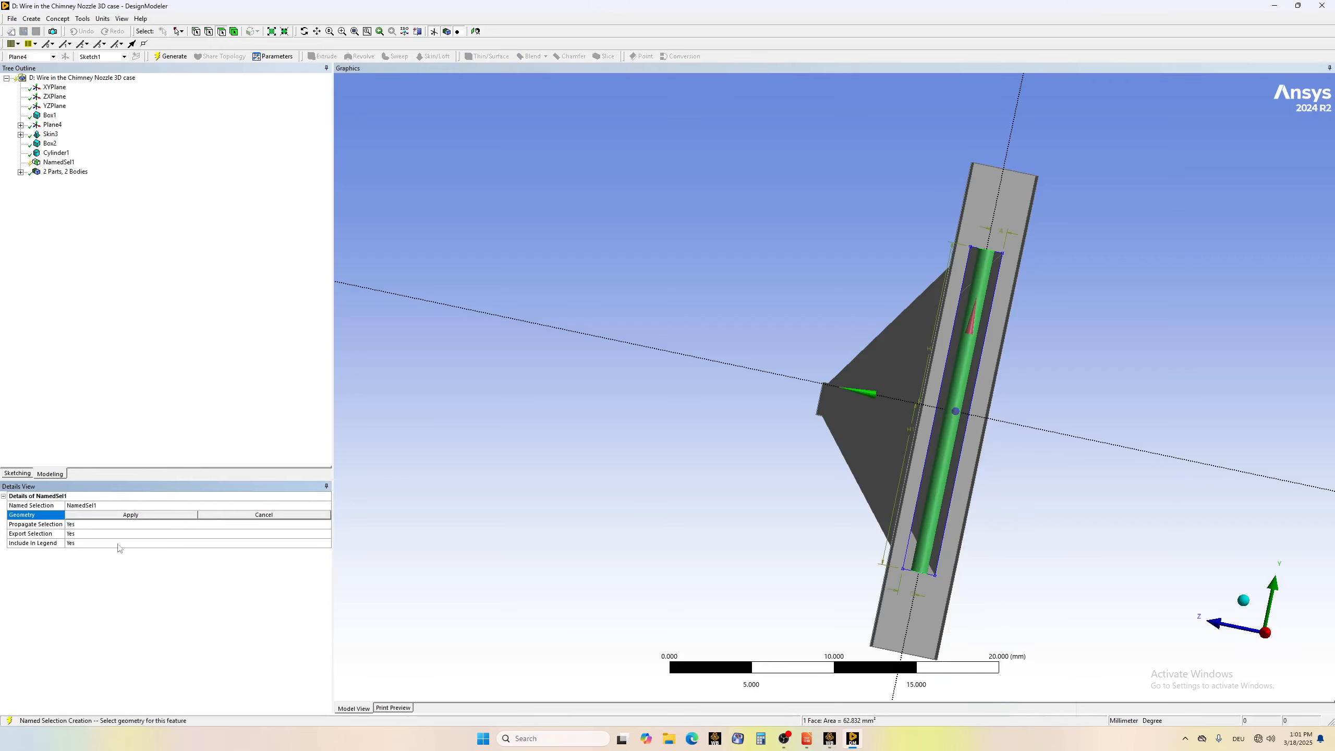
left_click(117, 516)
left_click(98, 505)
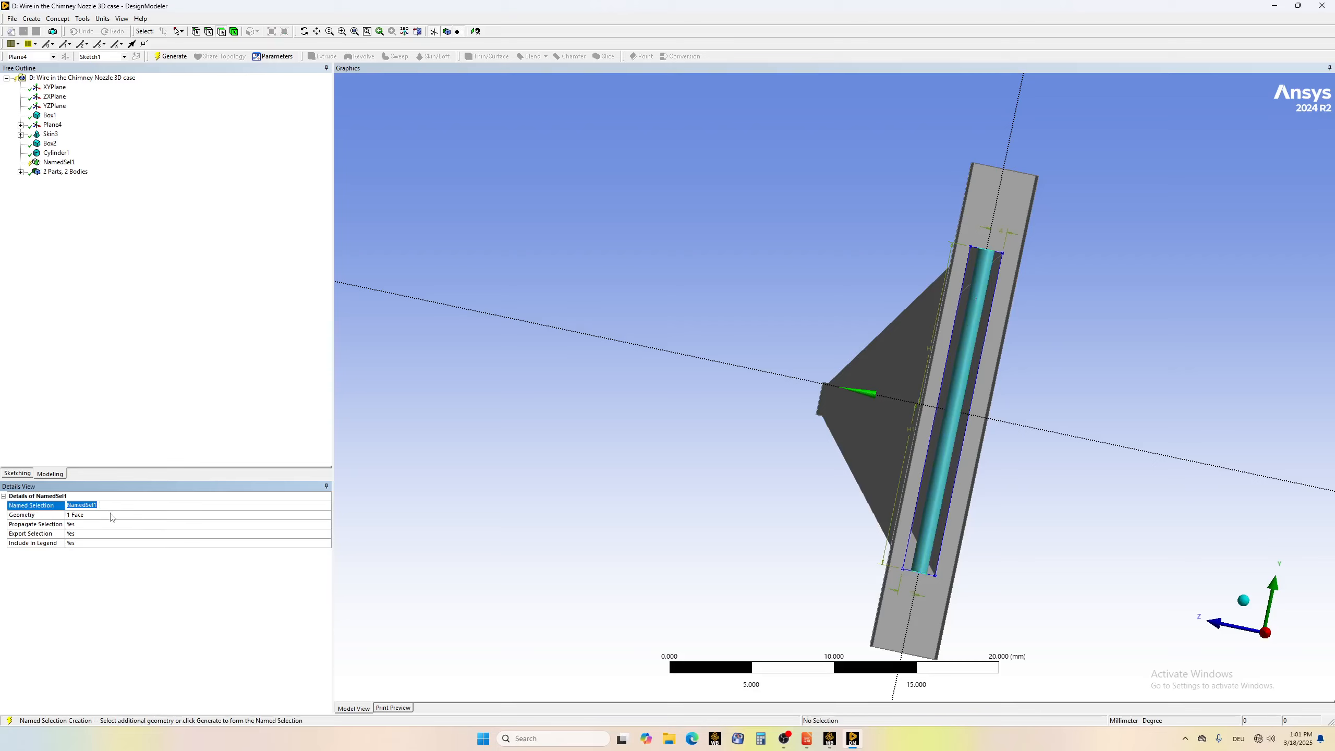
type("wall_wire1")
key("Return")
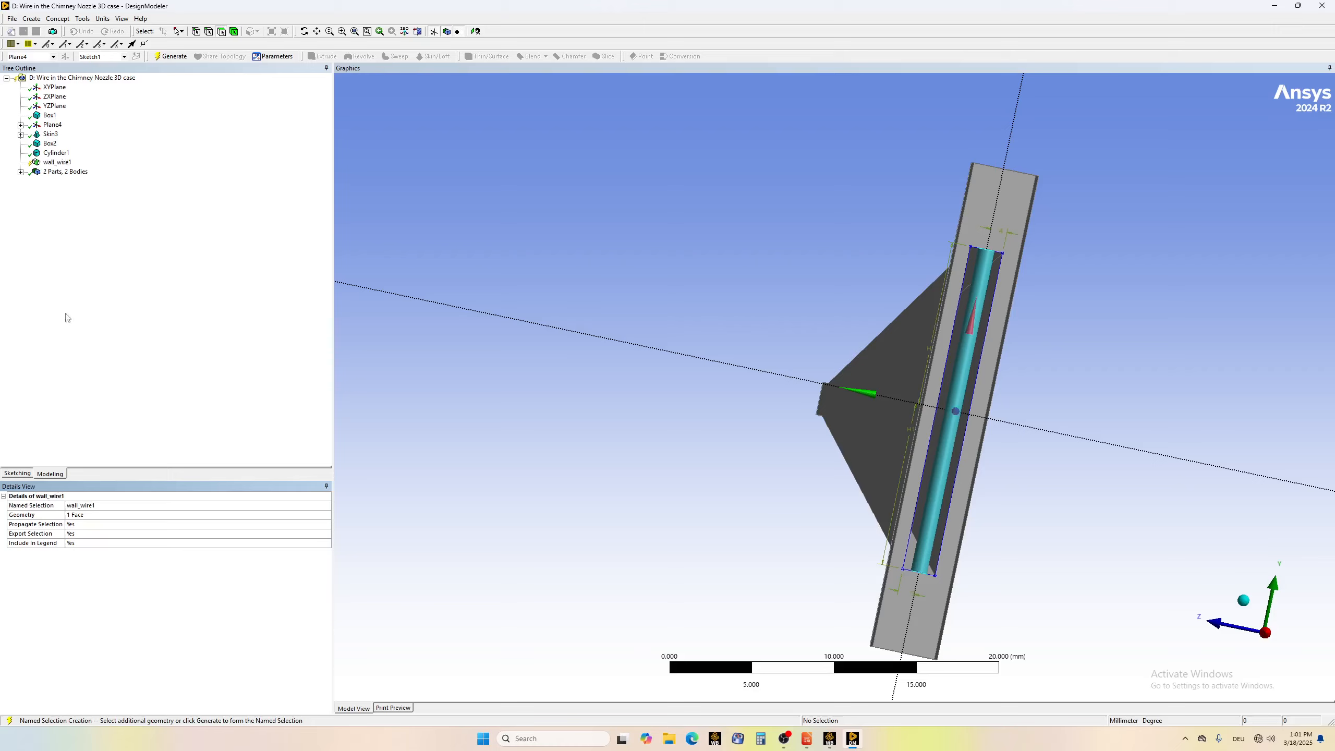
left_click(171, 56)
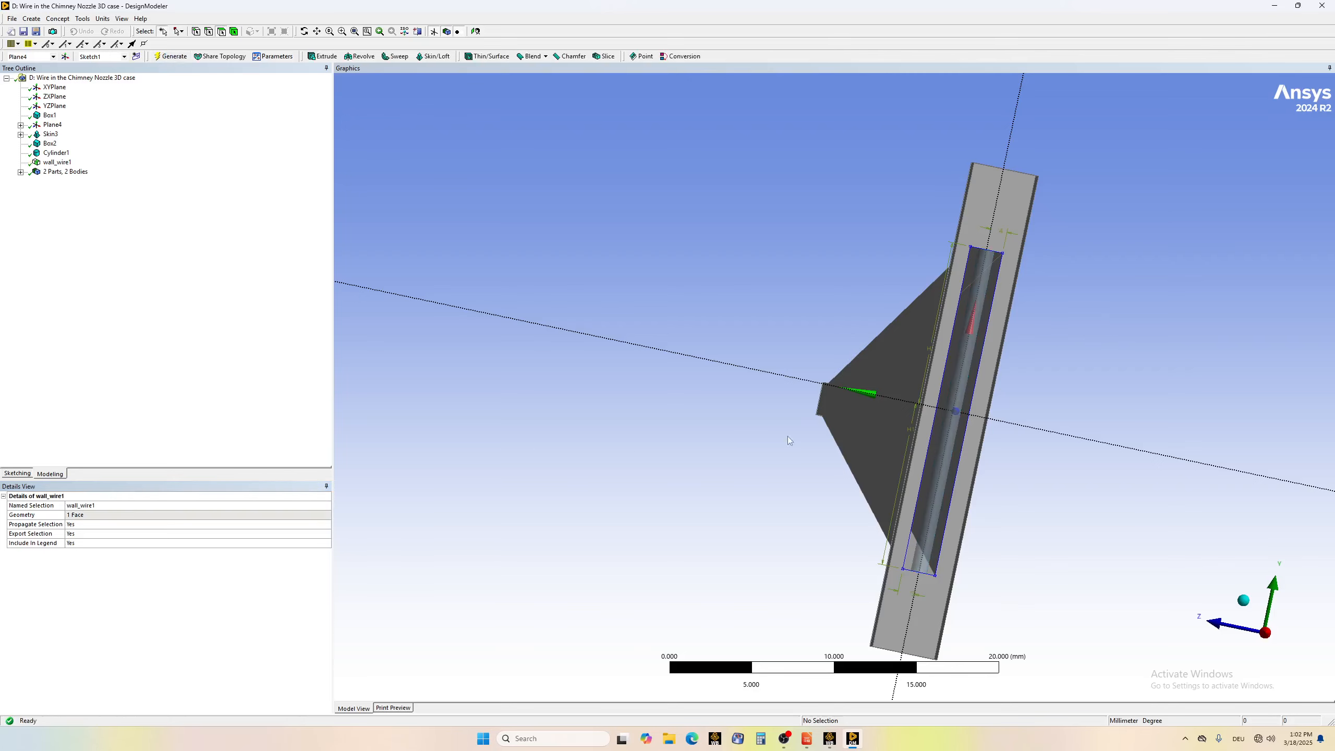
- Examine up close the wire's end where it meets the nozzle wall inside the outlet box
left_click(306, 32)
left_click_drag(931, 566, 902, 473)
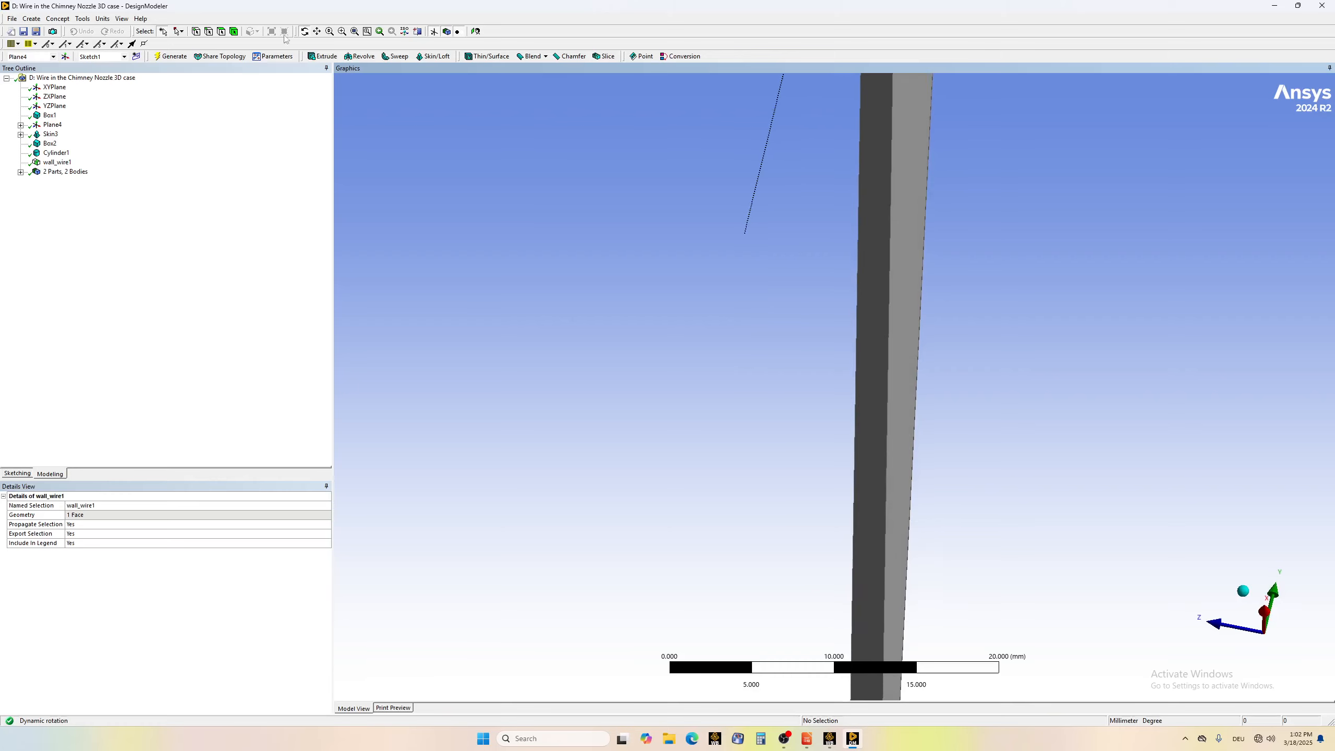
left_click(317, 32)
mouse_move(909, 174)
left_mouse_down()
mouse_move(904, 366)
mouse_move(838, 588)
left_mouse_up()
left_click_drag(847, 243, 849, 387)
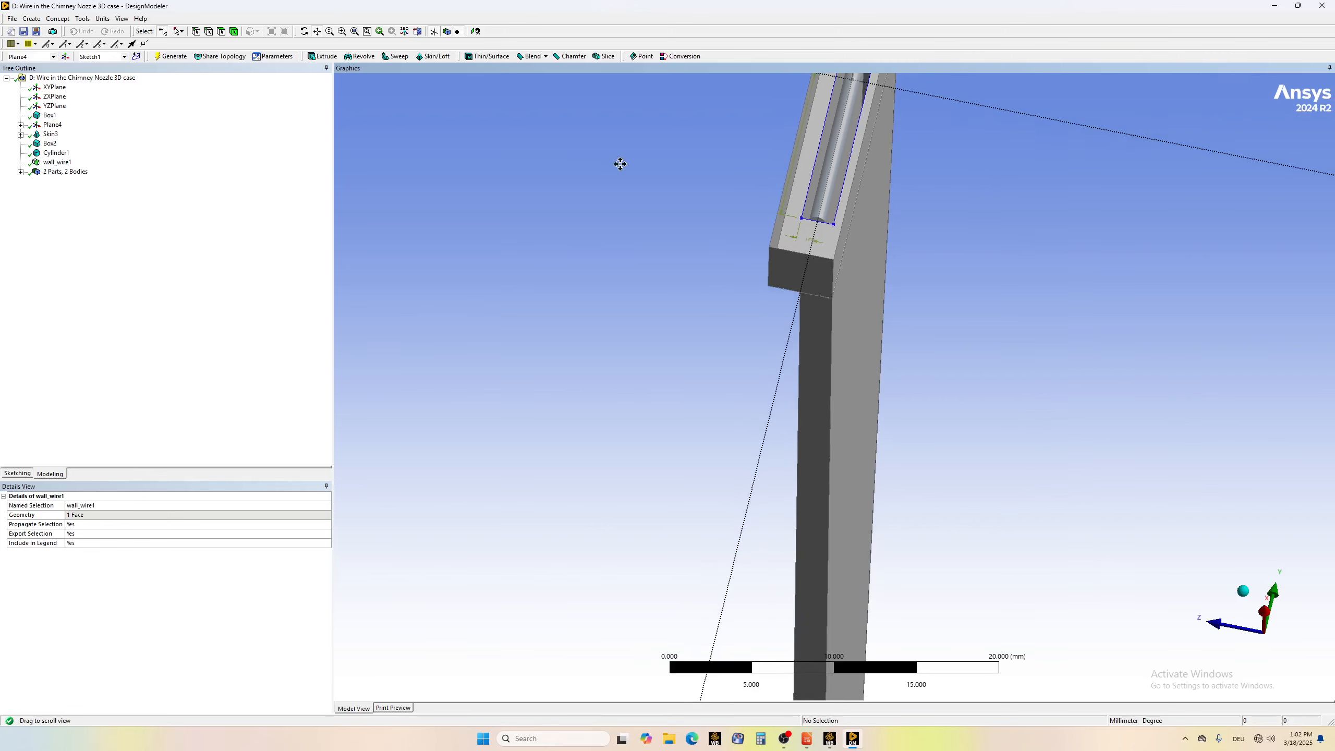
scroll(821, 224, "up", 2)
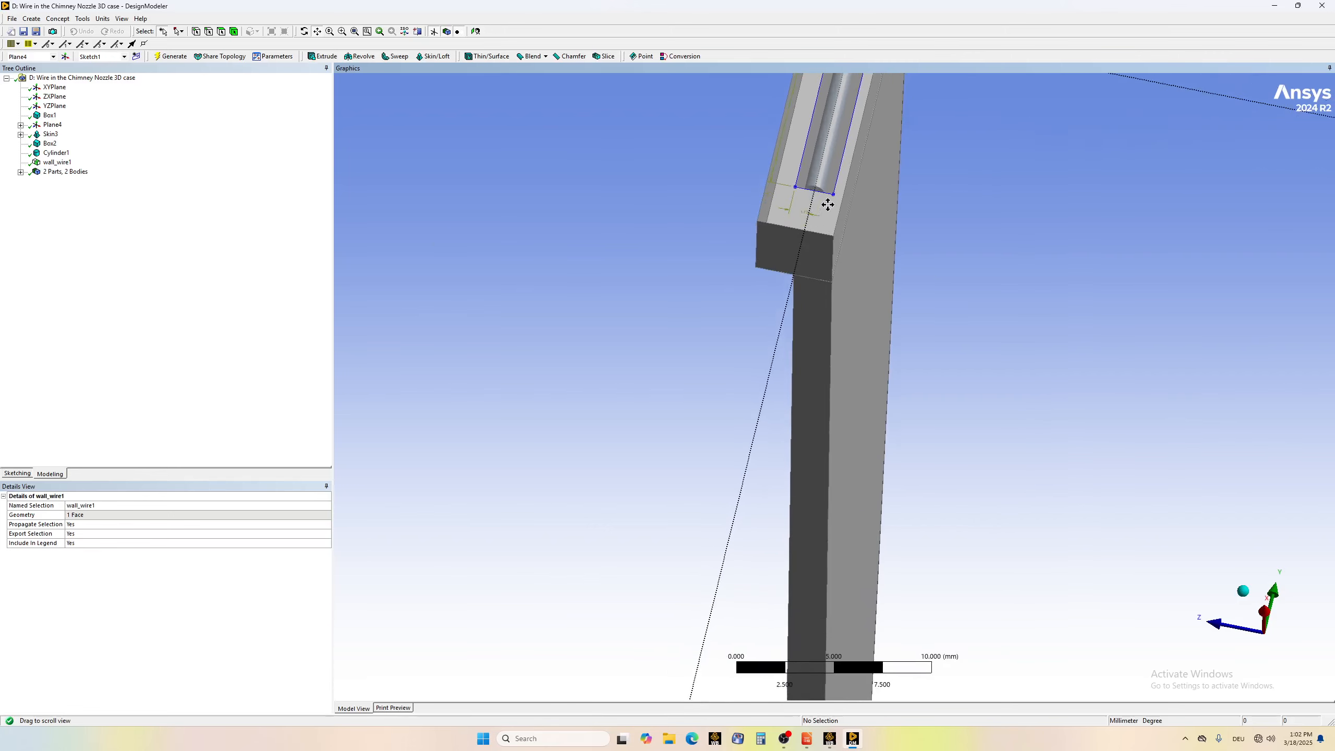
left_click_drag(819, 152, 808, 348)
scroll(808, 348, "up", 2)
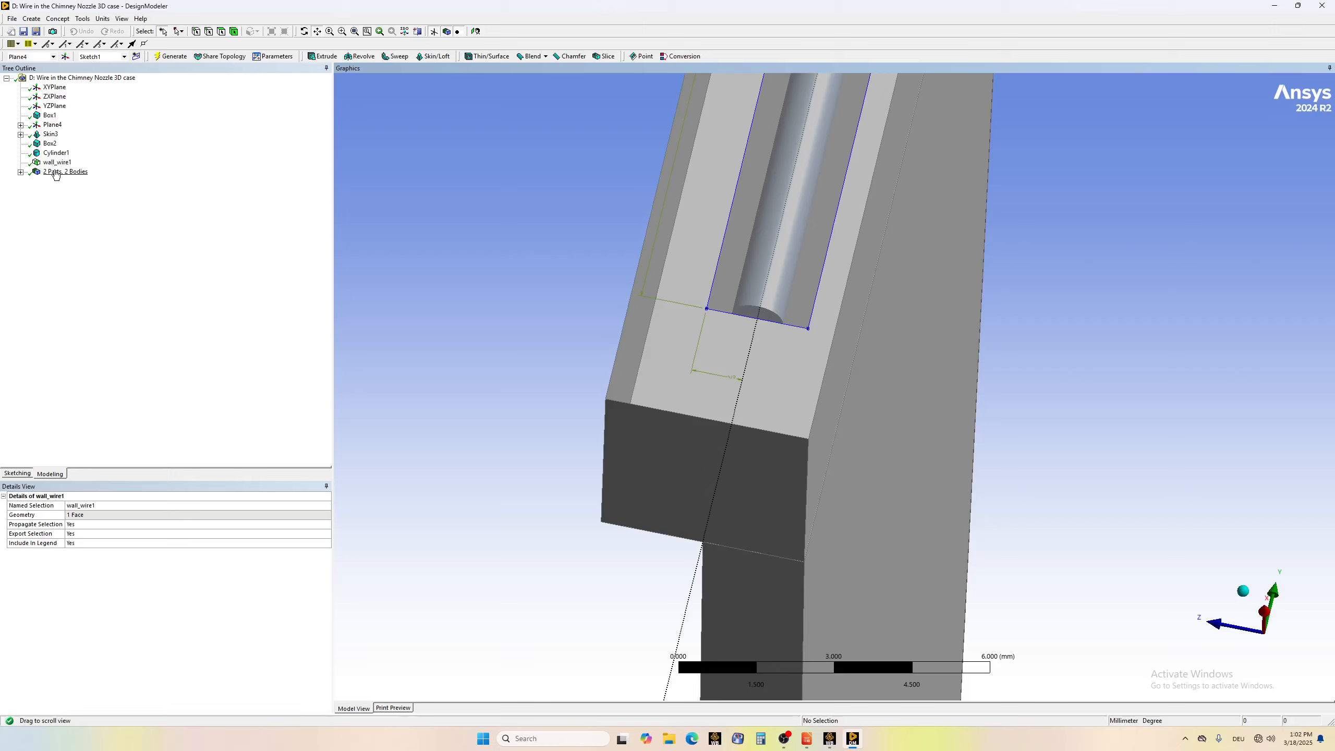
- Delete the wall_wire1 named selection
left_click(55, 163)
right_click(55, 164)
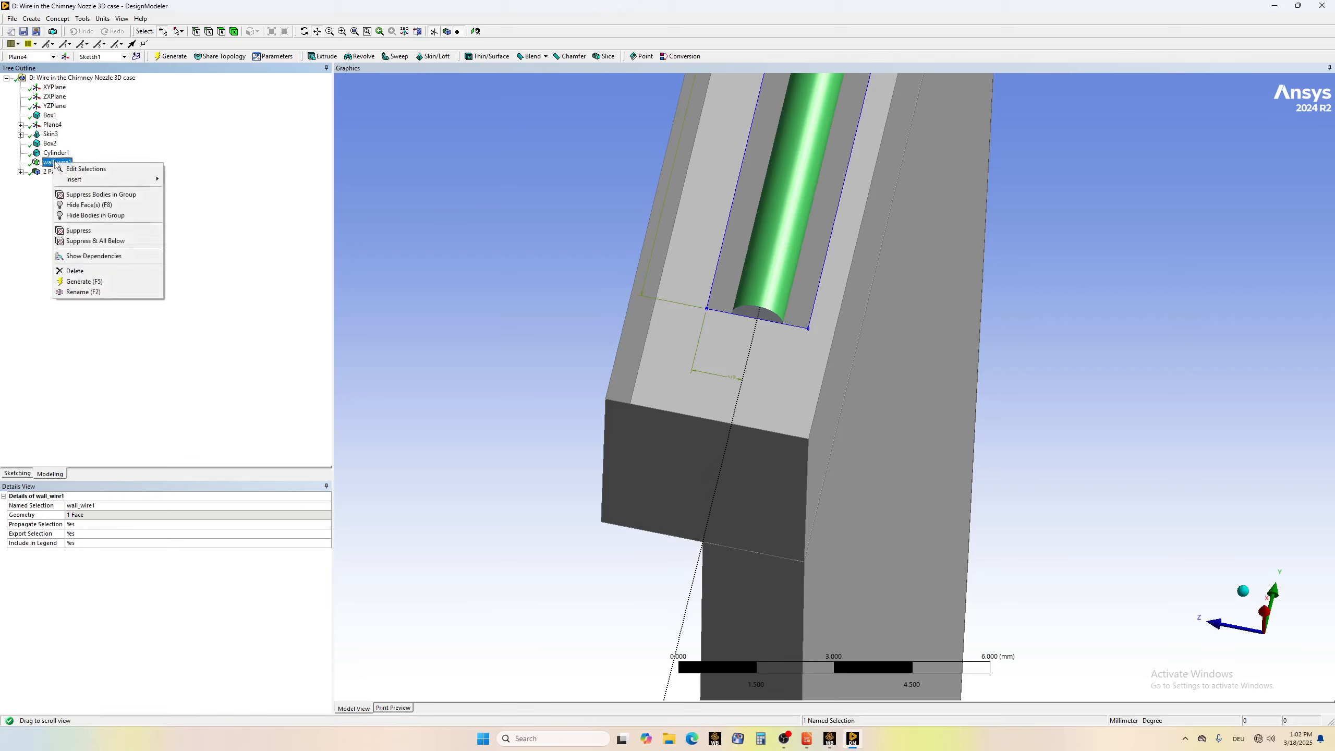
left_click(78, 270)
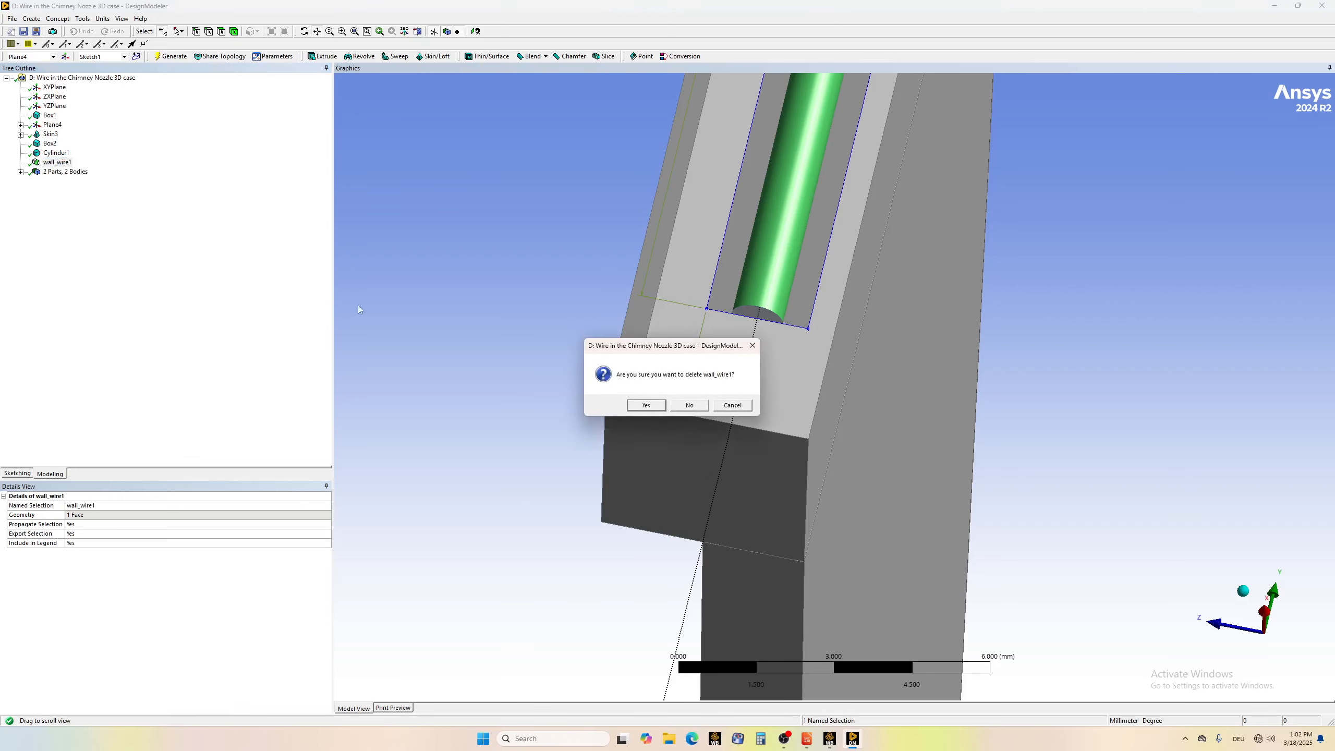
left_click(660, 408)
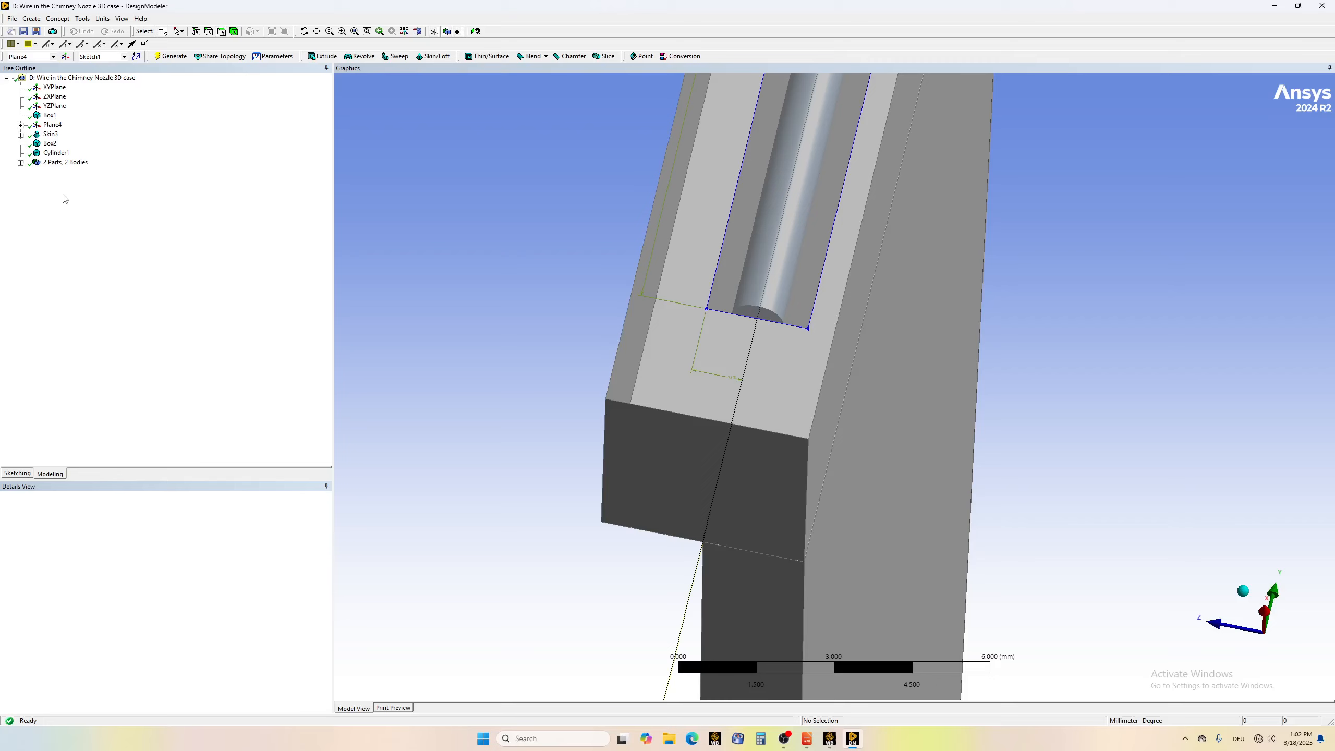
- Add a Boolean feature to the model and set its operation to Subtract
left_click(20, 162)
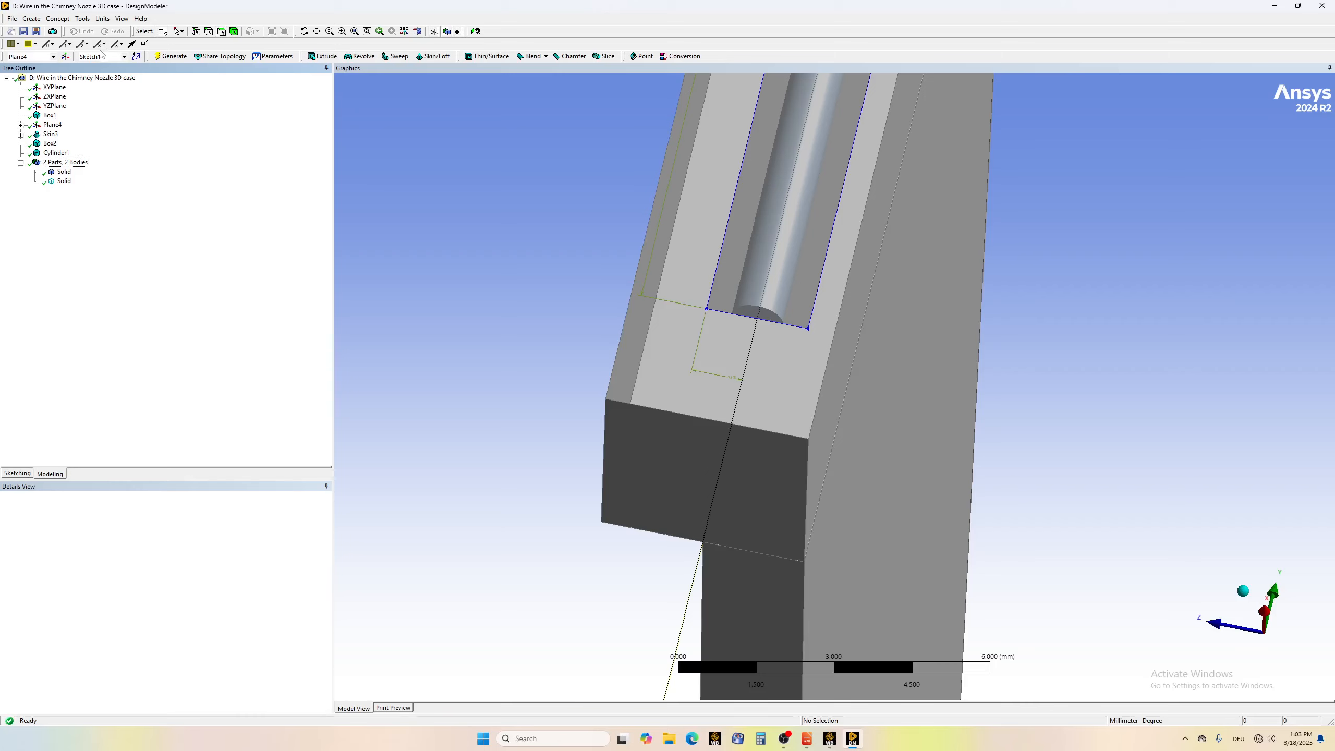
left_click(31, 19)
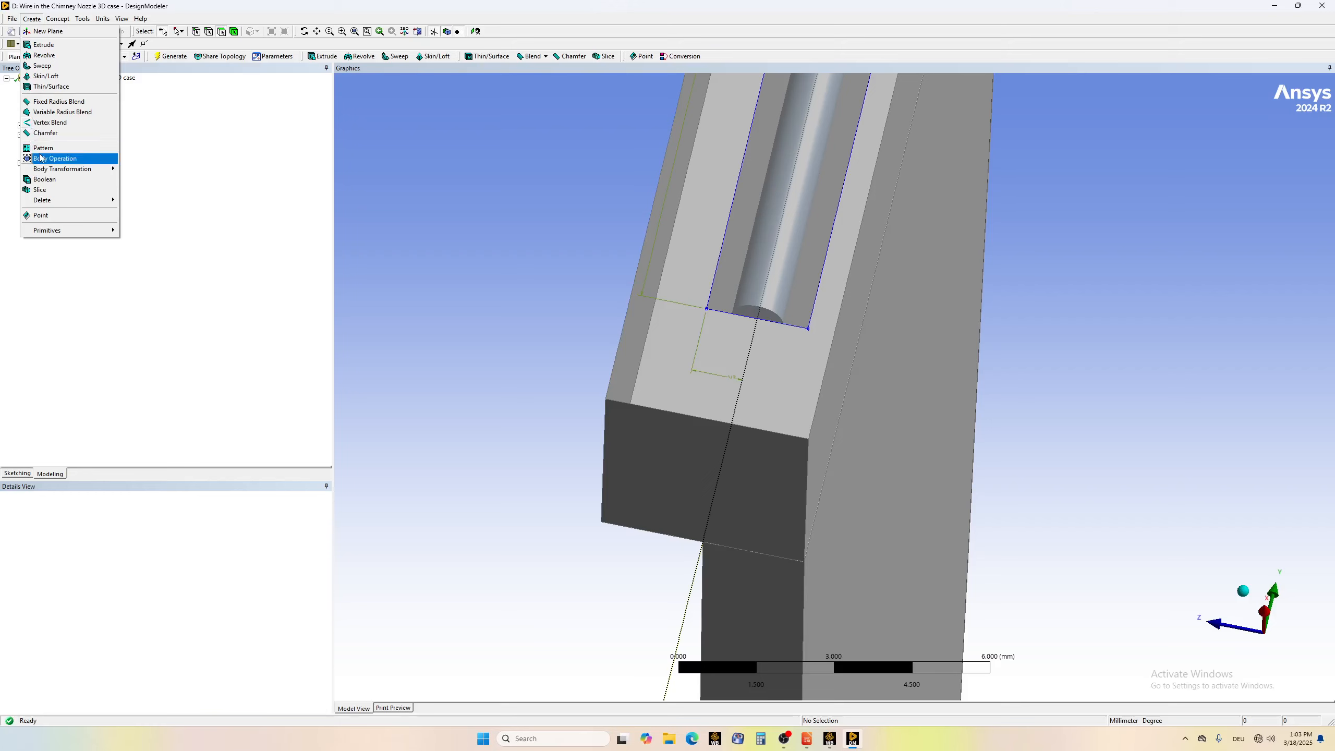
left_click(45, 180)
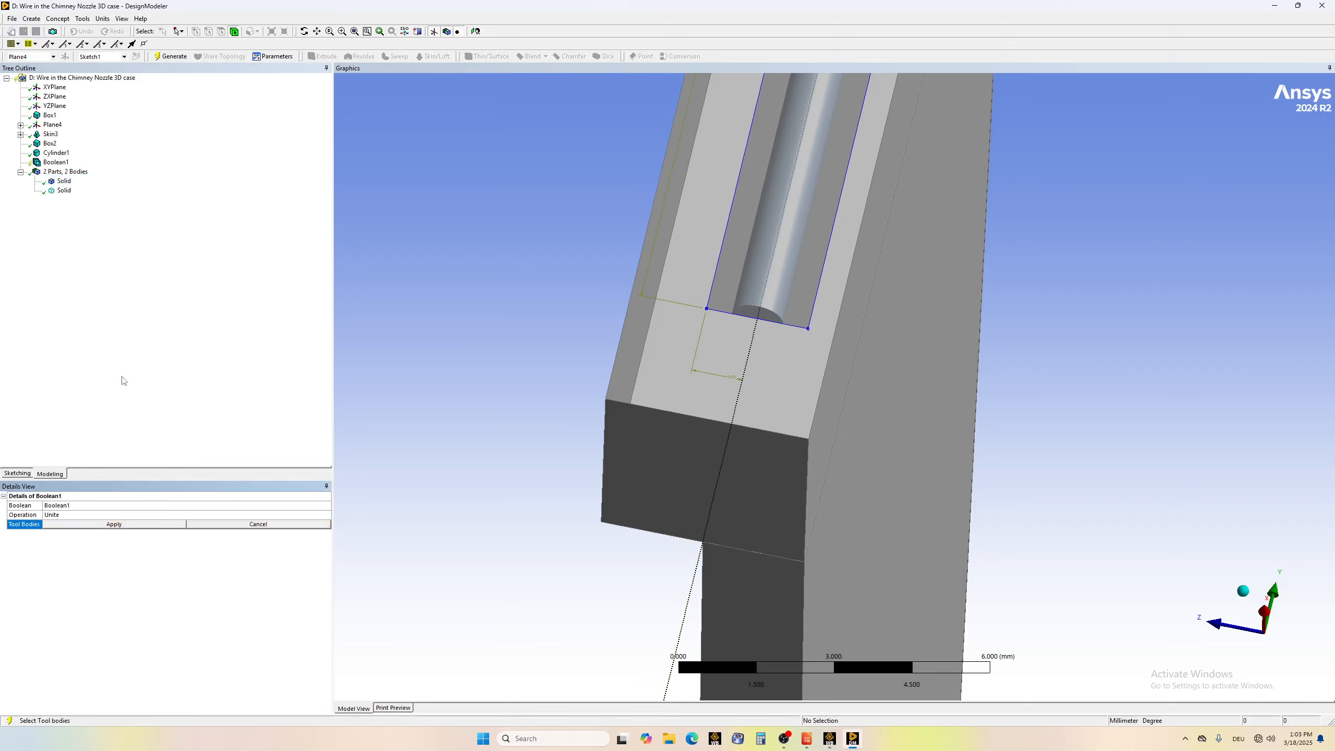
left_click(93, 515)
left_click(326, 515)
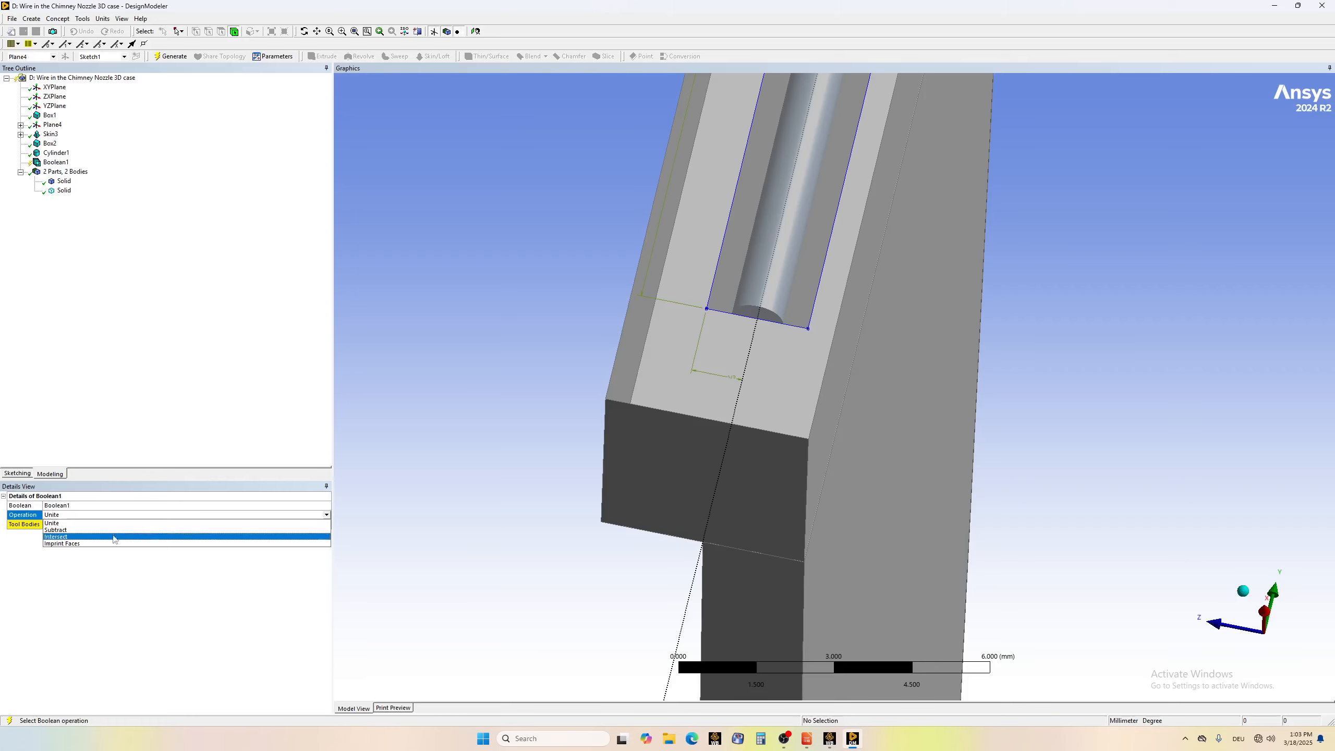
left_click(65, 532)
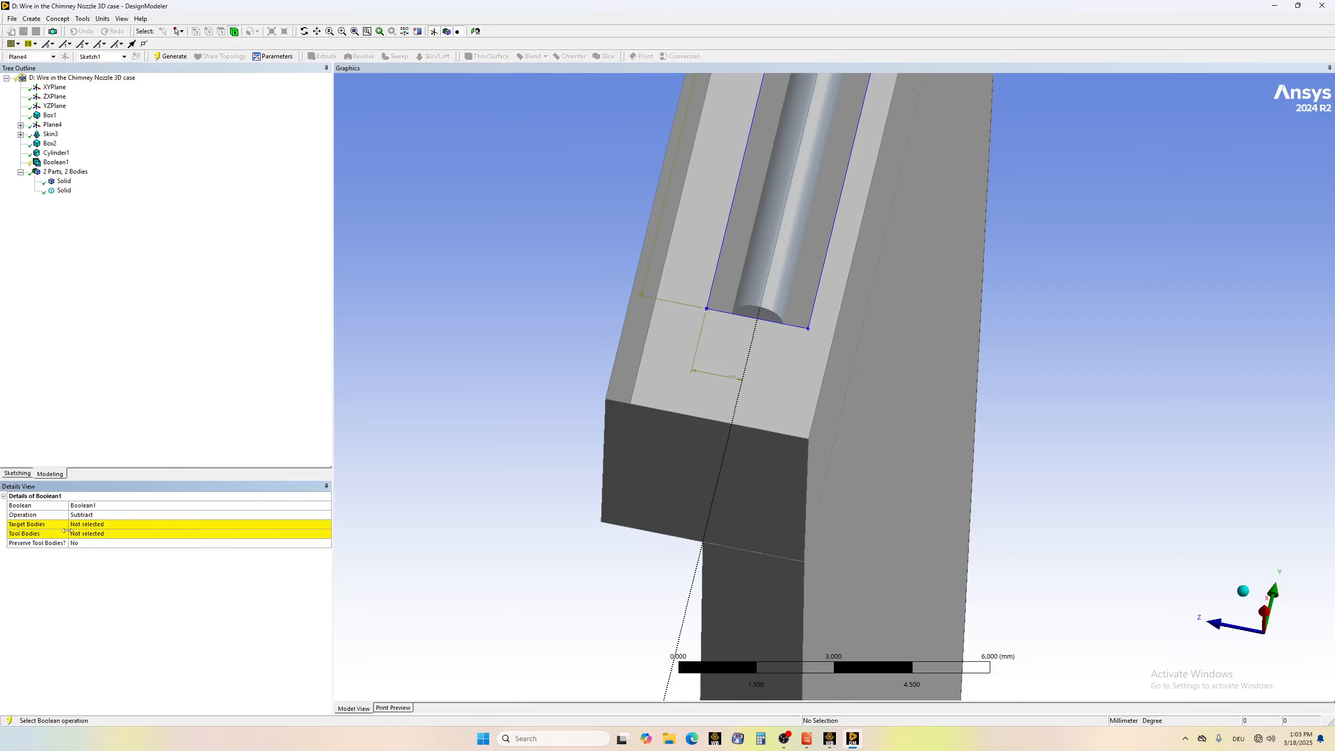
- Assign the nozzle fluid solid as target body and the wire cylinder solid as tool body, and generate the Boolean
left_click(104, 525)
left_click(64, 182)
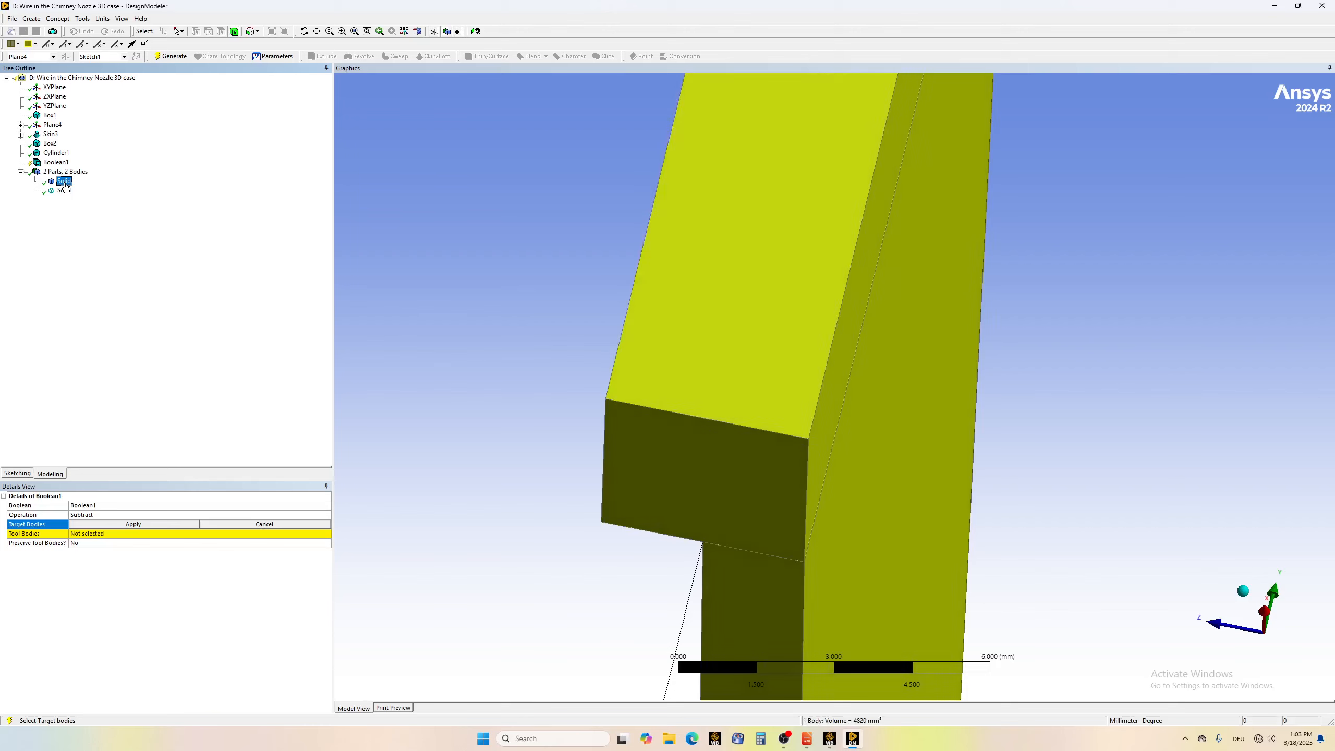
left_click(149, 524)
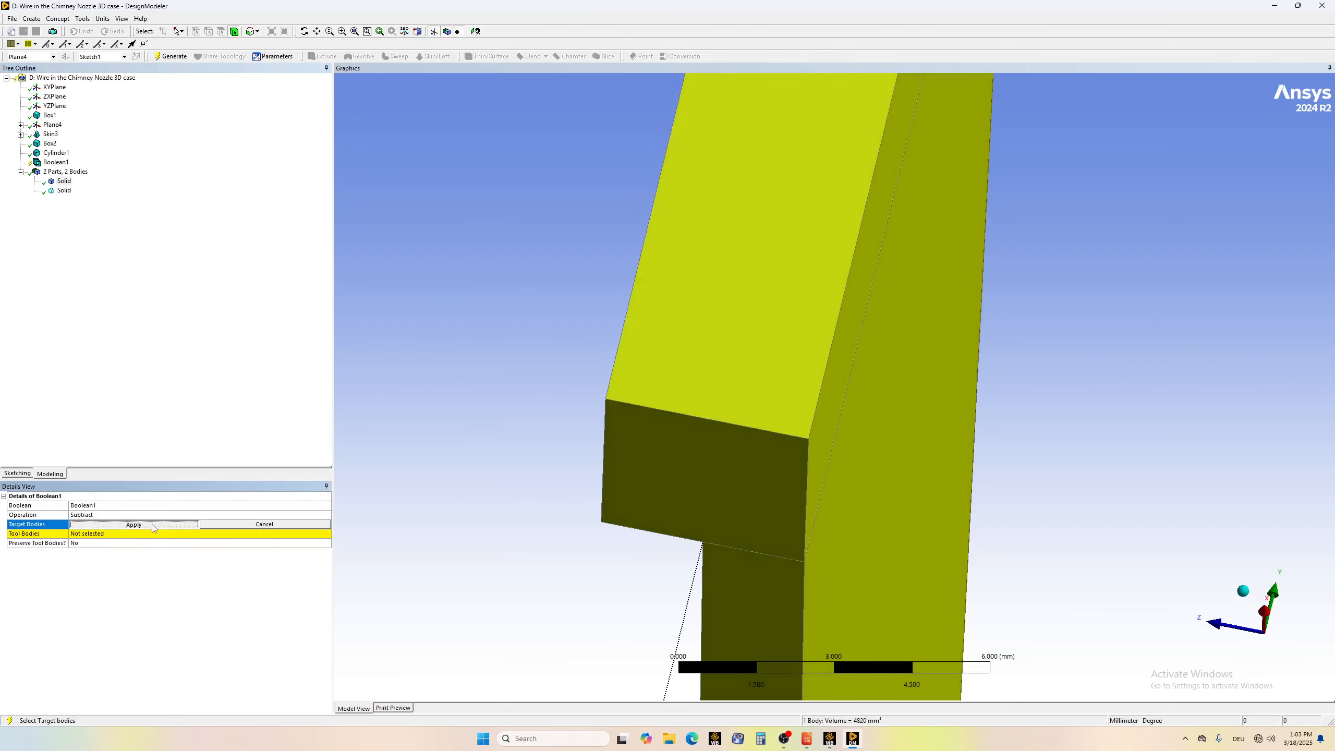
left_click(64, 191)
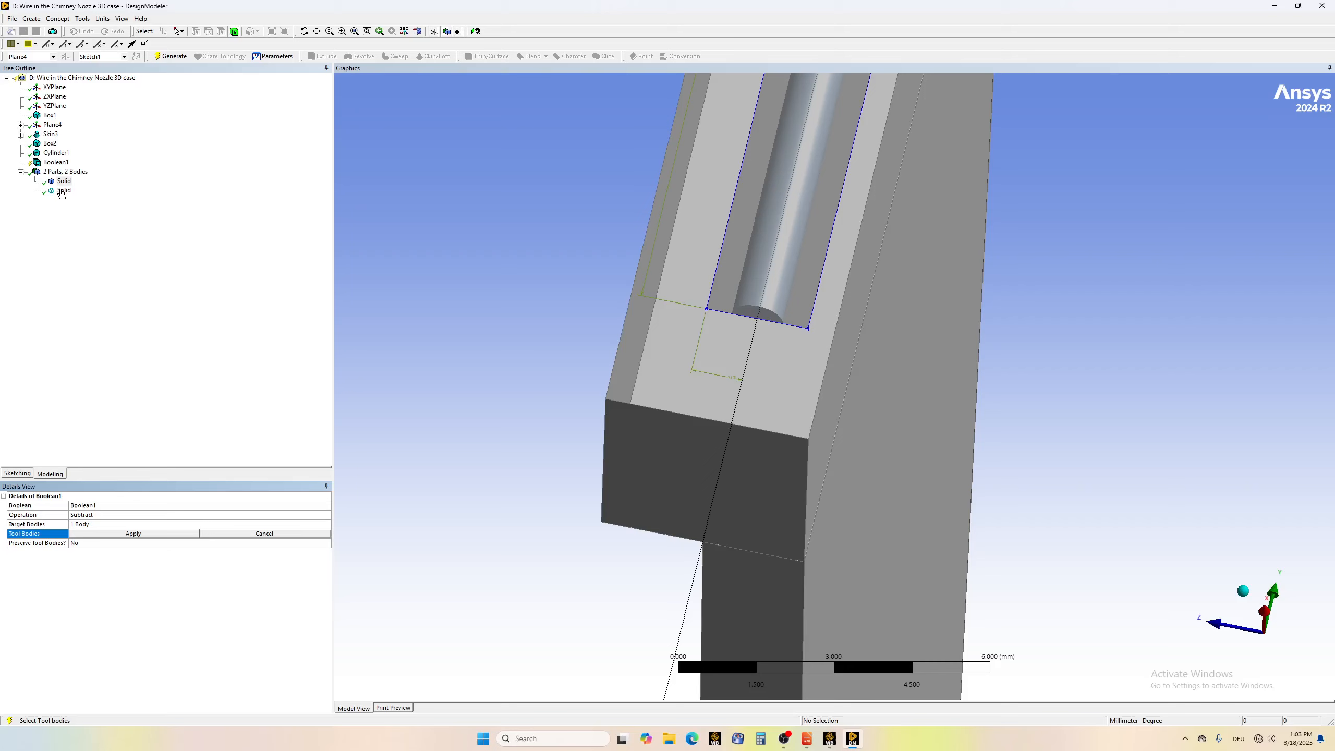
left_click(123, 535)
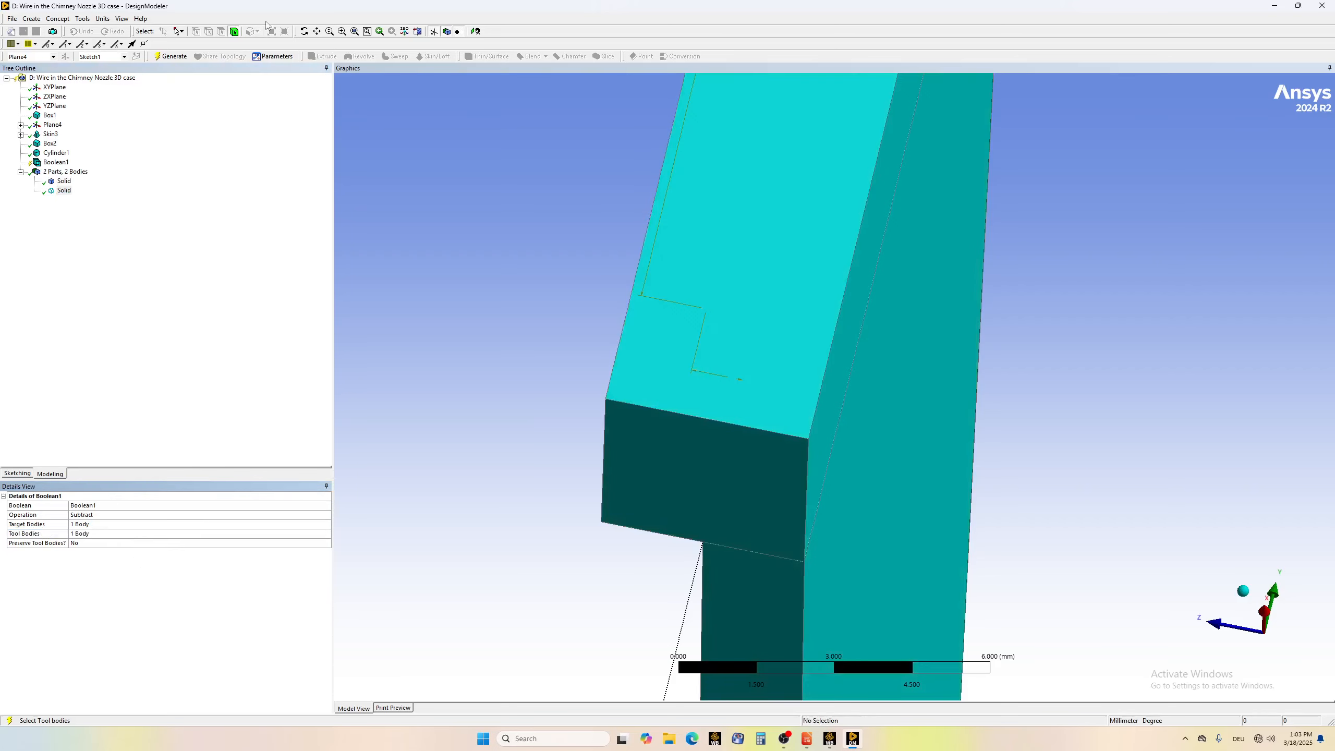
left_click(173, 58)
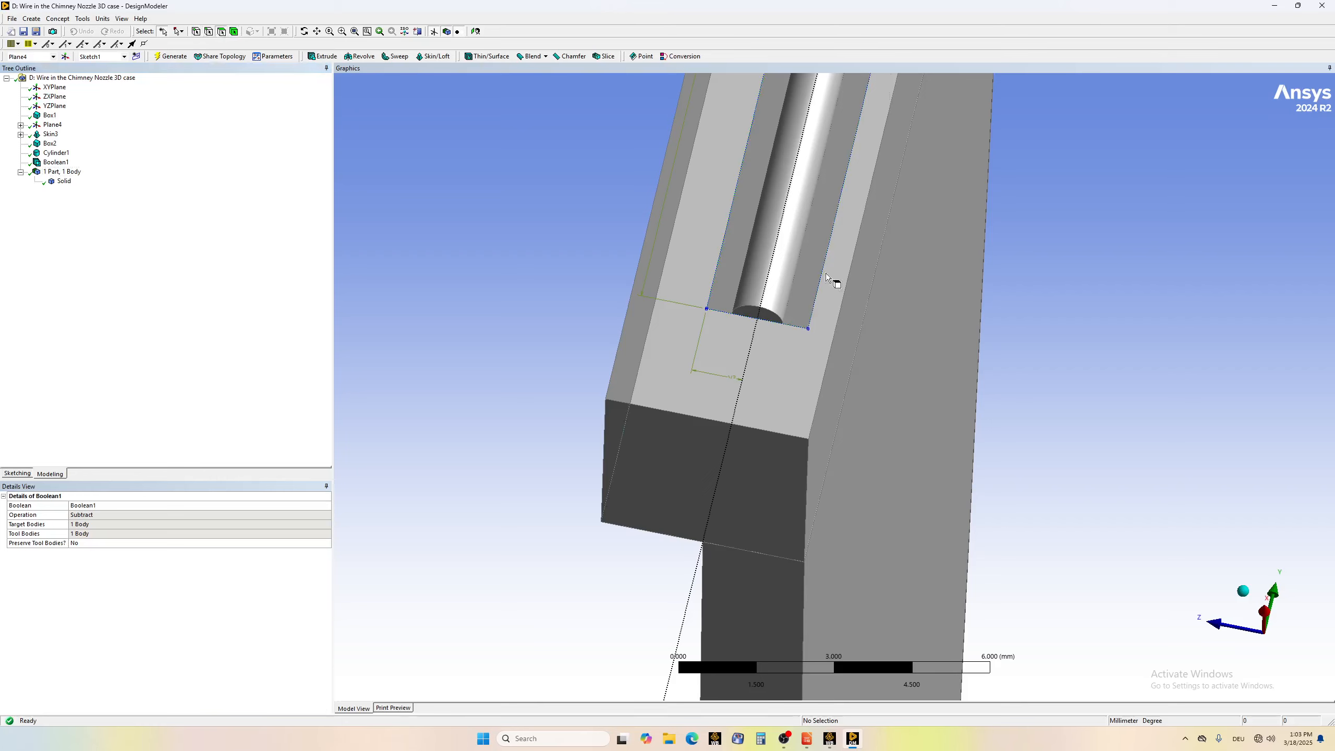
- Create a named selection "wall_wire1" from the cylindrical wire face of the subtracted fluid body and generate it
left_click(791, 246)
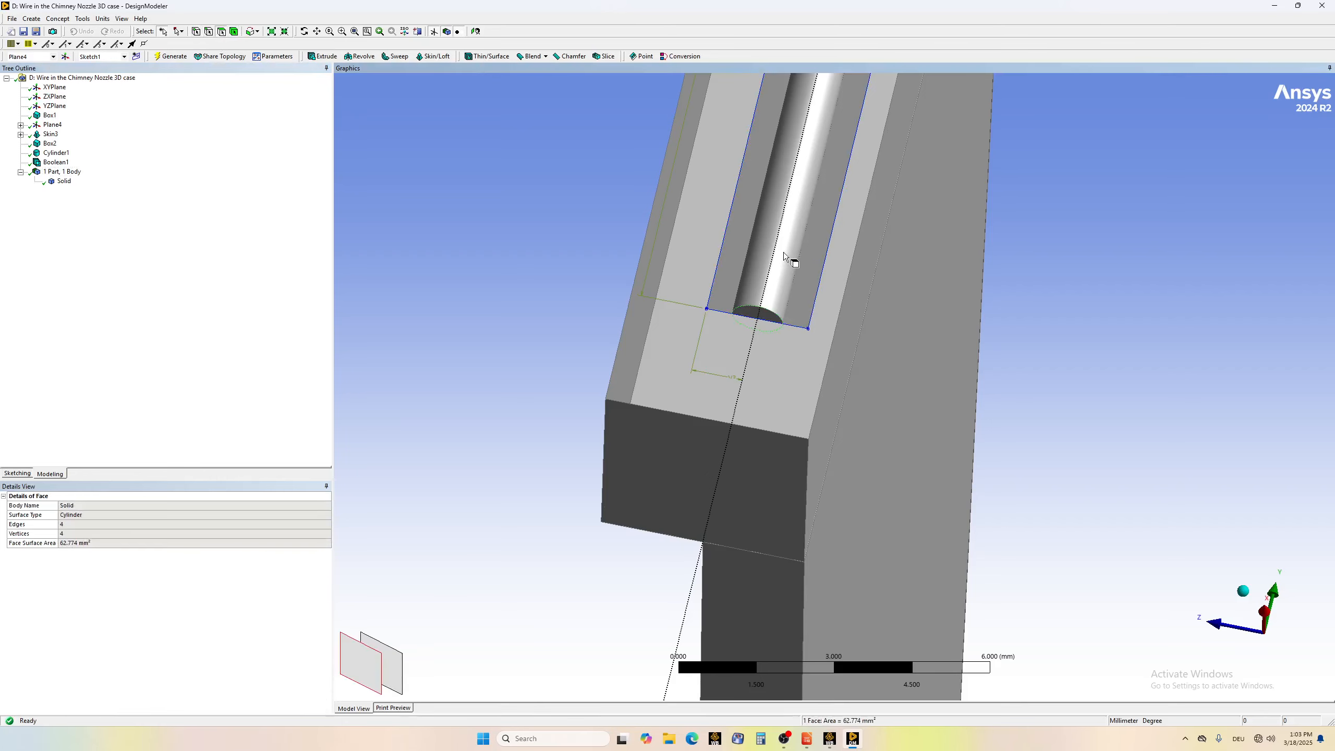
scroll(780, 263, "down", 3)
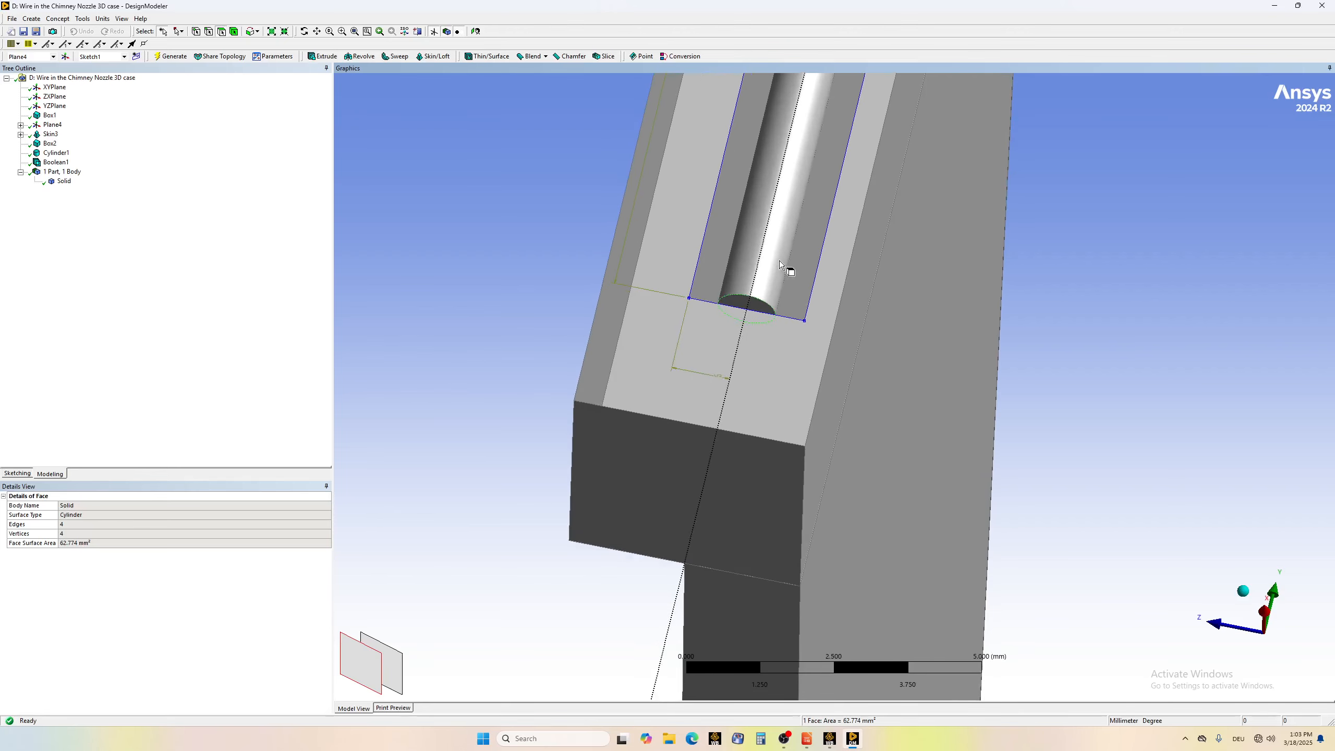
scroll(778, 263, "down", 5)
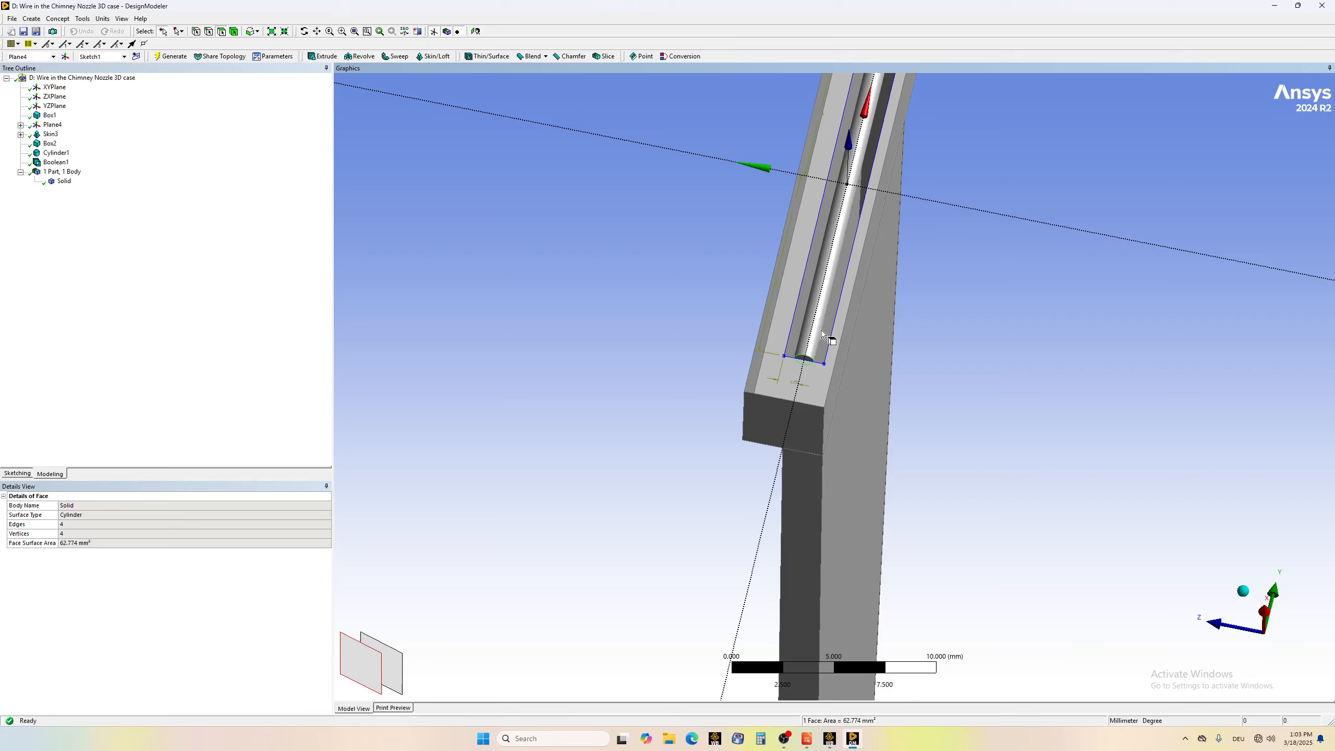
left_click(809, 361)
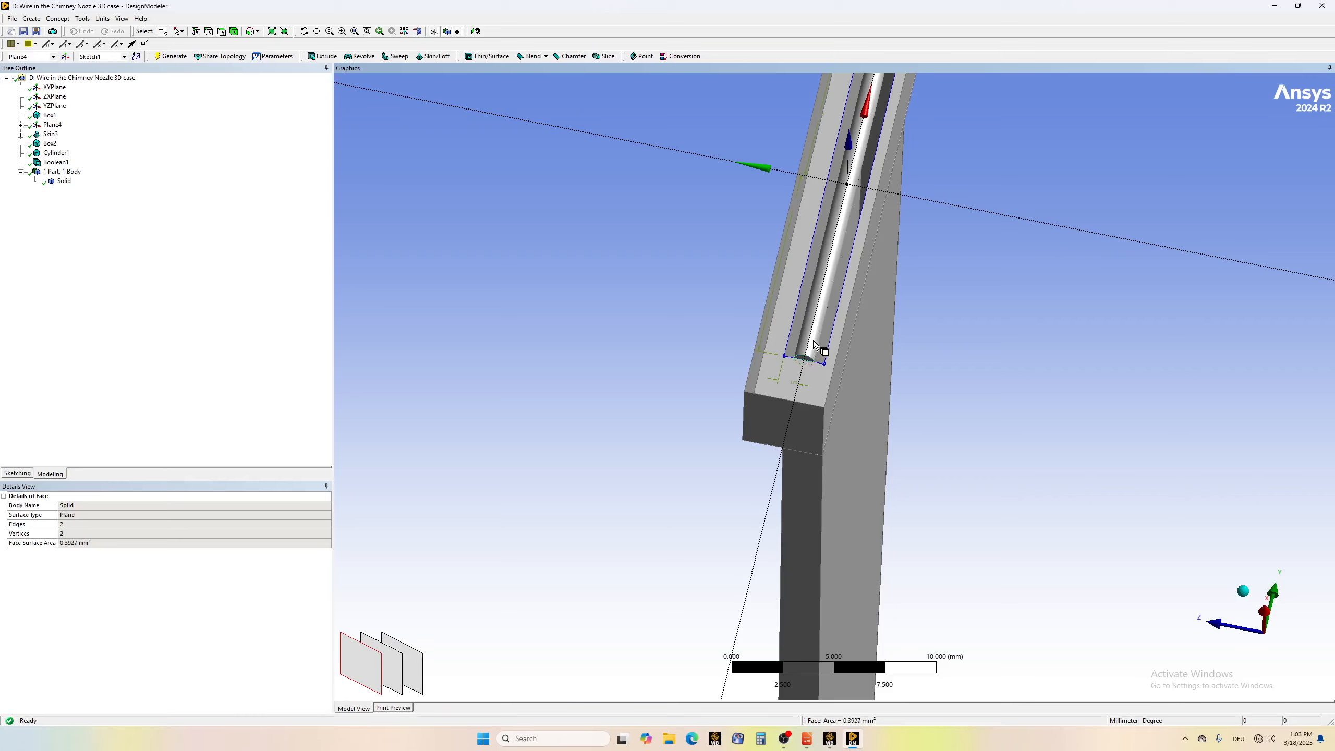
left_click(813, 343)
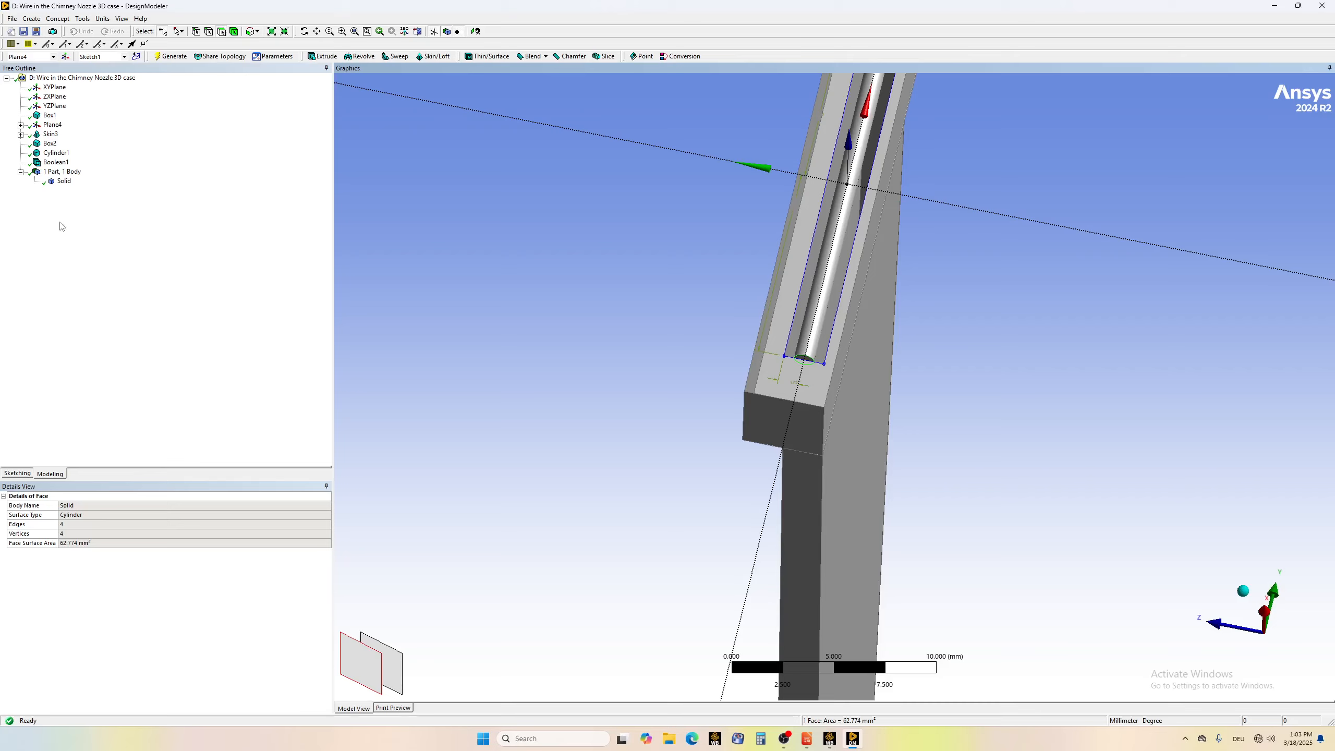
right_click(820, 310)
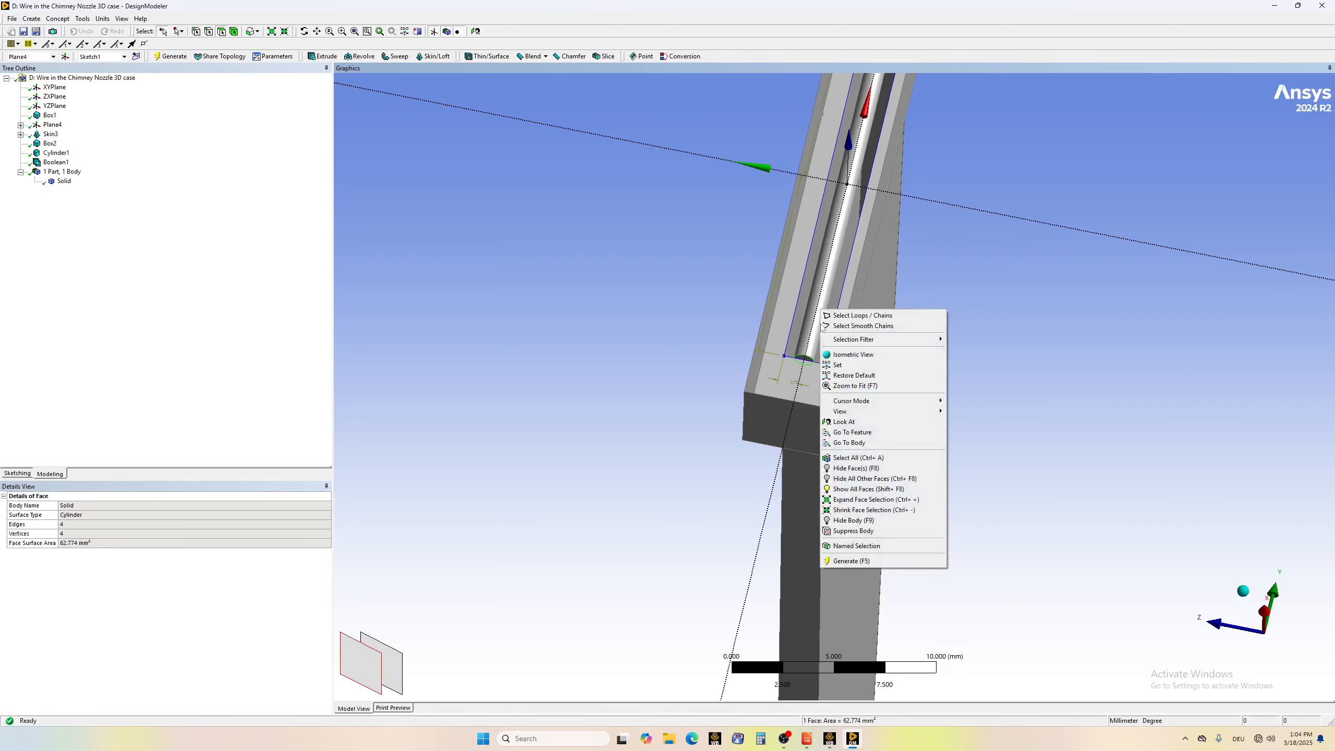
left_click(841, 546)
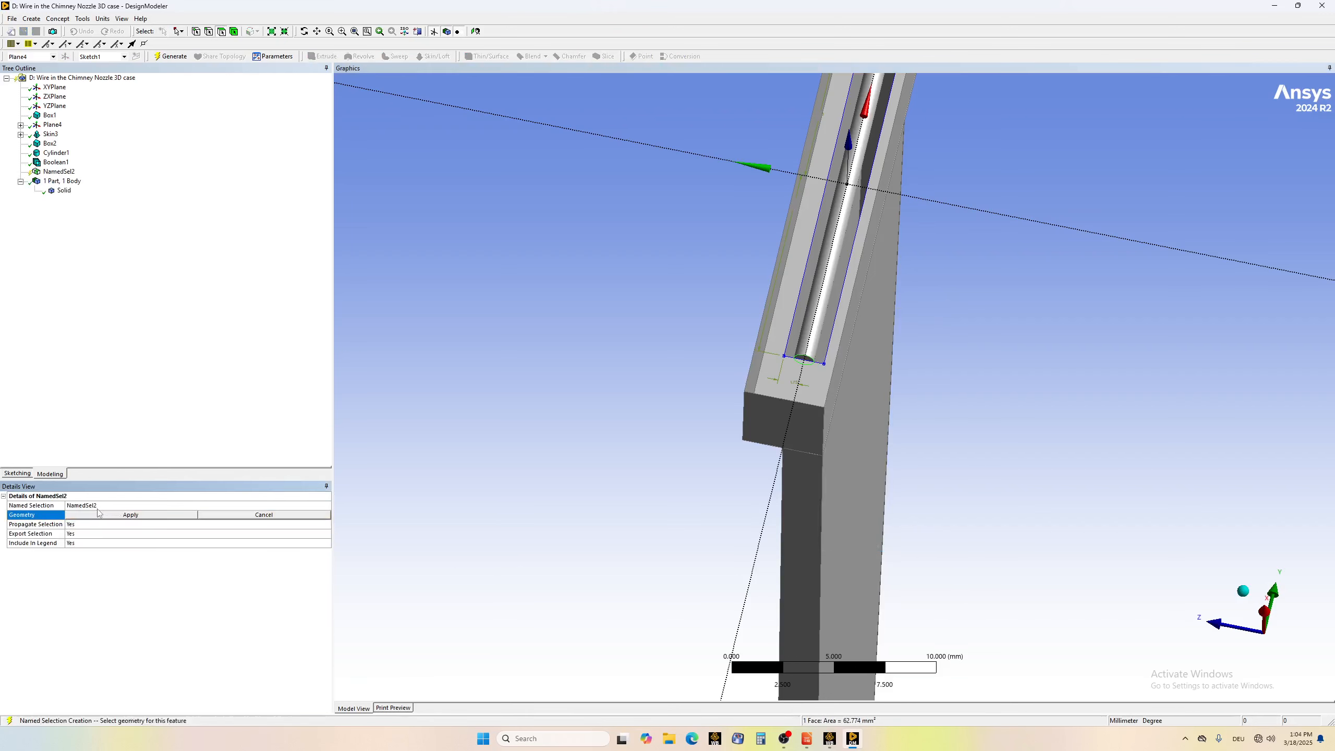
left_click(106, 515)
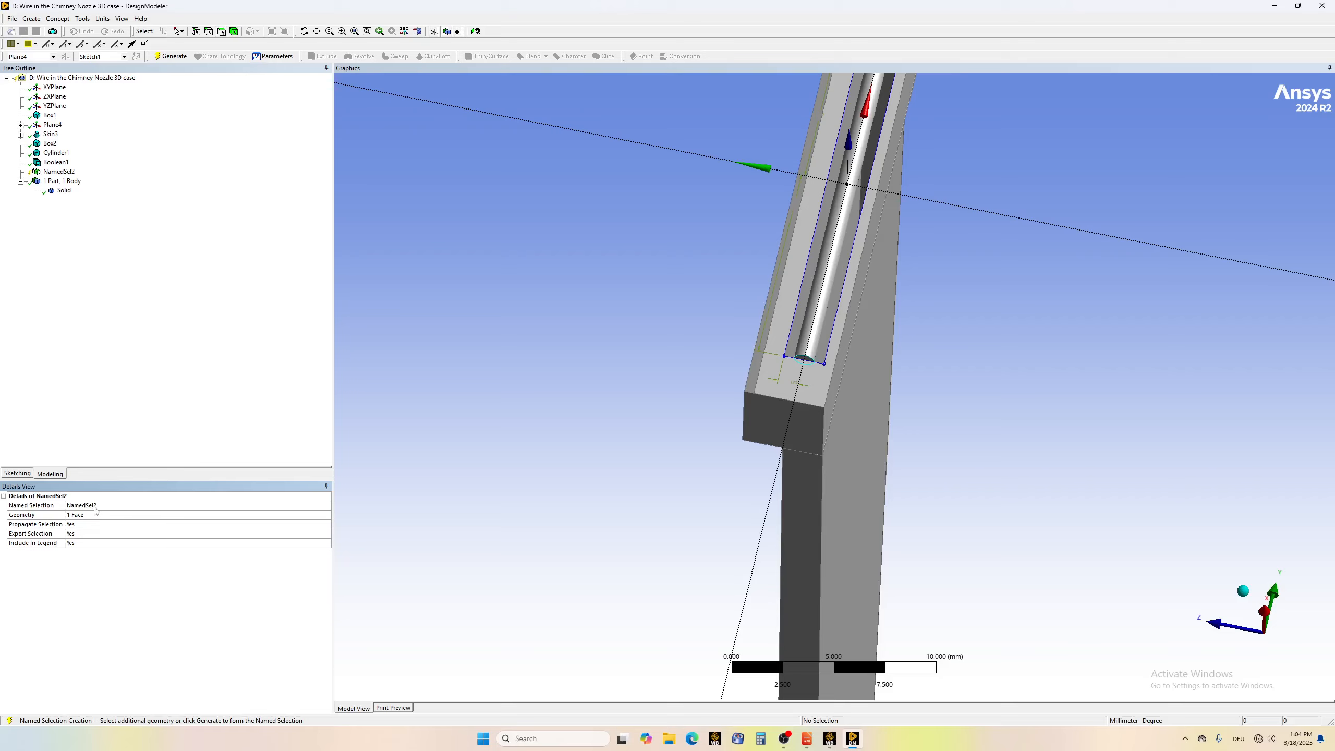
left_click(111, 507)
type("wall_wire1")
key("Return")
left_click(170, 56)
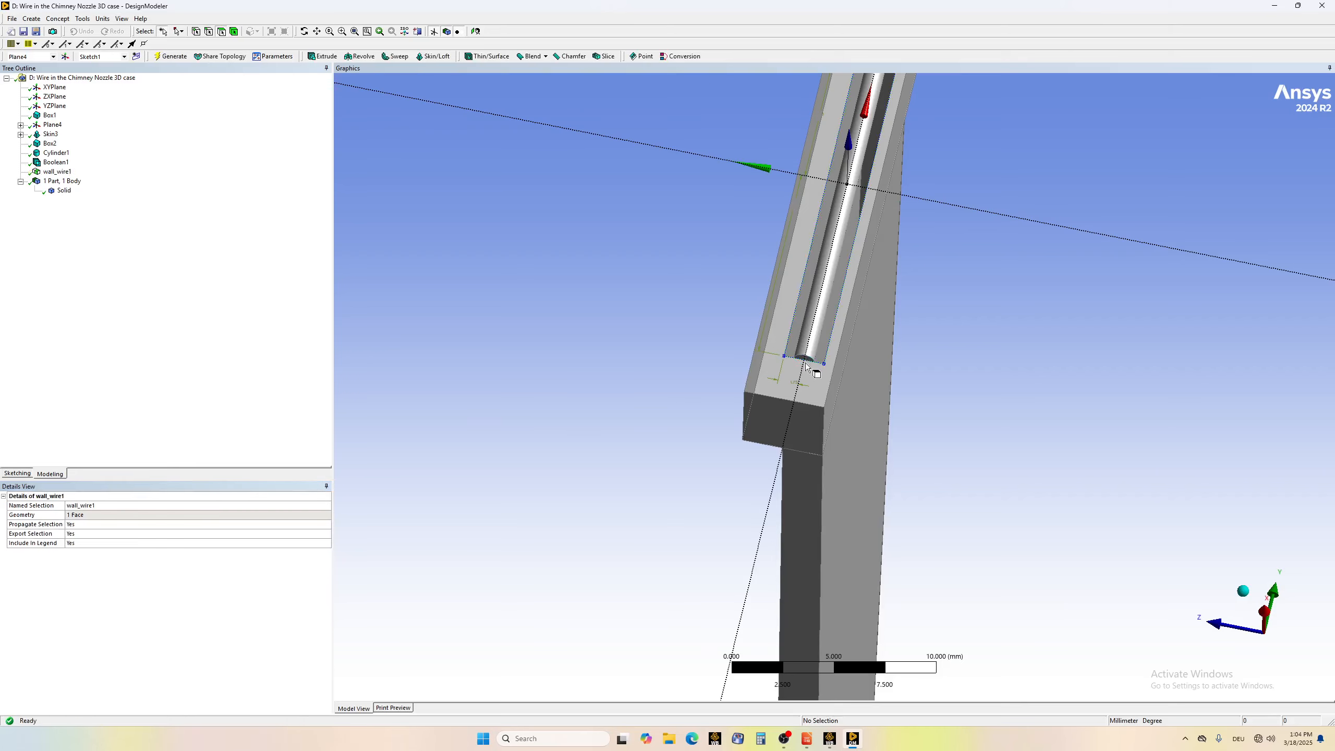
- Create a named selection "wall_wire2" from the wire's small flat face at its lower end and generate it
scroll(805, 364, "up", 6)
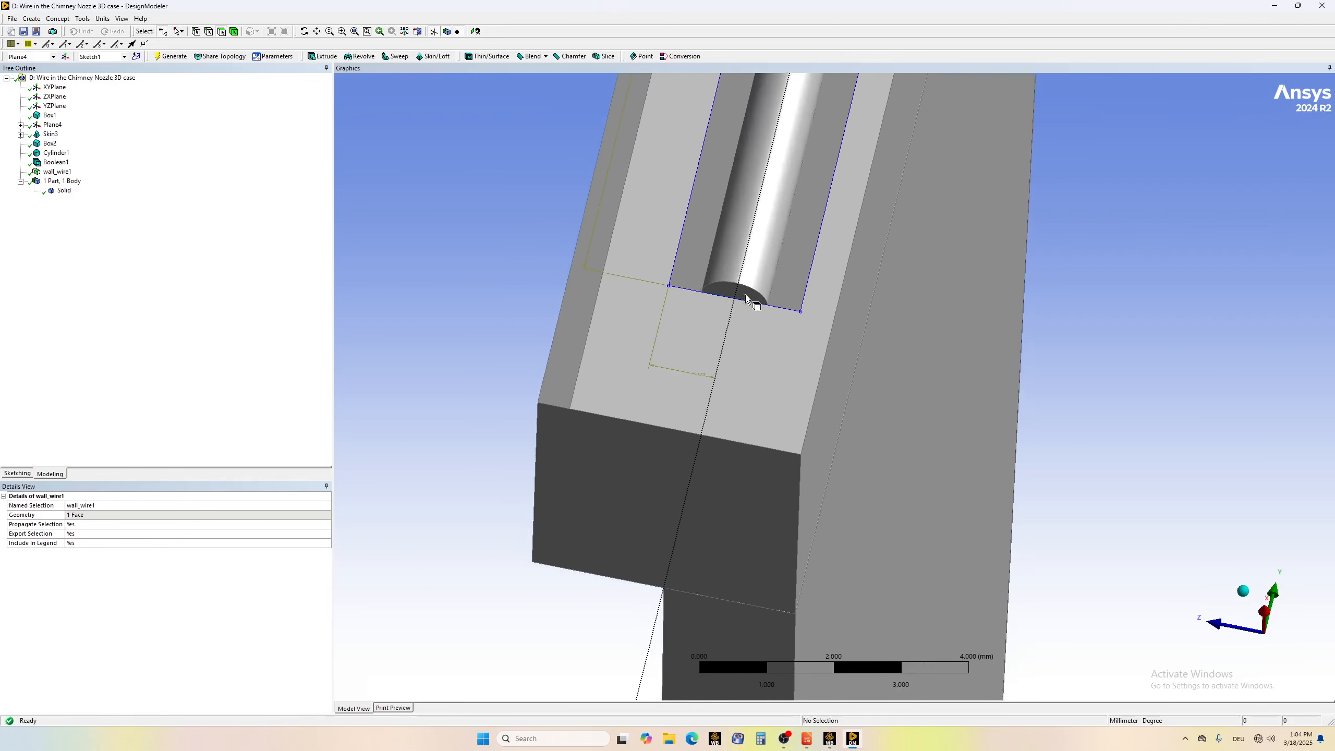
left_click(742, 290)
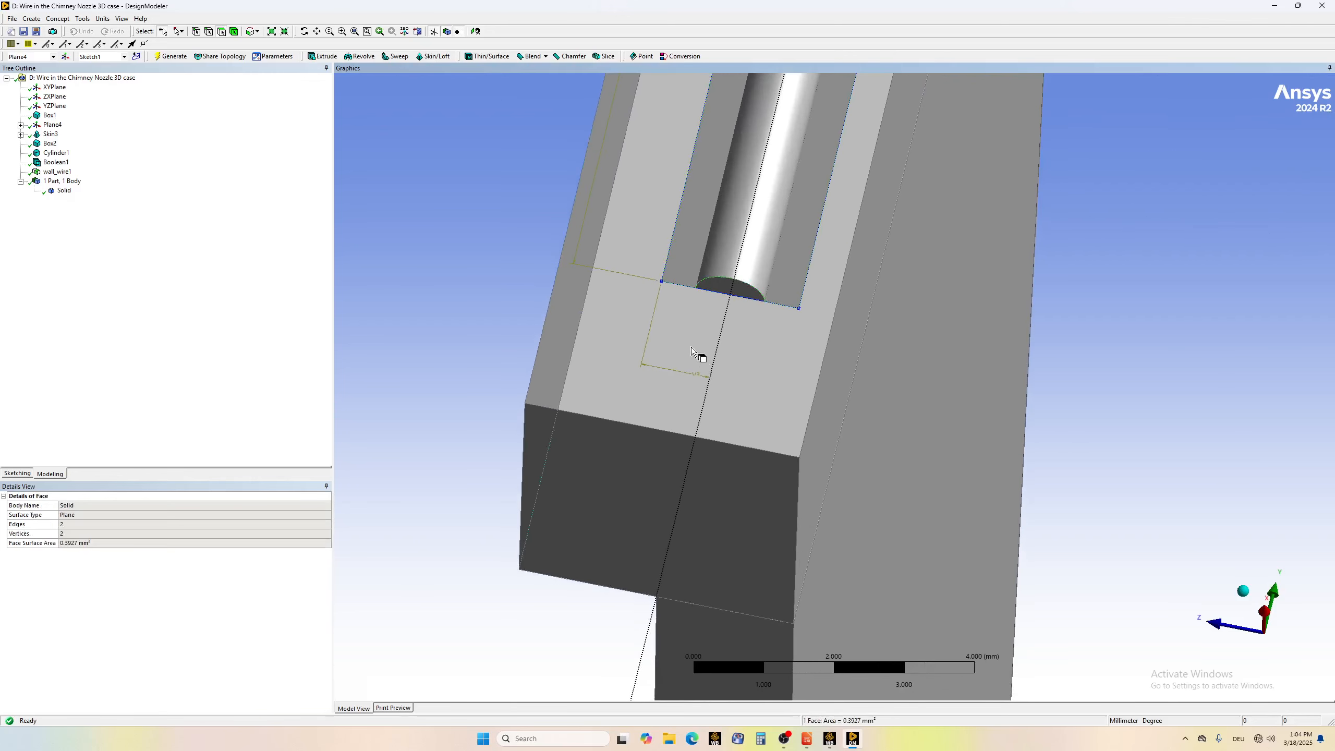
right_click(735, 289)
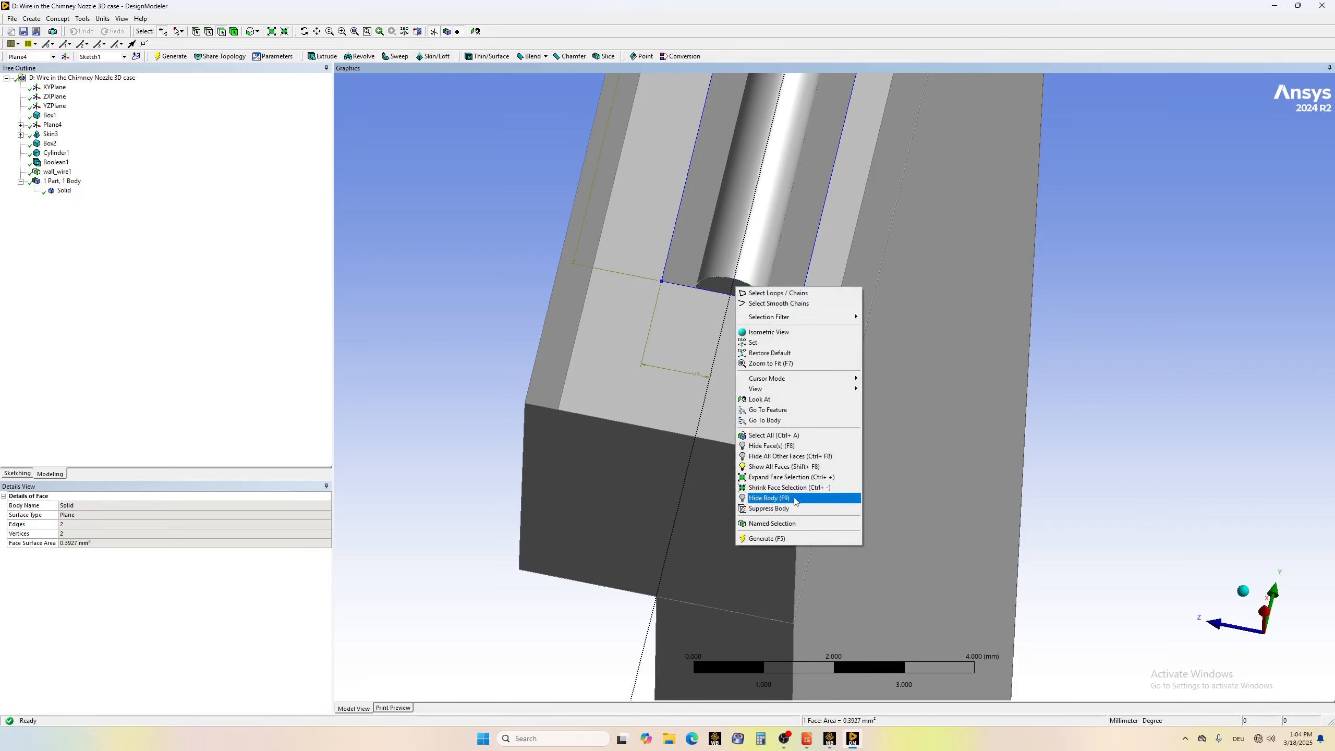
left_click(772, 523)
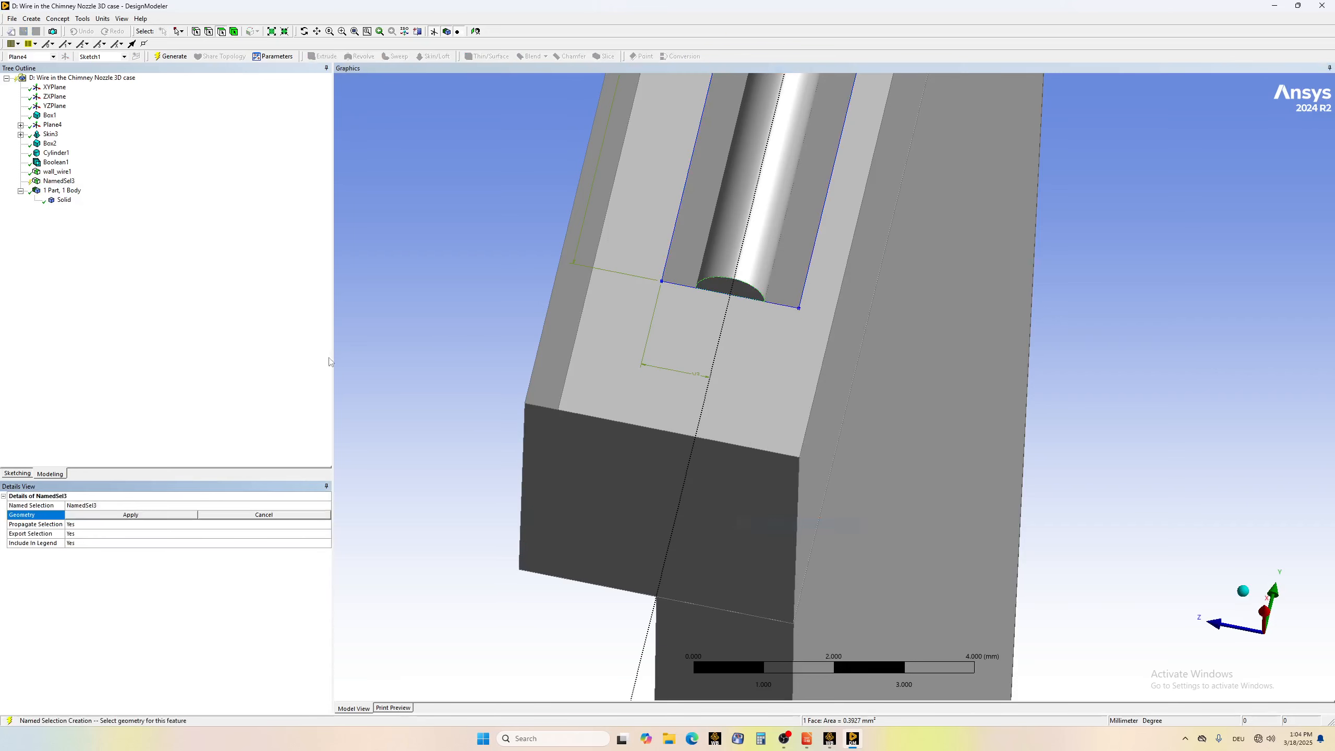
left_click(119, 514)
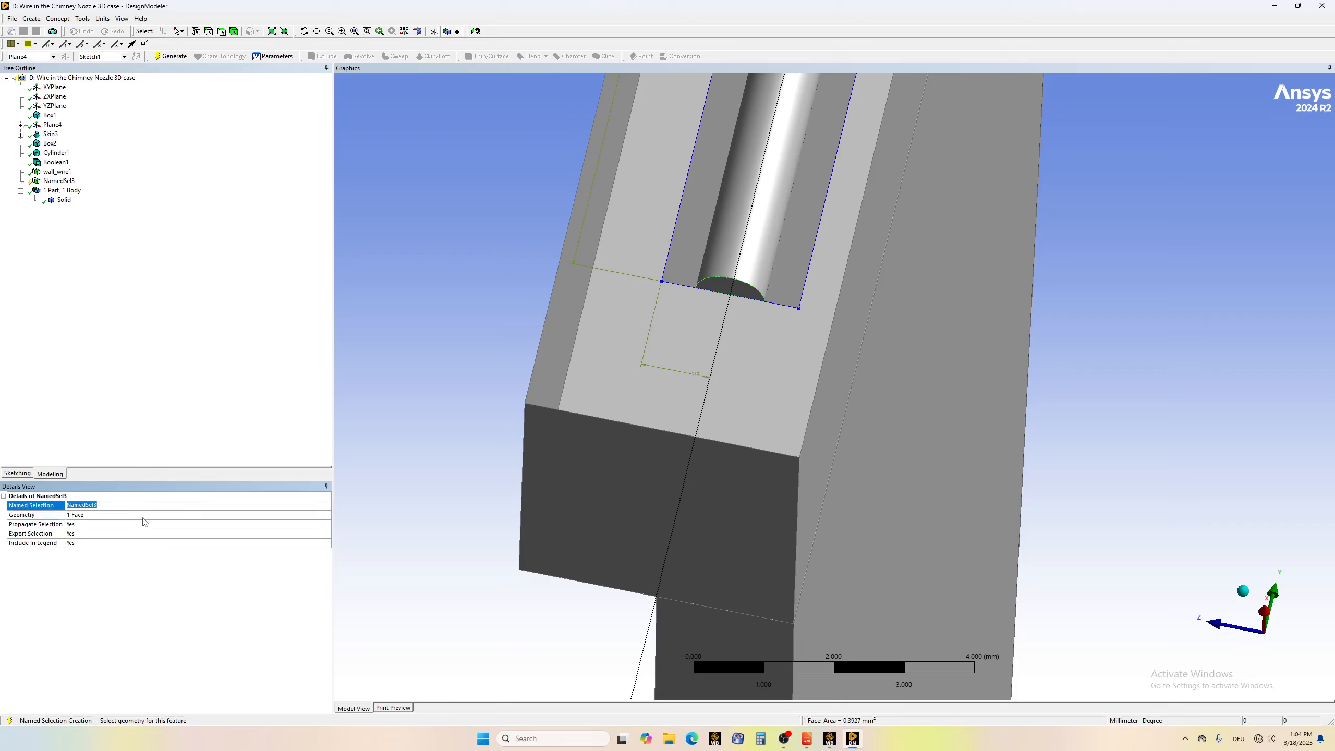
type("wall_wire2")
key("Return")
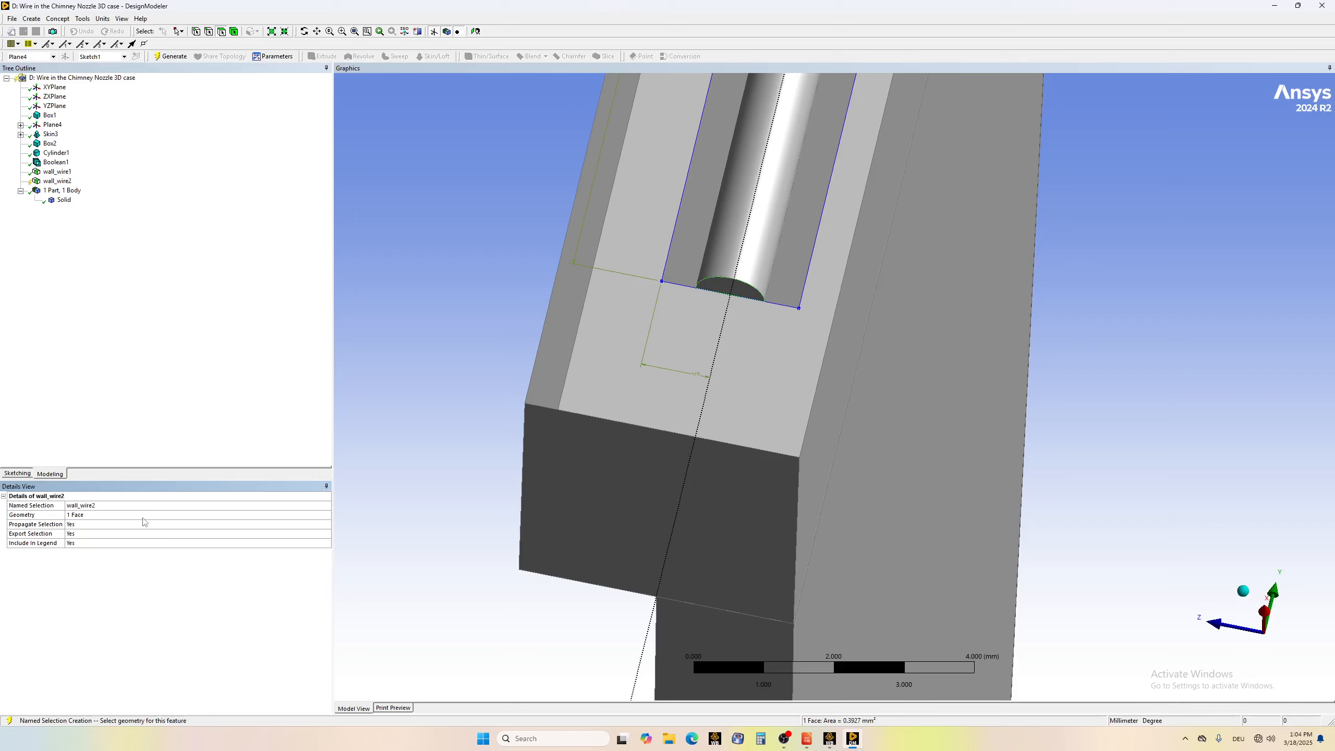
left_click(178, 58)
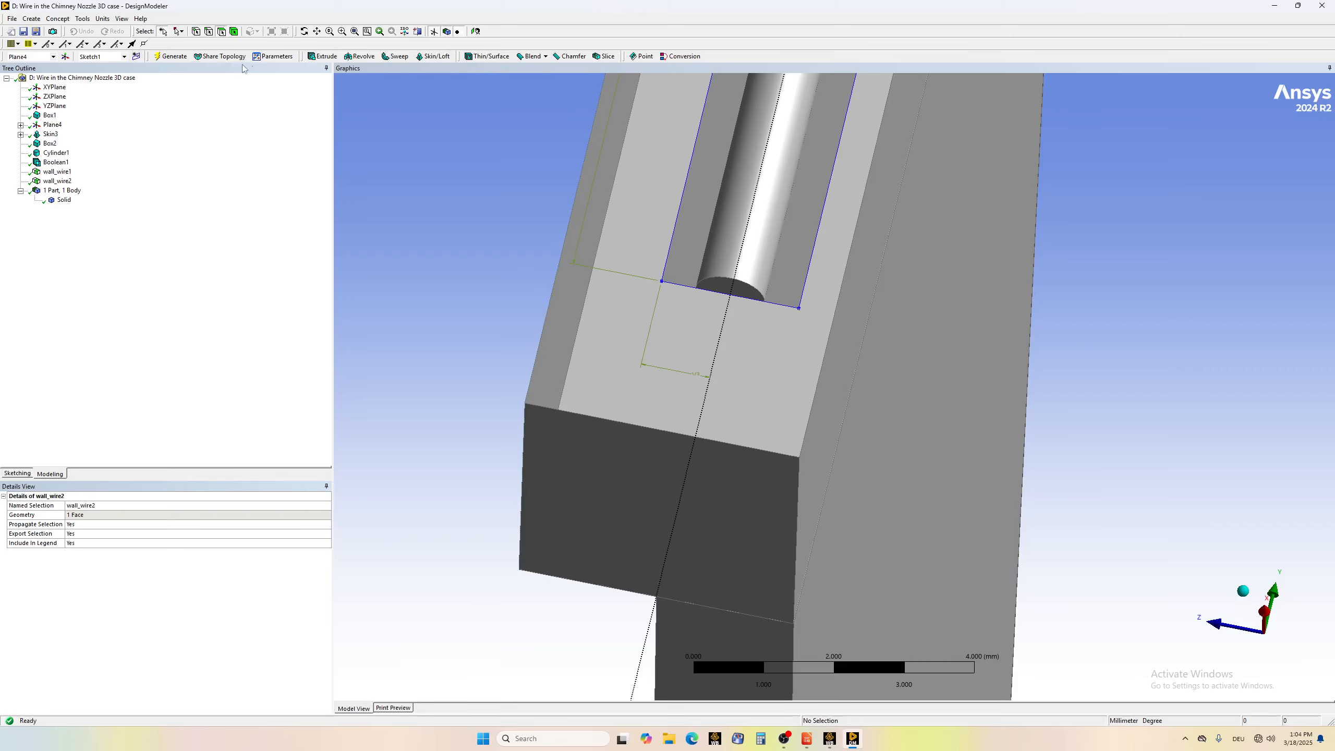
- Examine the wire's upper end, the outlet box and the nozzle body from several angles
left_click(304, 32)
left_click_drag(791, 164, 788, 185)
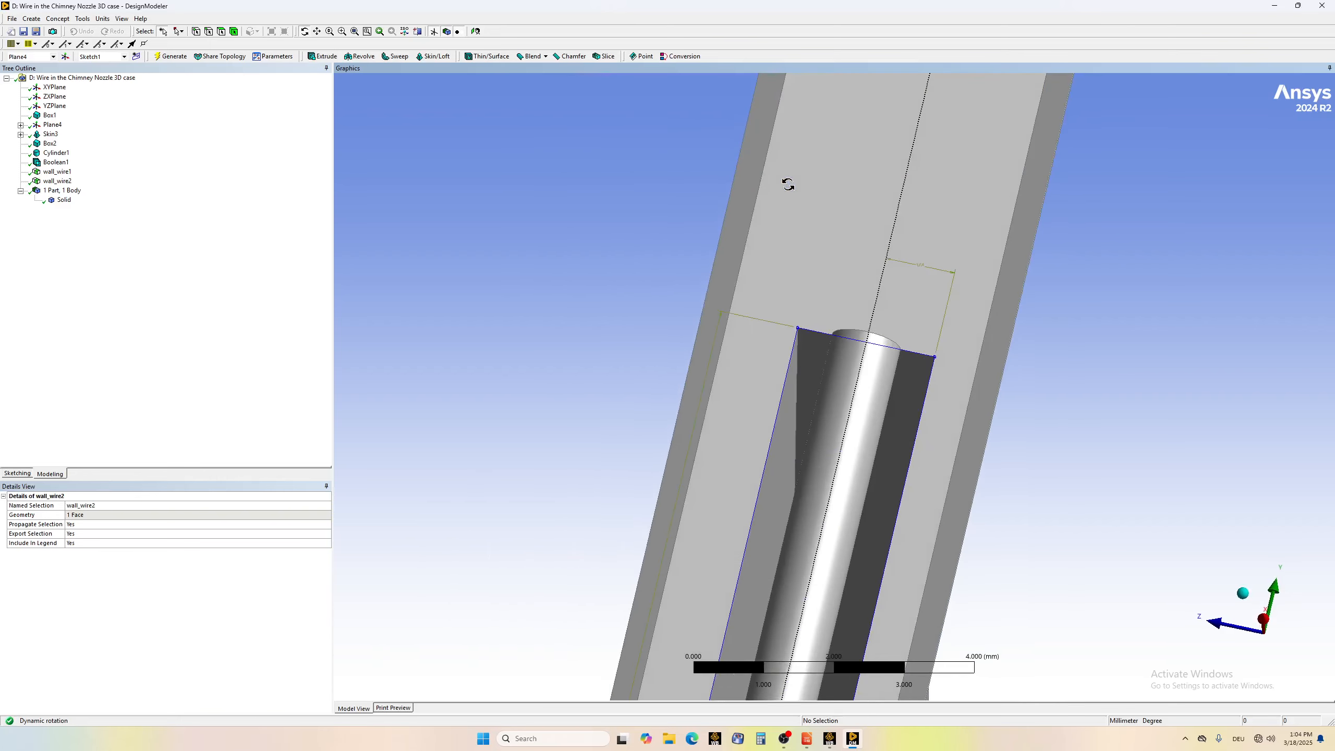
left_click_drag(898, 414, 873, 382)
scroll(802, 391, "down", 5)
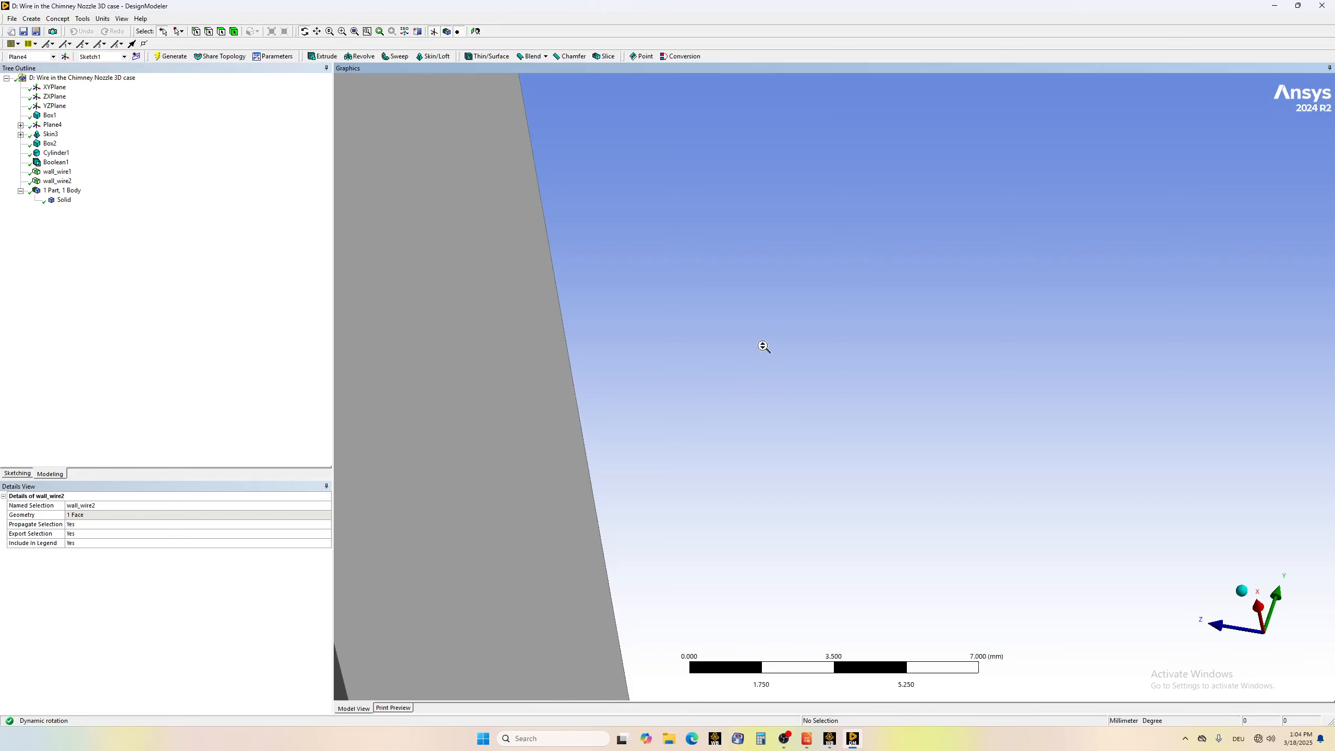
scroll(736, 366, "down", 9)
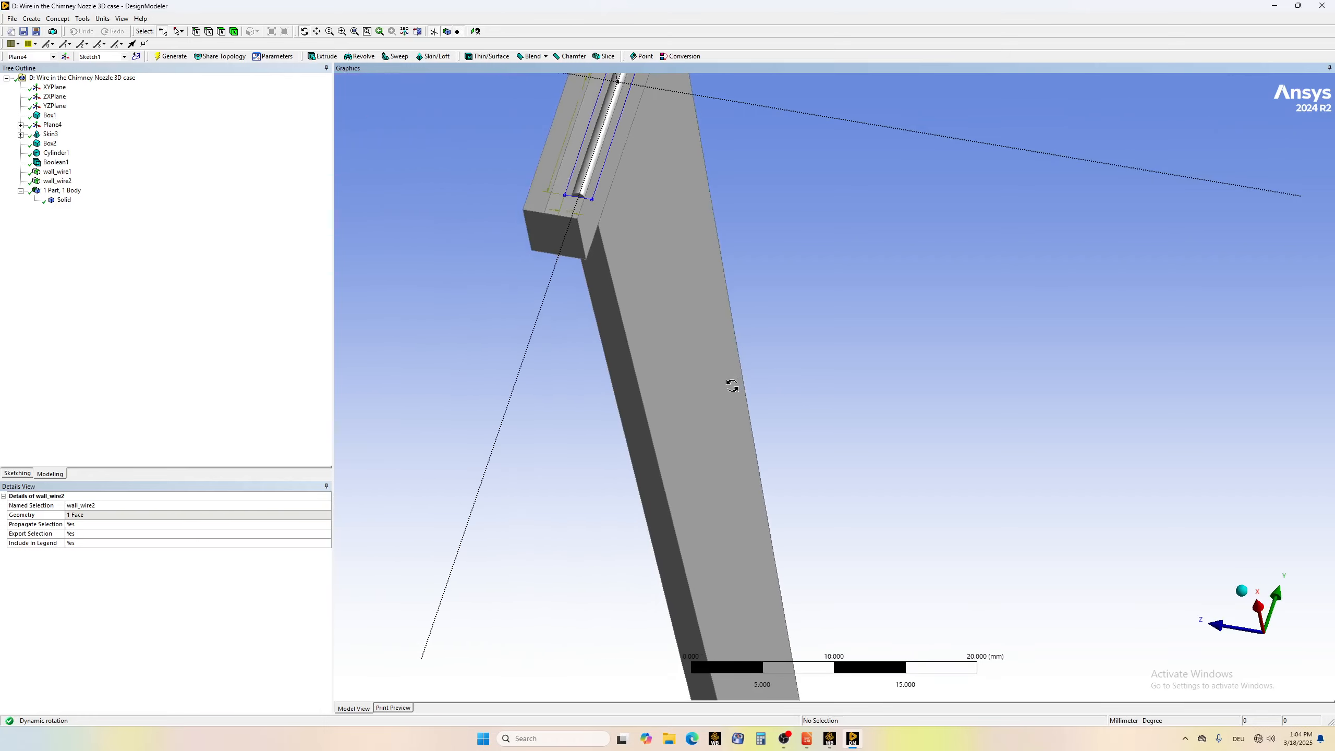
left_click_drag(733, 386, 655, 319)
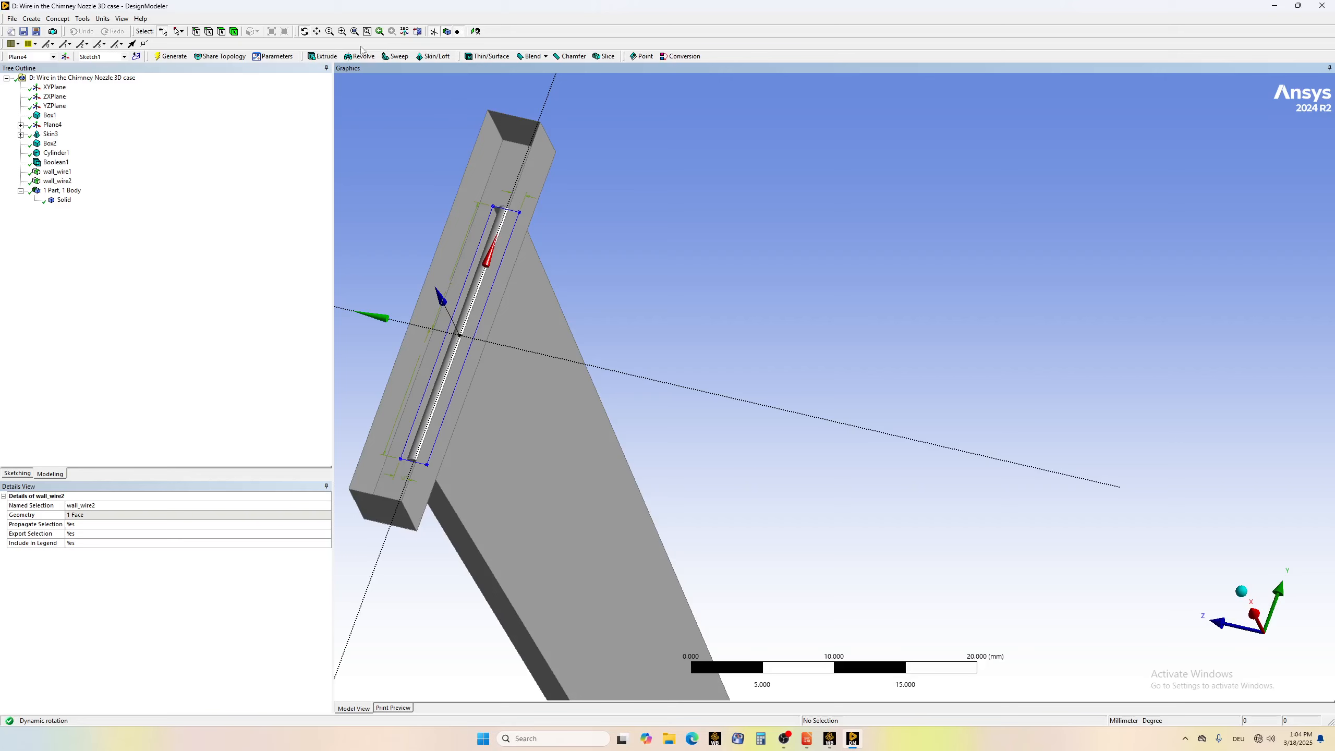
left_click_drag(556, 174, 569, 152)
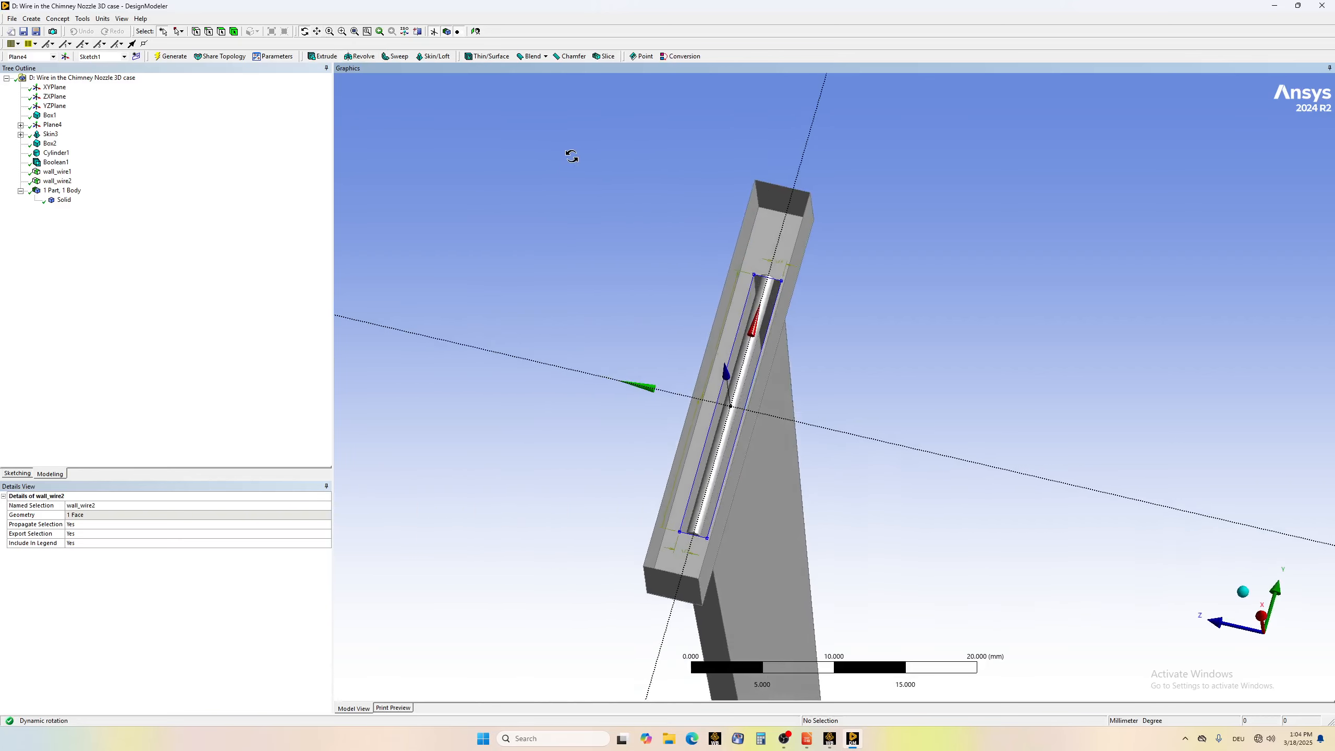
left_click_drag(757, 298, 568, 187)
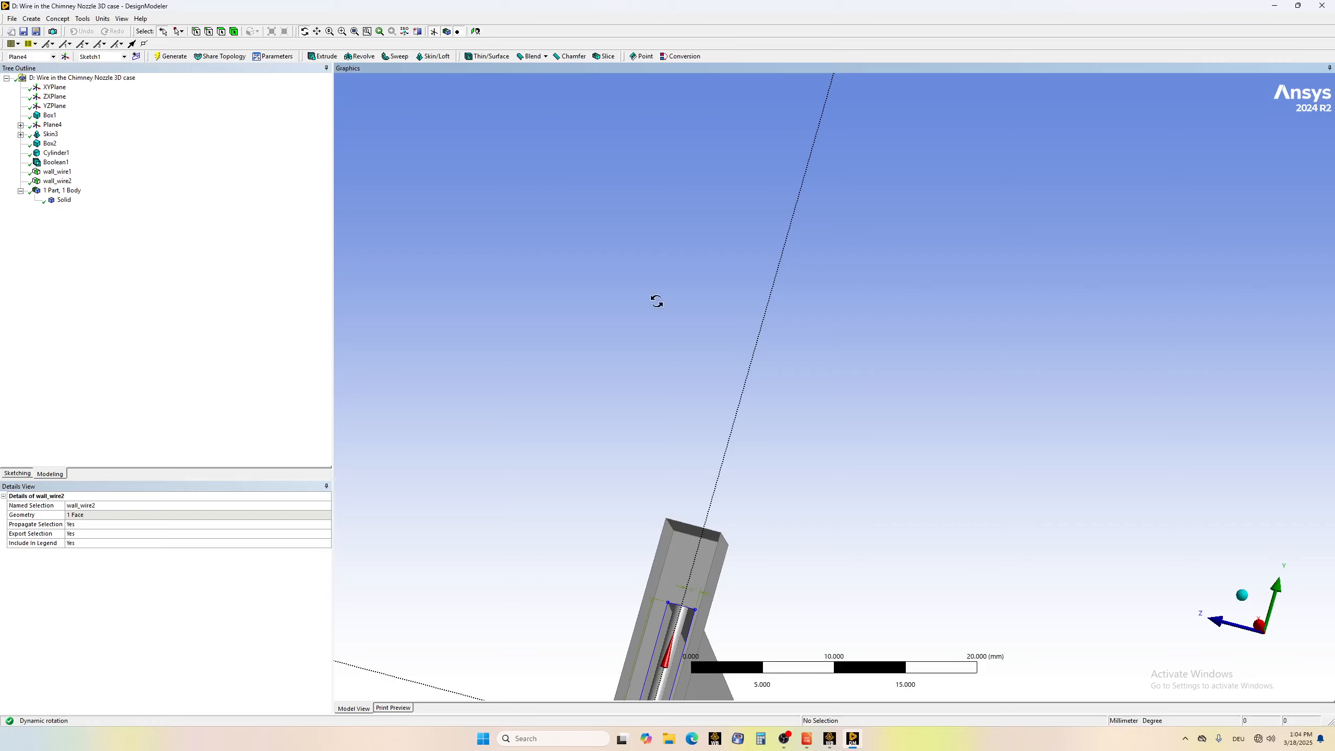
left_click_drag(883, 540, 644, 375)
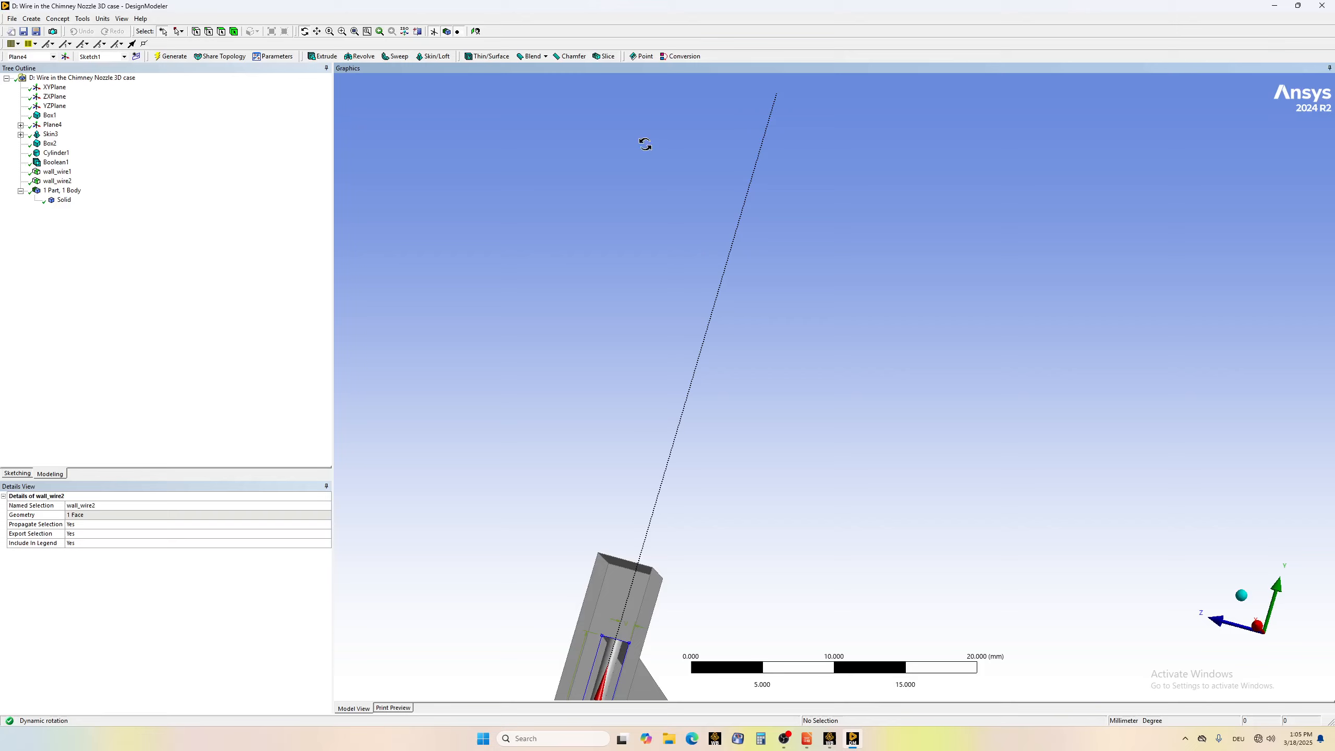
left_click_drag(870, 504, 837, 464)
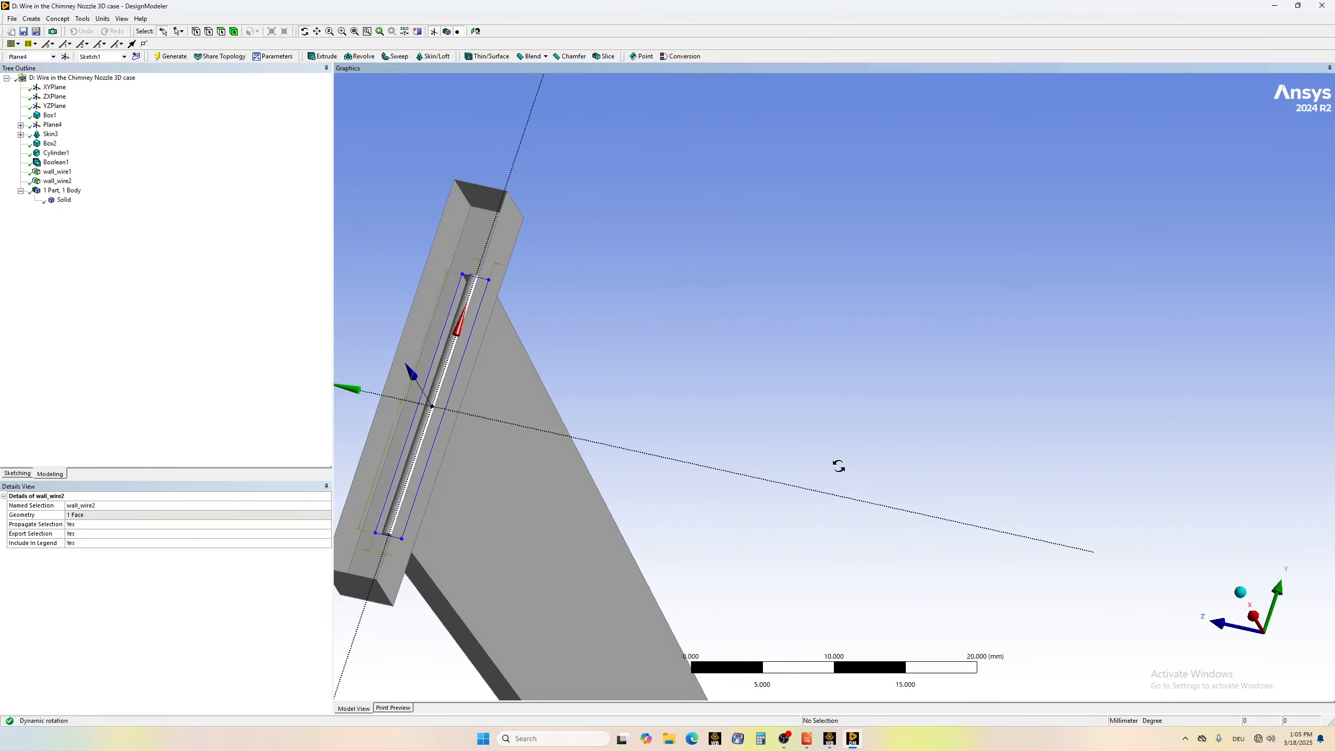
scroll(754, 374, "down", 6)
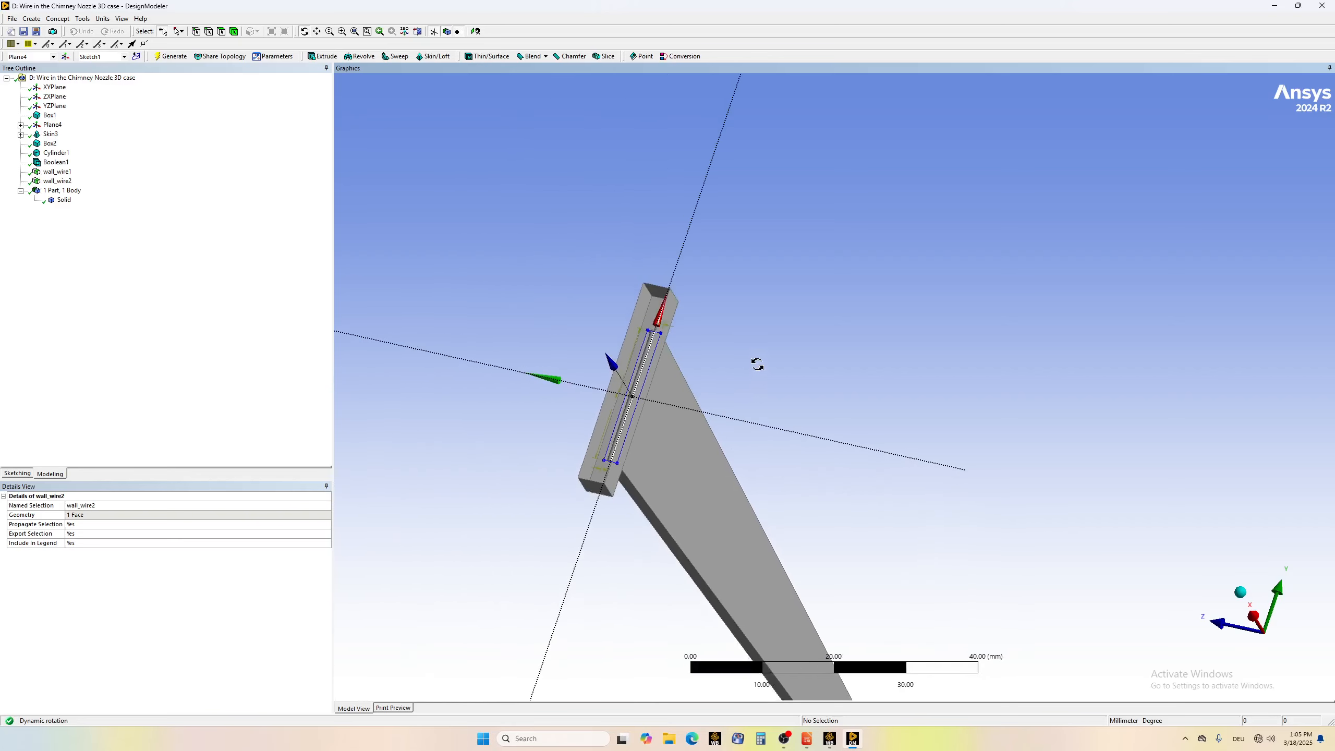
- Hide the outlet box's square end face that covers the wire's remaining flat end
scroll(859, 387, "down", 3)
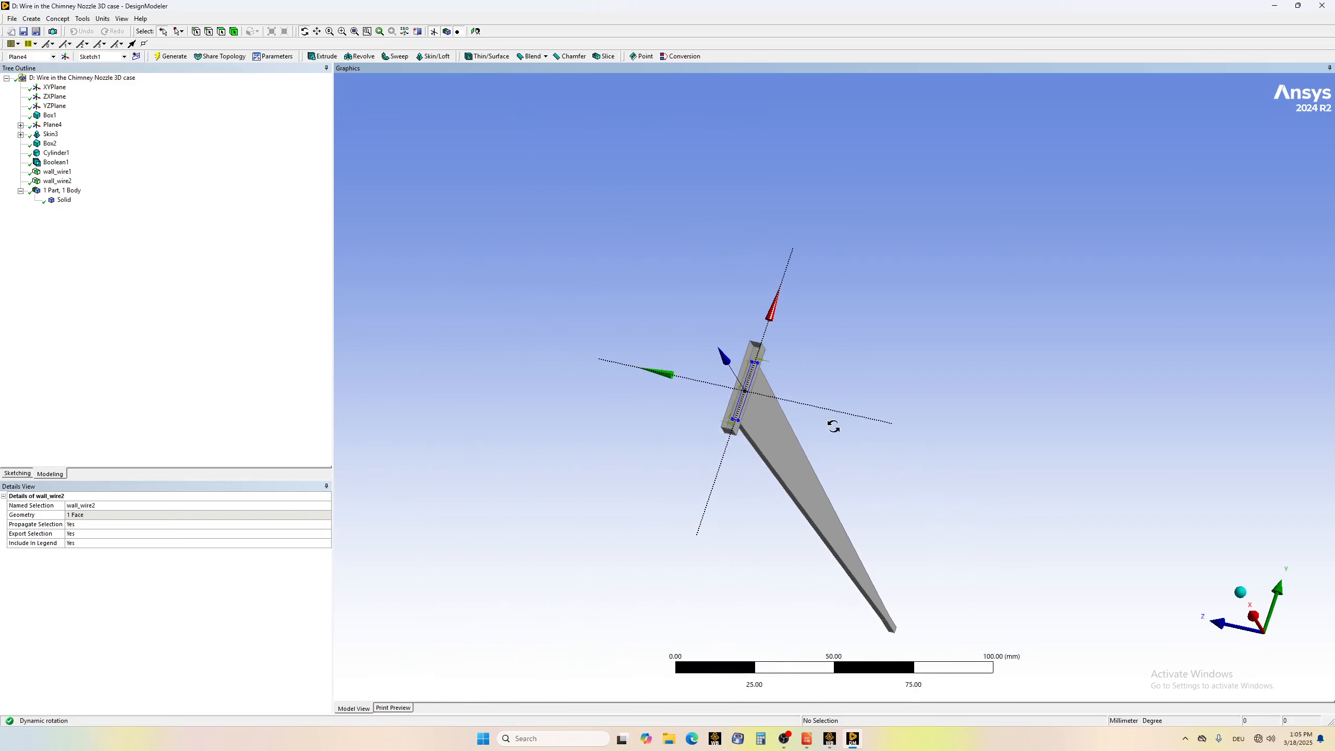
left_click_drag(816, 459, 740, 576)
scroll(485, 410, "up", 2)
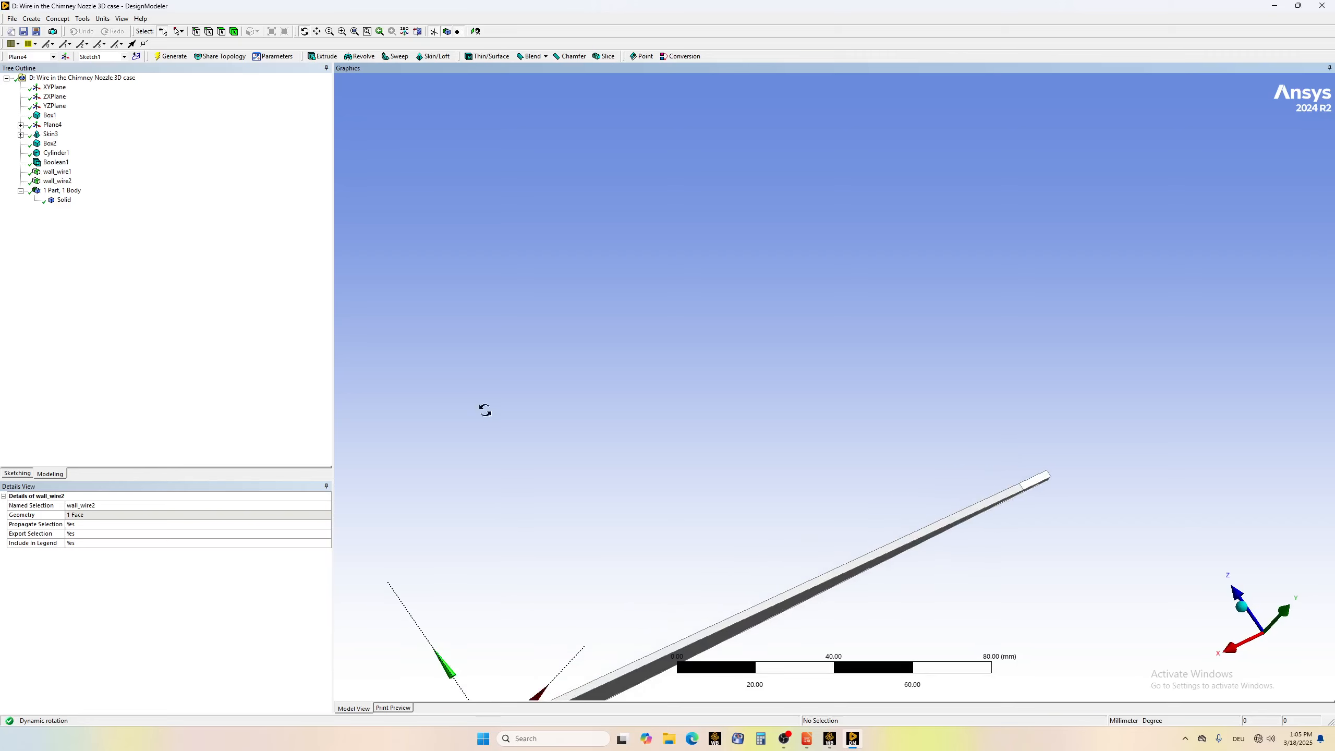
left_click(317, 30)
left_click_drag(650, 542, 741, 190)
scroll(611, 387, "up", 6)
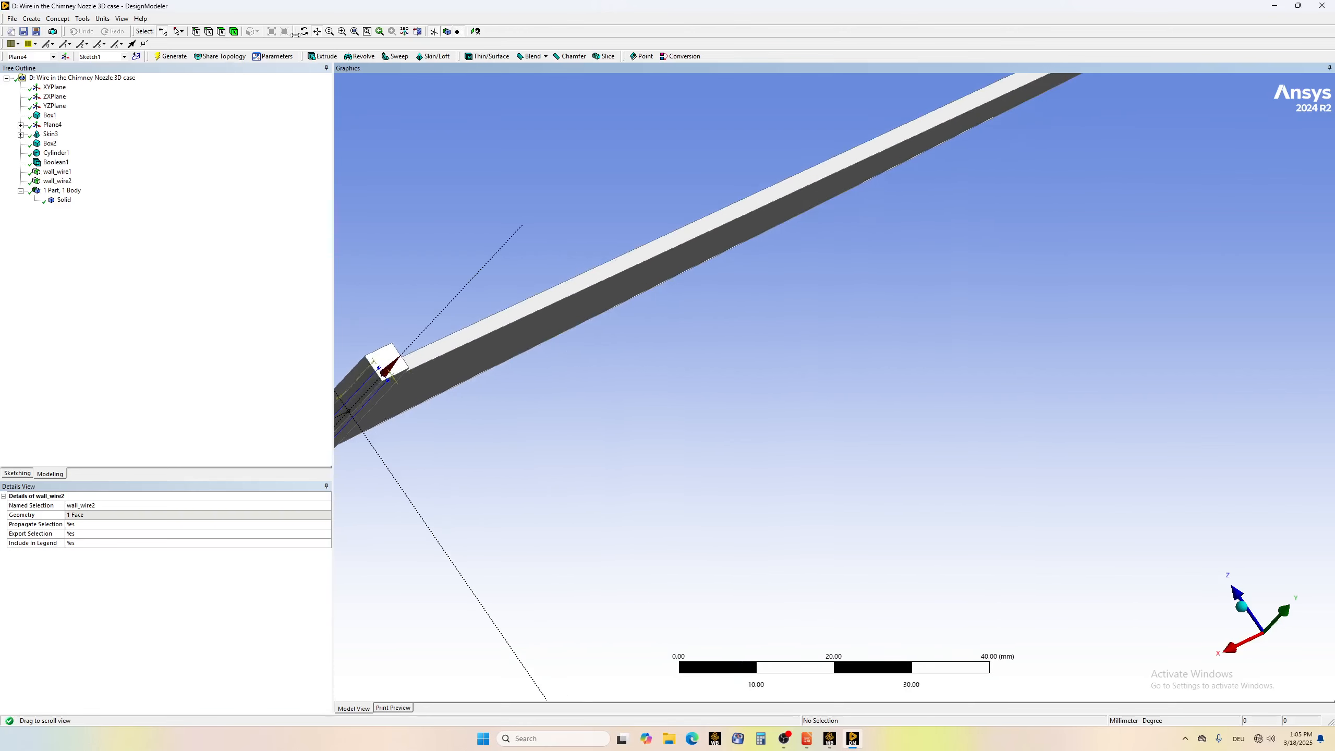
left_click_drag(575, 334, 979, 281)
scroll(863, 219, "up", 10)
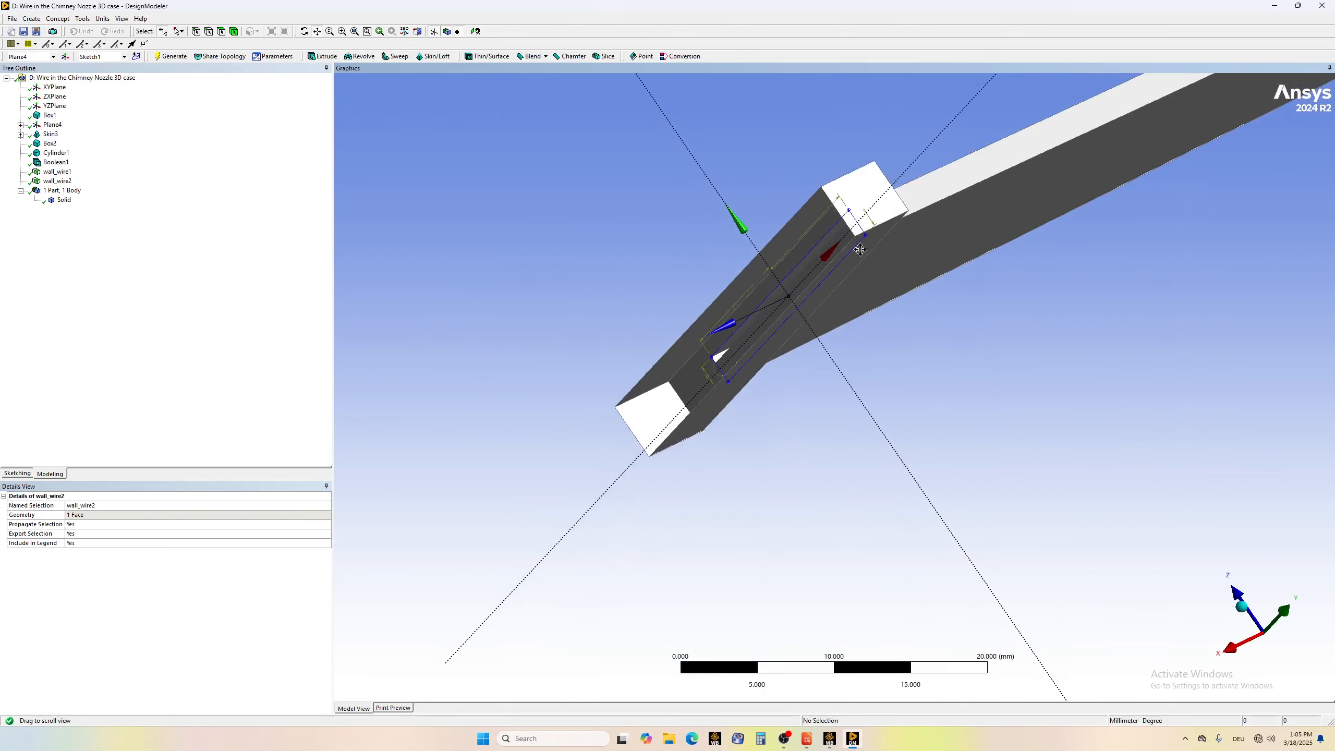
scroll(873, 158, "up", 3)
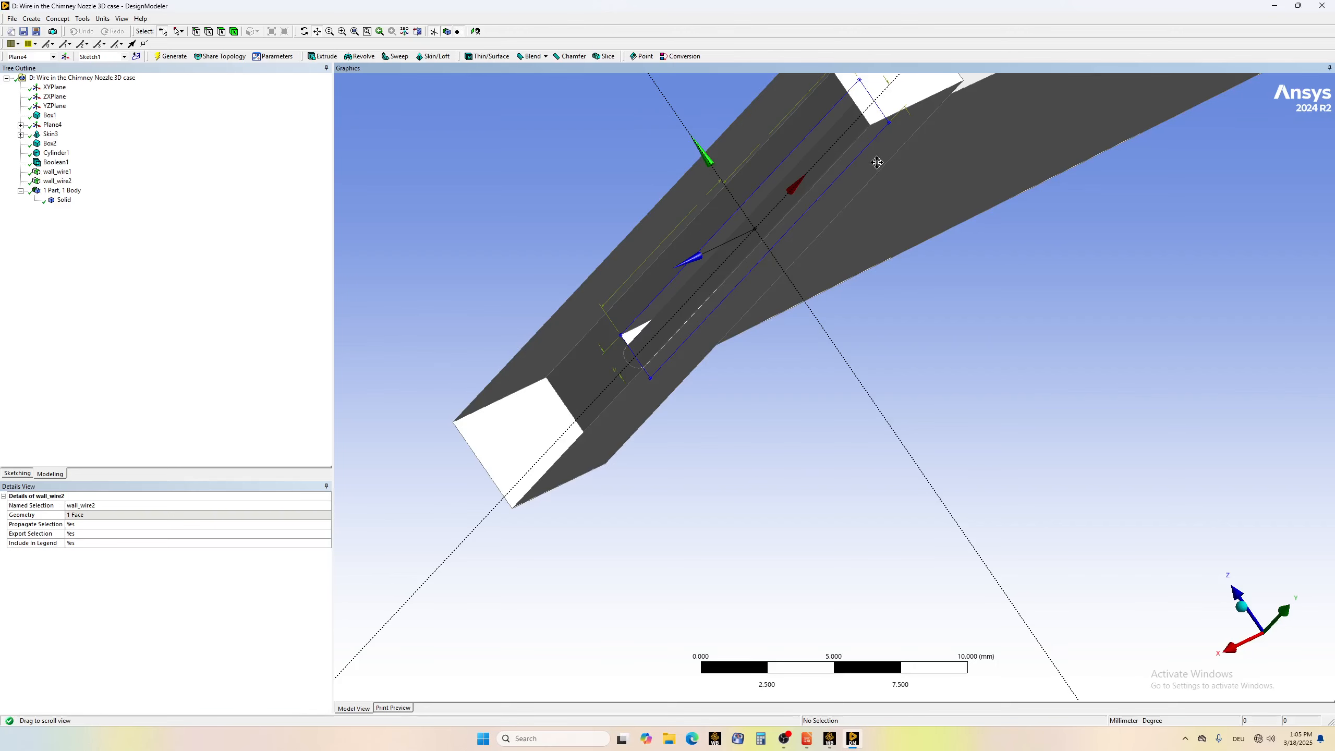
left_click_drag(875, 163, 833, 216)
scroll(832, 215, "up", 2)
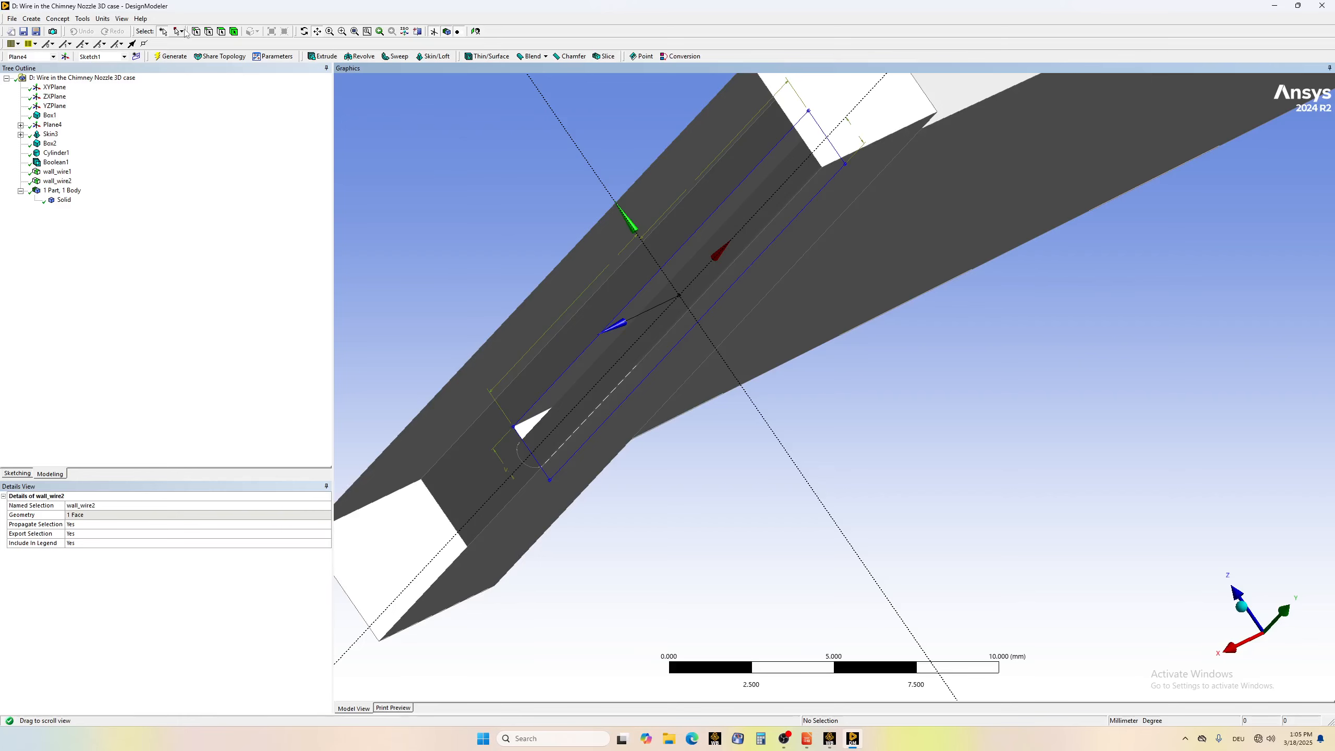
left_click(304, 31)
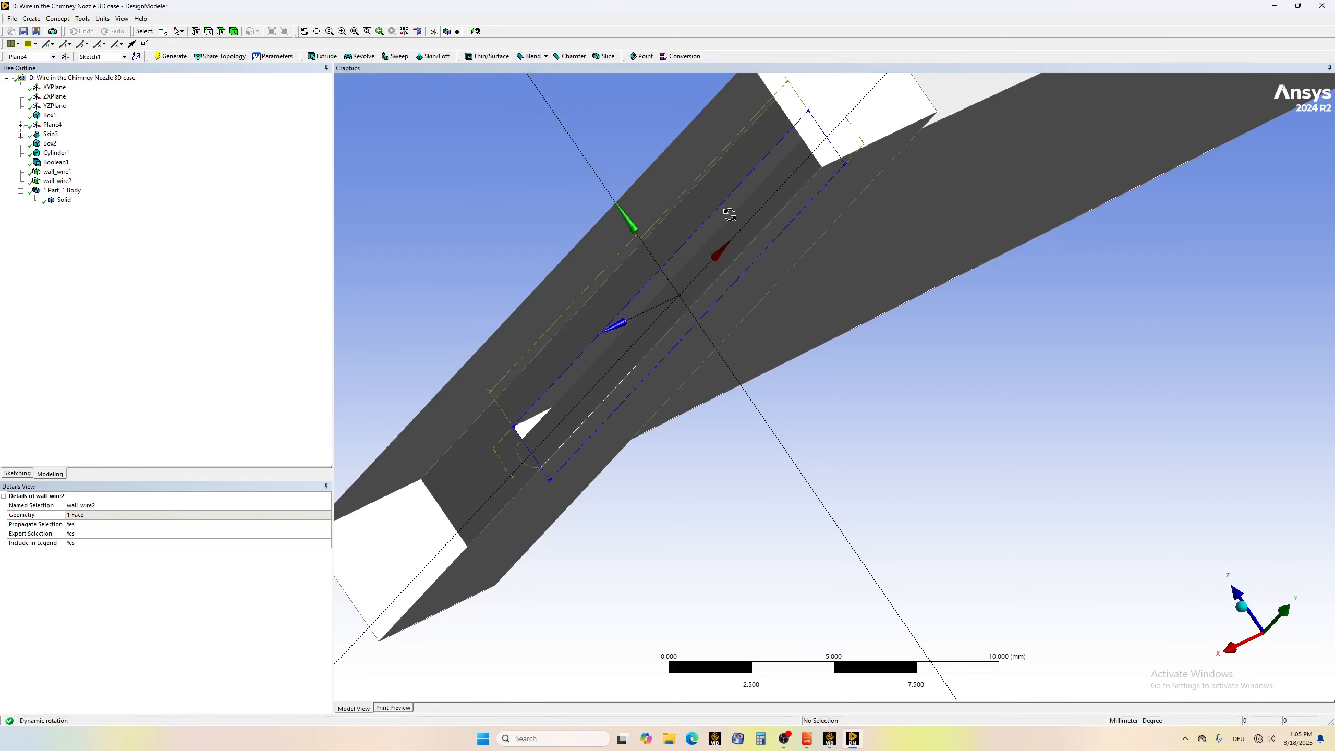
left_click_drag(729, 214, 758, 212)
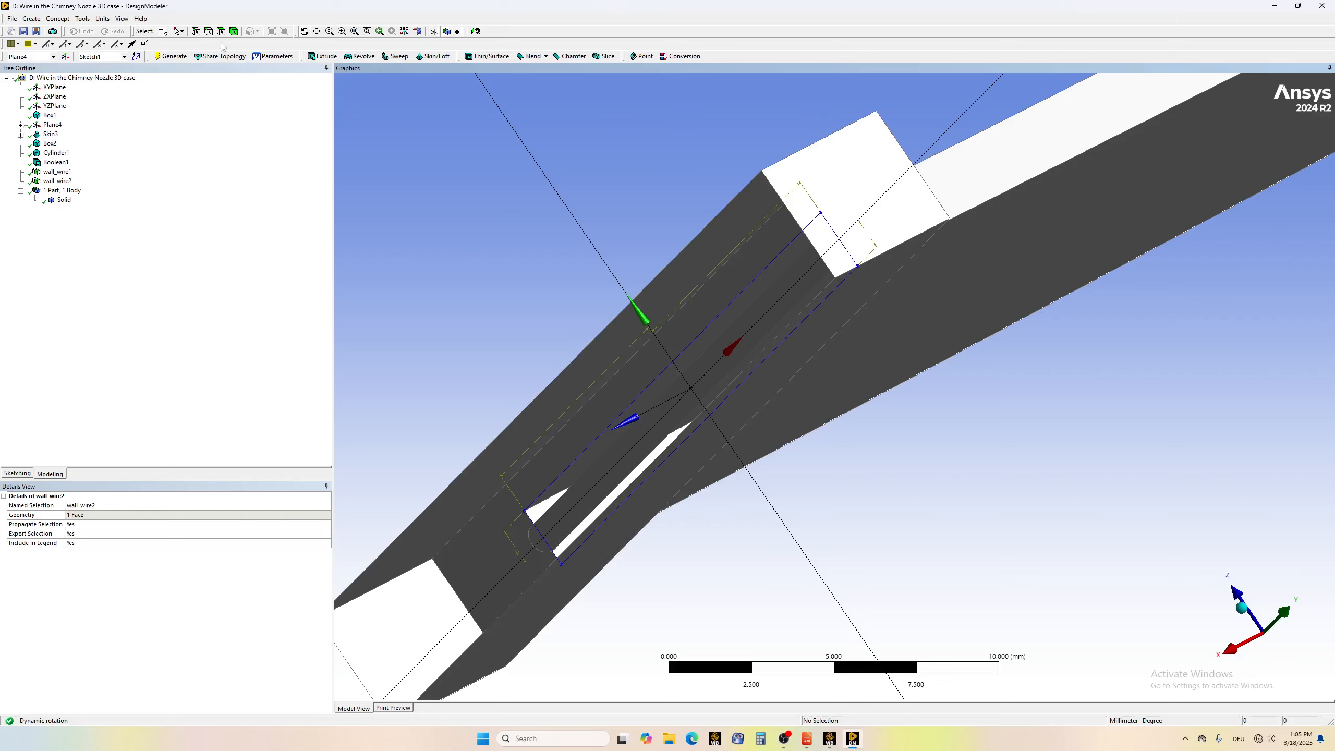
left_click(868, 174)
right_click(865, 173)
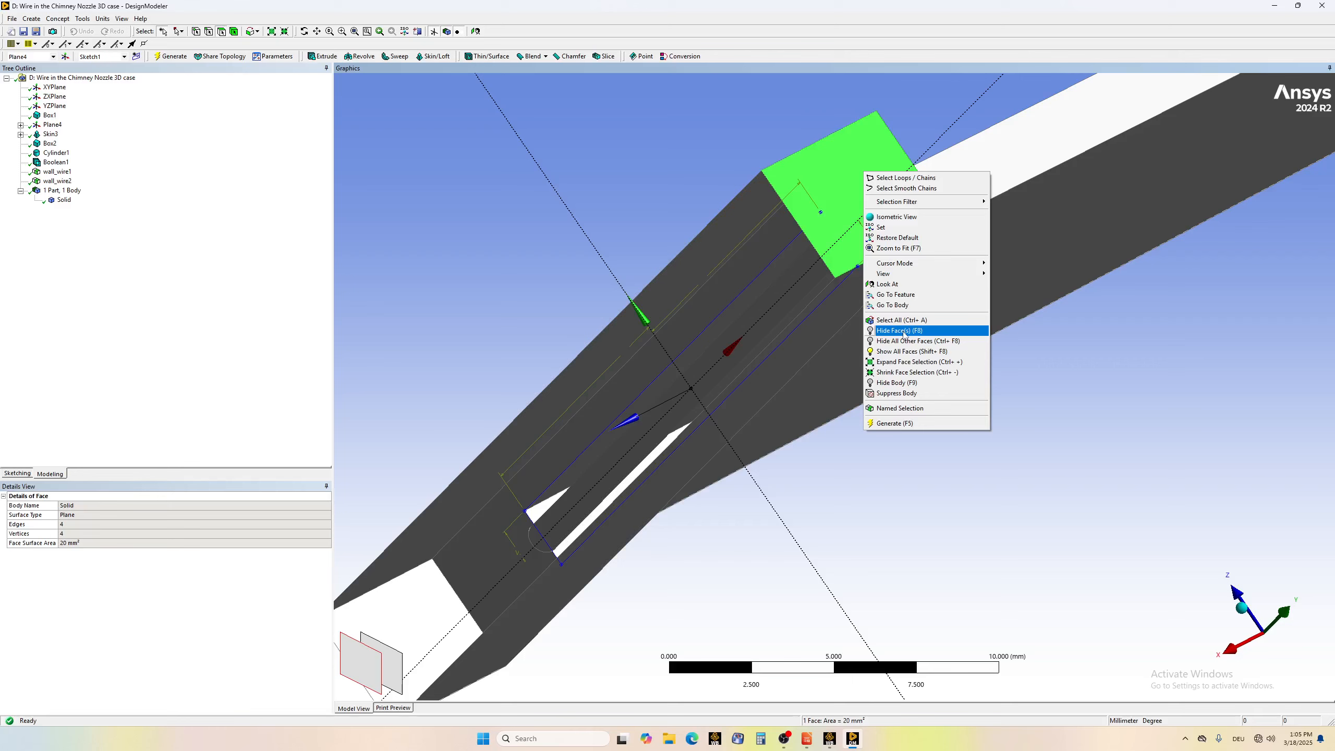
left_click(904, 331)
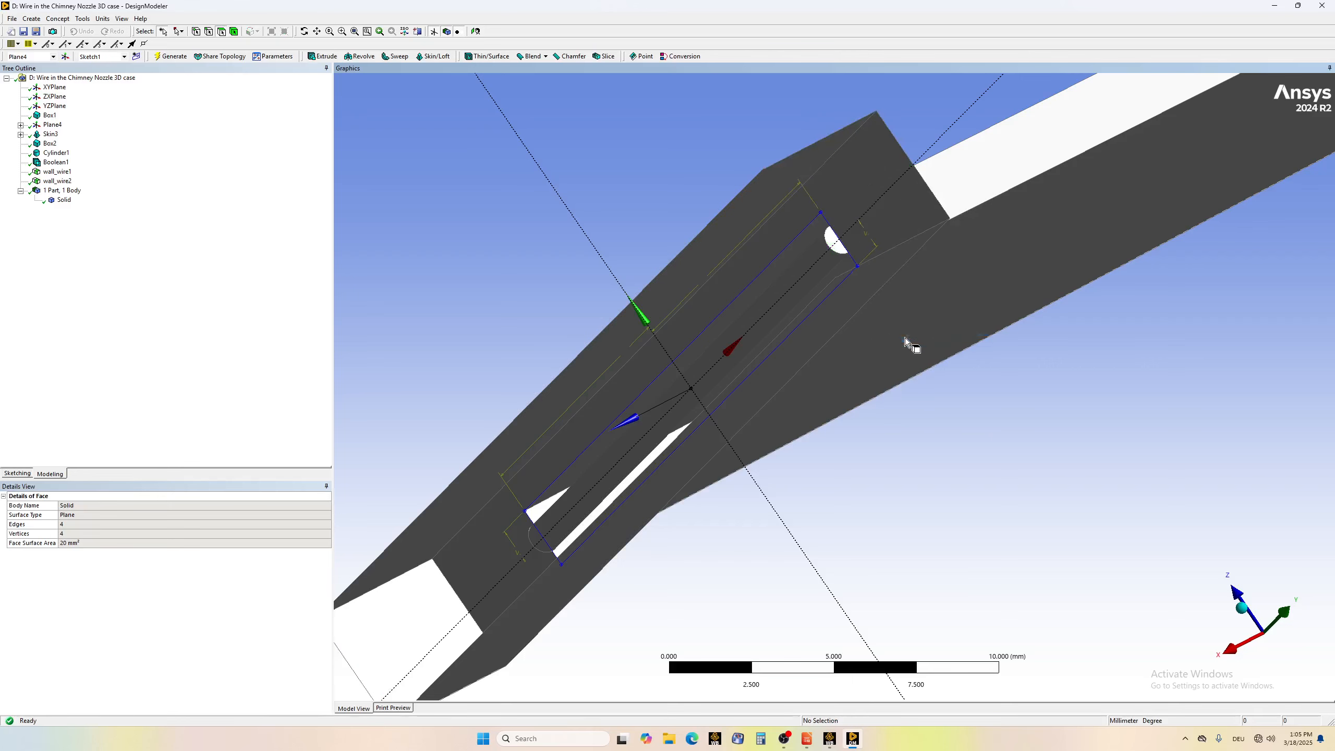
- Create a named selection "wall_wire3" from the wire's small flat face at its upper end and generate it
left_click(832, 241)
right_click(830, 238)
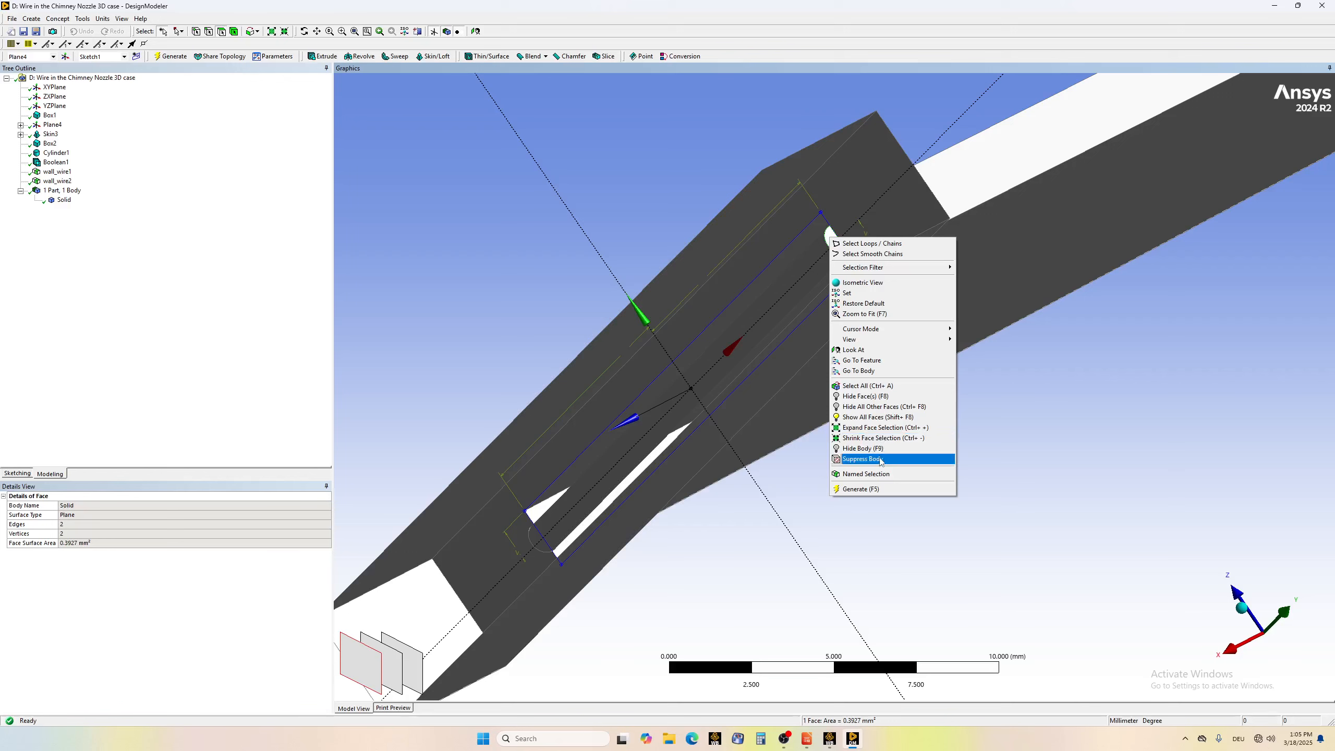
left_click(881, 474)
left_click(97, 514)
left_click(95, 504)
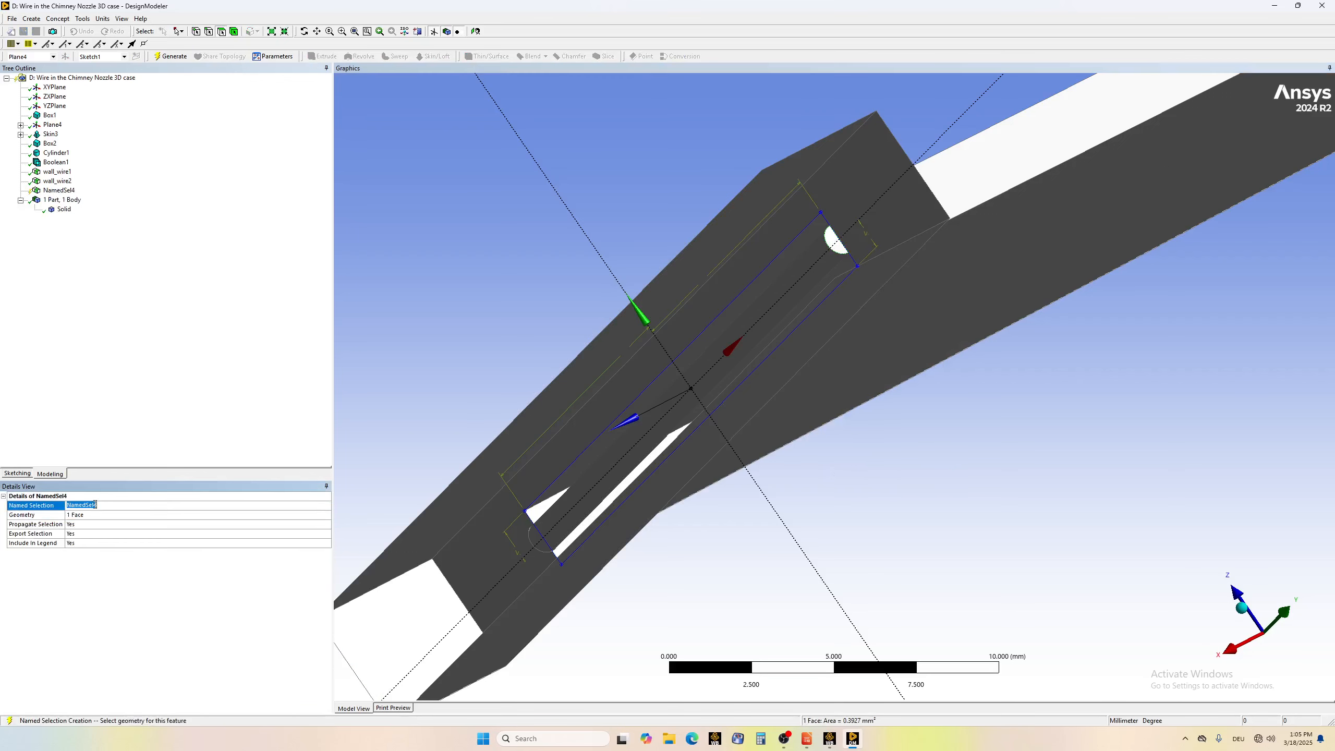
type("wall_wire3")
key("Return")
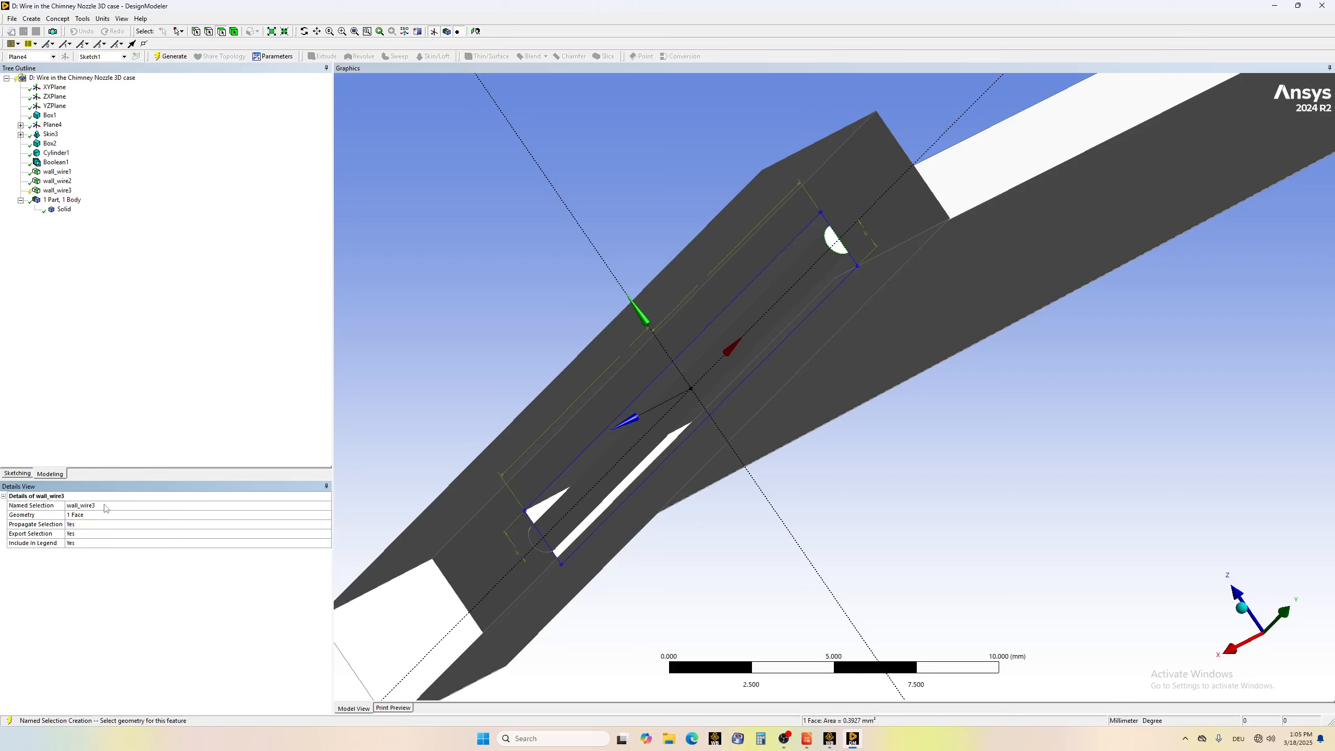
left_click(168, 55)
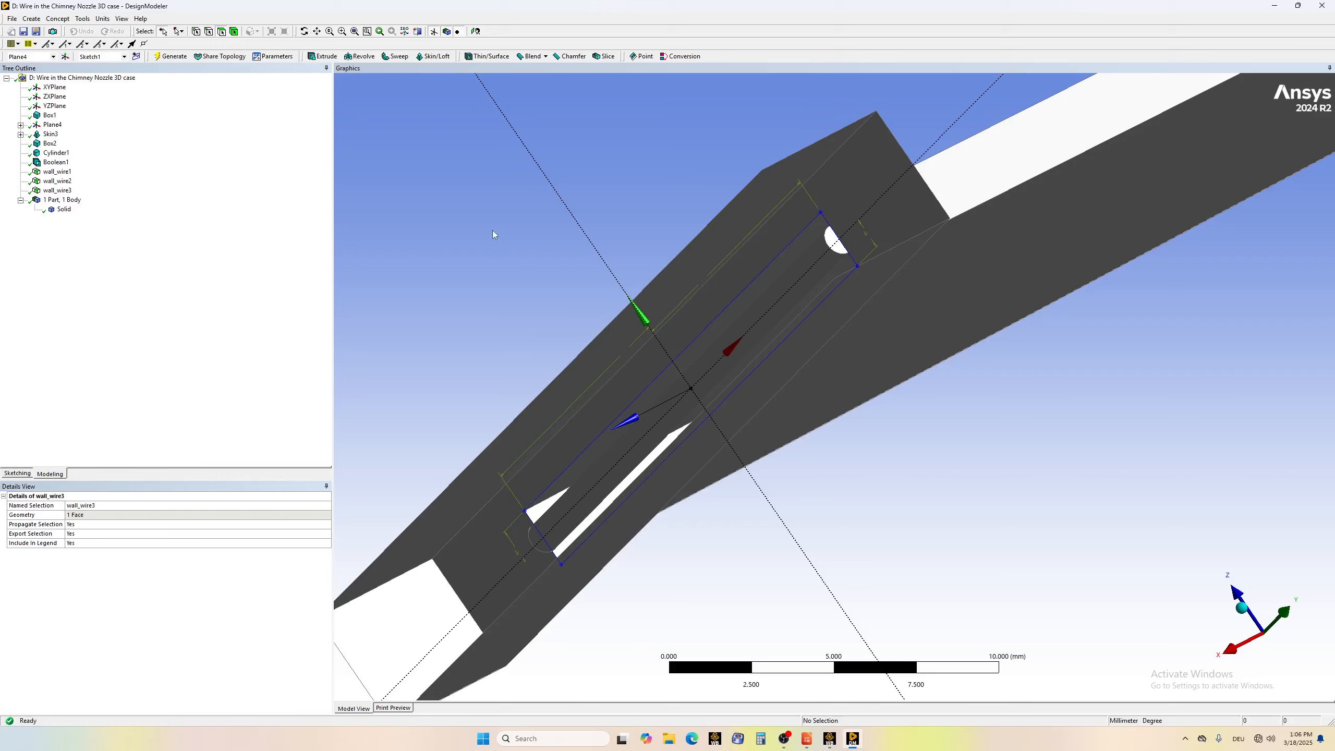
- Show all hidden faces, and select the outlet box's near square end face with two adjoining long side faces
right_click(472, 188)
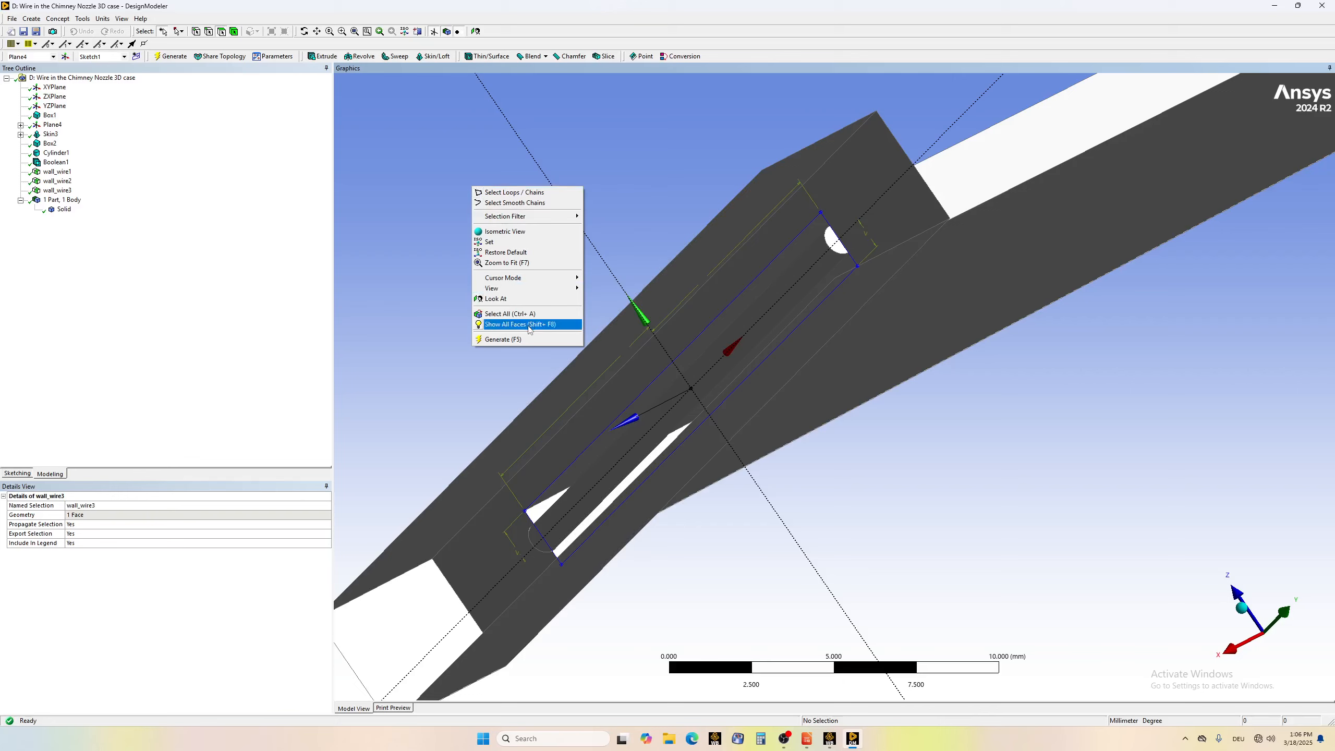
left_click(507, 323)
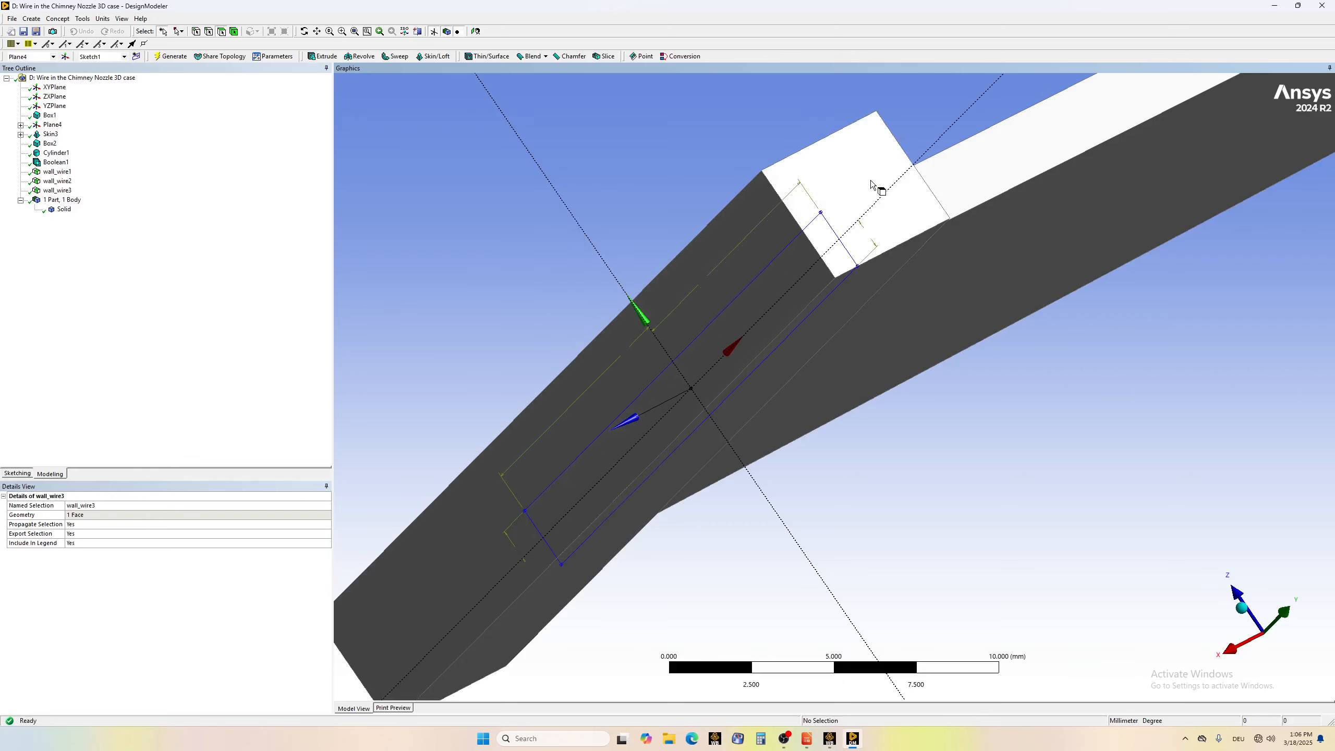
left_click(849, 176)
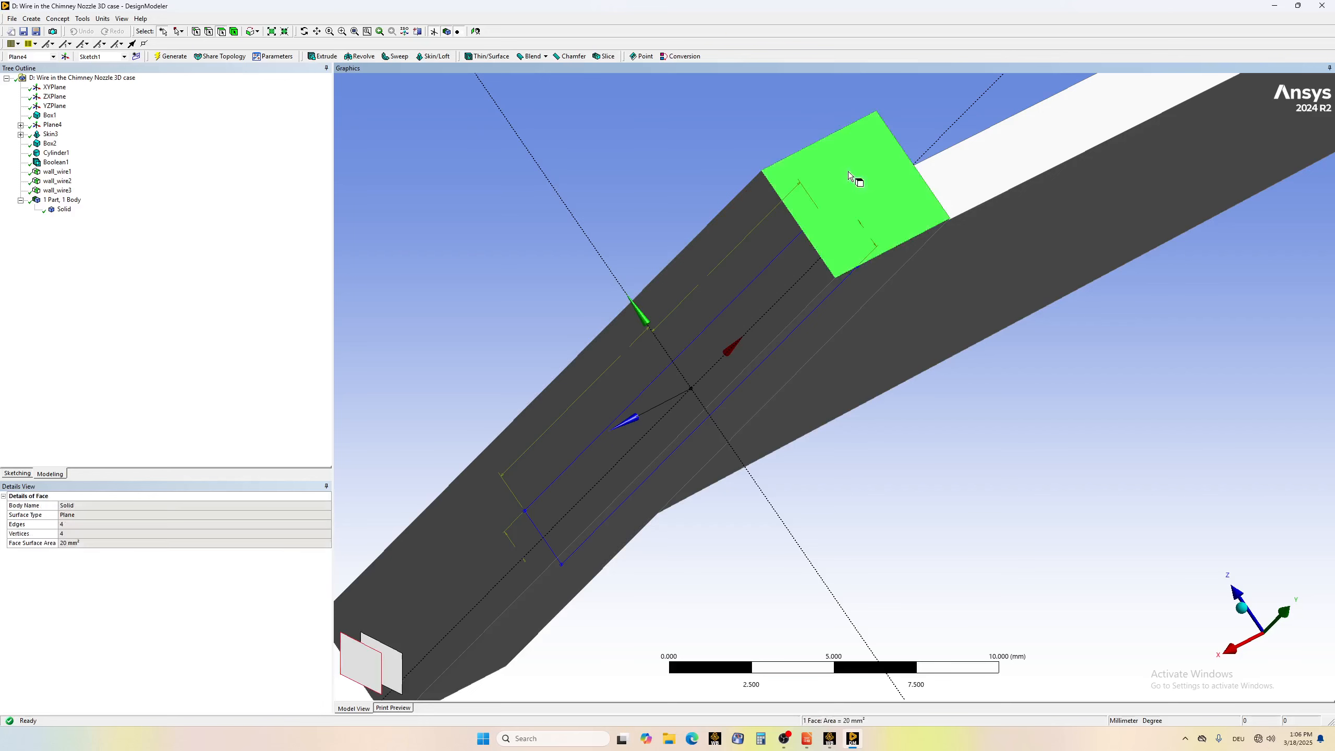
left_click(772, 292, "ctrl")
left_click(805, 370, "ctrl")
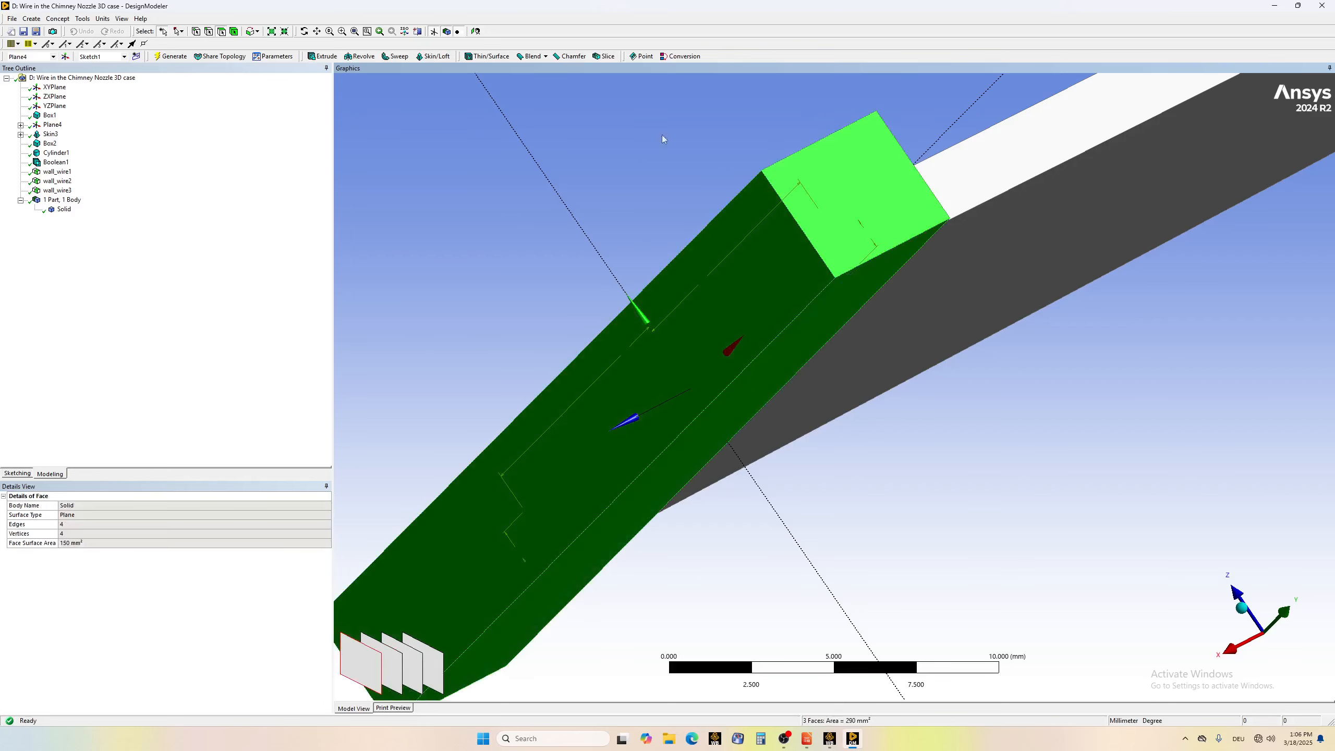
- Add the outlet box's third long side face to the current face selection
left_click(304, 32)
left_click_drag(725, 315, 782, 314)
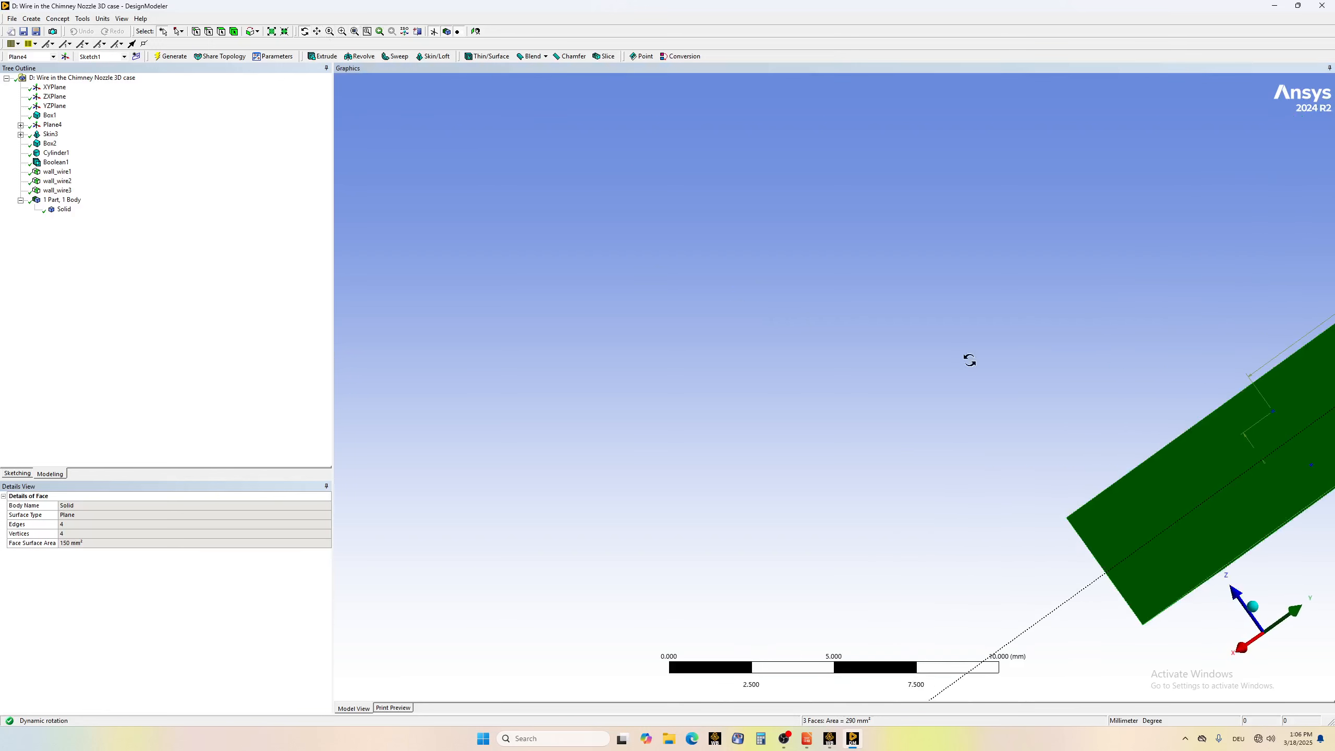
left_click(317, 30)
left_click_drag(1072, 340, 464, 313)
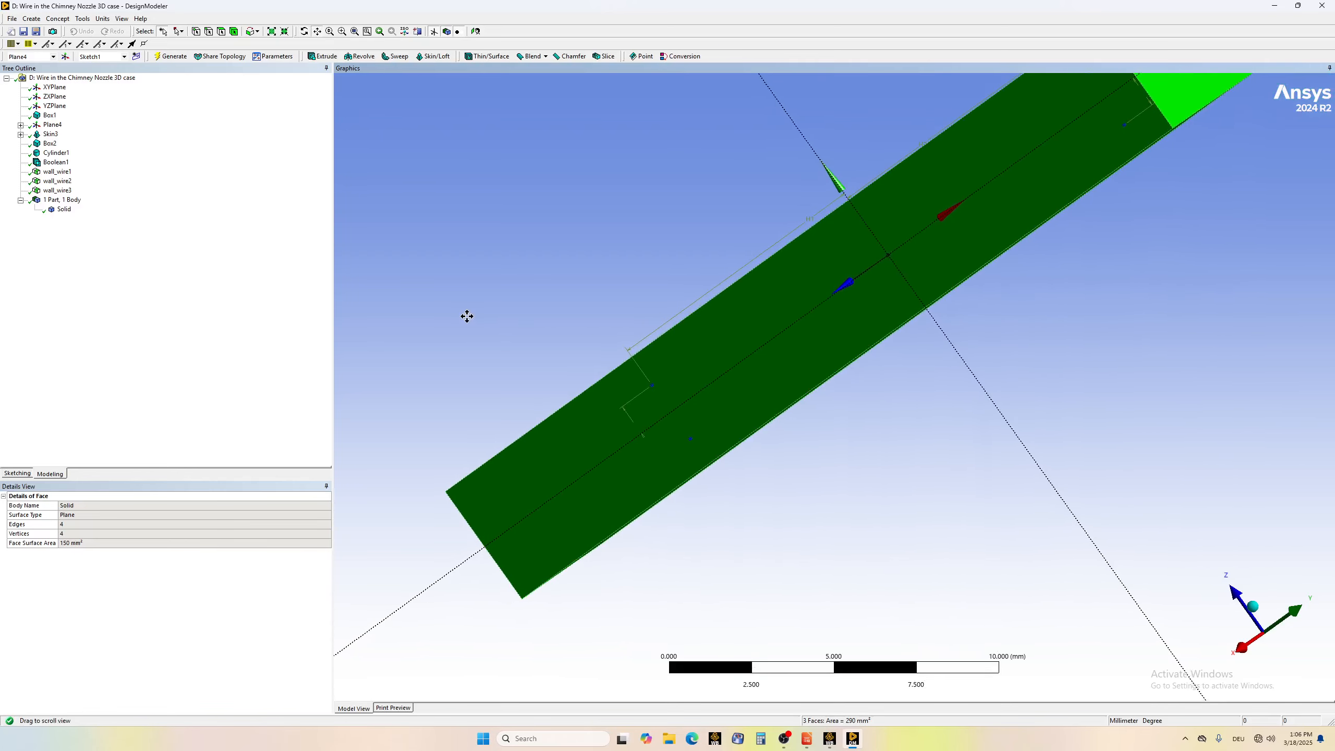
left_click(304, 31)
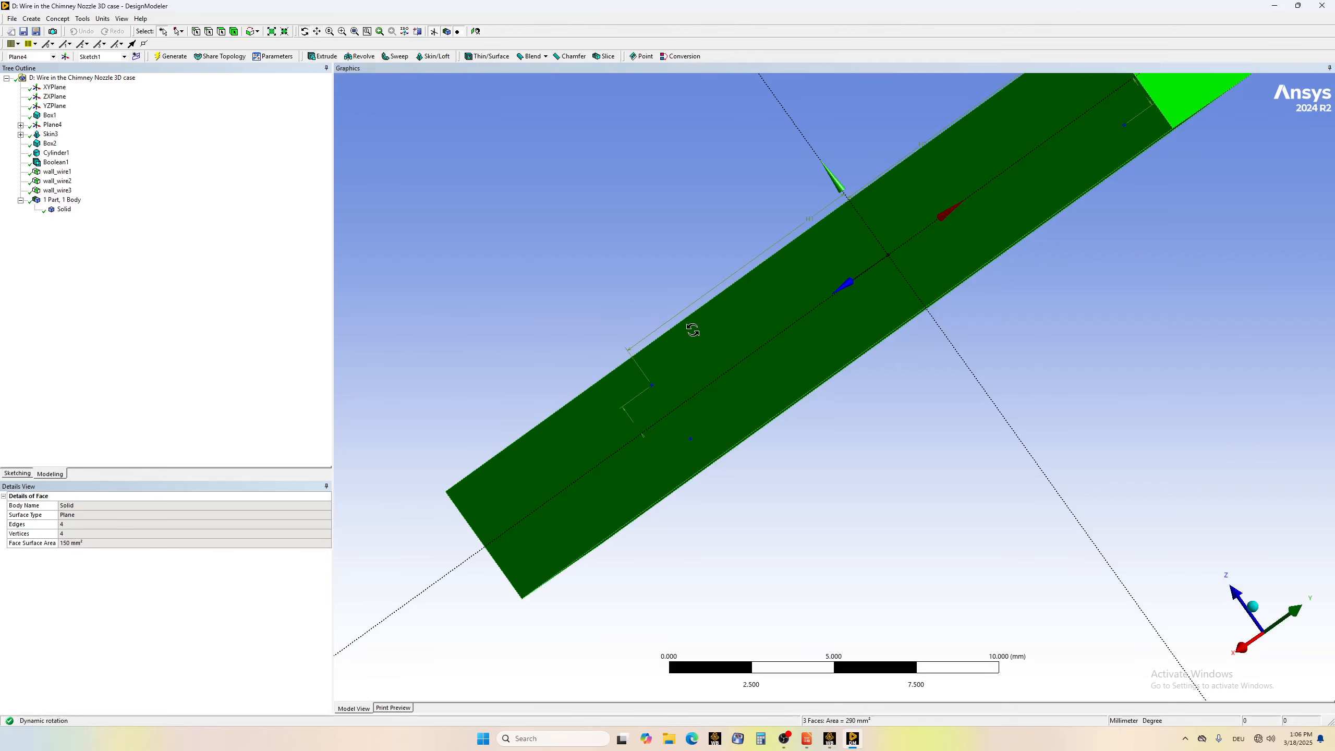
left_click_drag(714, 335, 742, 336)
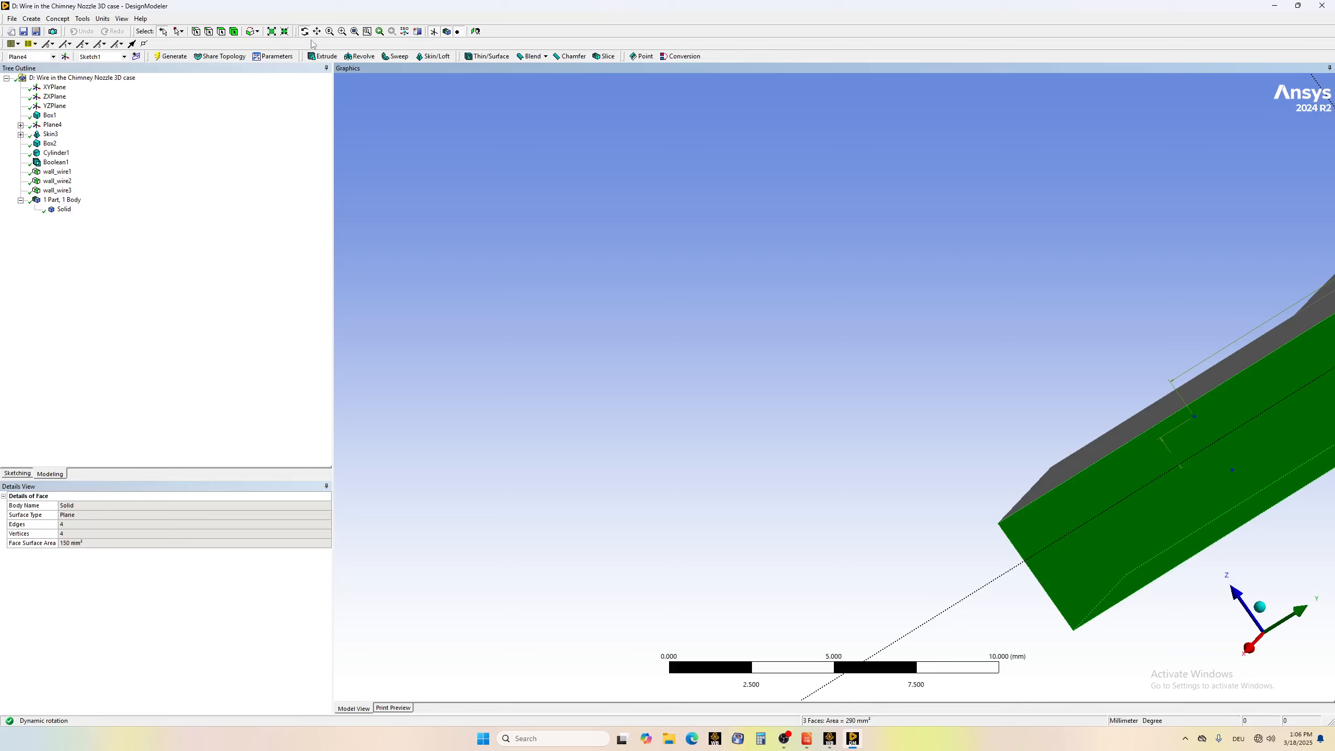
left_click(221, 31)
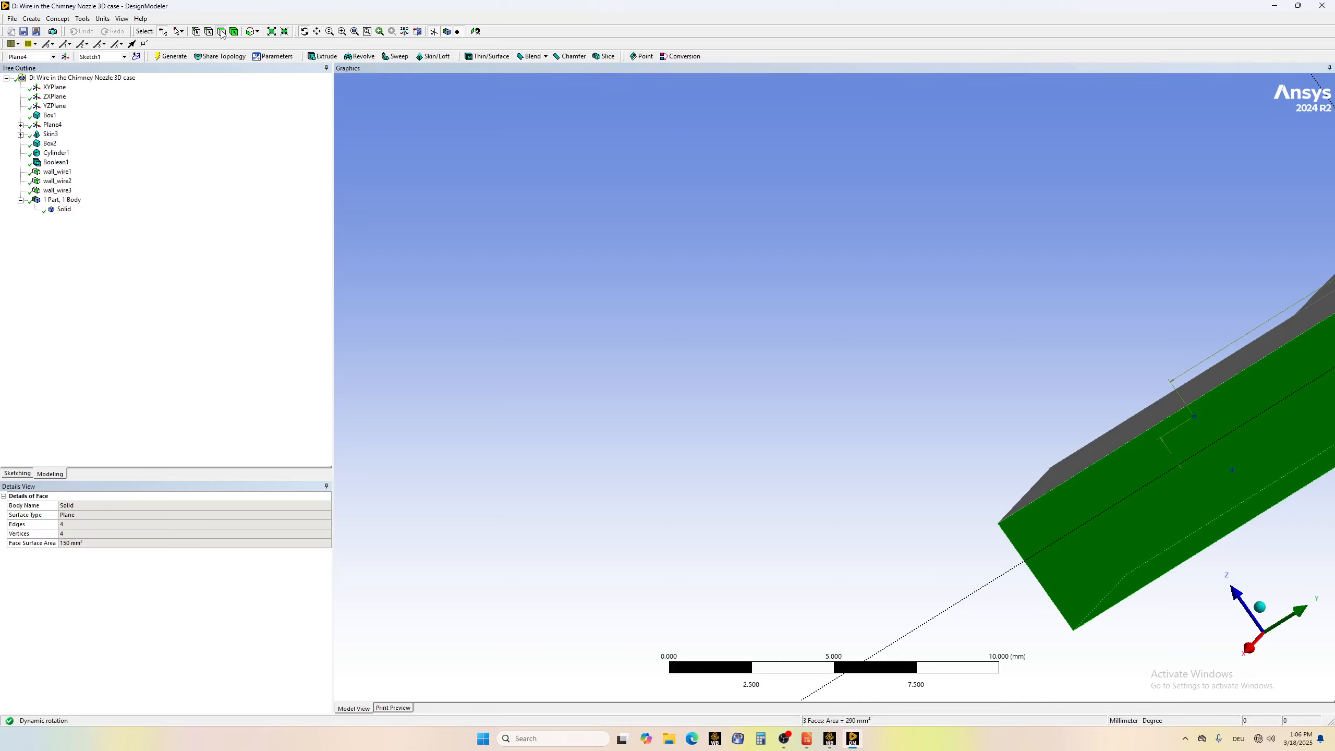
left_click(1198, 393, "ctrl")
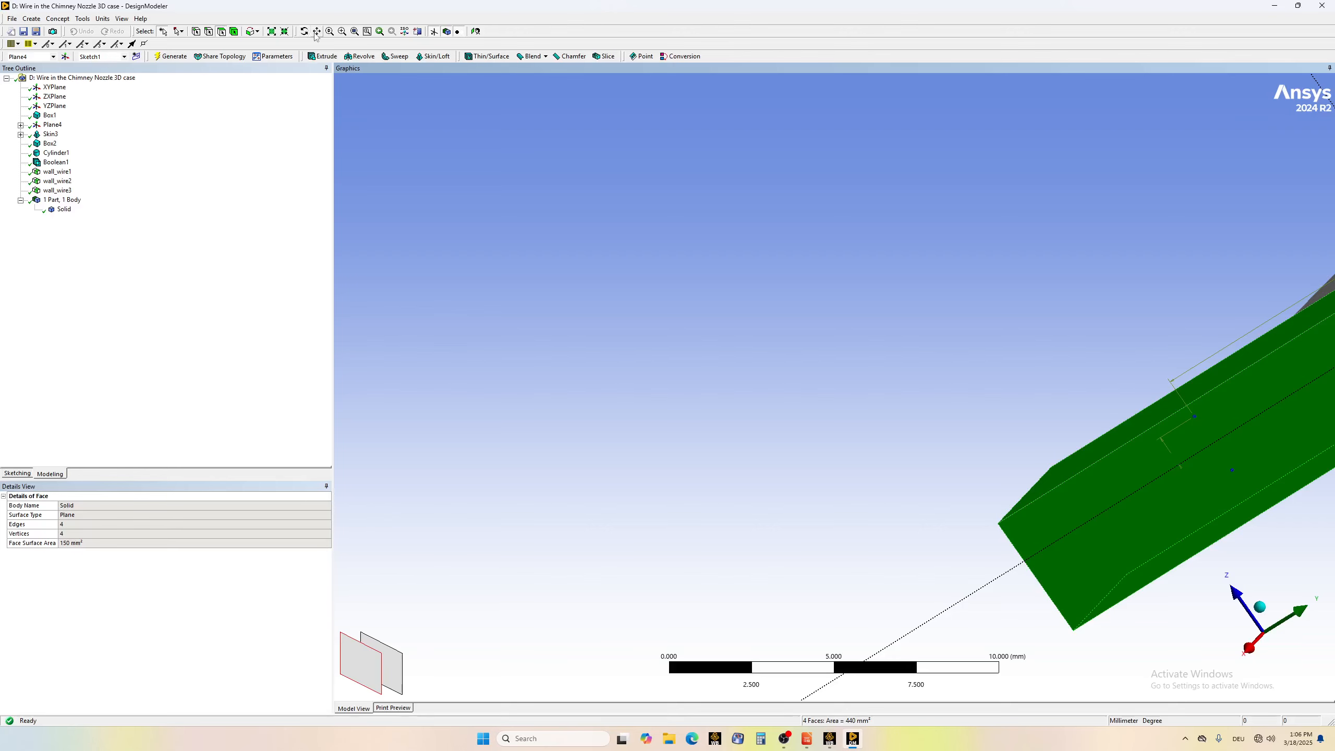
- Add the outlet box's opposite square end face to the current face selection
left_click(317, 30)
left_click_drag(1085, 512, 485, 480)
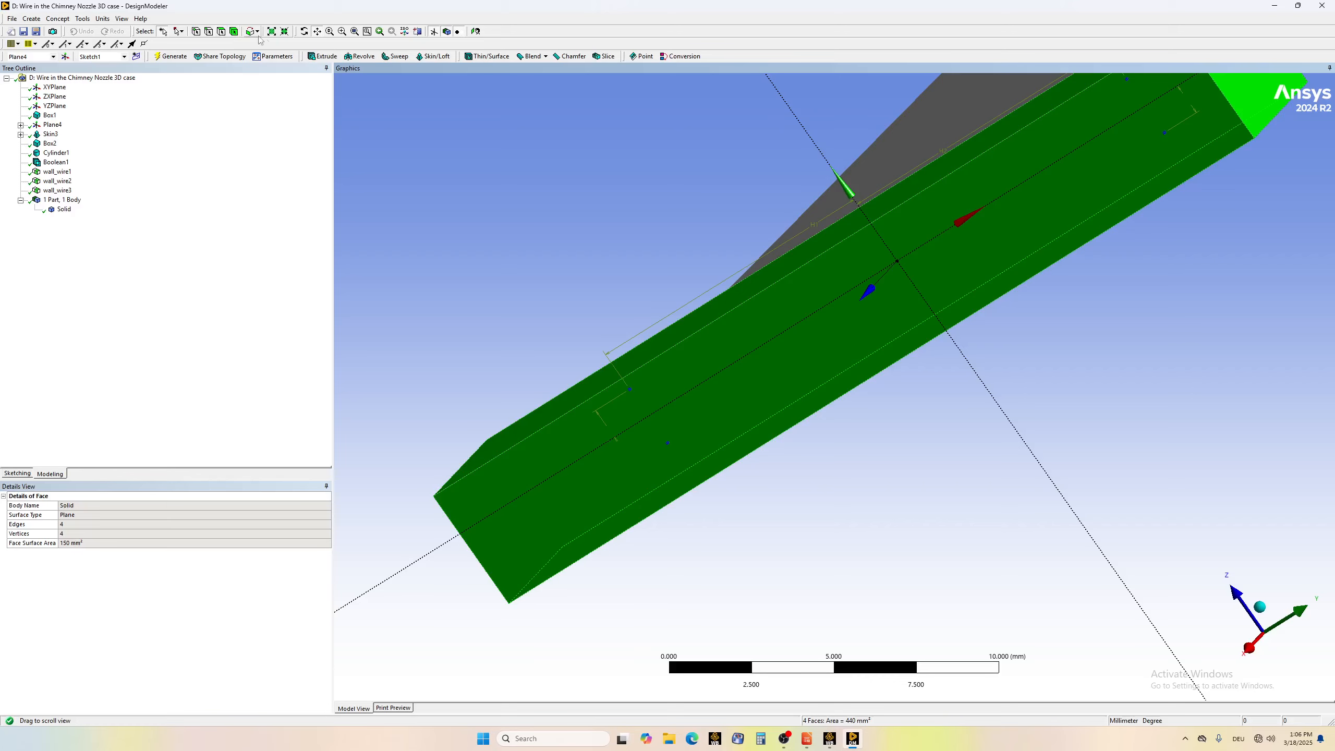
left_click(304, 31)
left_click_drag(679, 450, 720, 441)
left_click(317, 31)
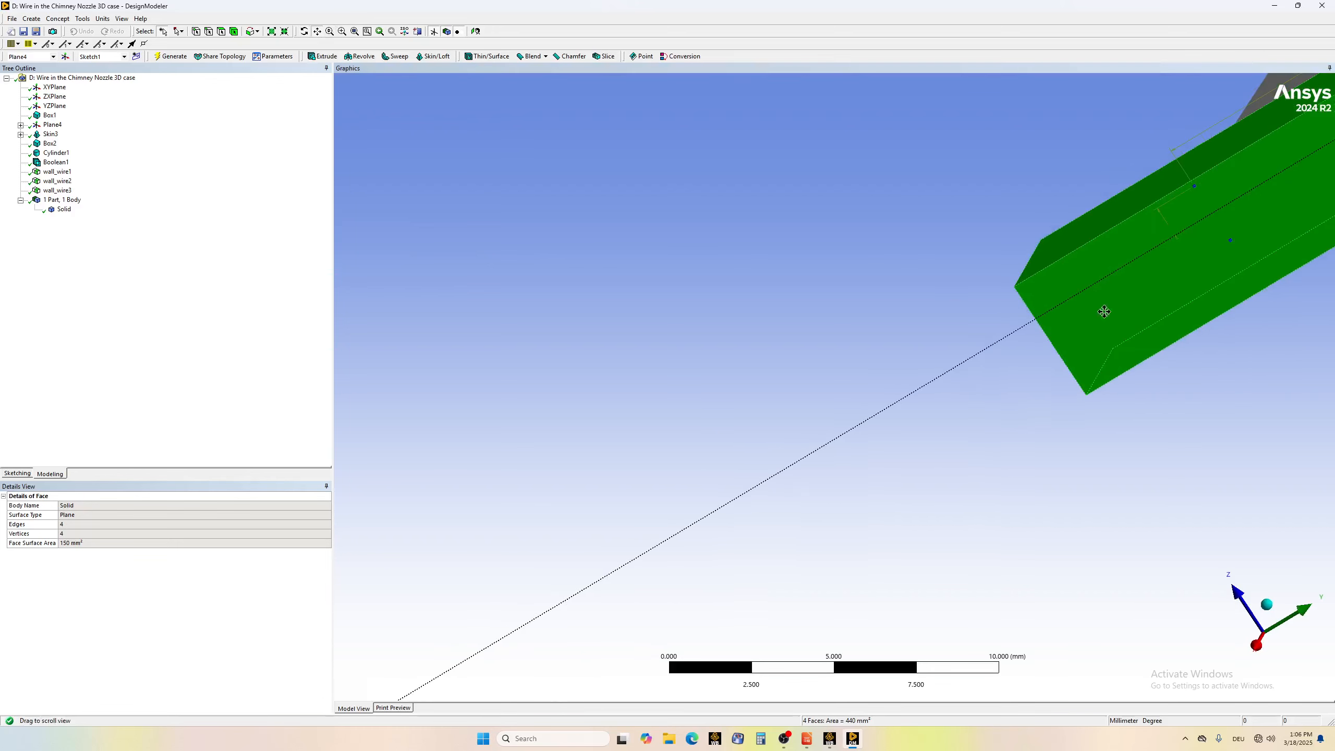
left_click_drag(1193, 289, 592, 464)
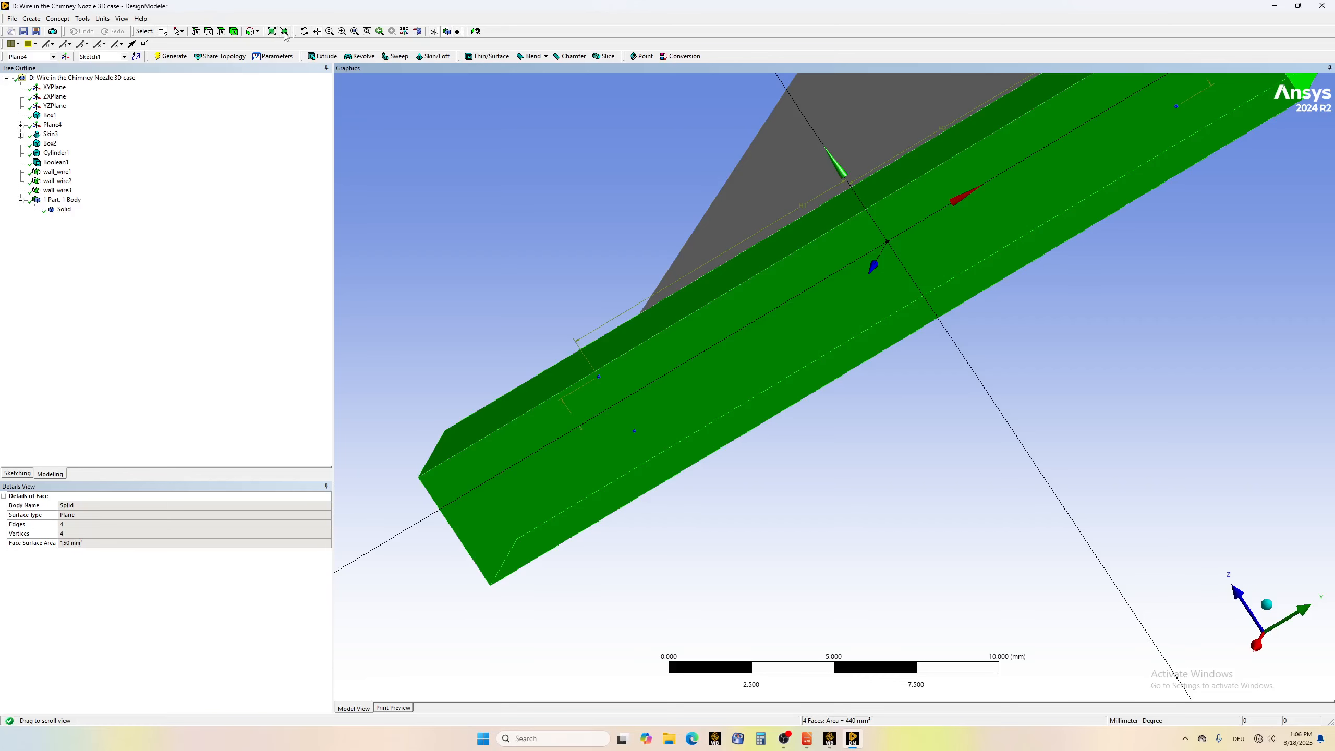
left_click(305, 31)
left_click_drag(670, 344, 710, 356)
scroll(712, 356, "down", 6)
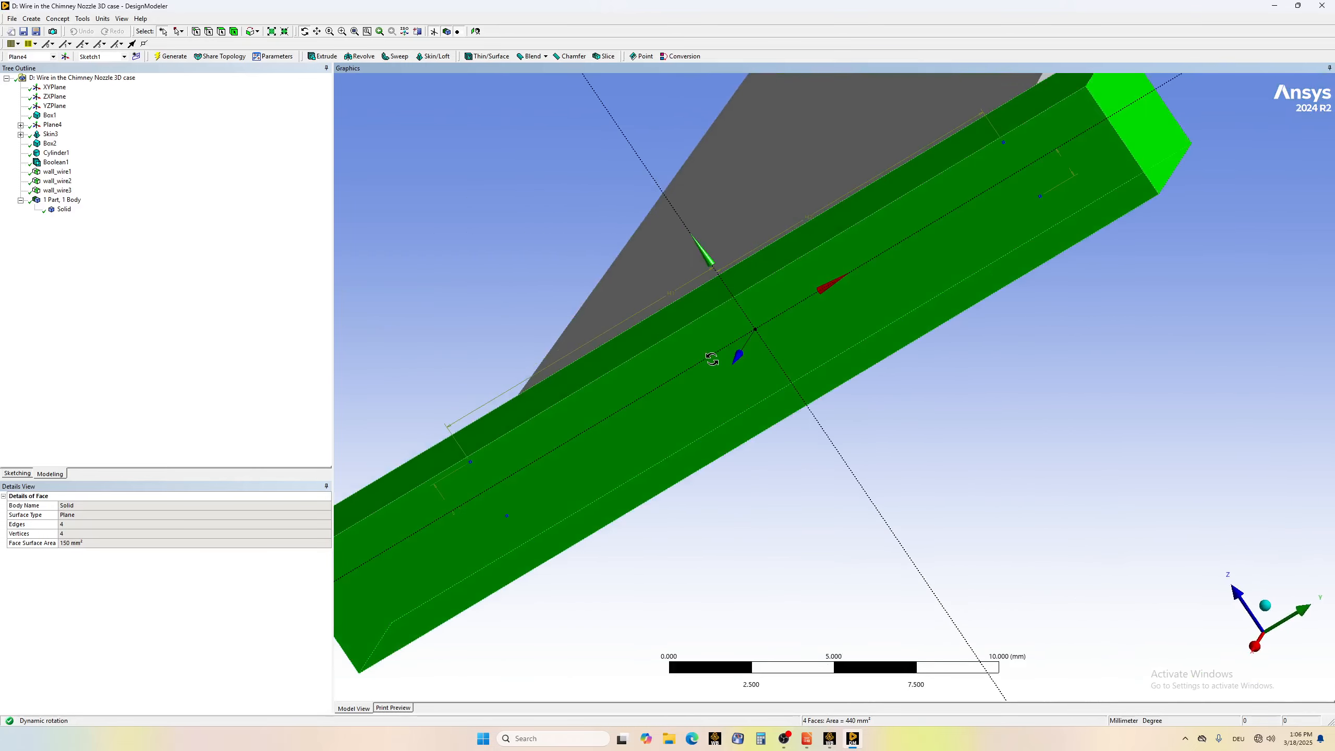
scroll(733, 354, "down", 3)
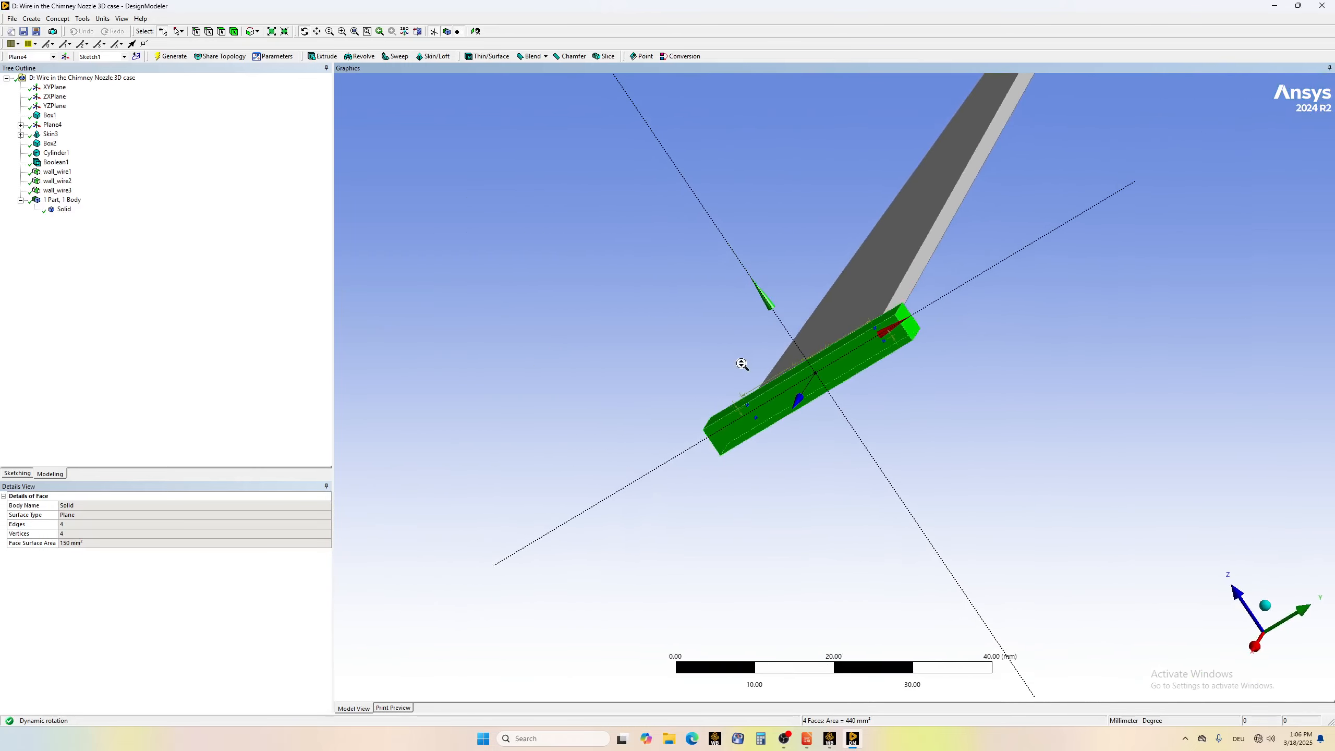
left_click_drag(820, 398, 975, 389)
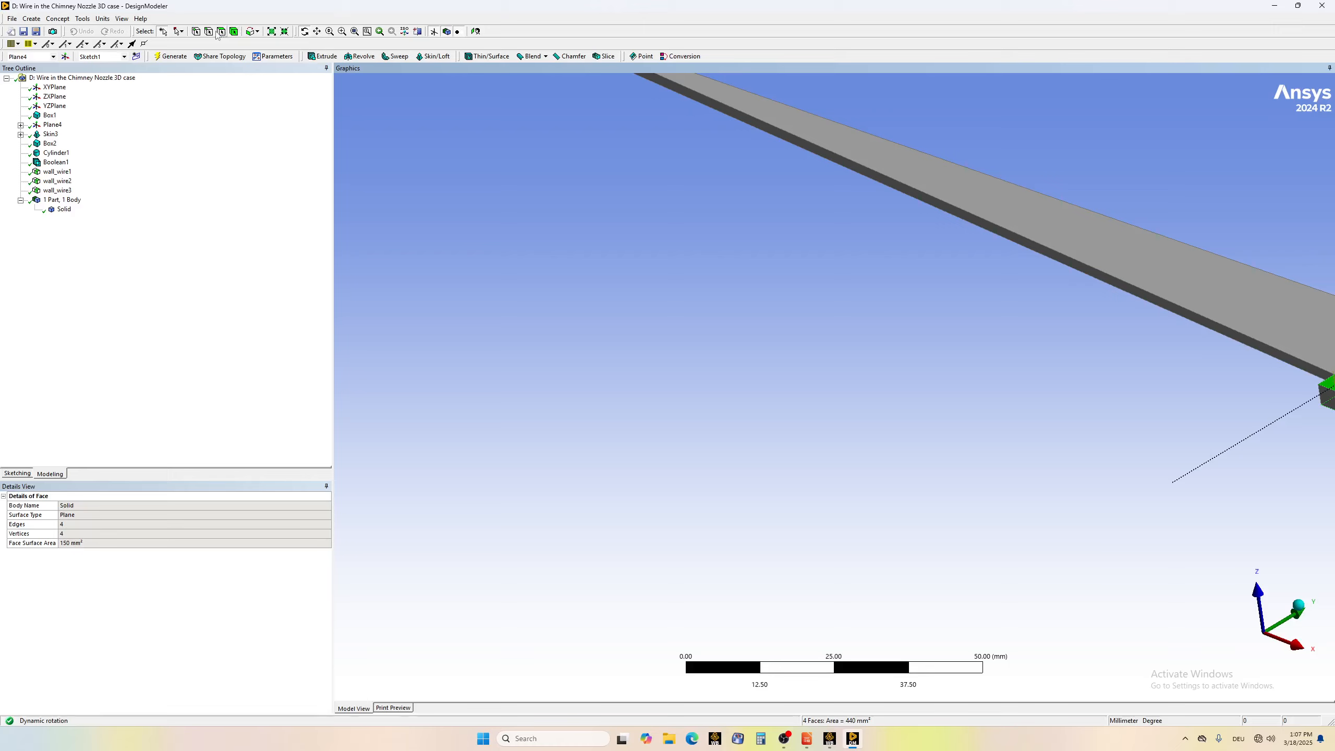
left_click(216, 33)
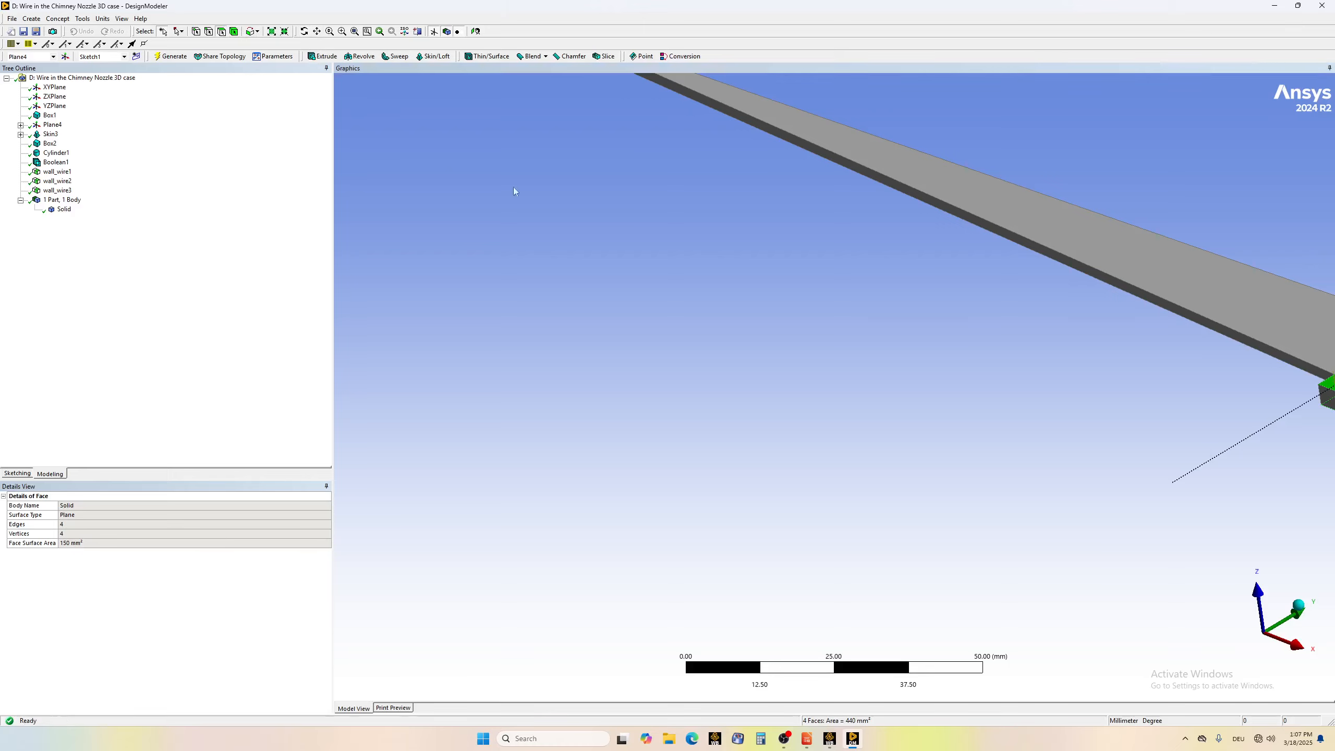
left_click(1327, 401, "ctrl")
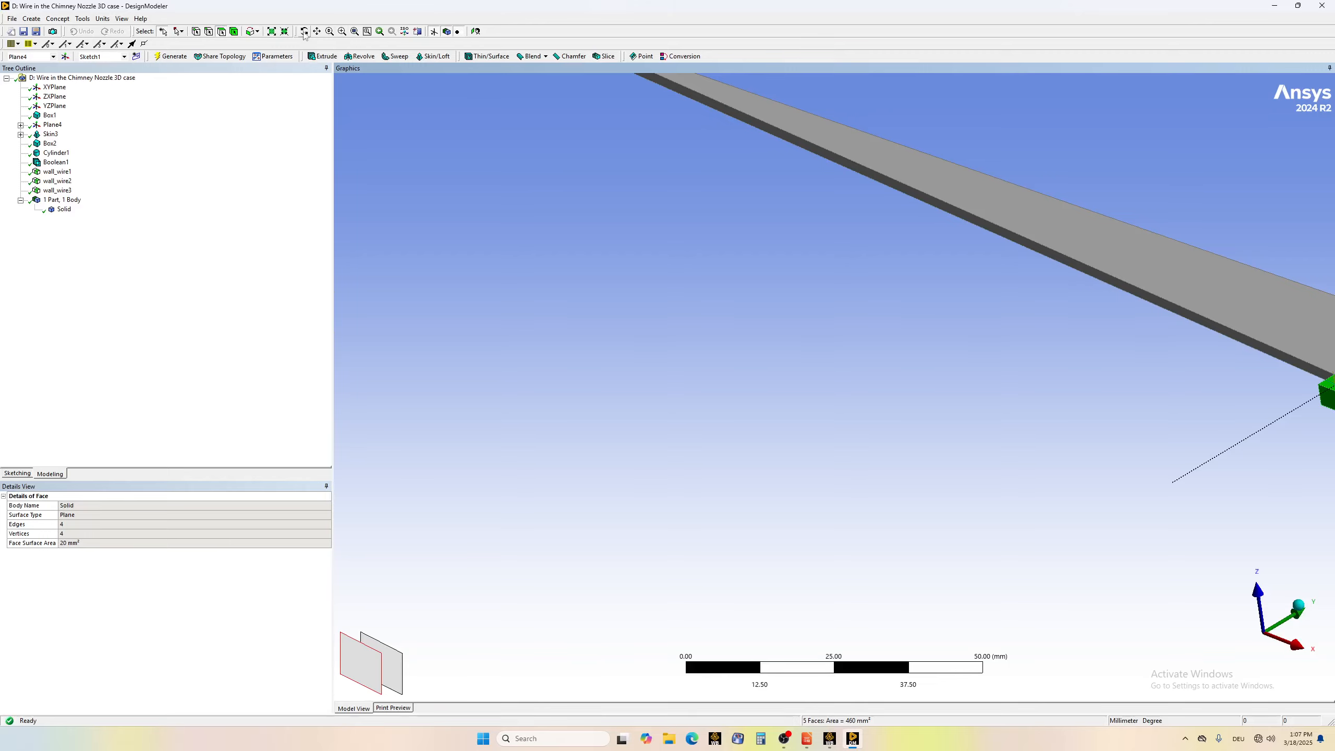
- Add the outlet box's long face on the nozzle side to the current face selection
left_click(305, 31)
left_click_drag(788, 274, 809, 452)
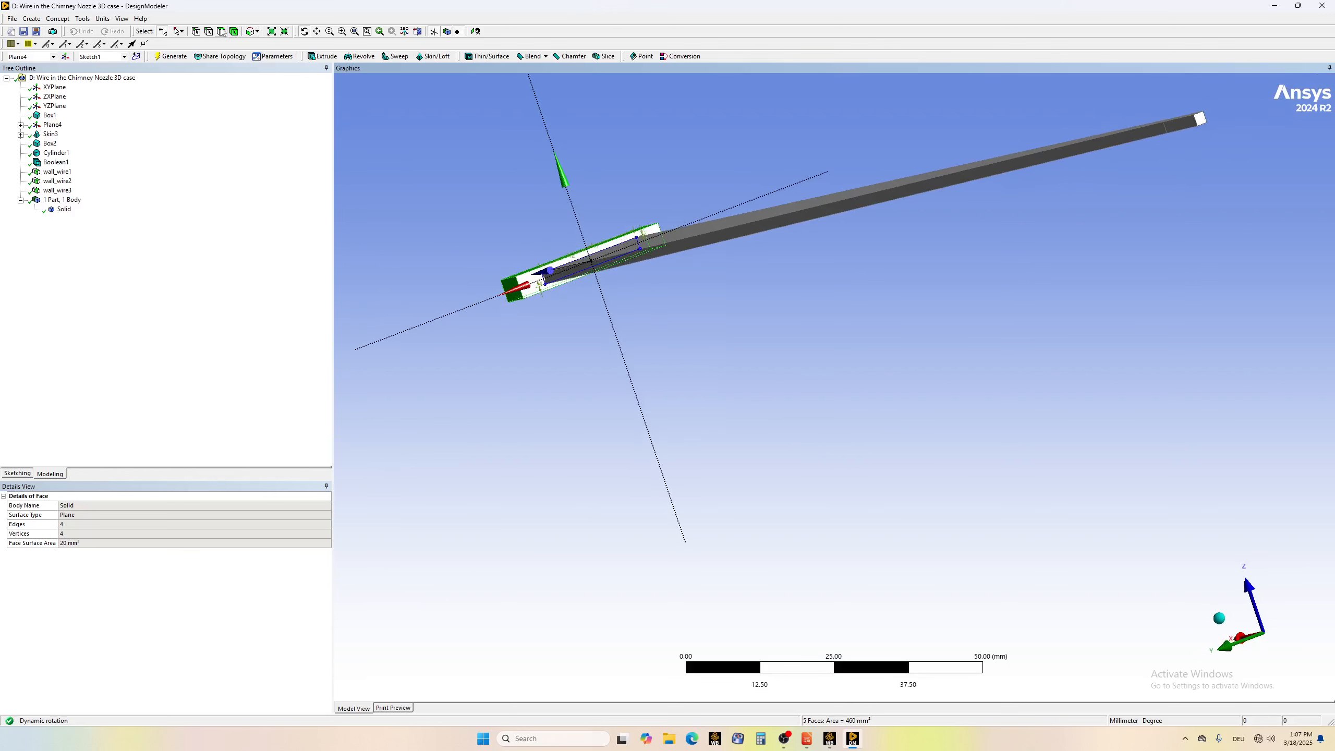
left_click(221, 31)
left_click(532, 295, "ctrl")
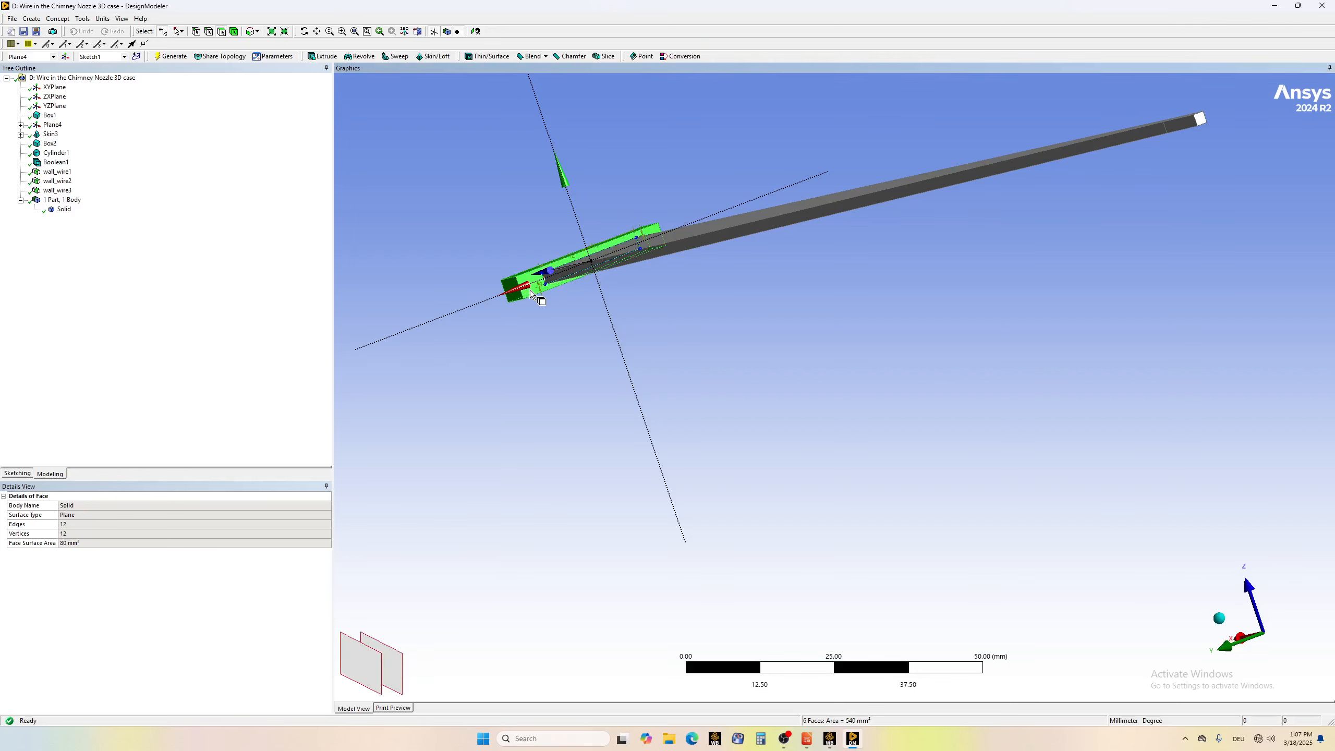
- Create a named selection "pressureoutlet" from the six selected outlet-box faces
right_click(533, 295)
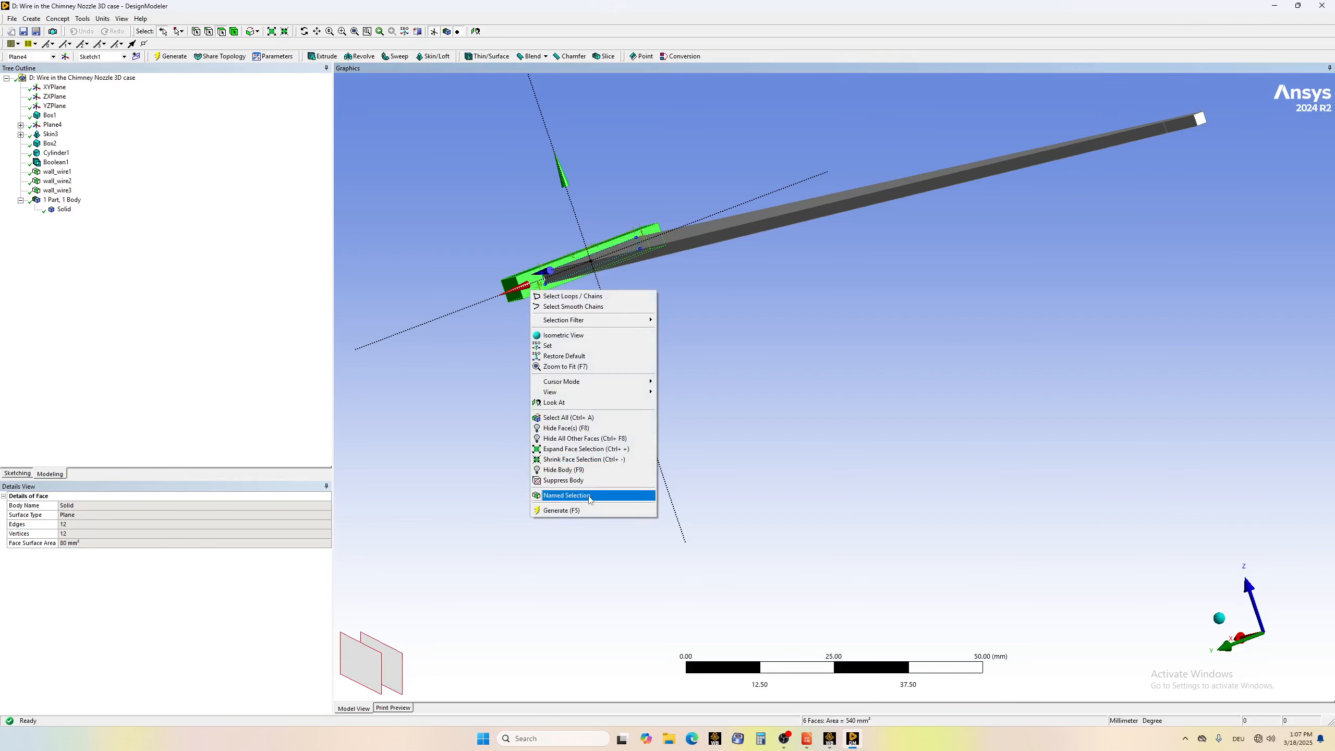
left_click(567, 495)
left_click(97, 515)
left_click(97, 504)
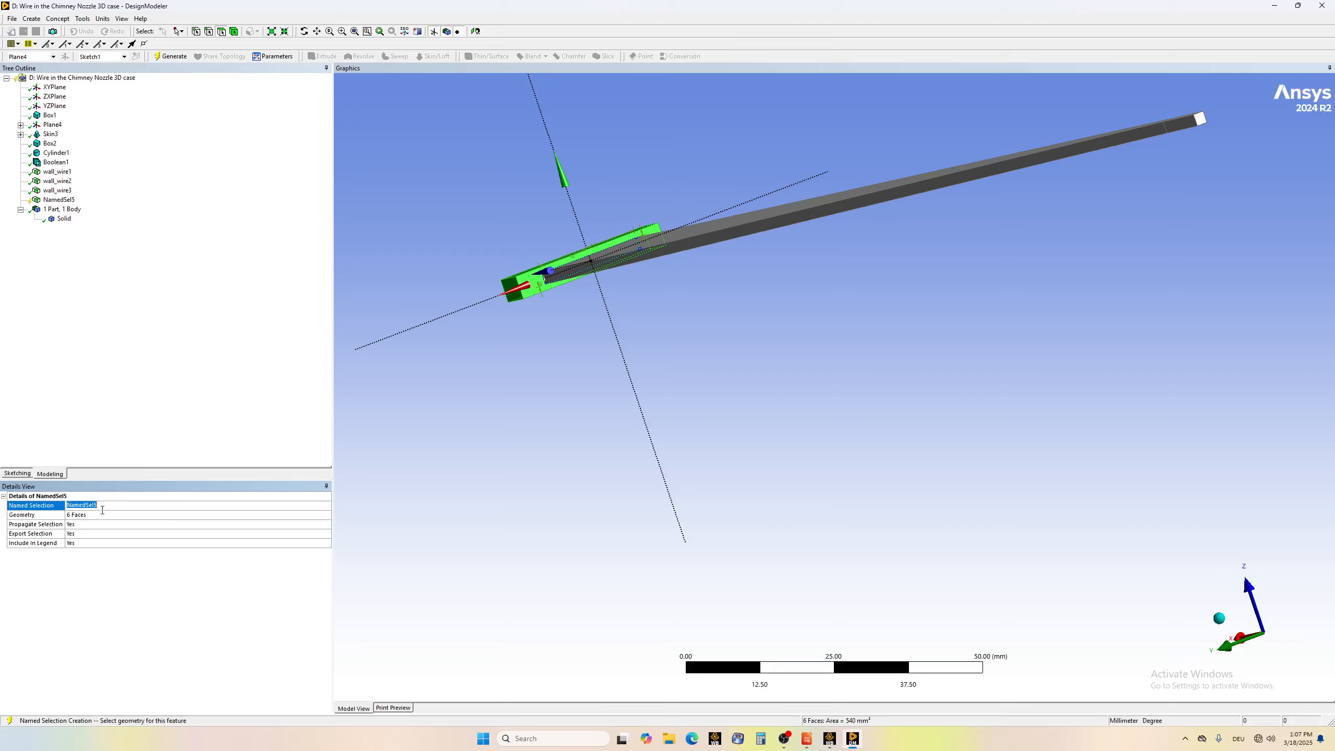
type("pressure outlet")
key("Return")
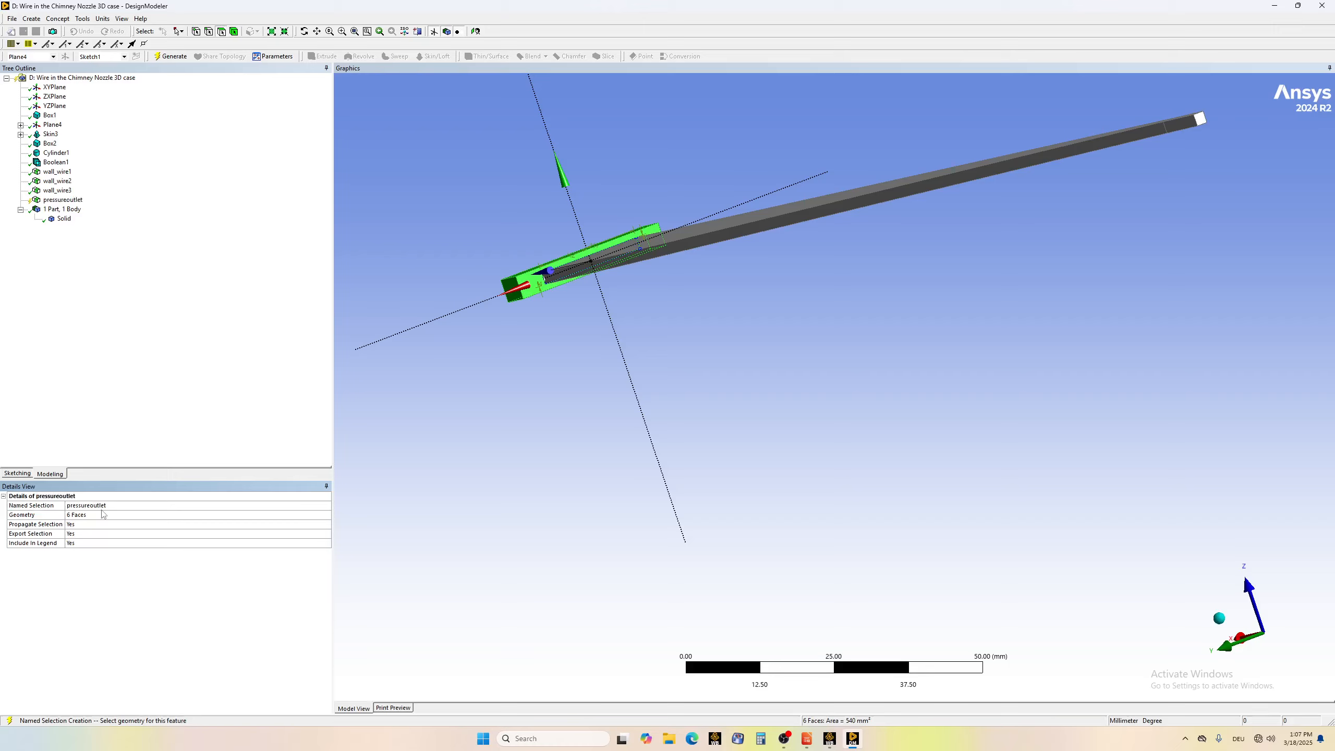
left_click(90, 505)
left_click(98, 505)
key("Return")
left_click(1200, 119)
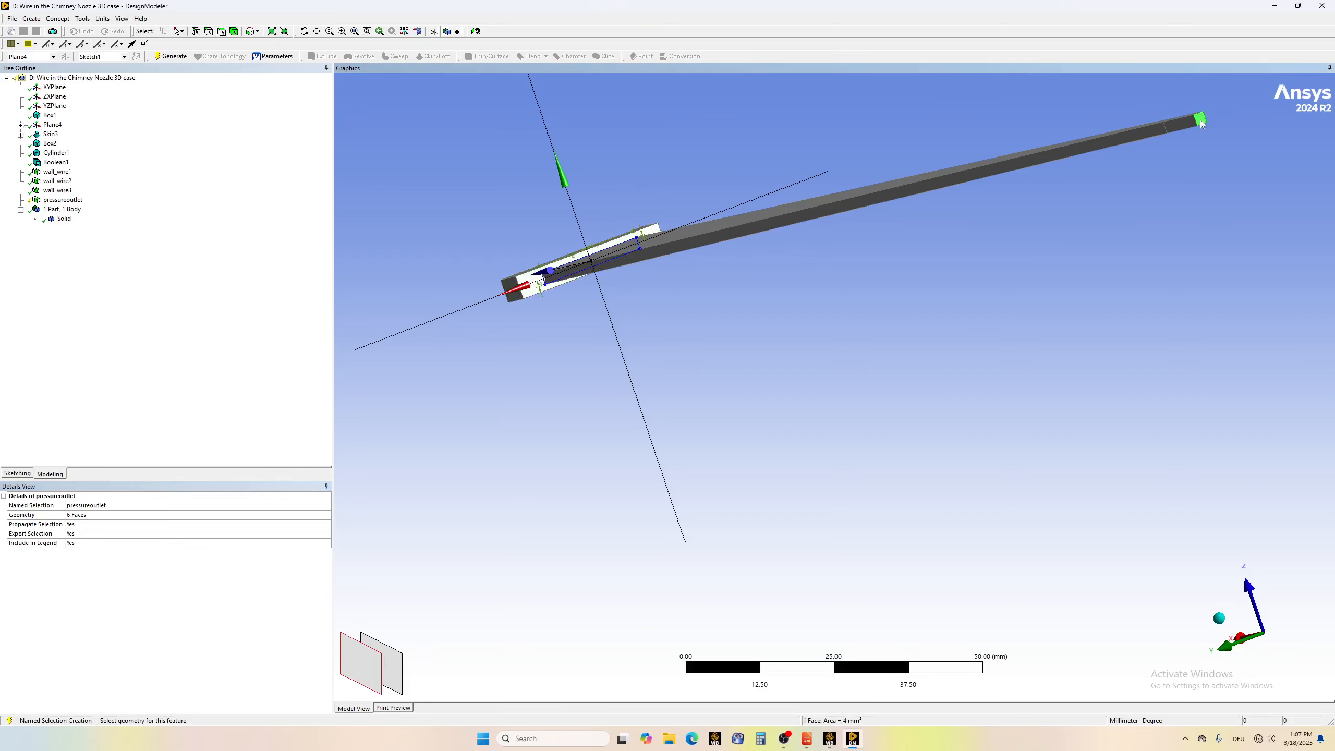
right_click(1201, 120)
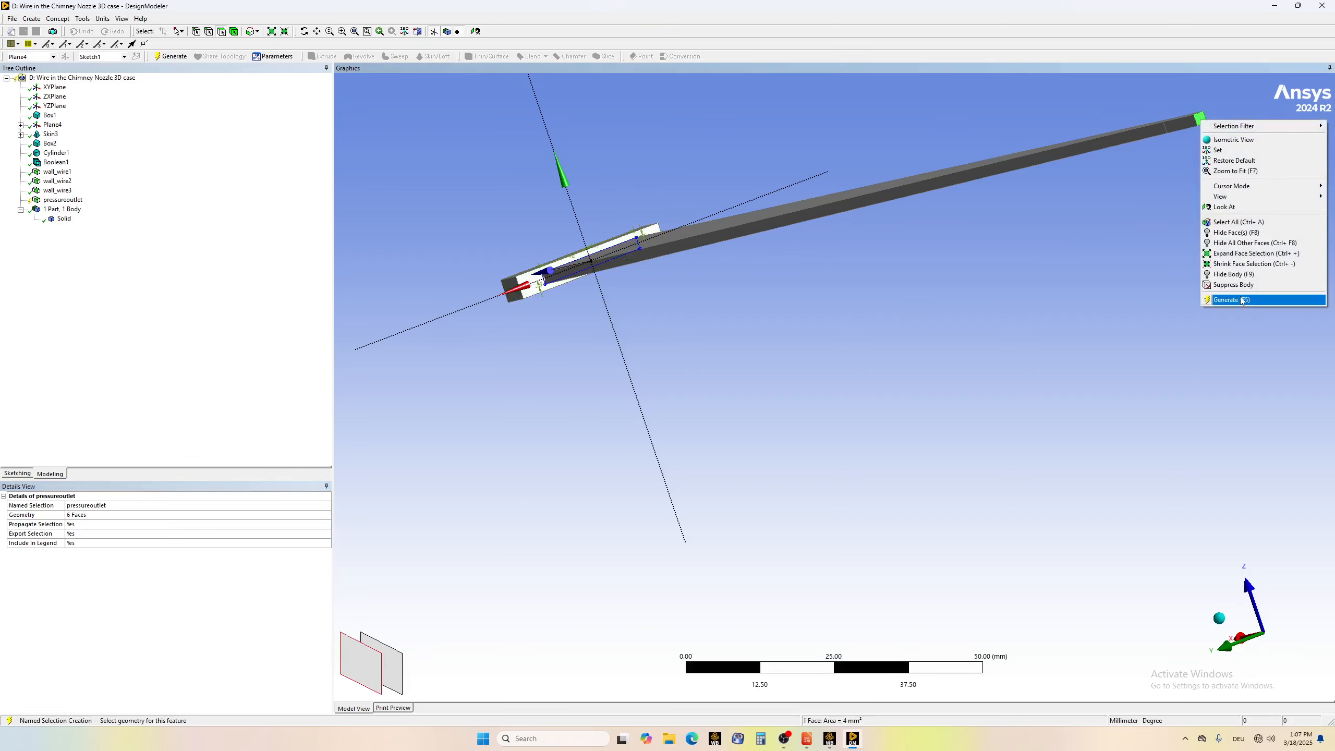
left_click(1039, 273)
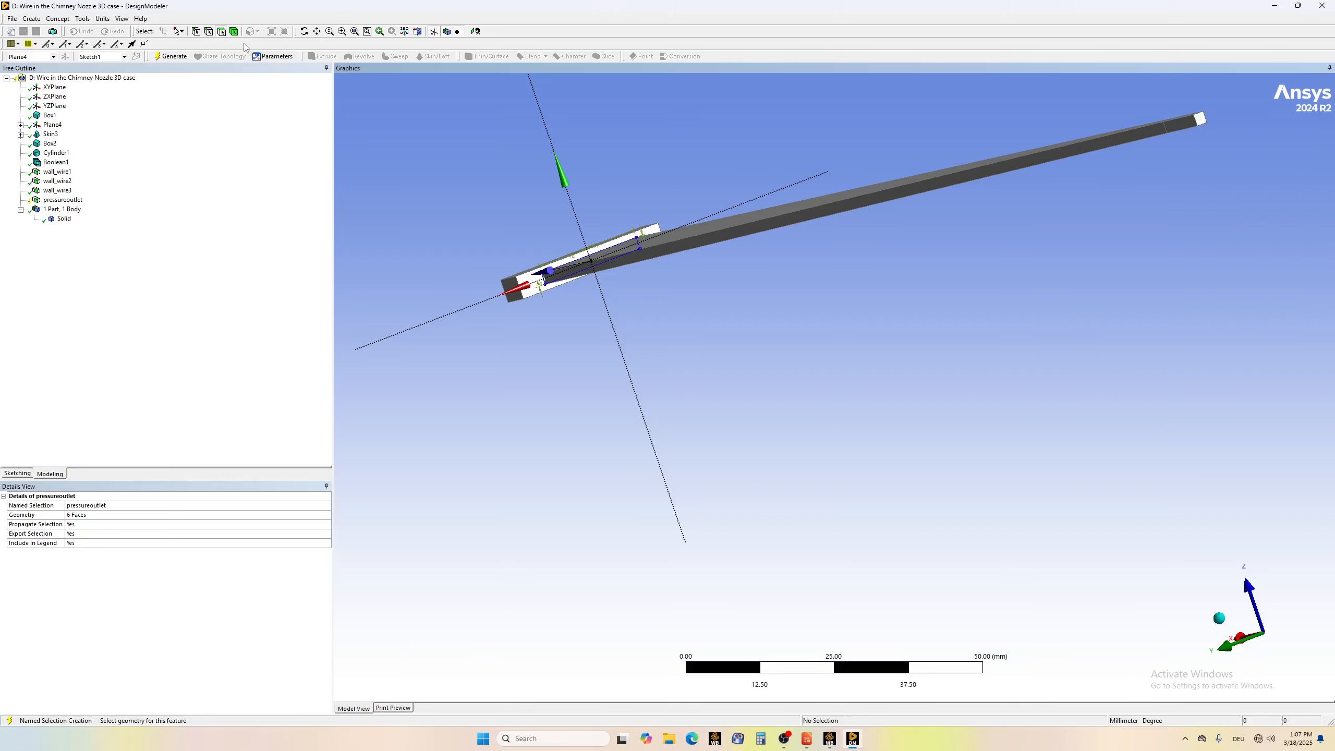
- Generate the outlet selection, and create and generate a named selection "pressureinlet" from the small square face at the nozzle's far end
left_click(171, 57)
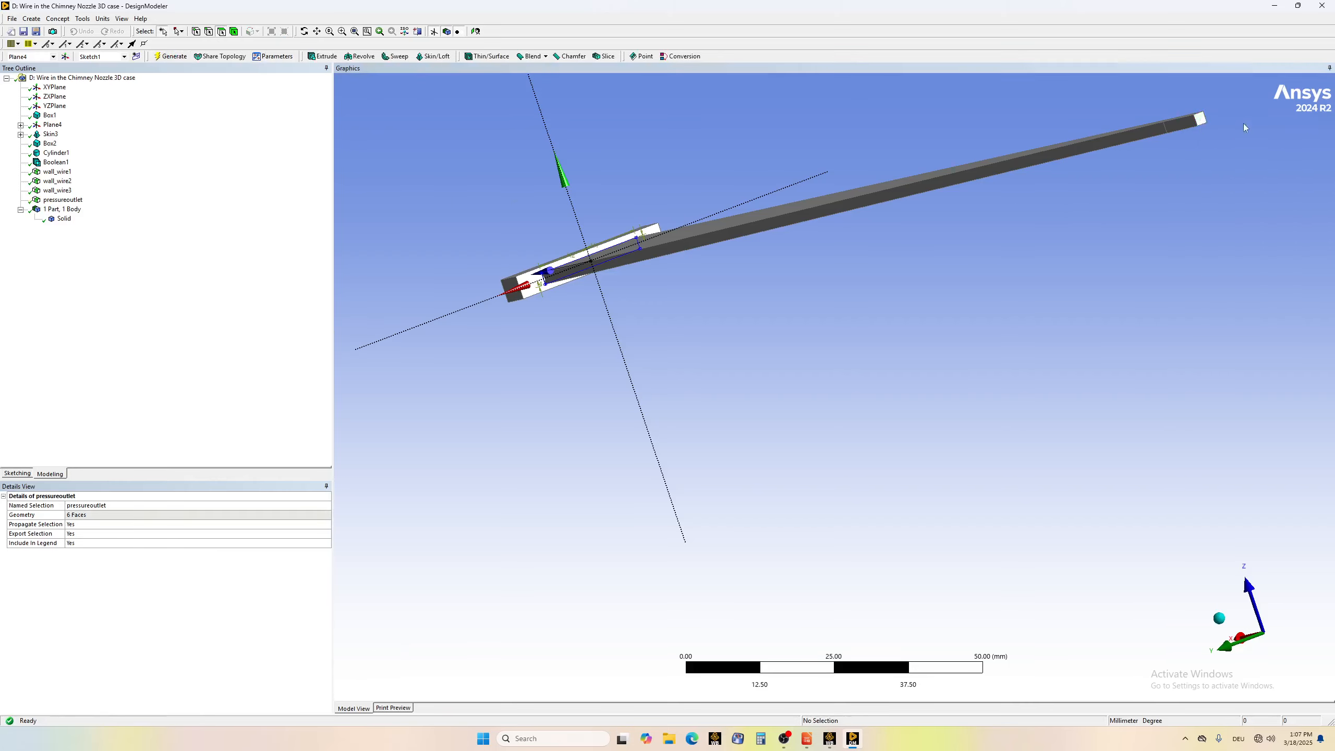
left_click(1201, 120)
right_click(1202, 121)
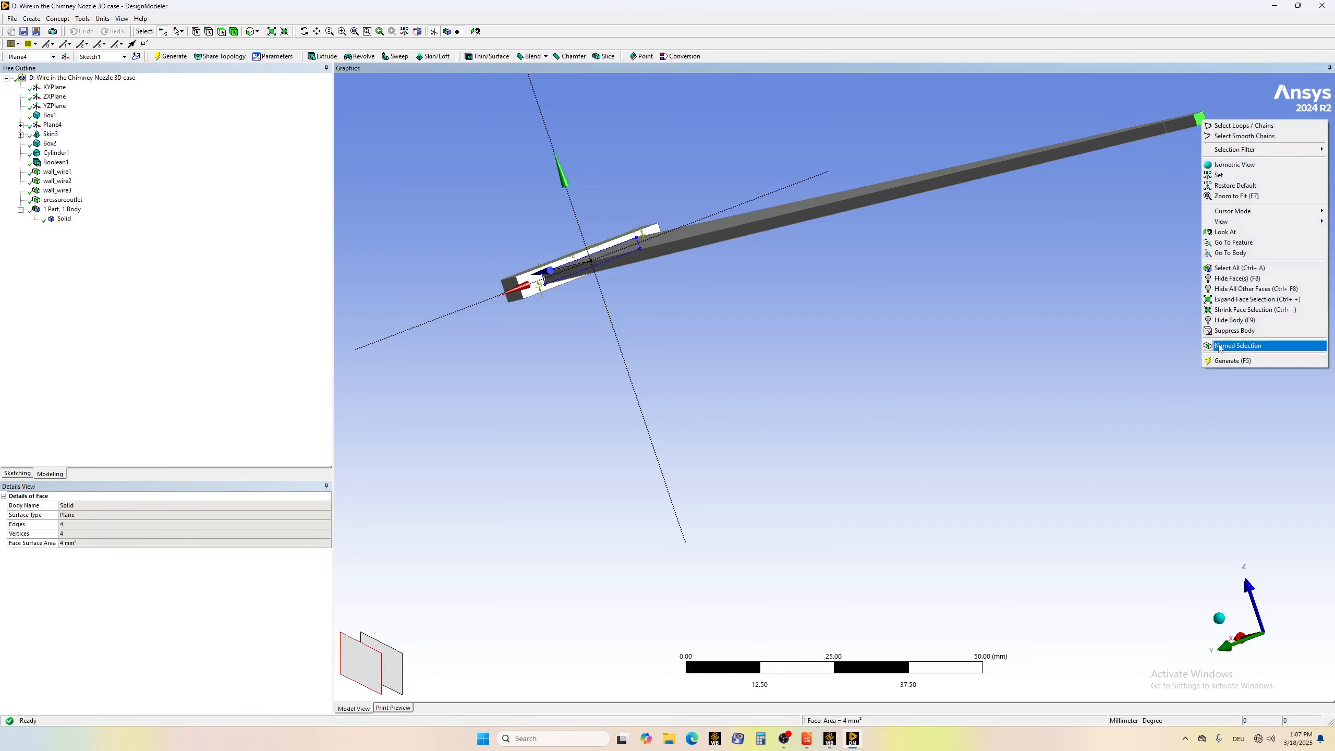
left_click(1228, 349)
left_click(91, 504)
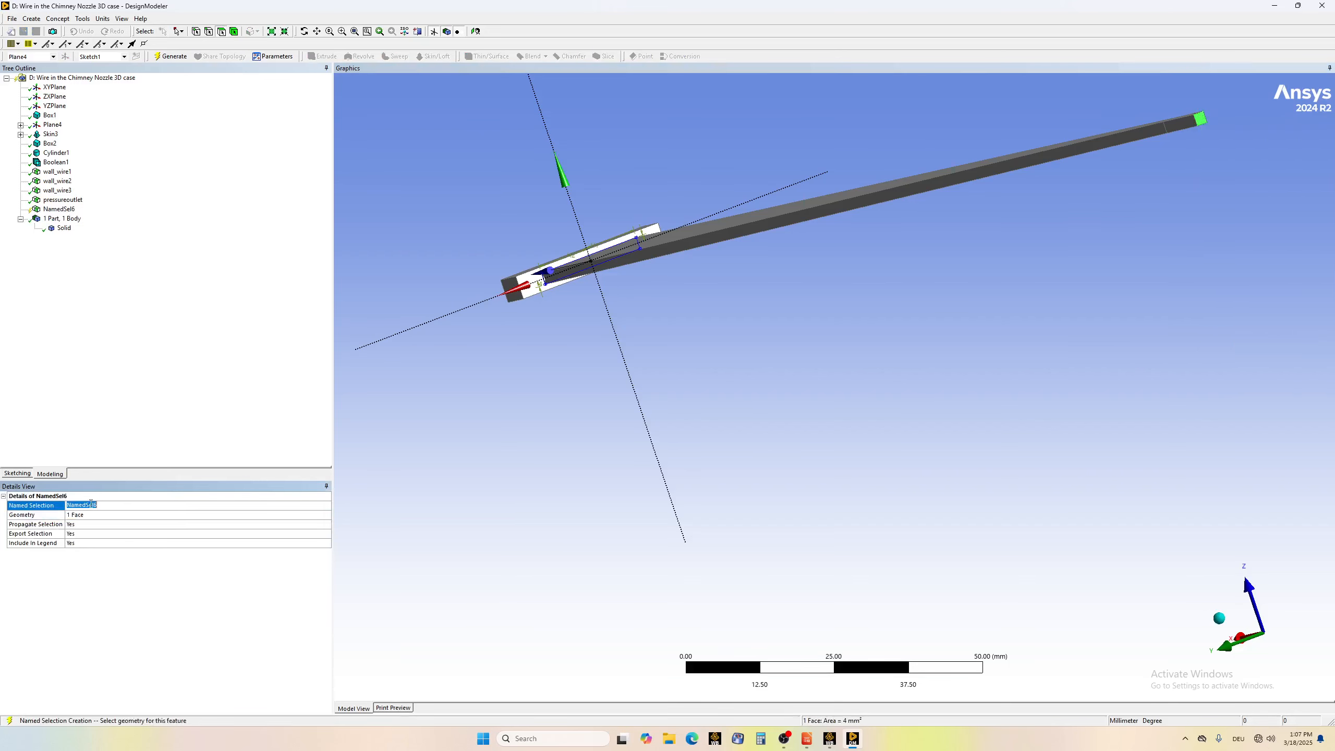
type("pressure inlet")
key("Return")
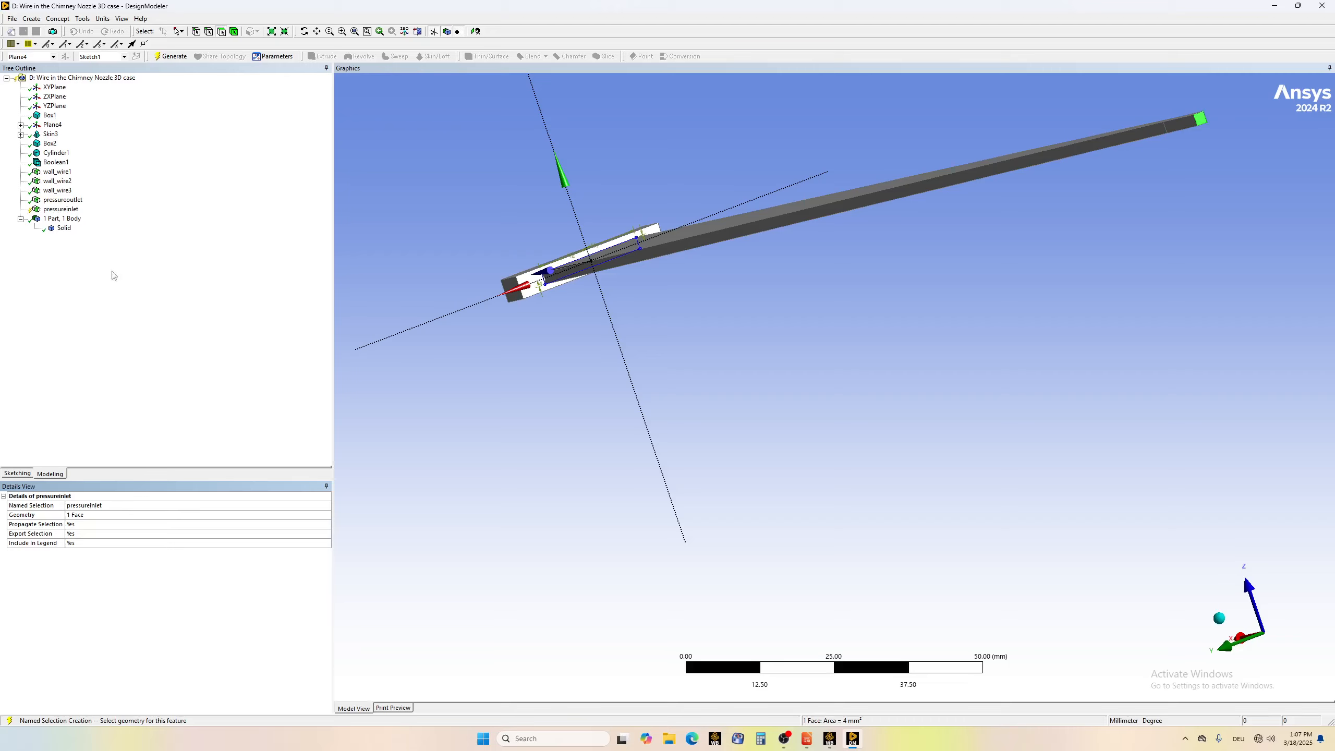
left_click(173, 58)
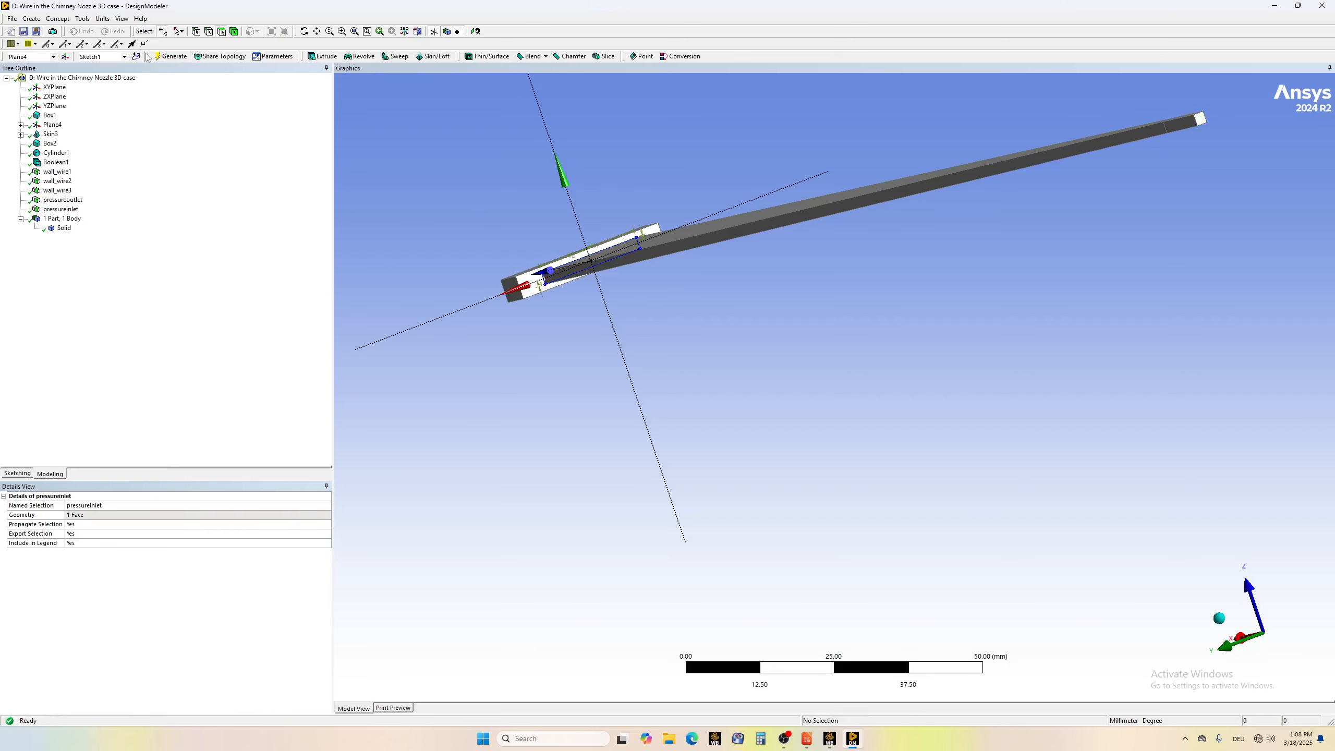
- Review the solid body and the named selections wall_wire1, wall_wire2 and wall_wire3 in the model tree
left_click(305, 33)
left_click(64, 229)
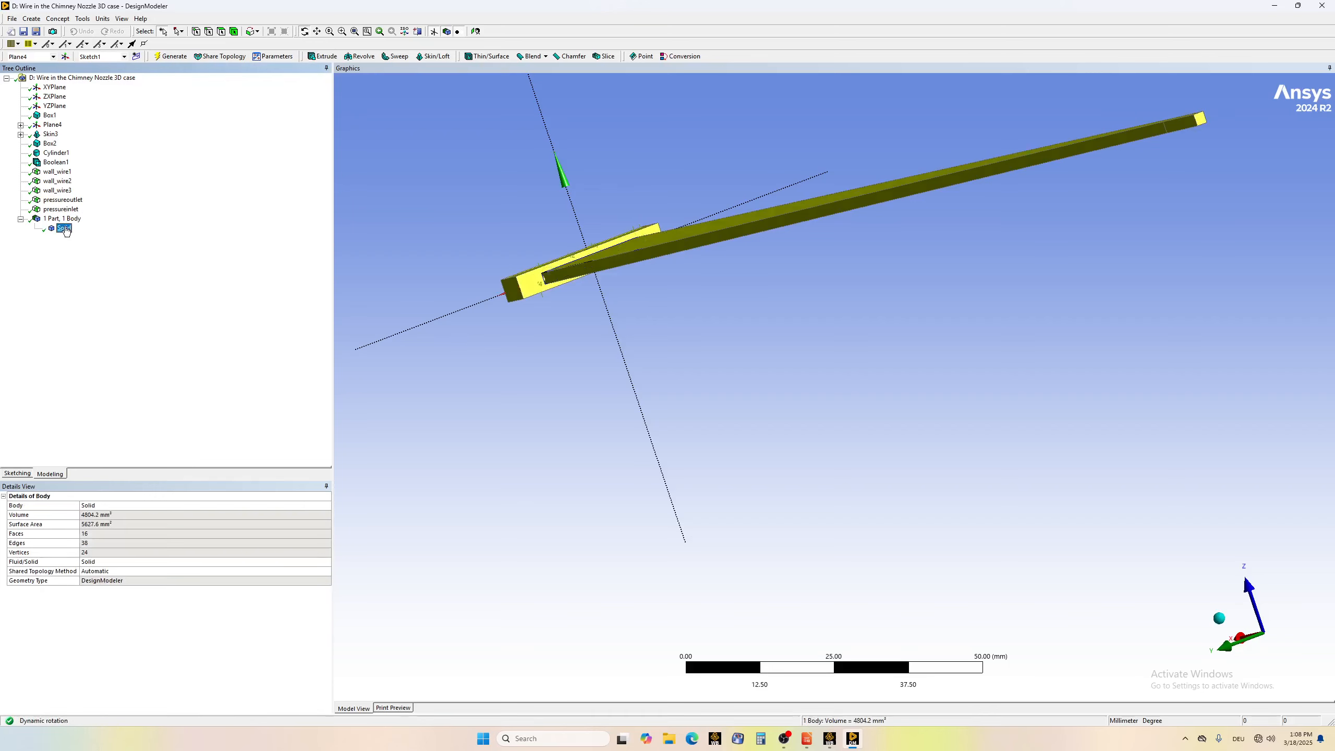
left_click(58, 173)
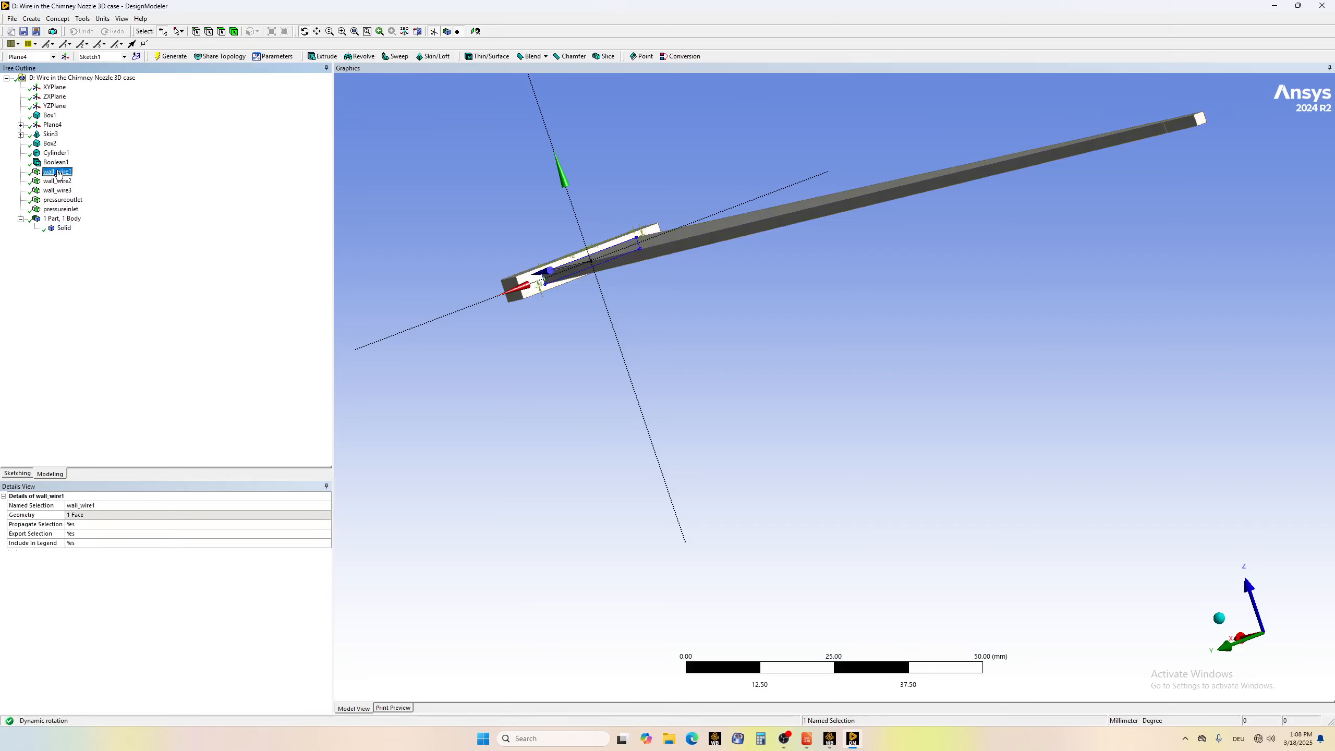
left_click(57, 182)
left_click(58, 191)
left_click(58, 172)
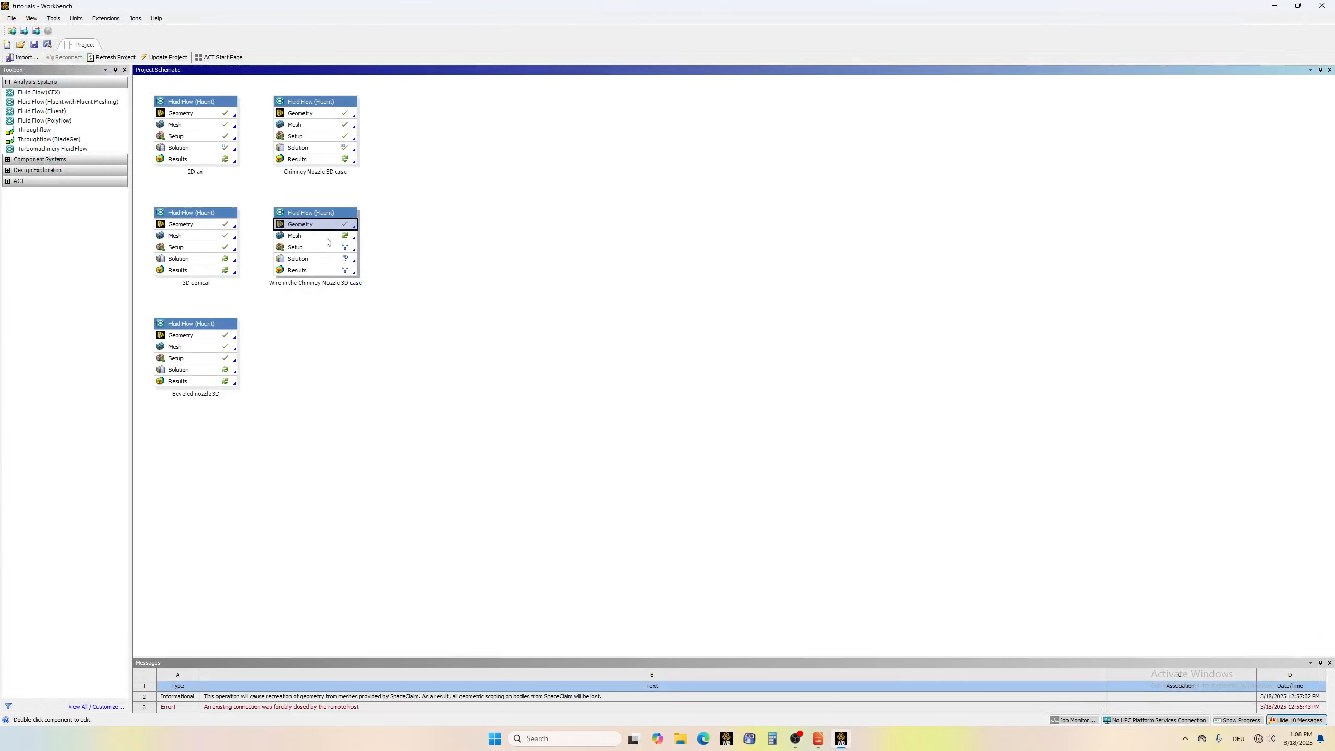
- Open the mesh of the "Wire in the Chimney Nozzle 3D case" and insert a mesh method scoped to the whole solid body
double_click(328, 239)
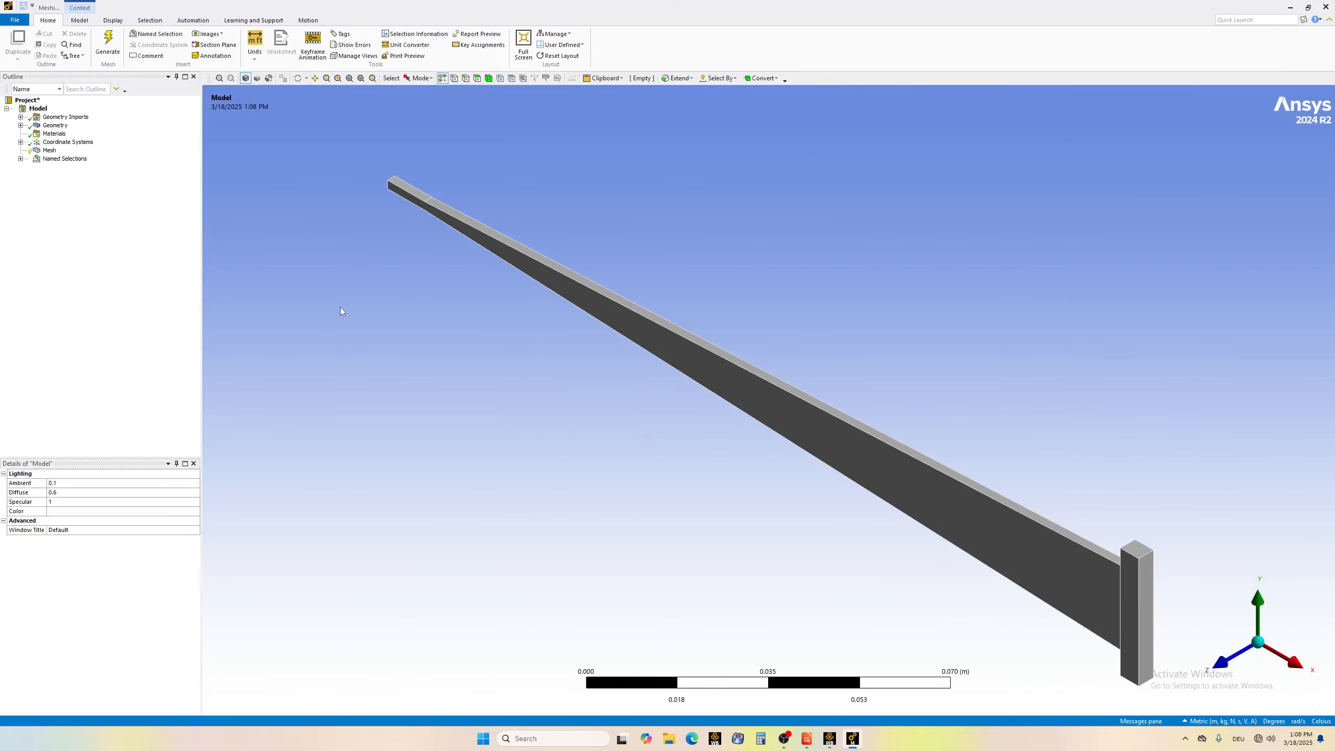
left_click(49, 152)
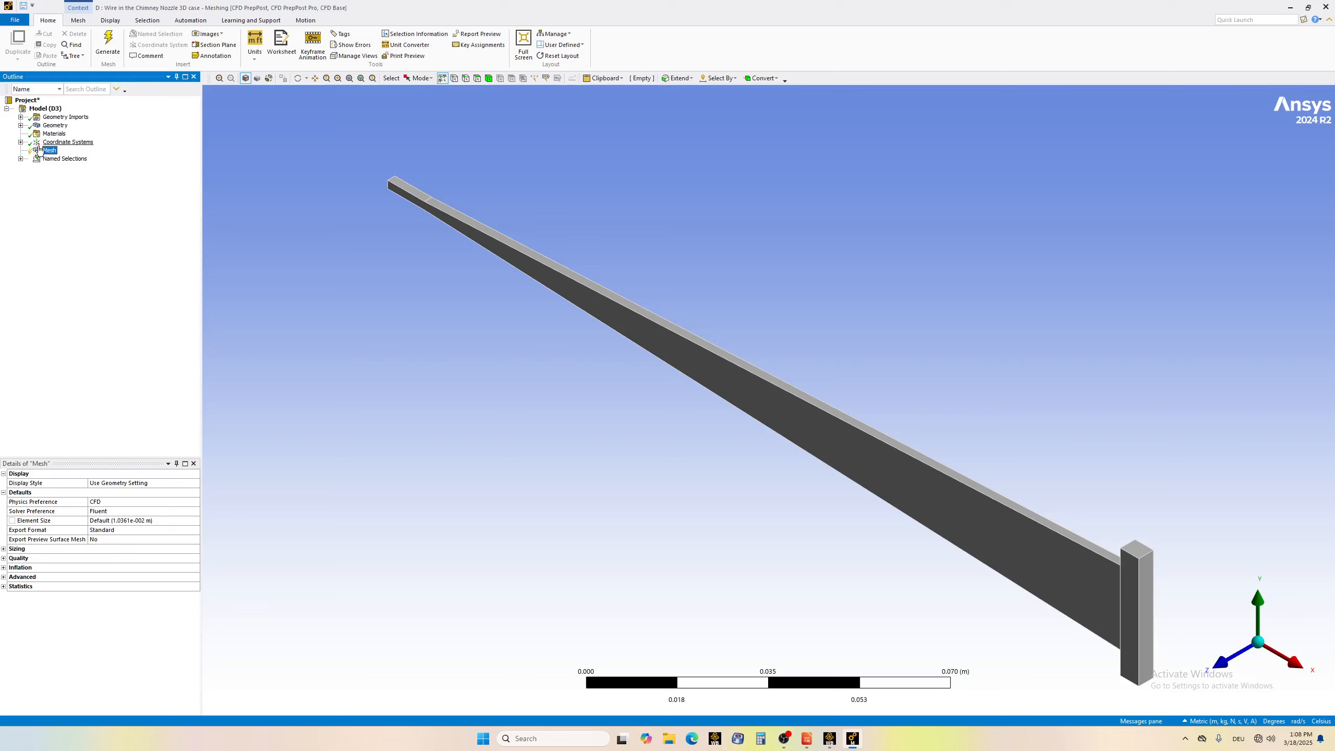
right_click(49, 152)
mouse_move(79, 157)
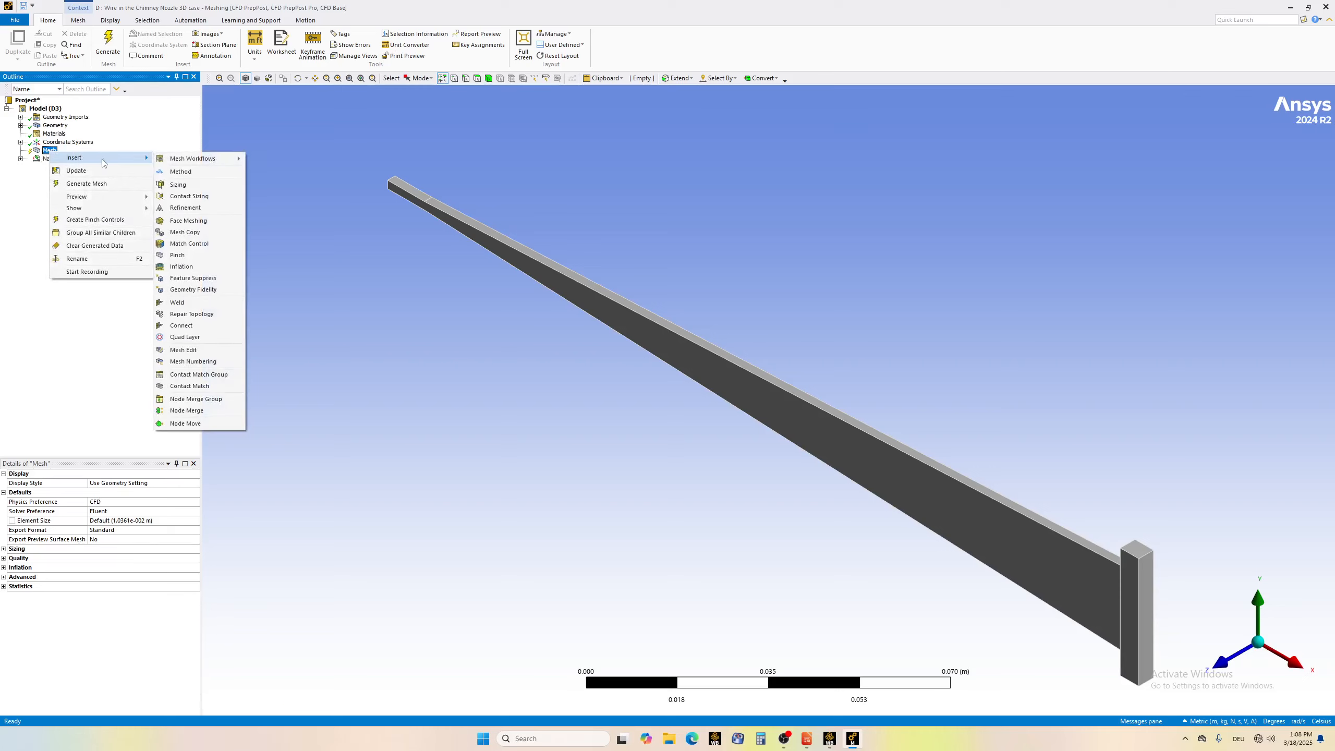
mouse_move(200, 157)
left_click(284, 158)
left_click(102, 493)
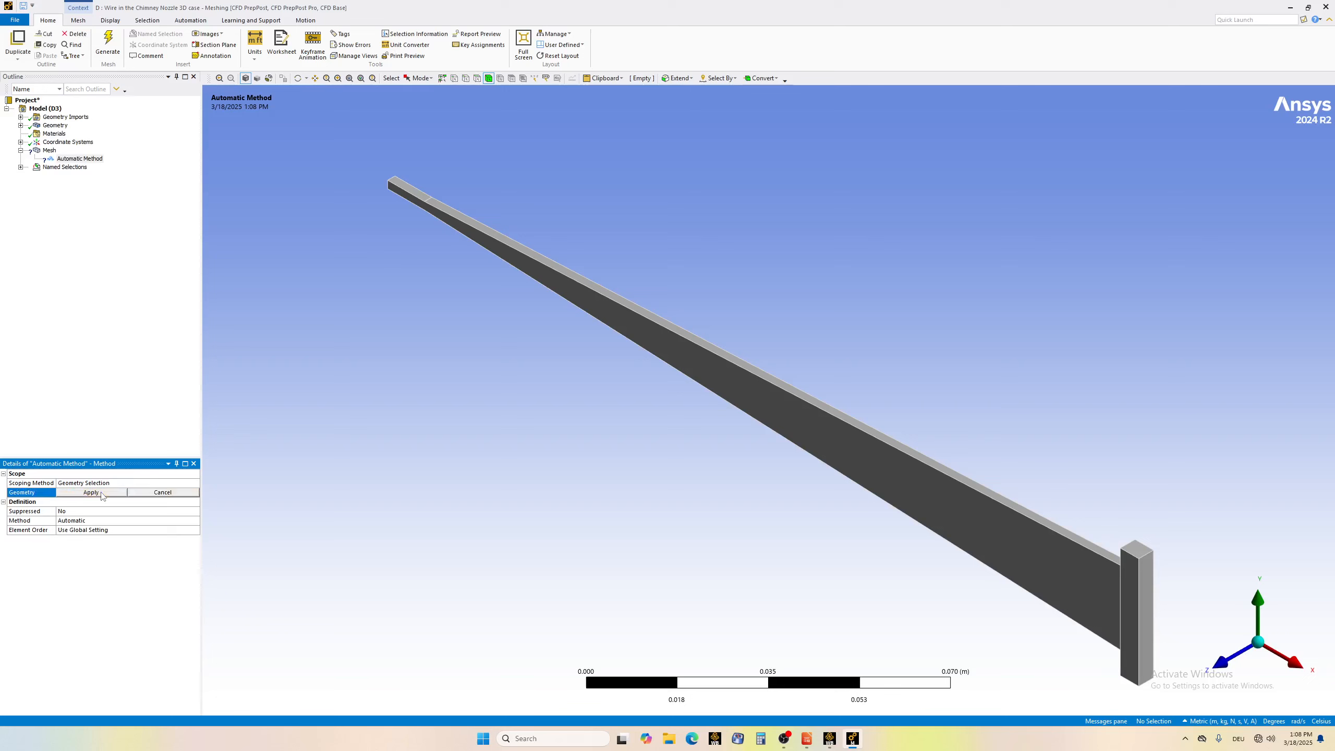
left_click(646, 331)
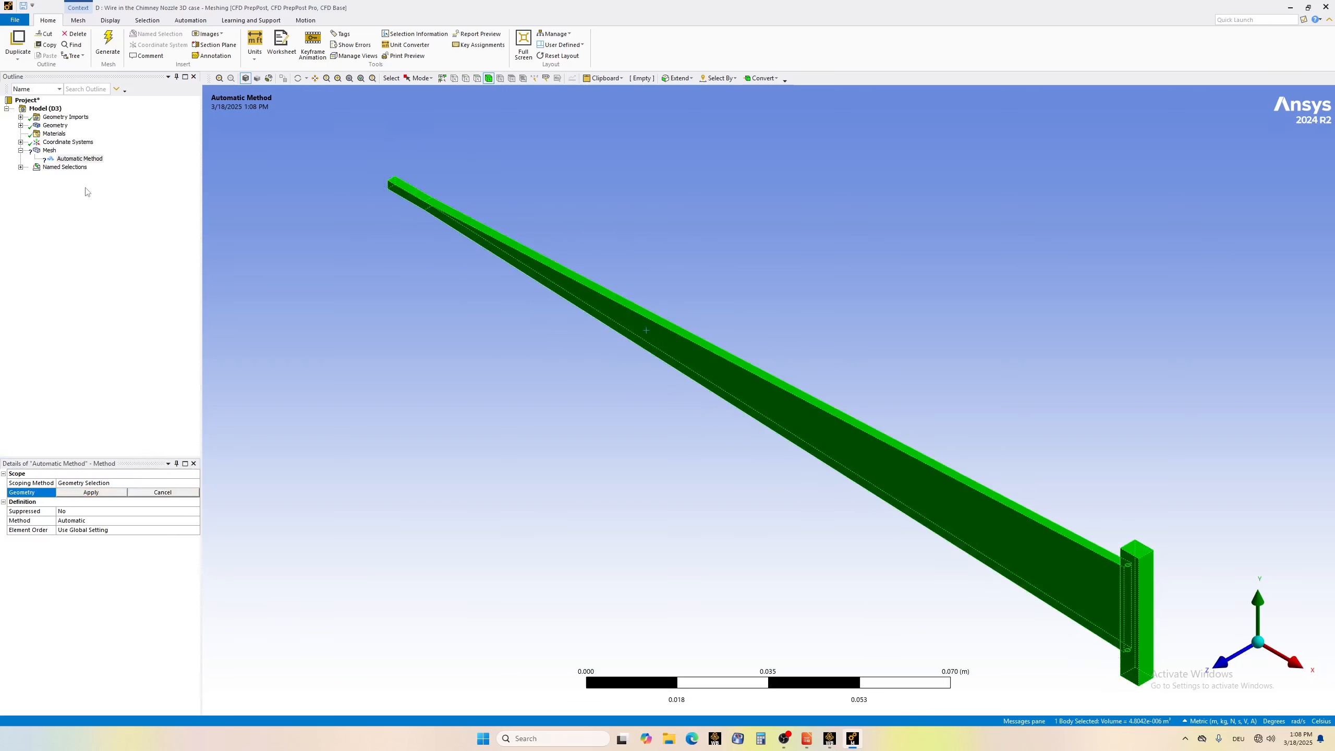
left_click(90, 493)
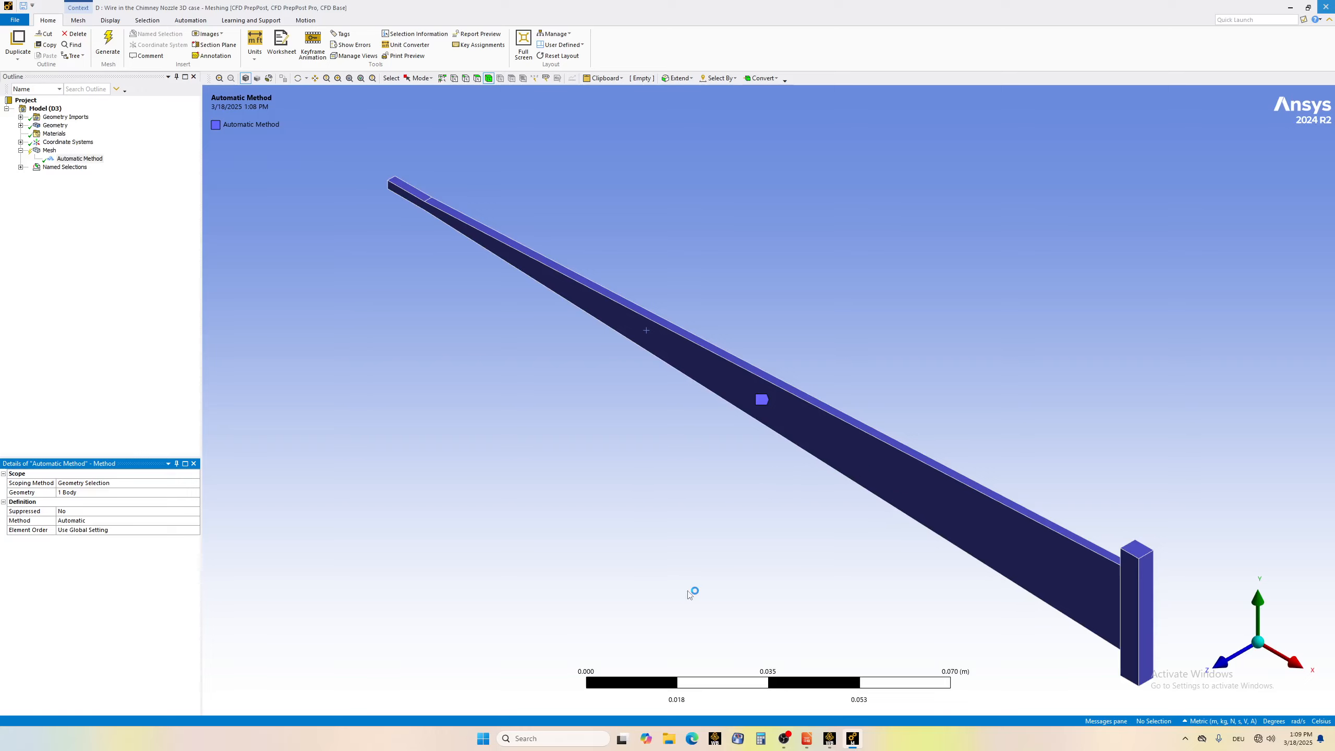
- Return to the wire case's geometry in DesignModeler, edit the radius of Cylinder1 and regenerate the model
left_click(830, 738)
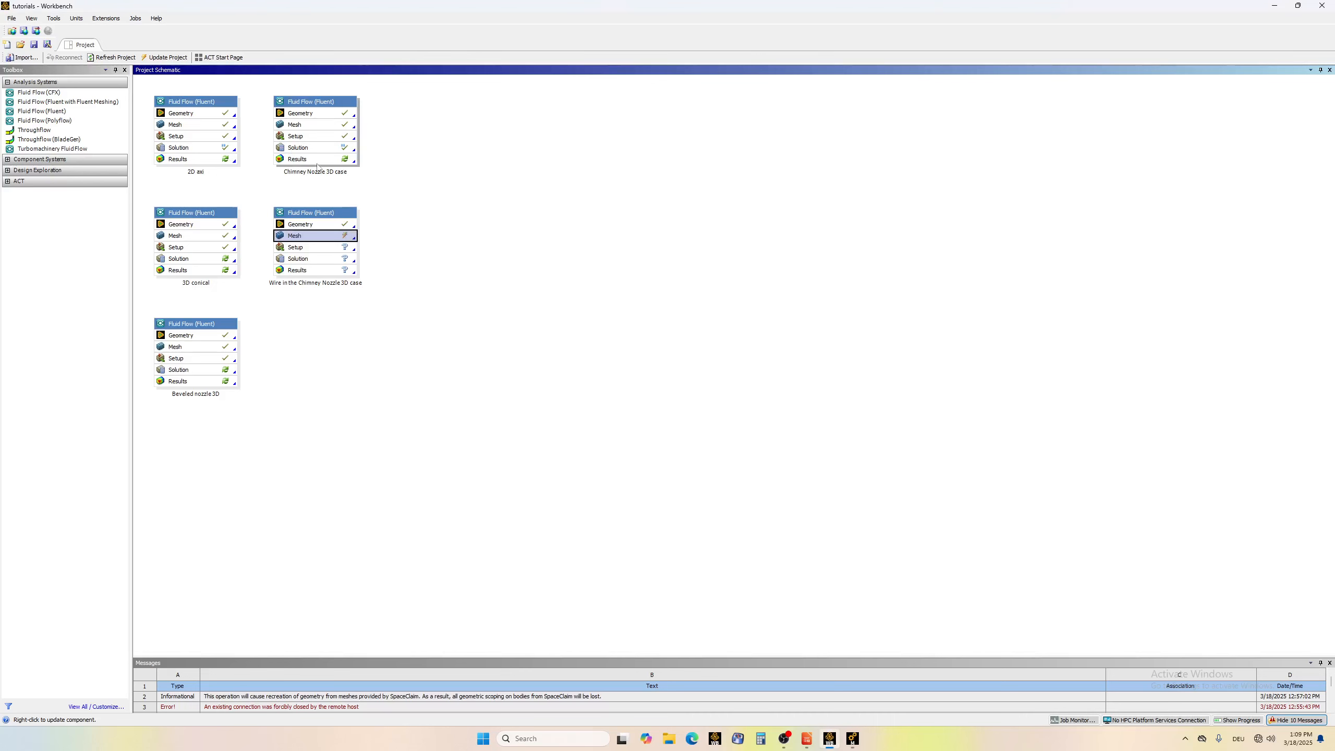
double_click(320, 225)
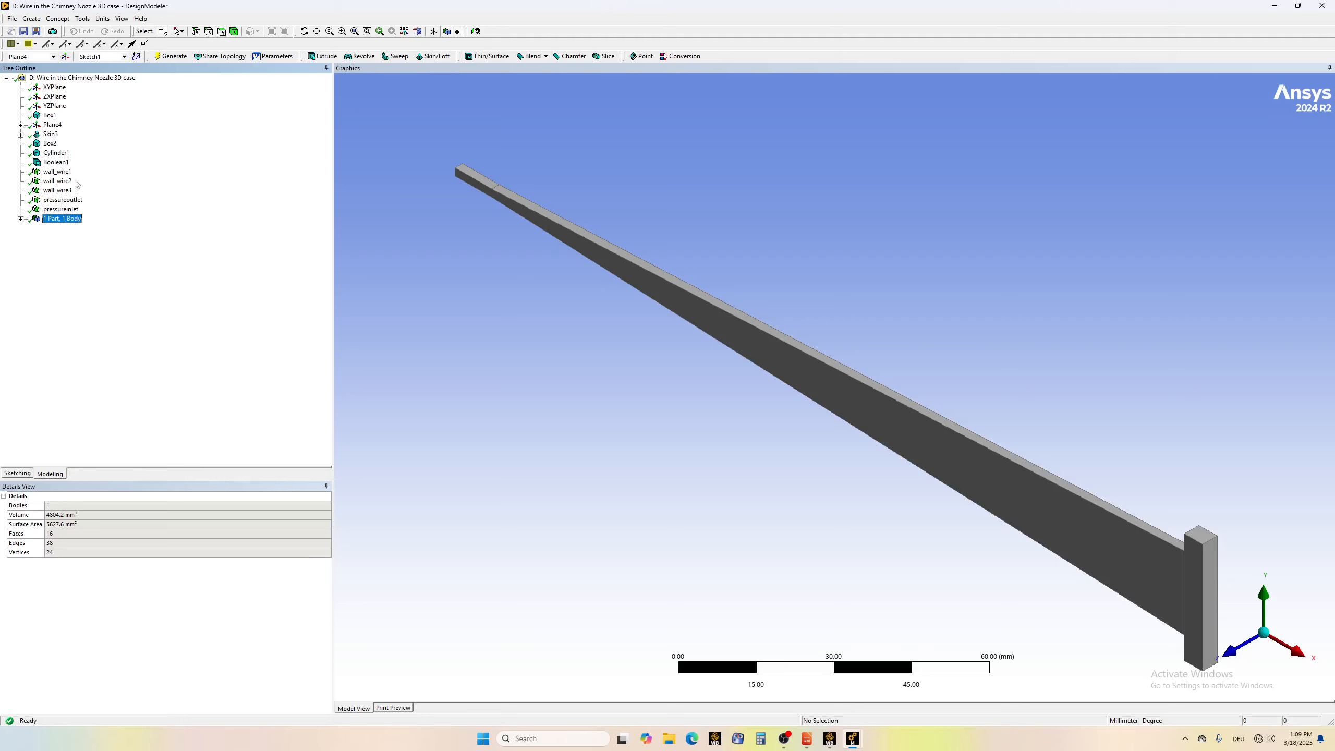
left_click(57, 153)
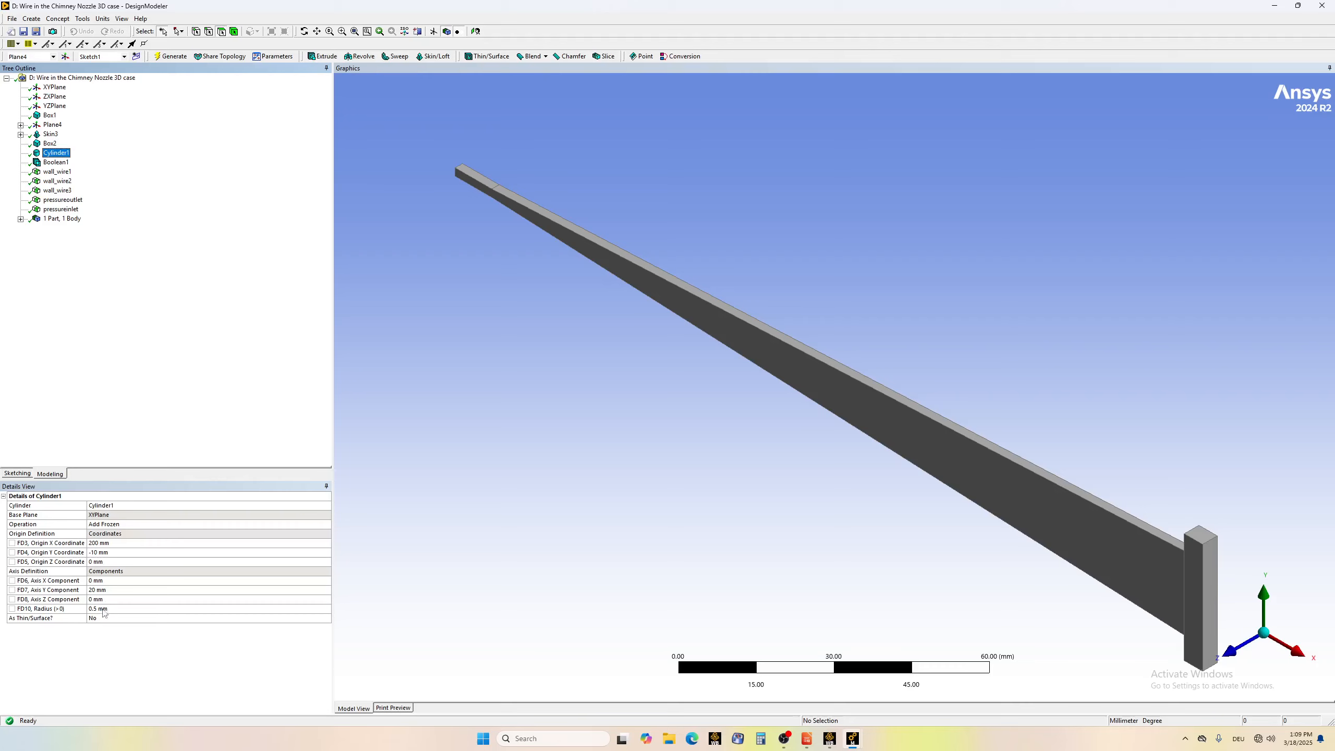
left_click(108, 610)
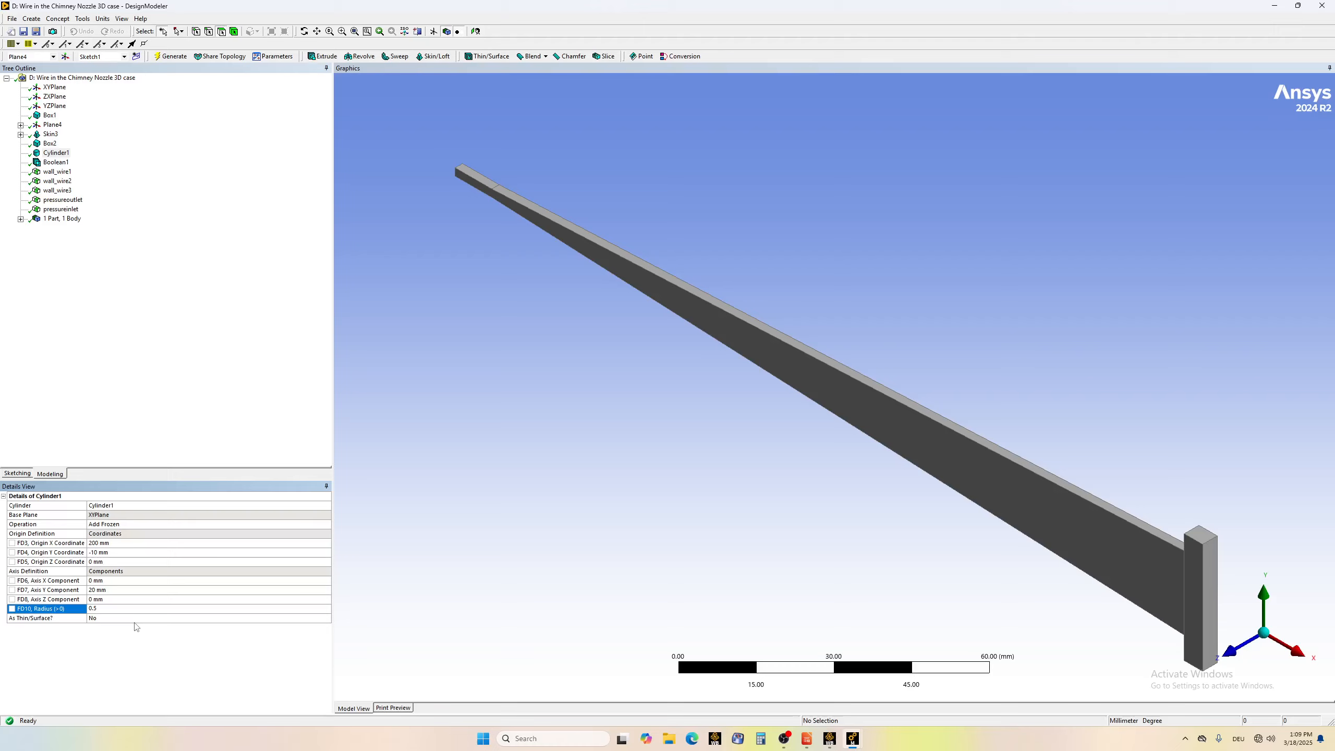
key("BackSpace")
key("Return")
left_click(177, 58)
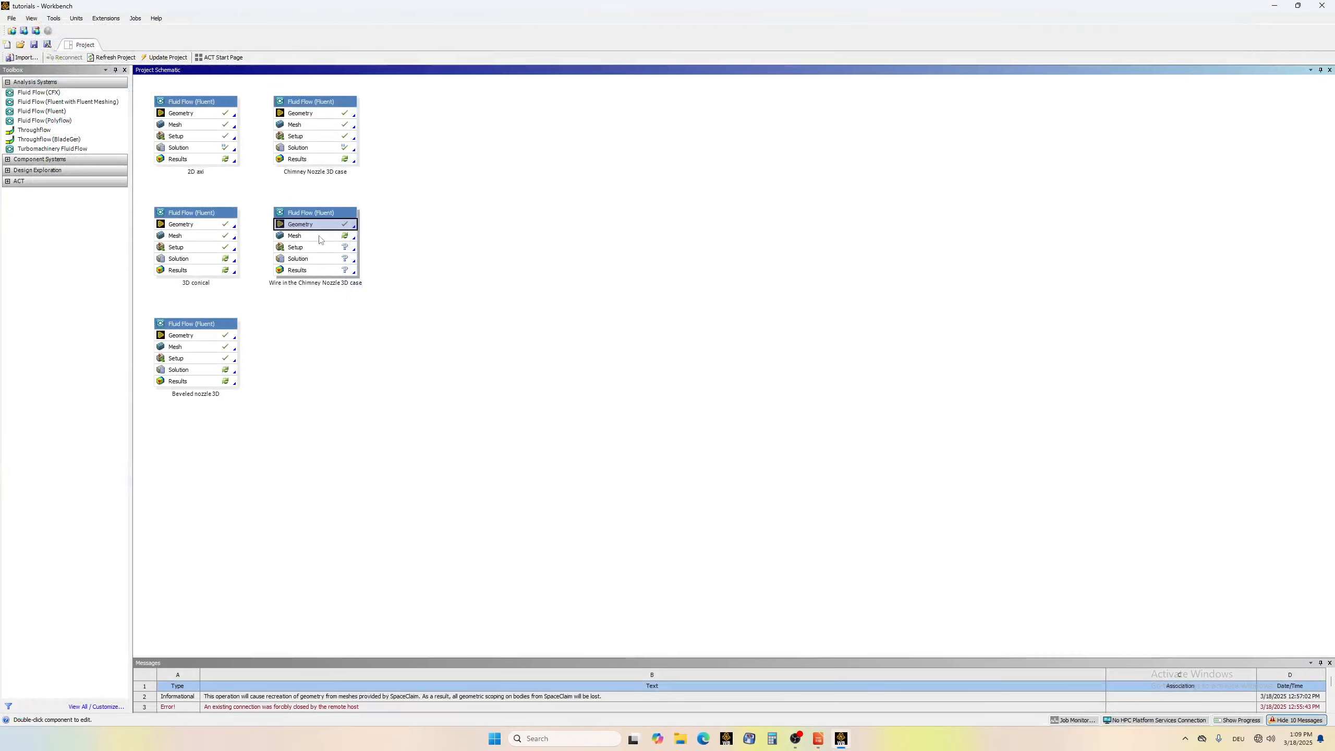
- Reopen the wire case's mesh from Workbench and read in the updated upstream data
left_click(319, 237)
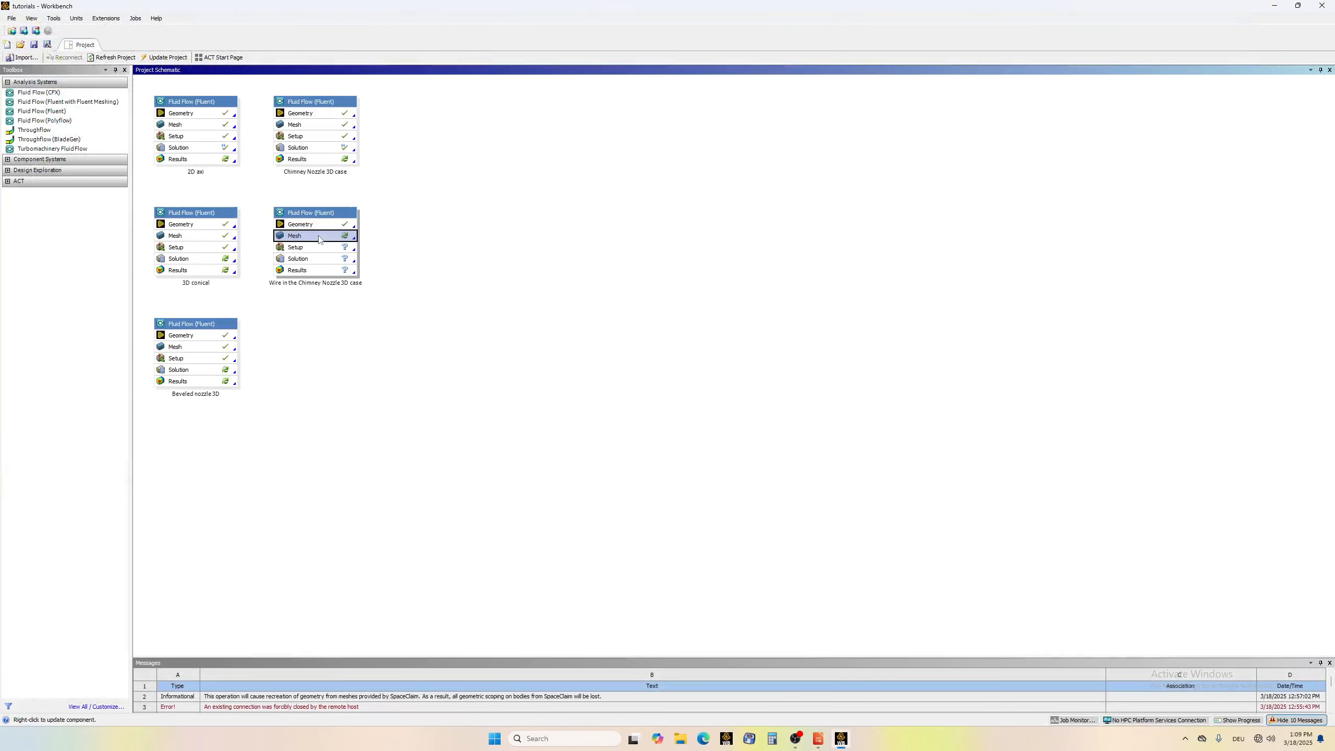
double_click(308, 238)
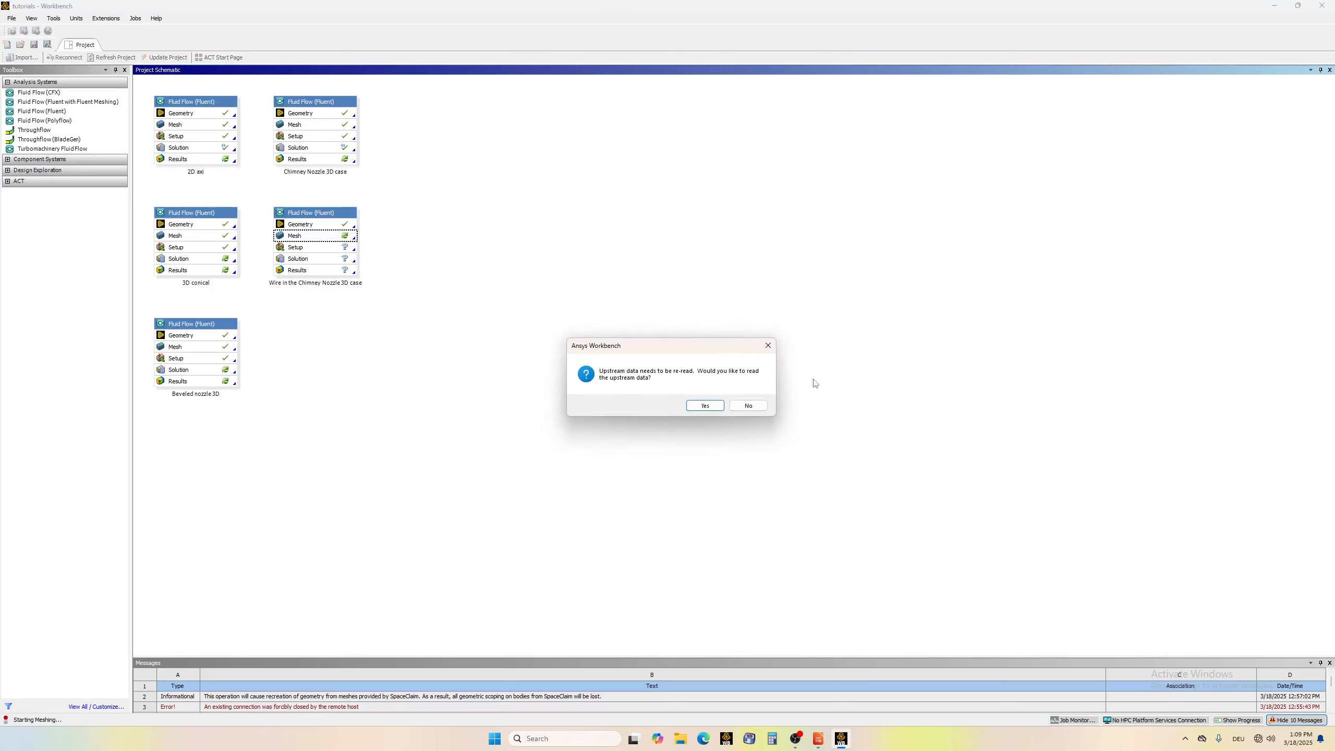
left_click(706, 410)
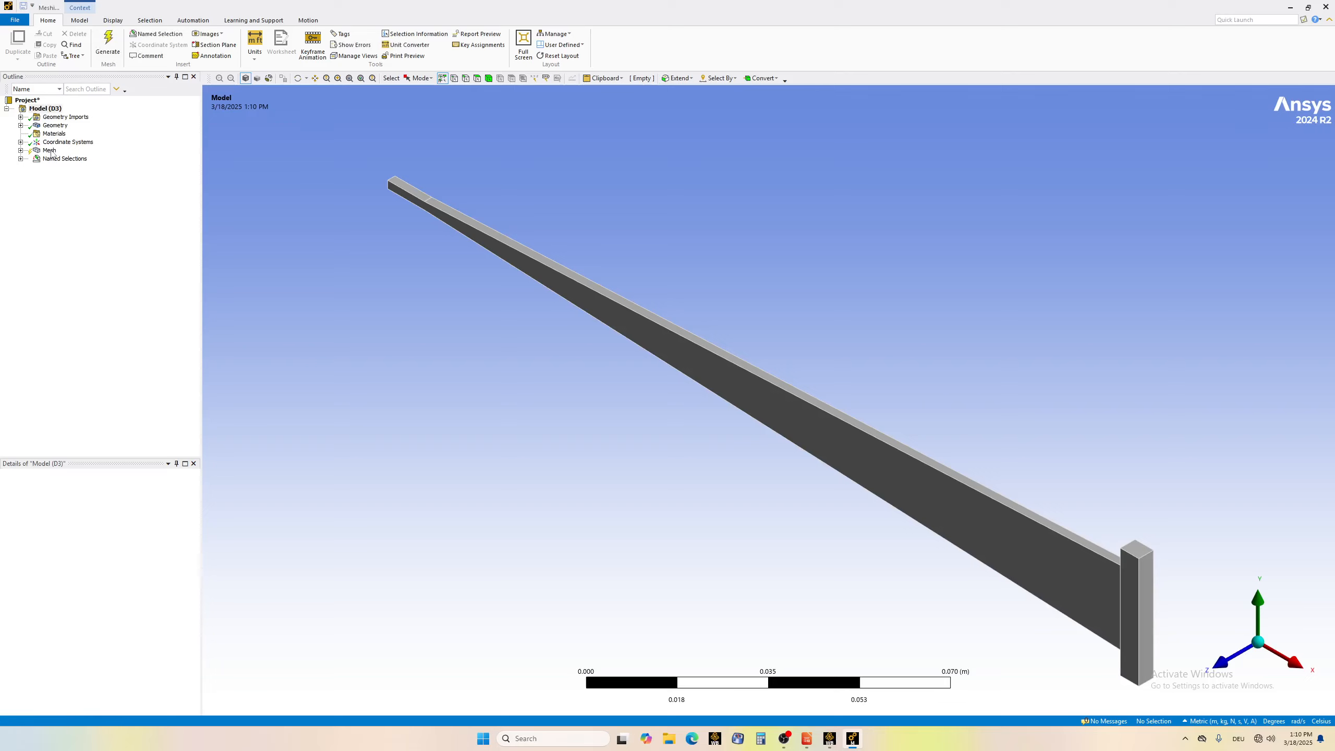
- Change the body's existing Automatic mesh method to Cartesian and return to the global mesh settings
left_click(50, 152)
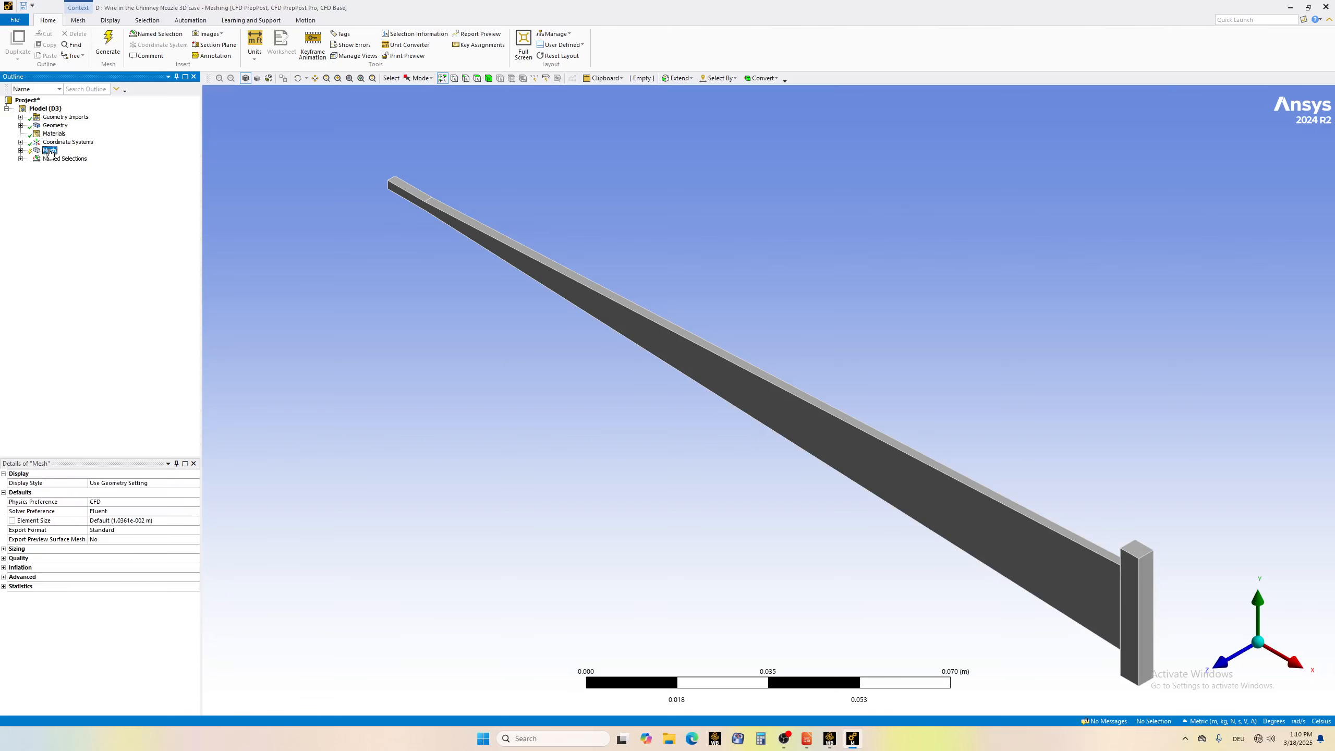
left_click(20, 150)
left_click(80, 159)
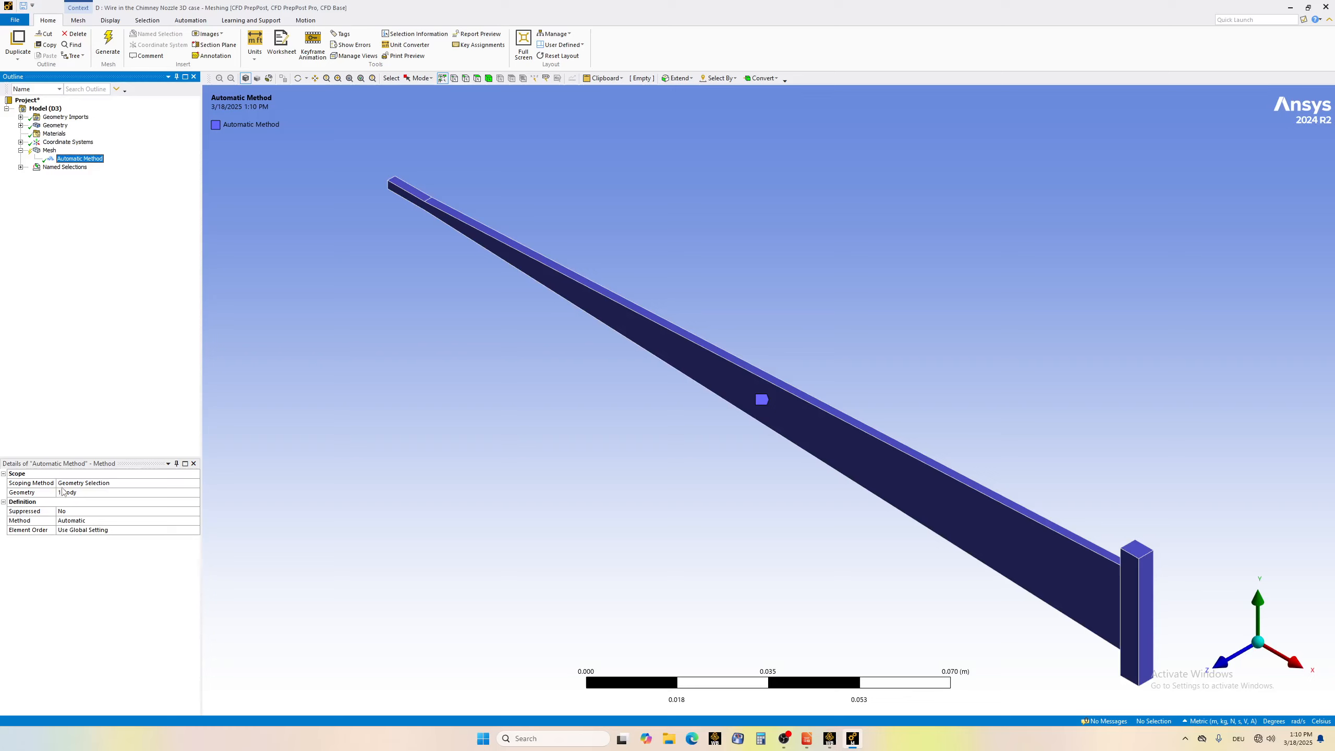
left_click(82, 521)
left_click(195, 520)
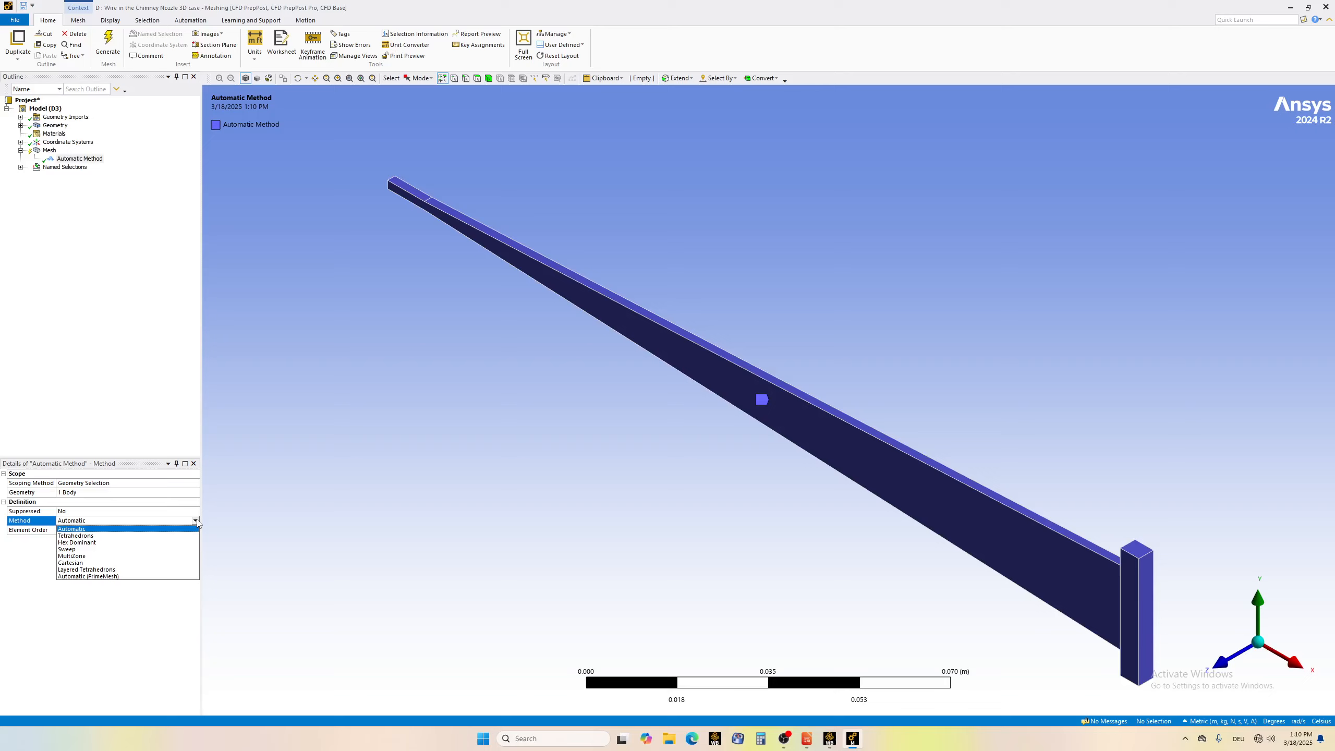
left_click(94, 562)
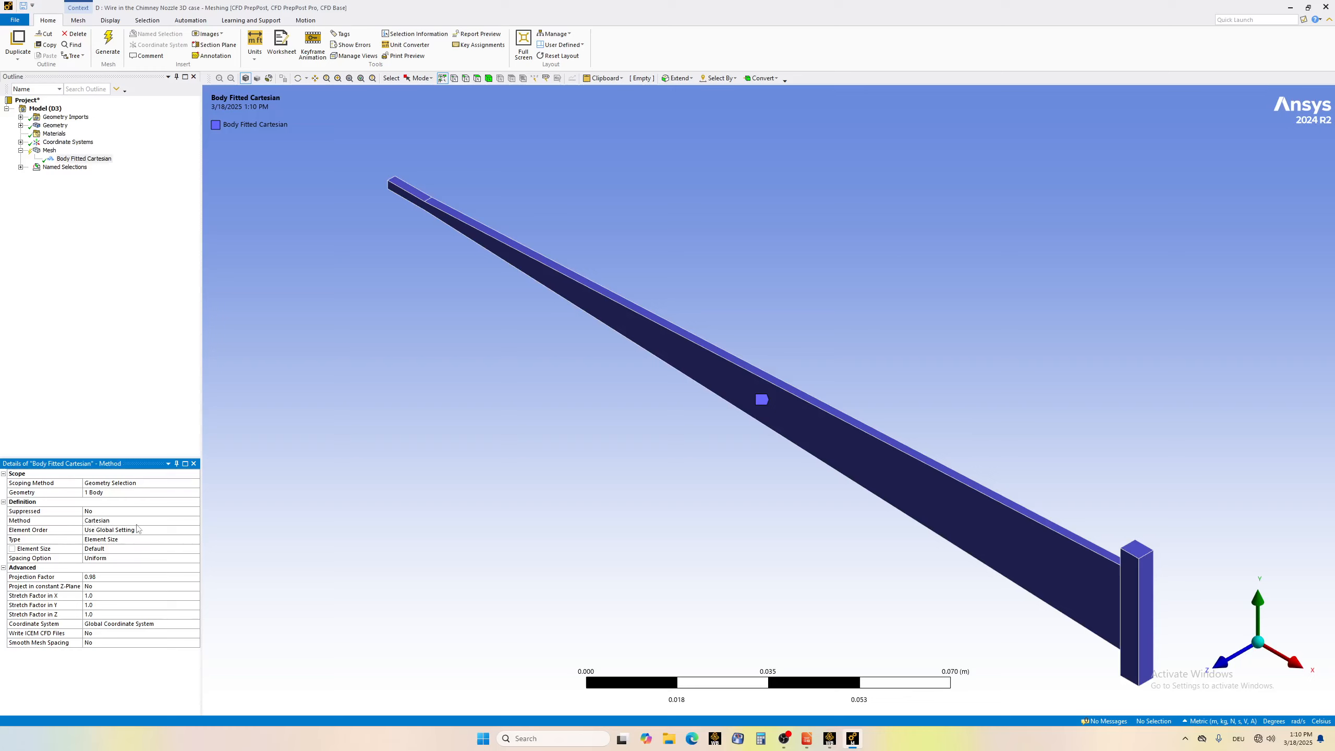
left_click(51, 151)
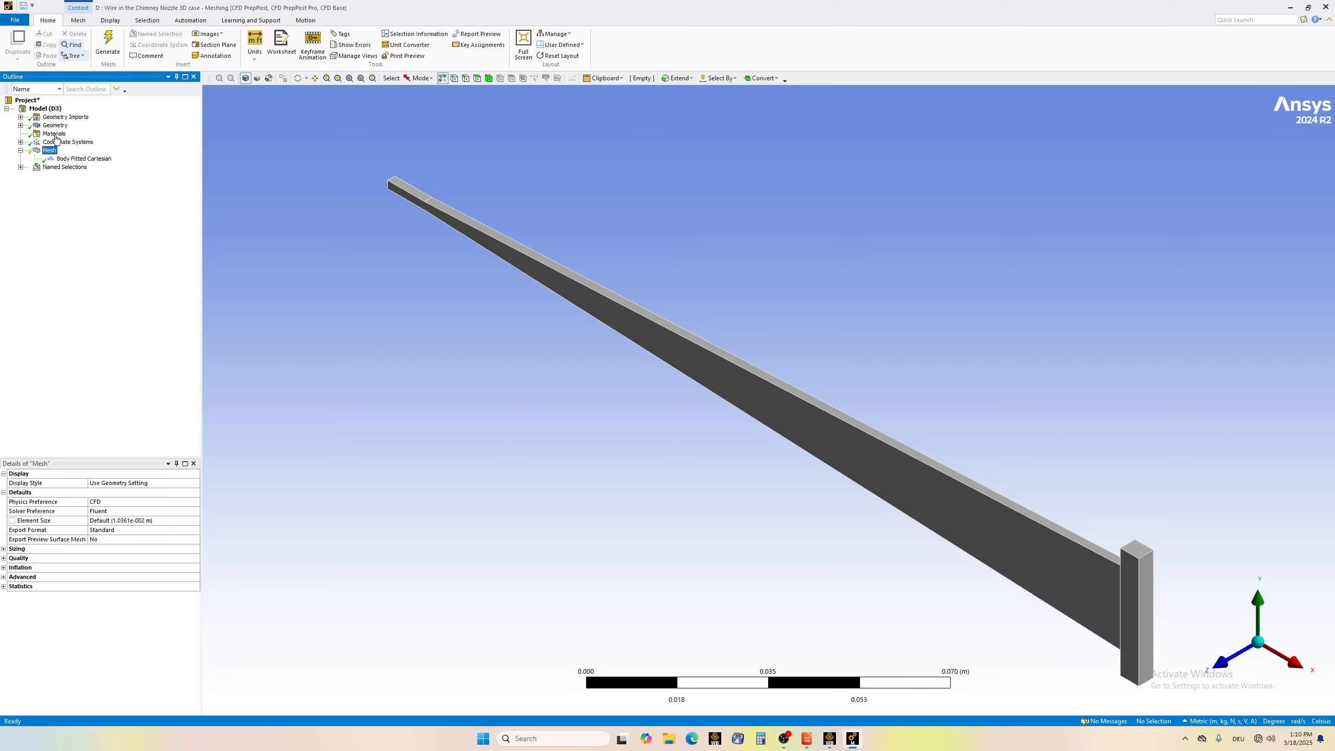
- Try to update the wire case's mesh with the default element size and return to the Meshing window
right_click(49, 150)
left_click(85, 172)
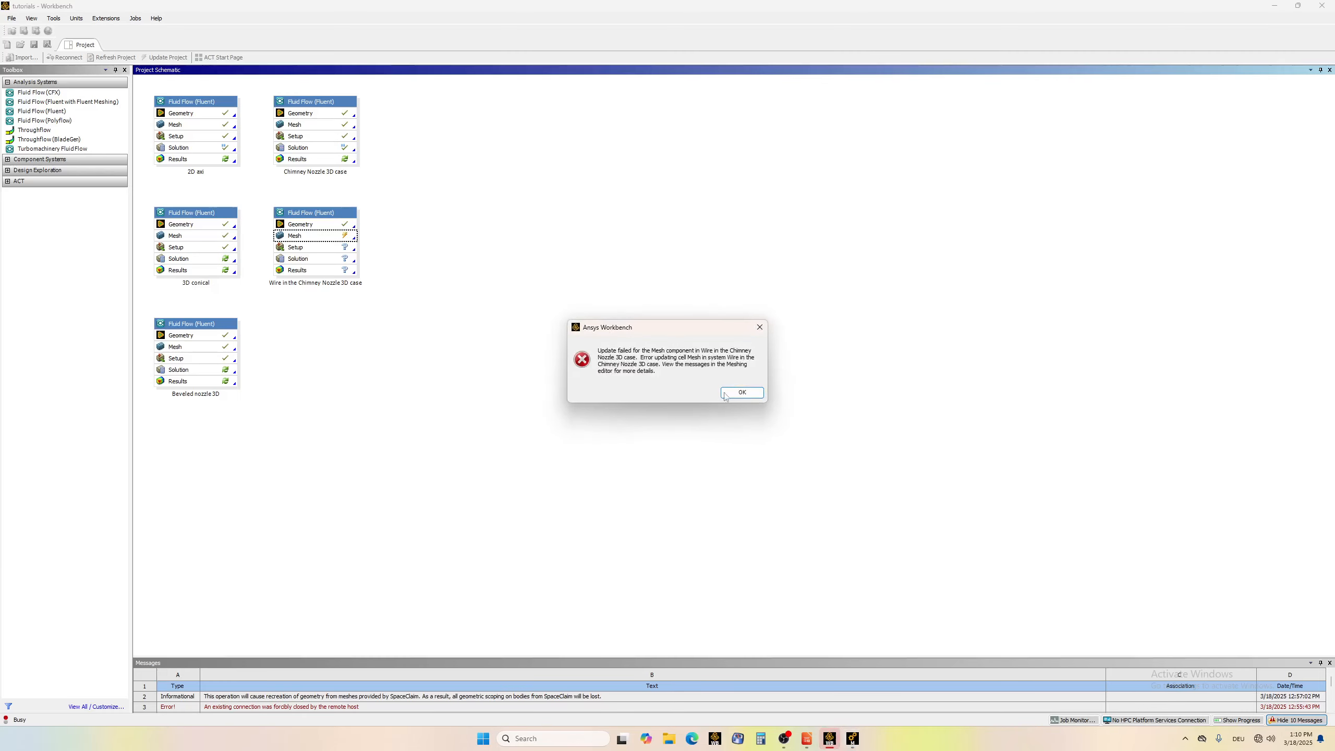
left_click(726, 396)
left_click(853, 739)
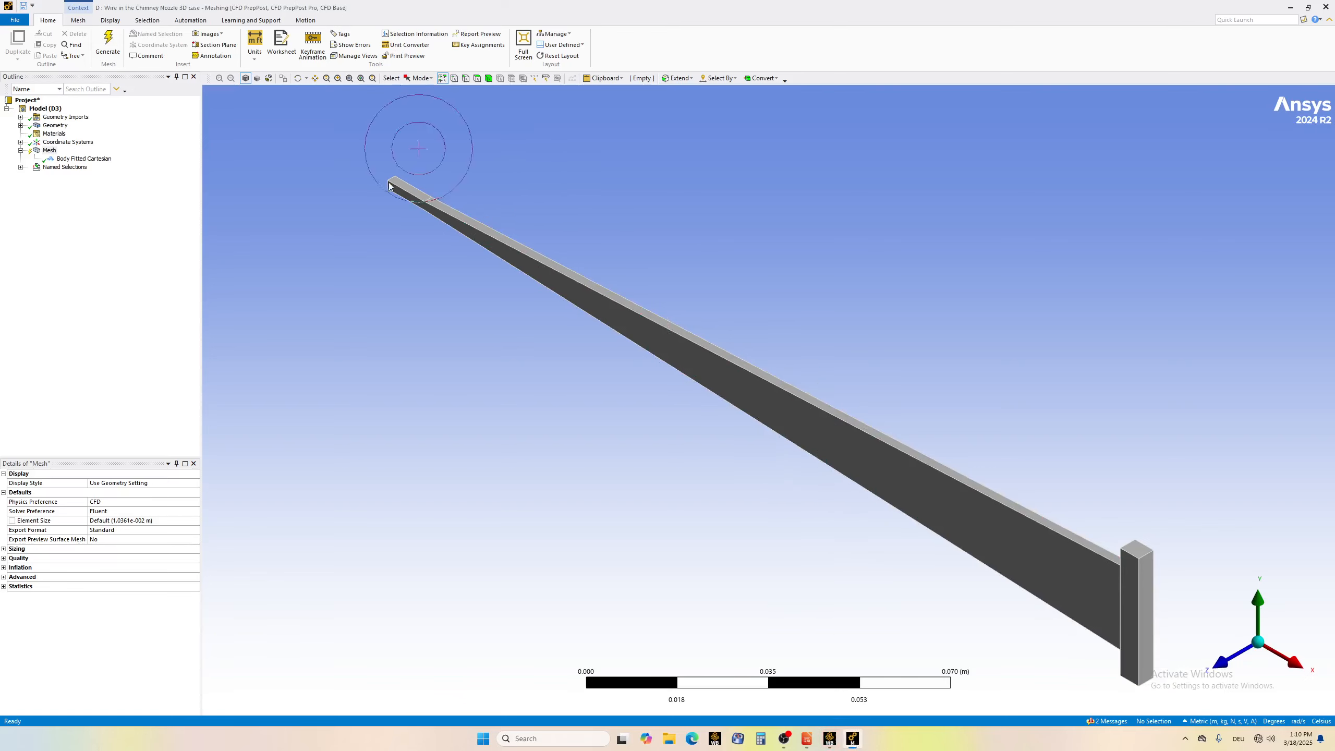
- Set the global mesh element size to 5e-4 m and update the mesh
left_click(135, 521)
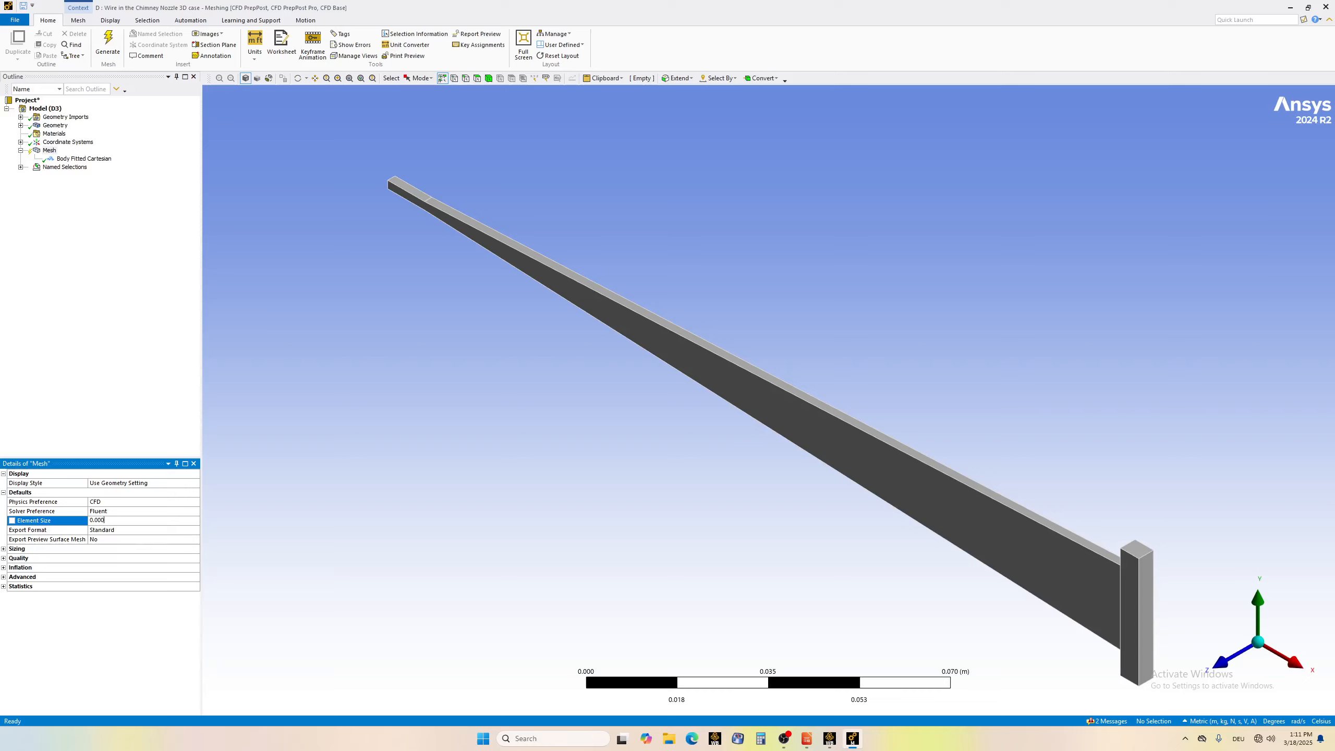
key("Return")
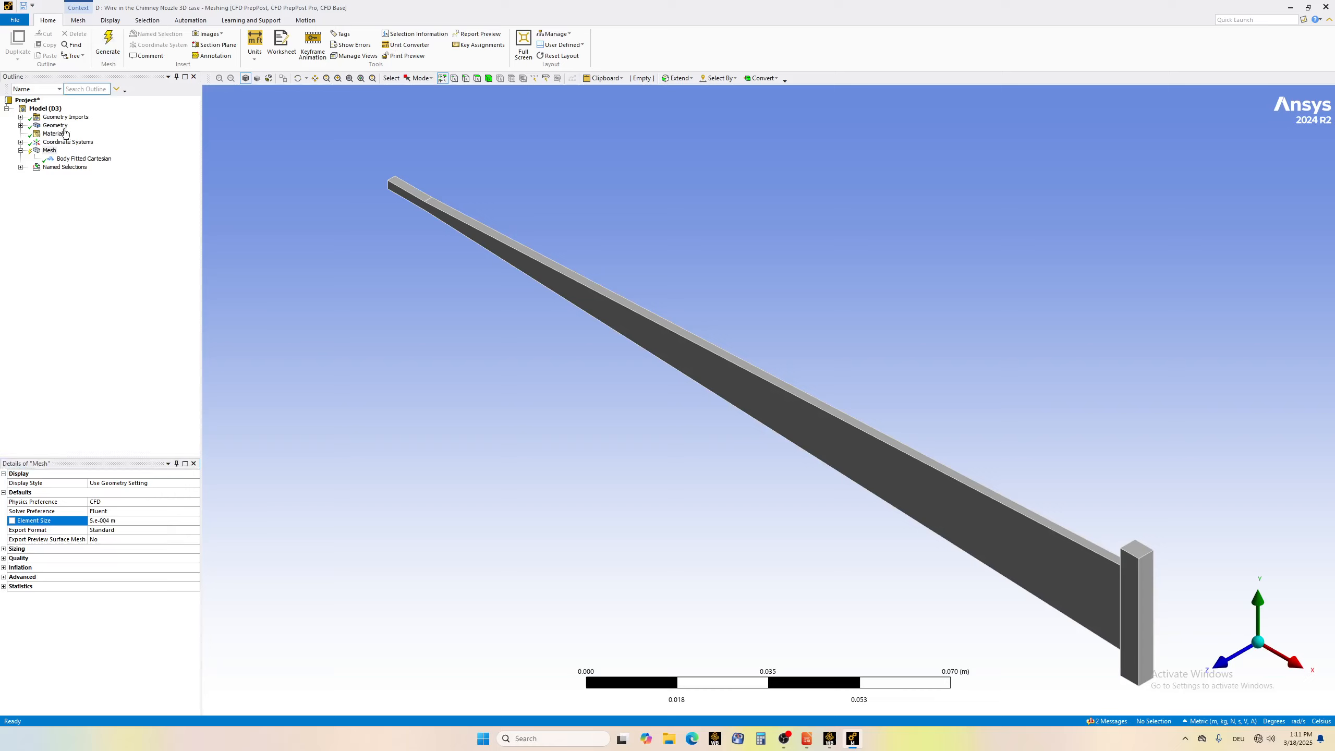
left_click(49, 149)
right_click(49, 150)
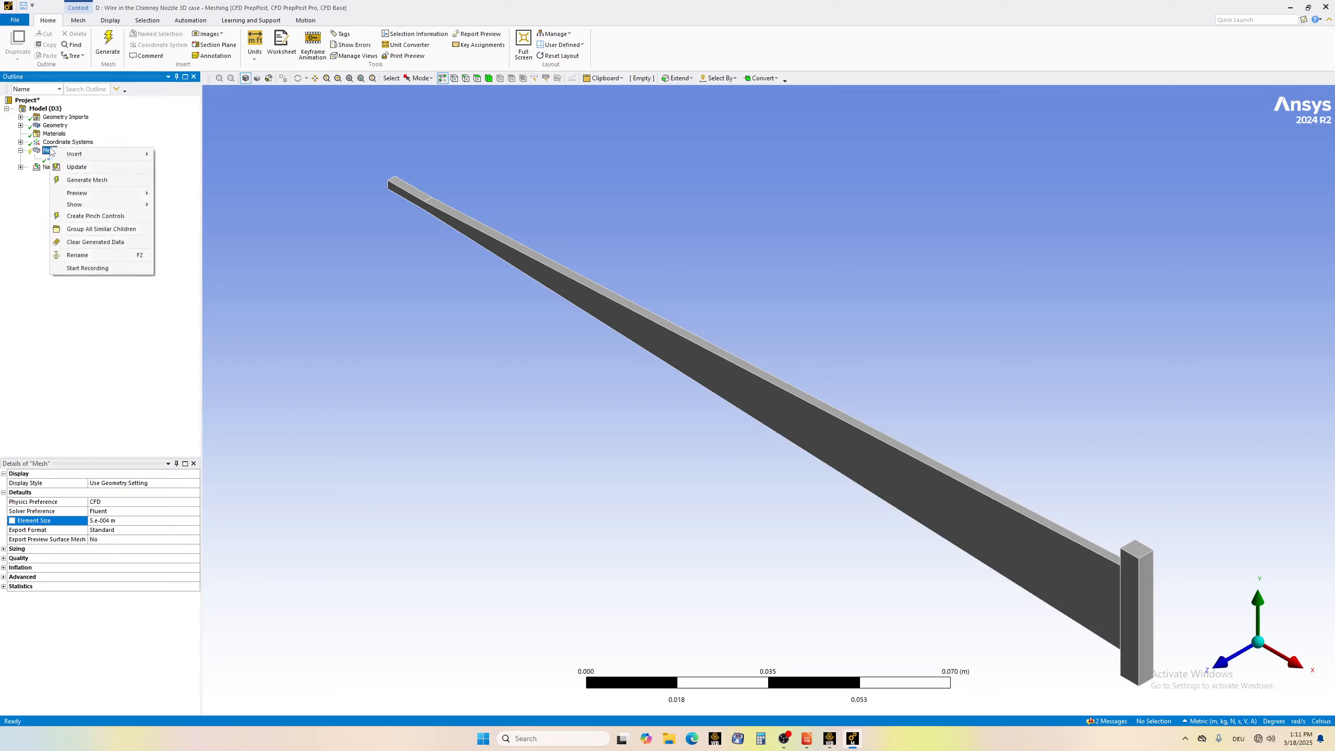
left_click(76, 168)
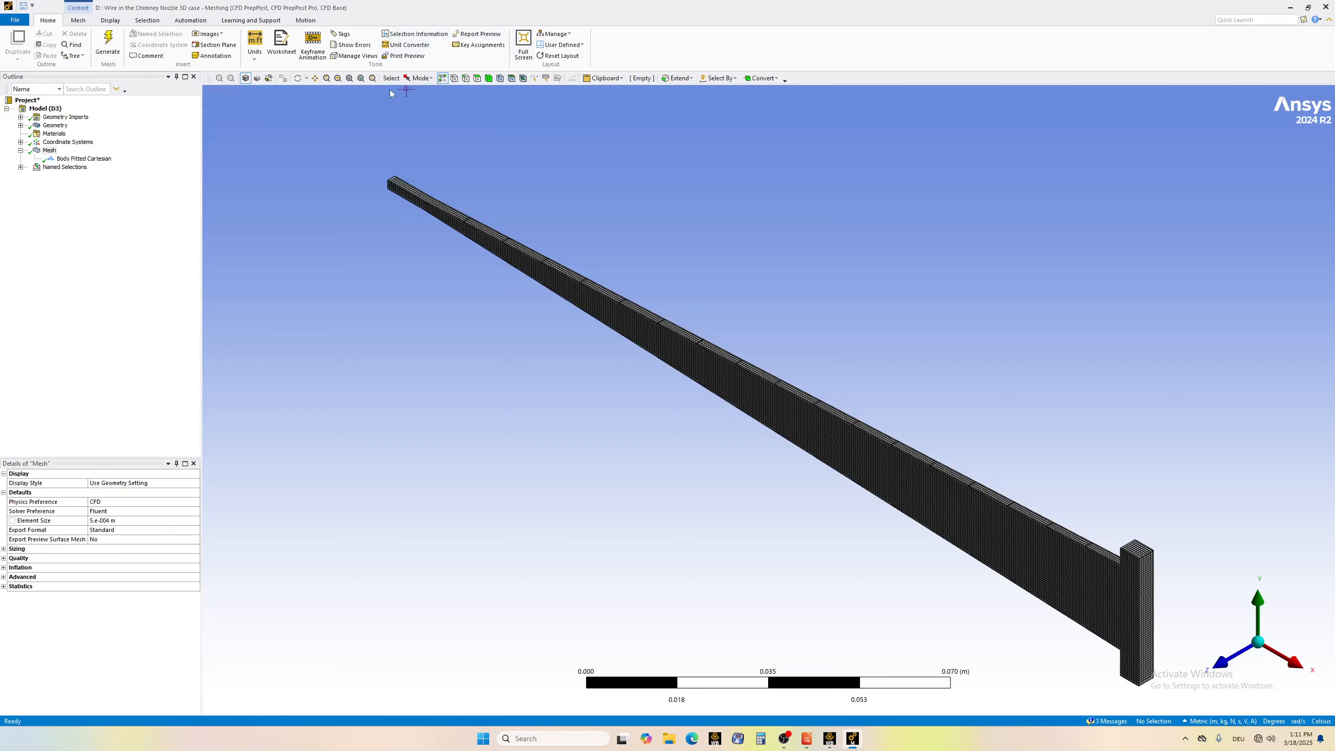
- Turn the model around and hide the large outer face of the tall block at the nozzle's wide end
left_click(297, 79)
left_click_drag(1102, 576, 868, 506)
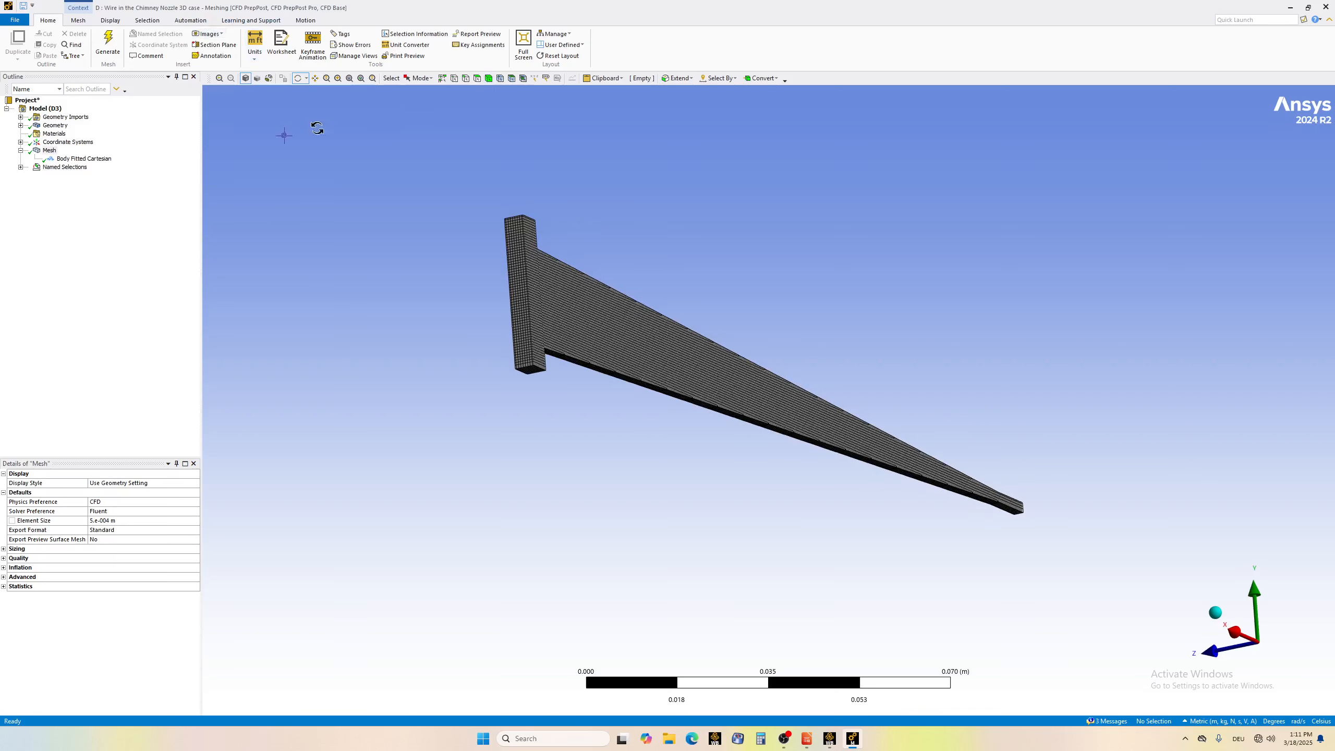
left_click(477, 78)
left_click(521, 313)
right_click(519, 309)
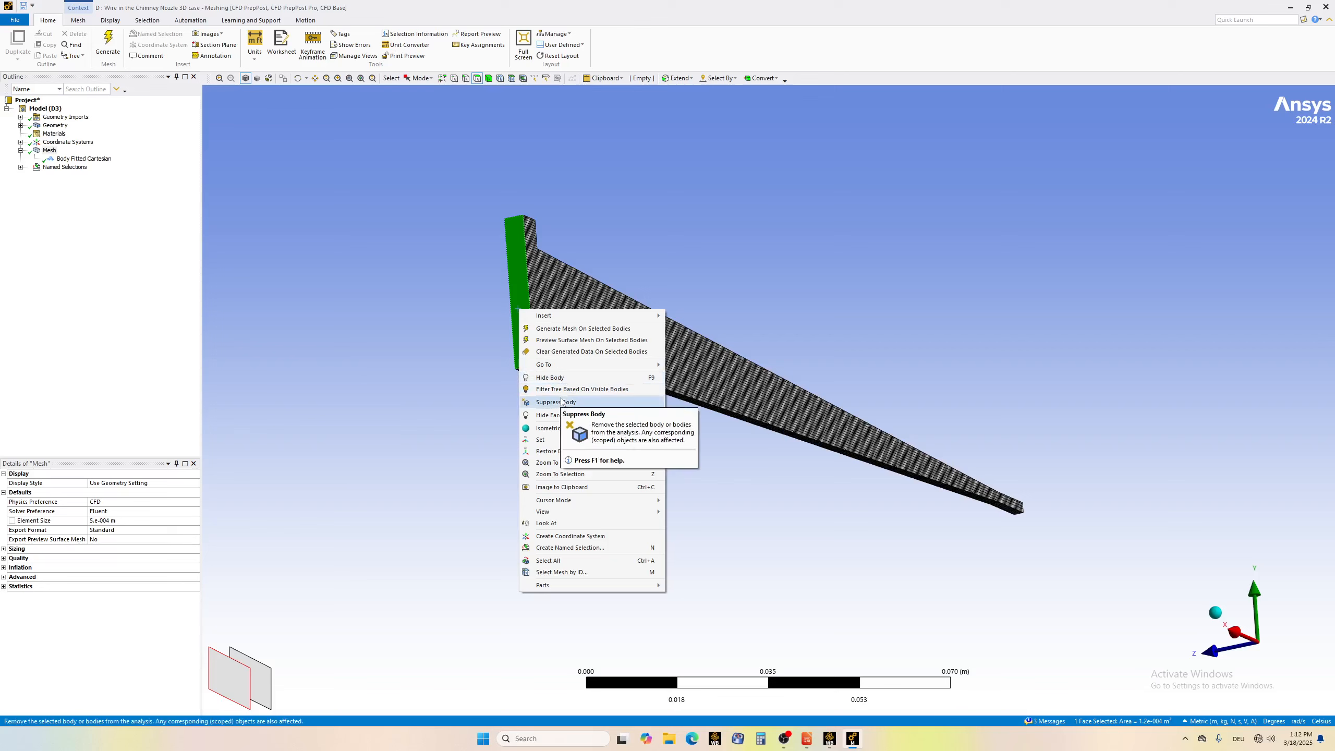
left_click(562, 415)
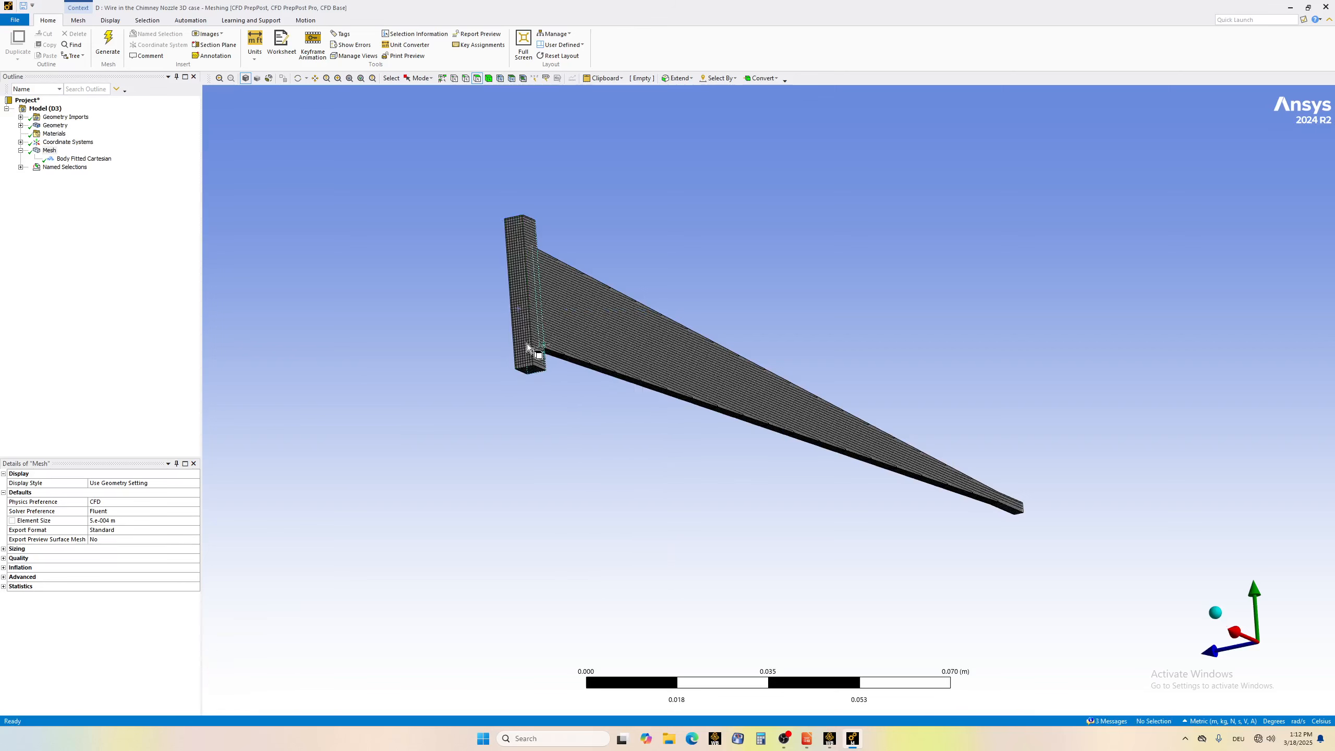
- Display the Solid body without its mesh and examine the block's interior and nozzle opening up close
left_click(21, 125)
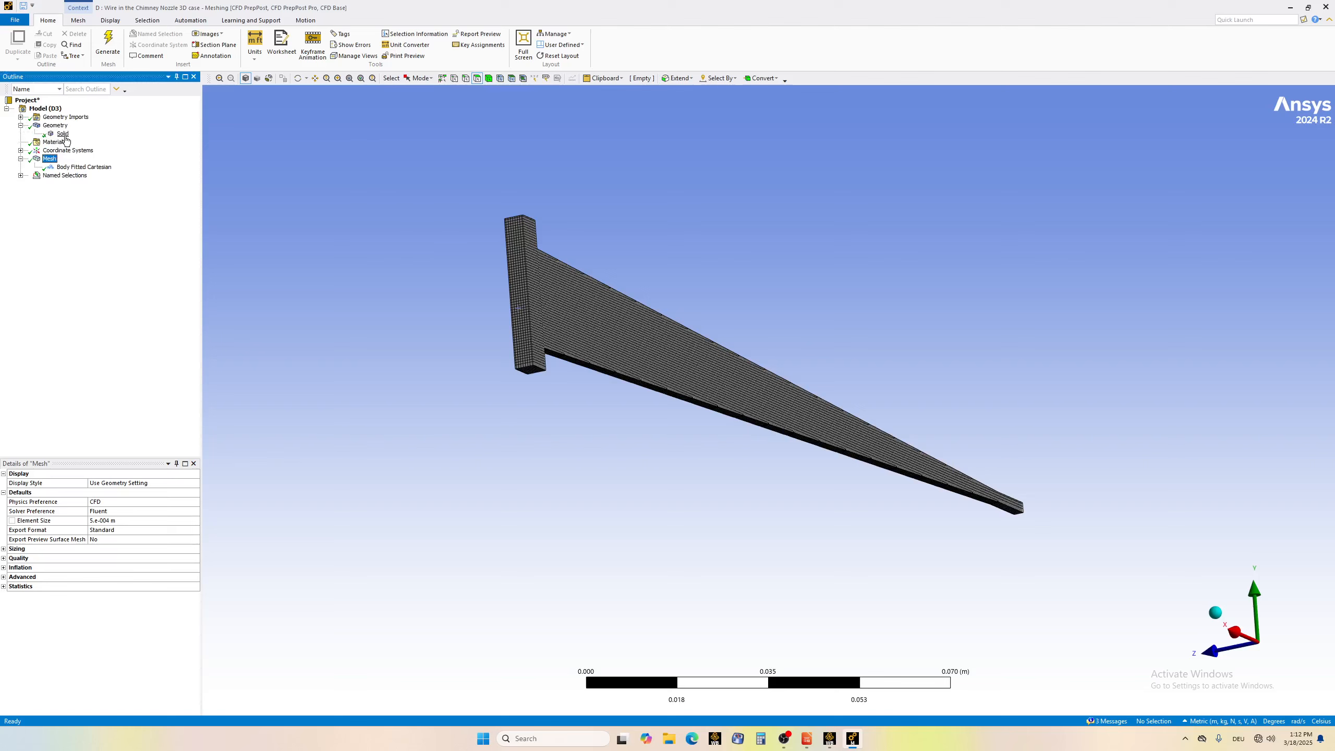
left_click(63, 134)
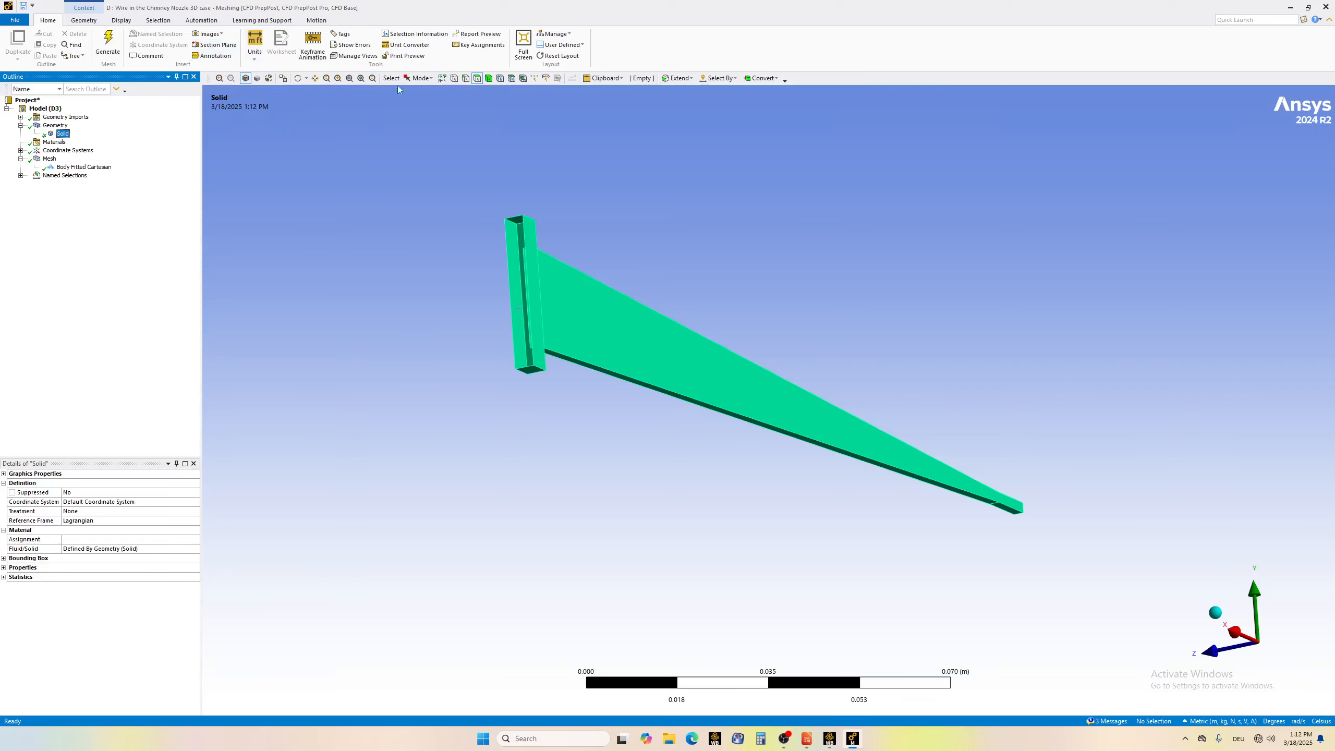
left_click(298, 79)
left_click_drag(527, 290, 780, 346)
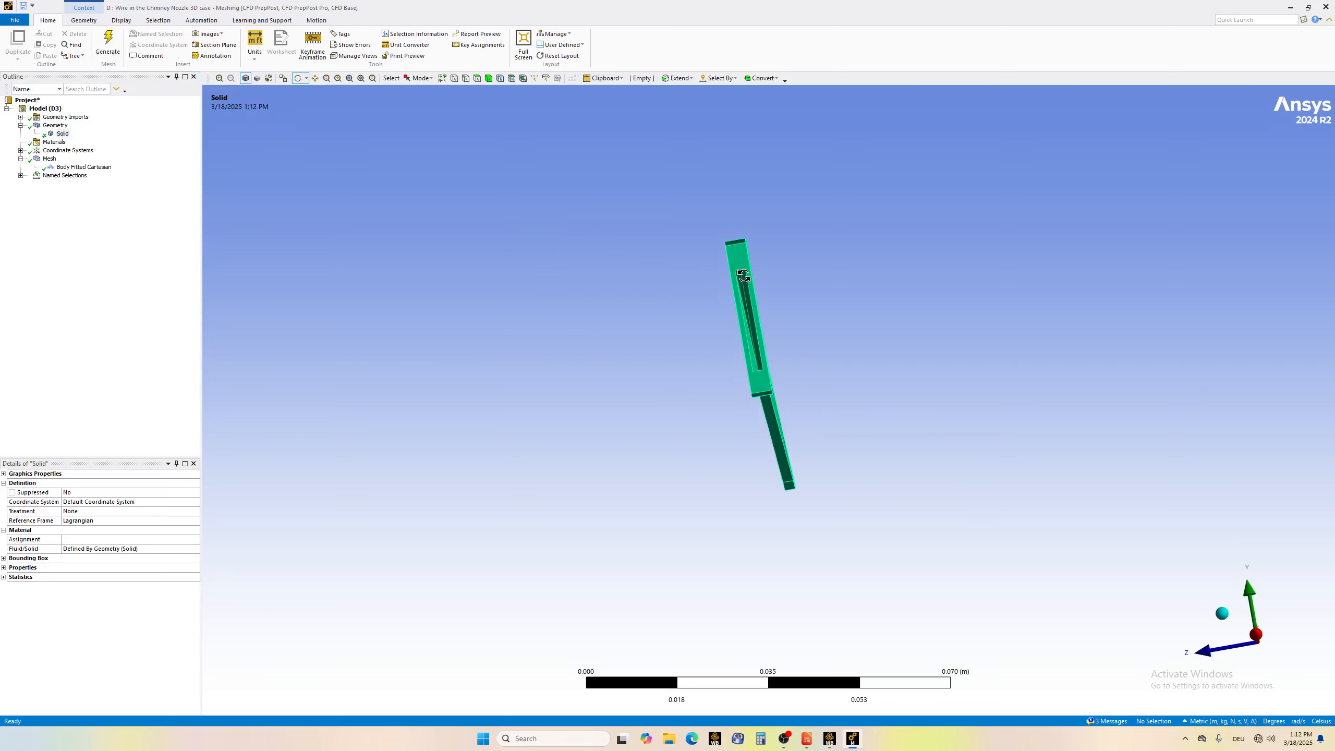
scroll(745, 284, "up", 5)
scroll(741, 263, "up", 3)
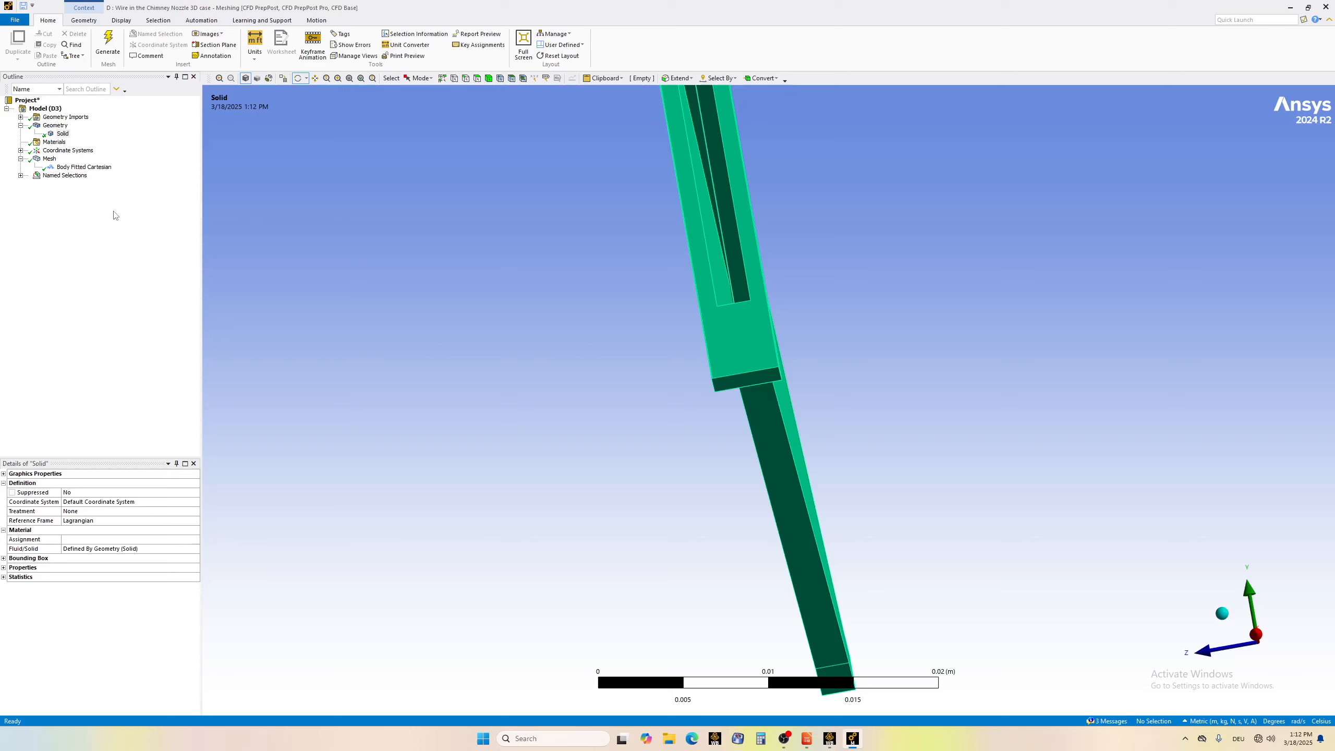
- Review the faces assigned to the named selections wall_wire1, wall_wire2, wall_wire3, pressureoutlet and pressureinlet
left_click(21, 176)
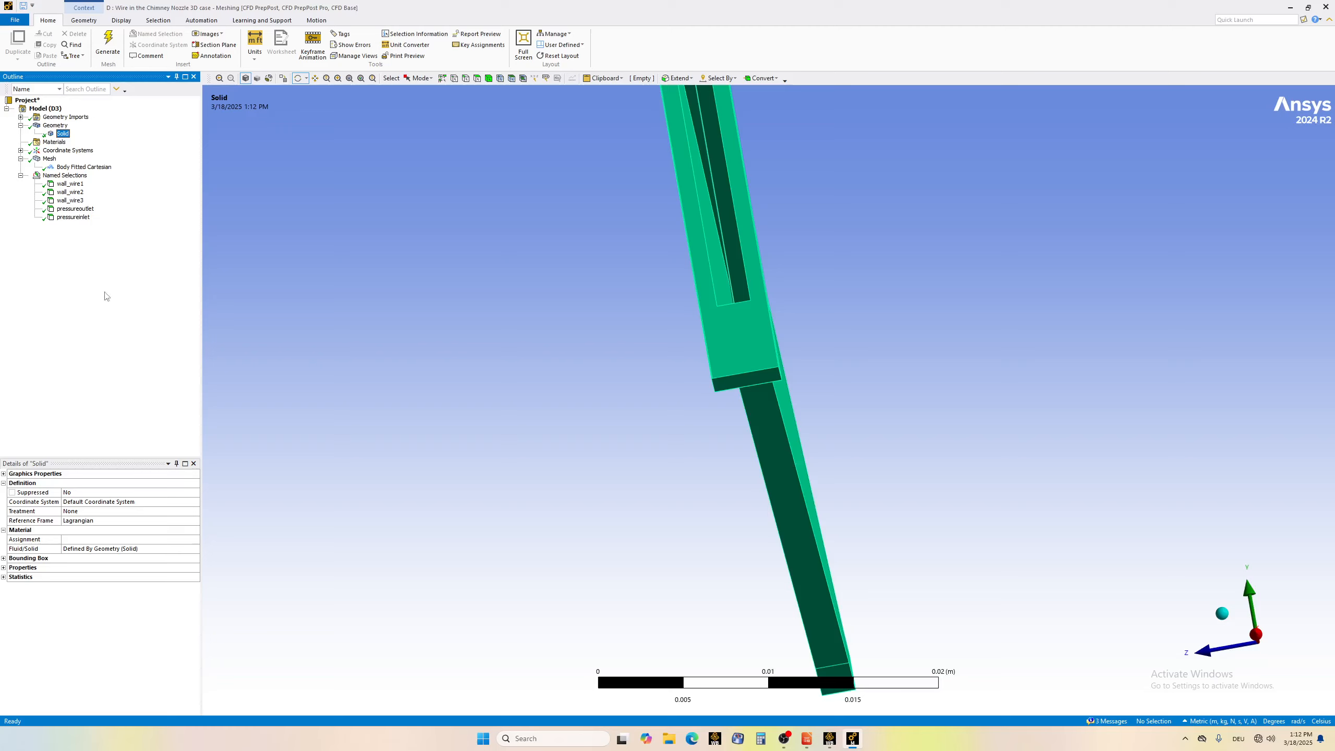
left_click(67, 185)
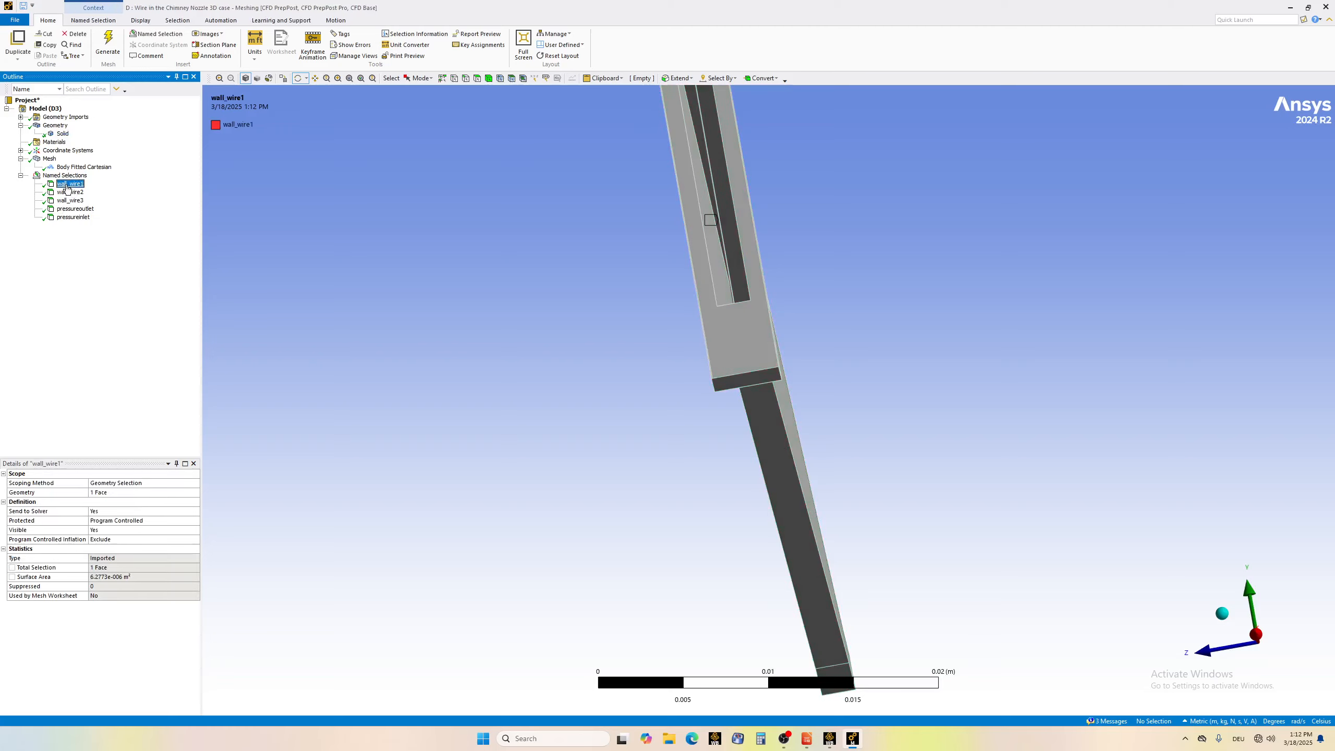
left_click(70, 193)
left_click(70, 200)
scroll(581, 372, "down", 1)
scroll(579, 371, "up", 1)
scroll(575, 372, "down", 2)
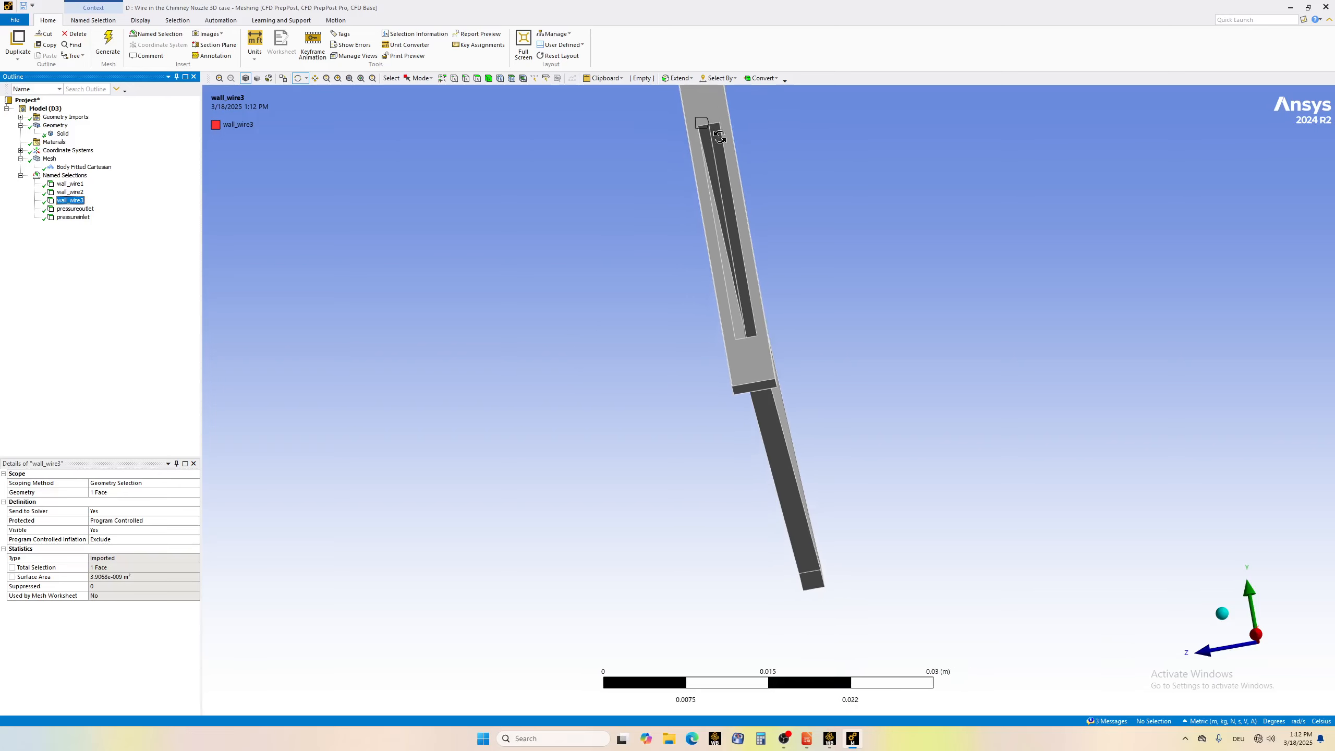
left_click(75, 208)
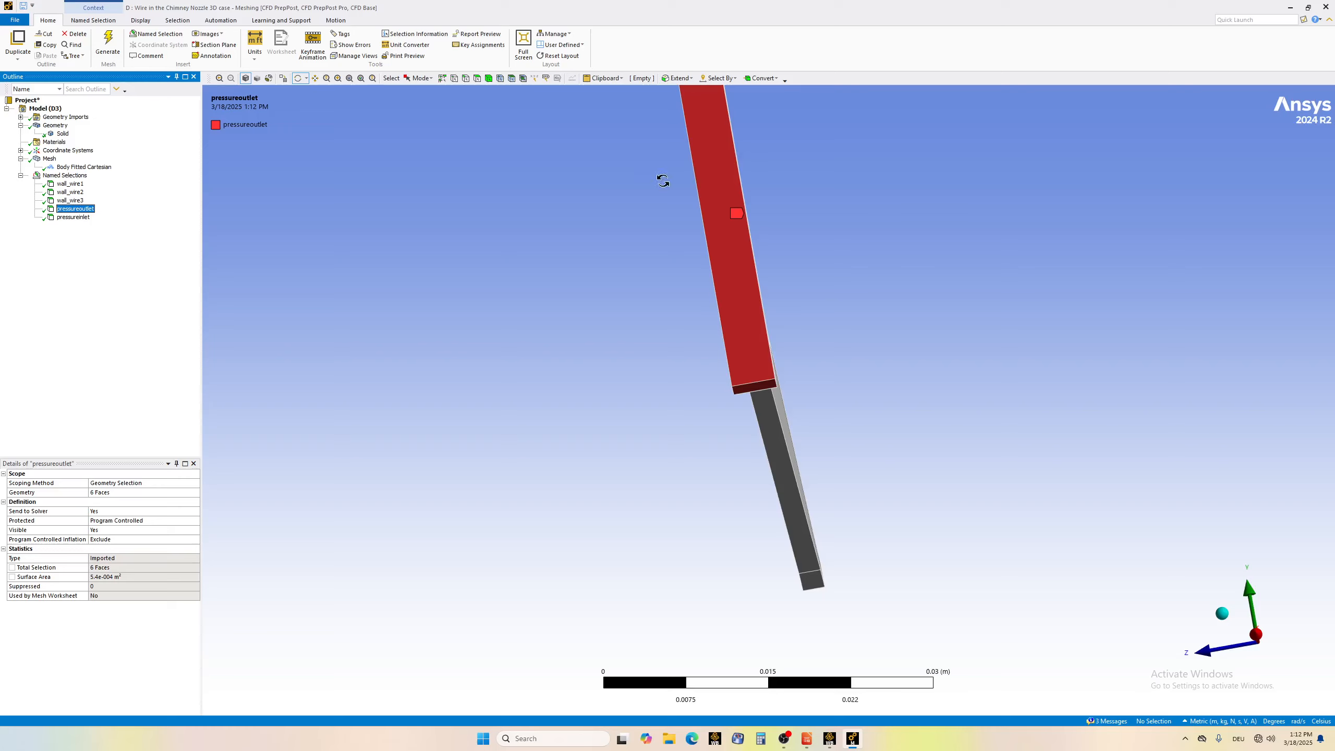
left_click(73, 217)
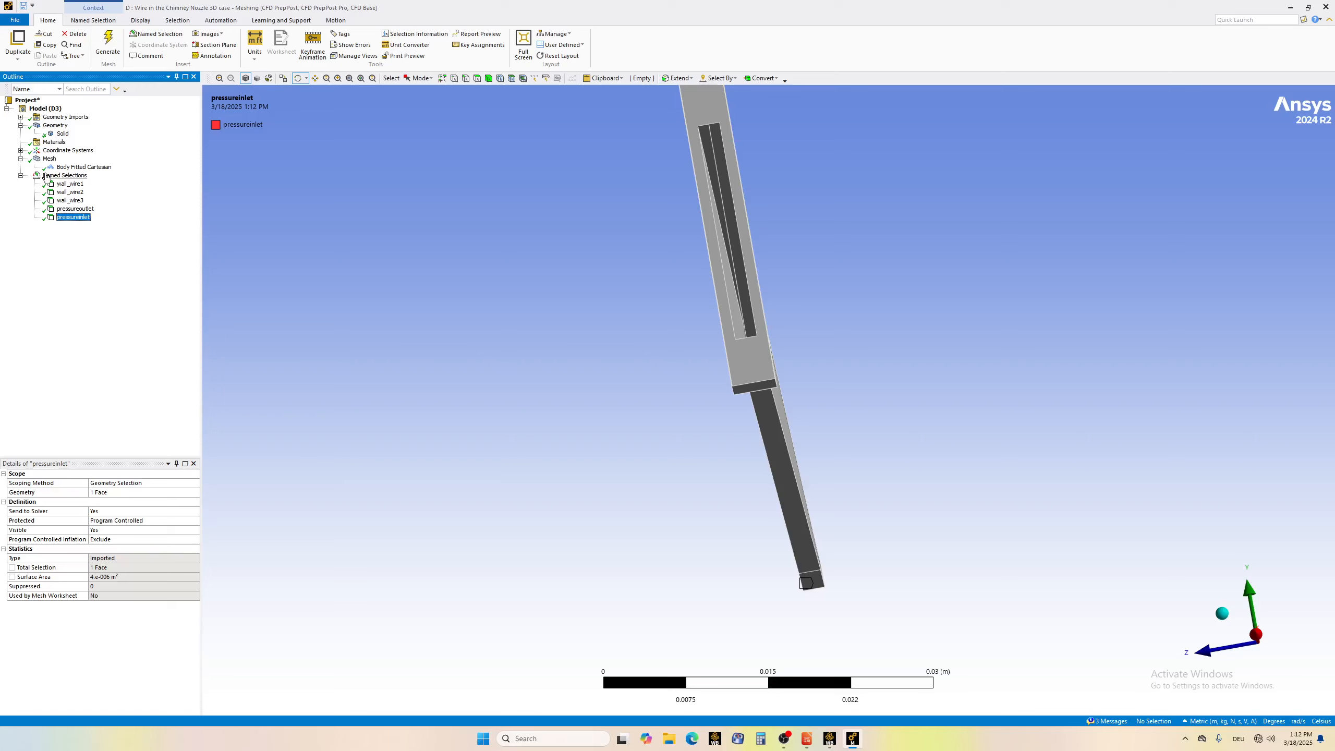
- Check the mesh statistics, refine the global element size to 3e-4 m and update the mesh
left_click(49, 159)
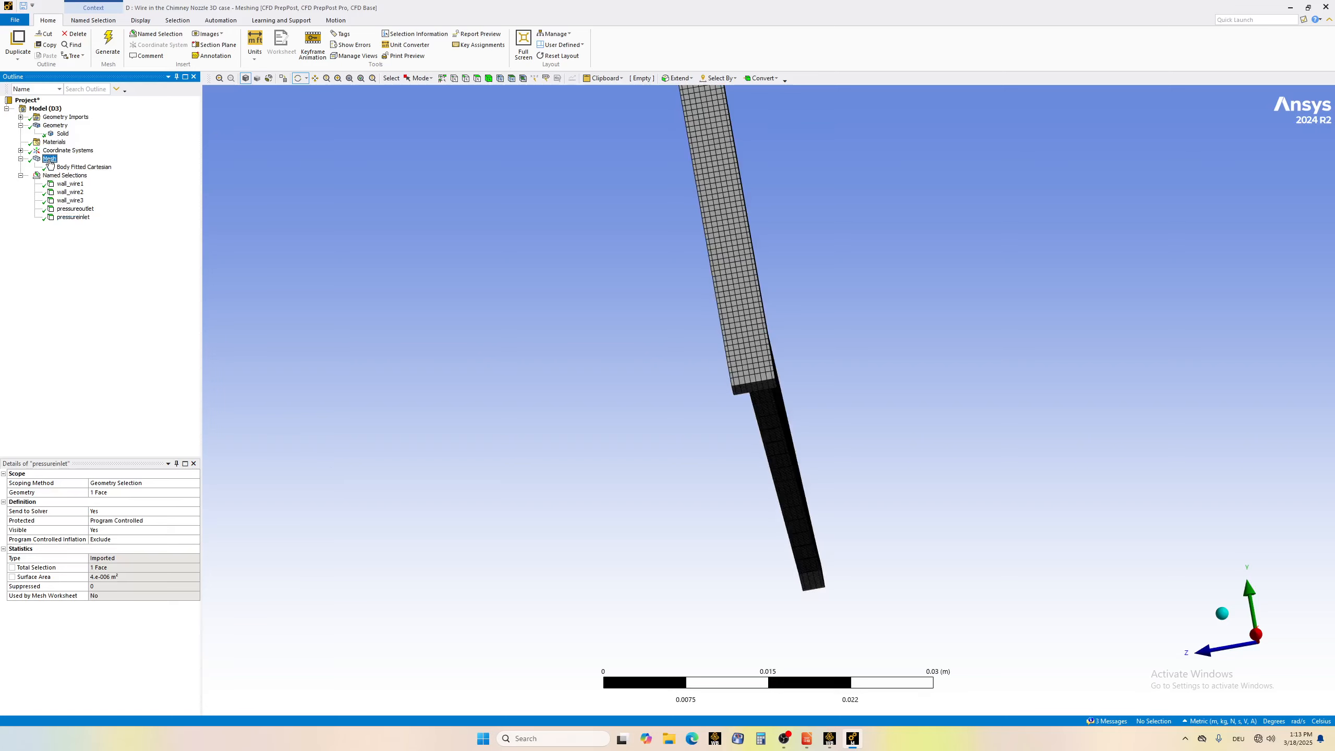
left_click(3, 586)
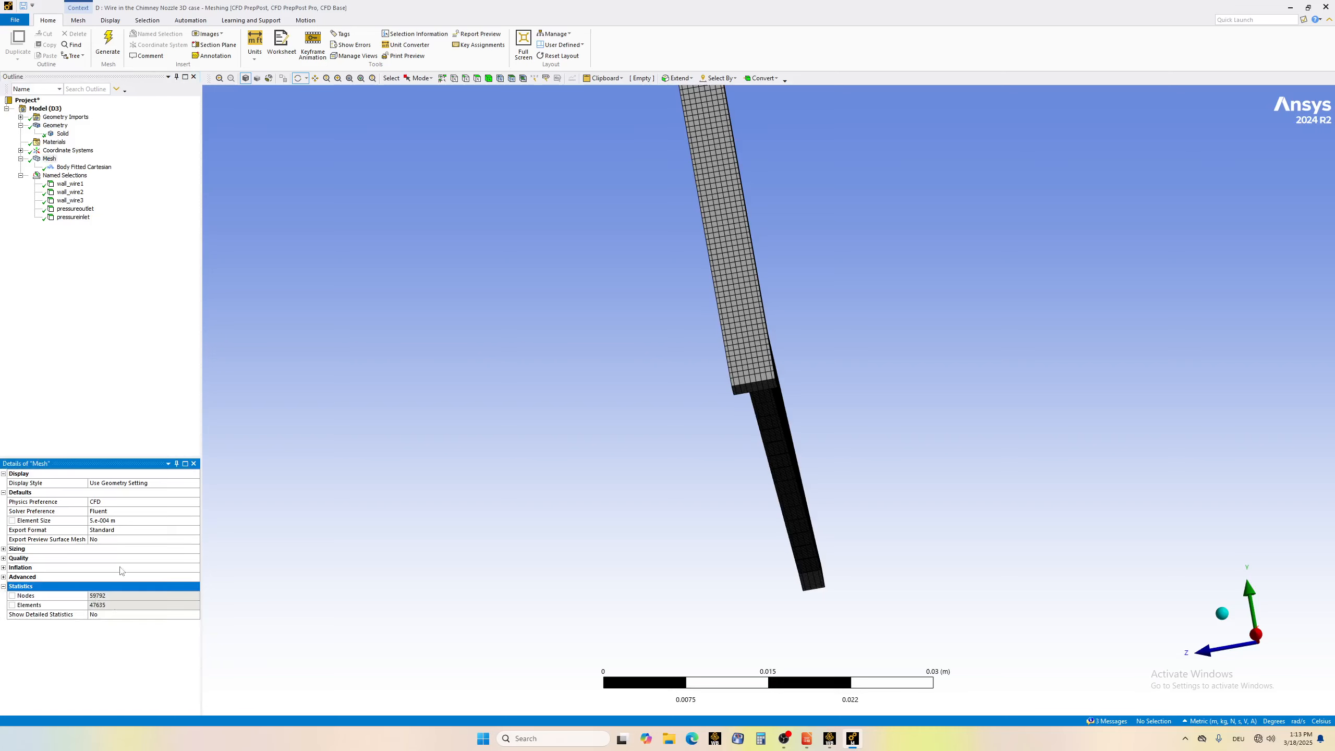
left_click(112, 520)
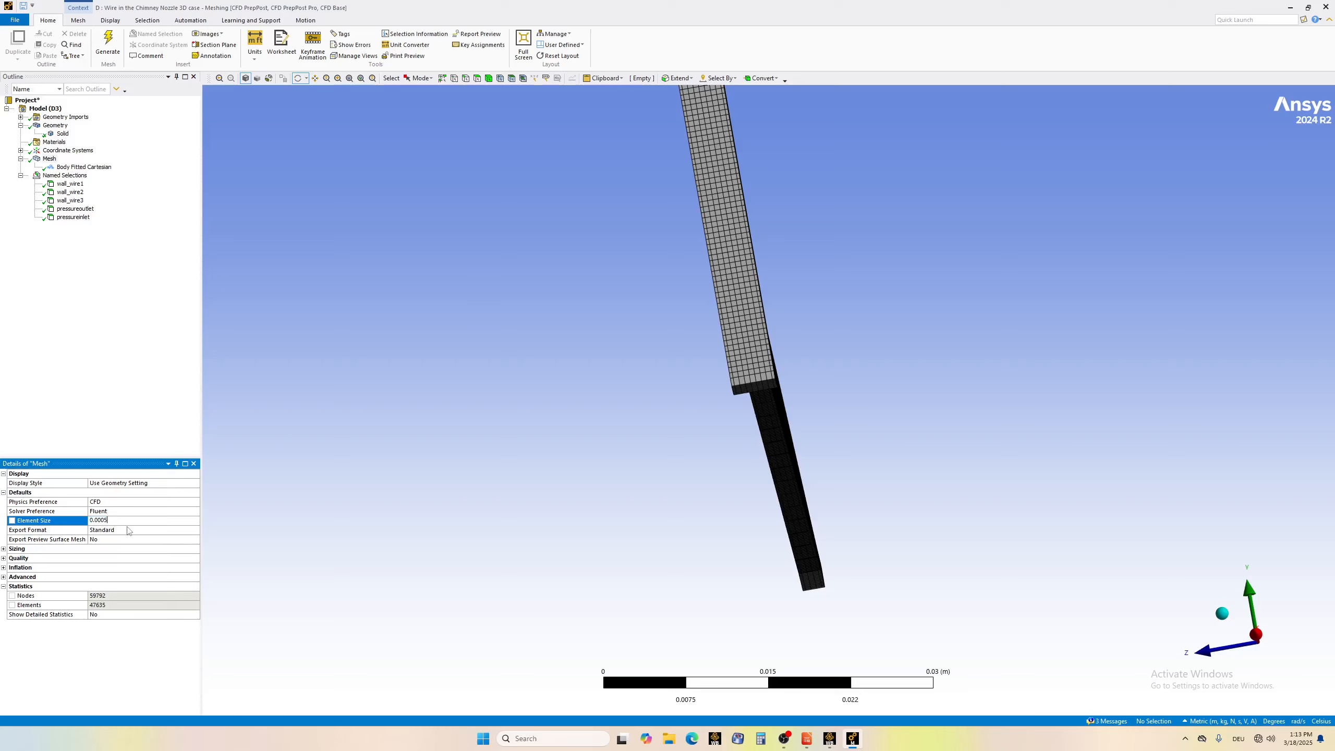
key("Return")
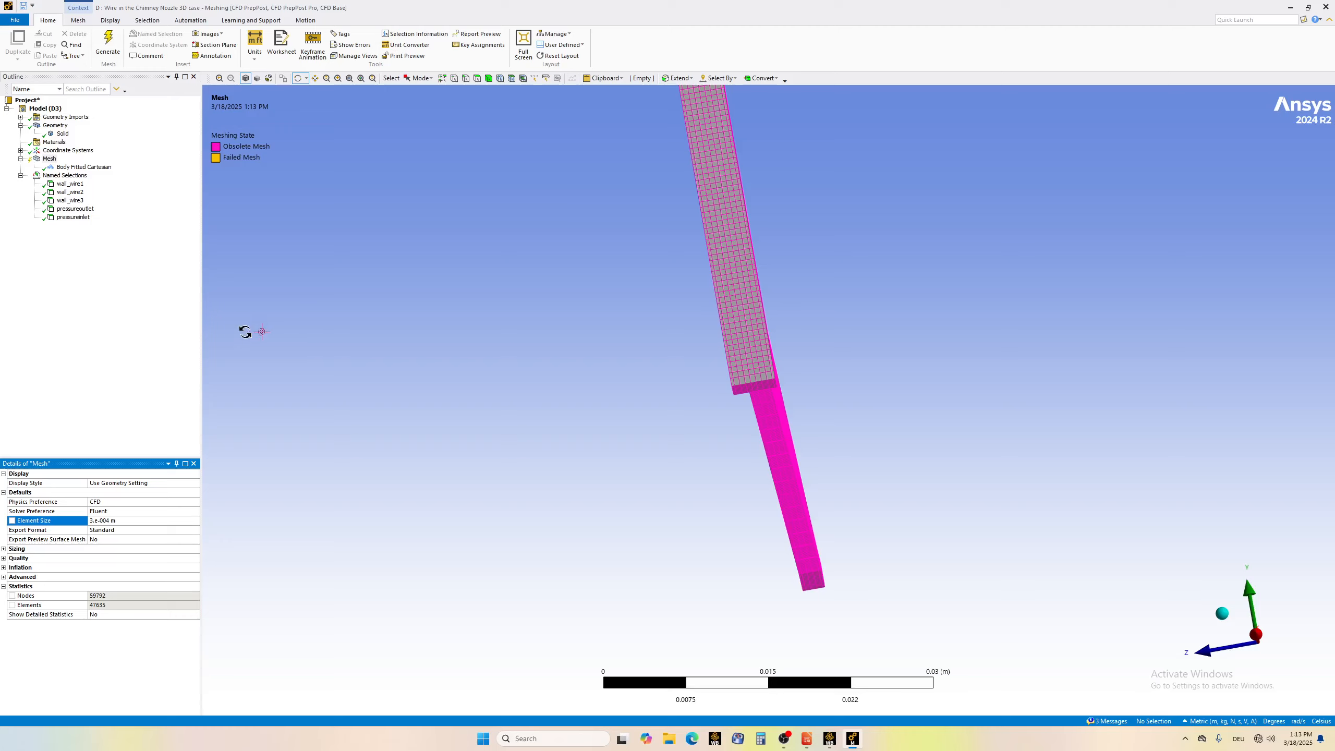
left_click(51, 159)
right_click(53, 160)
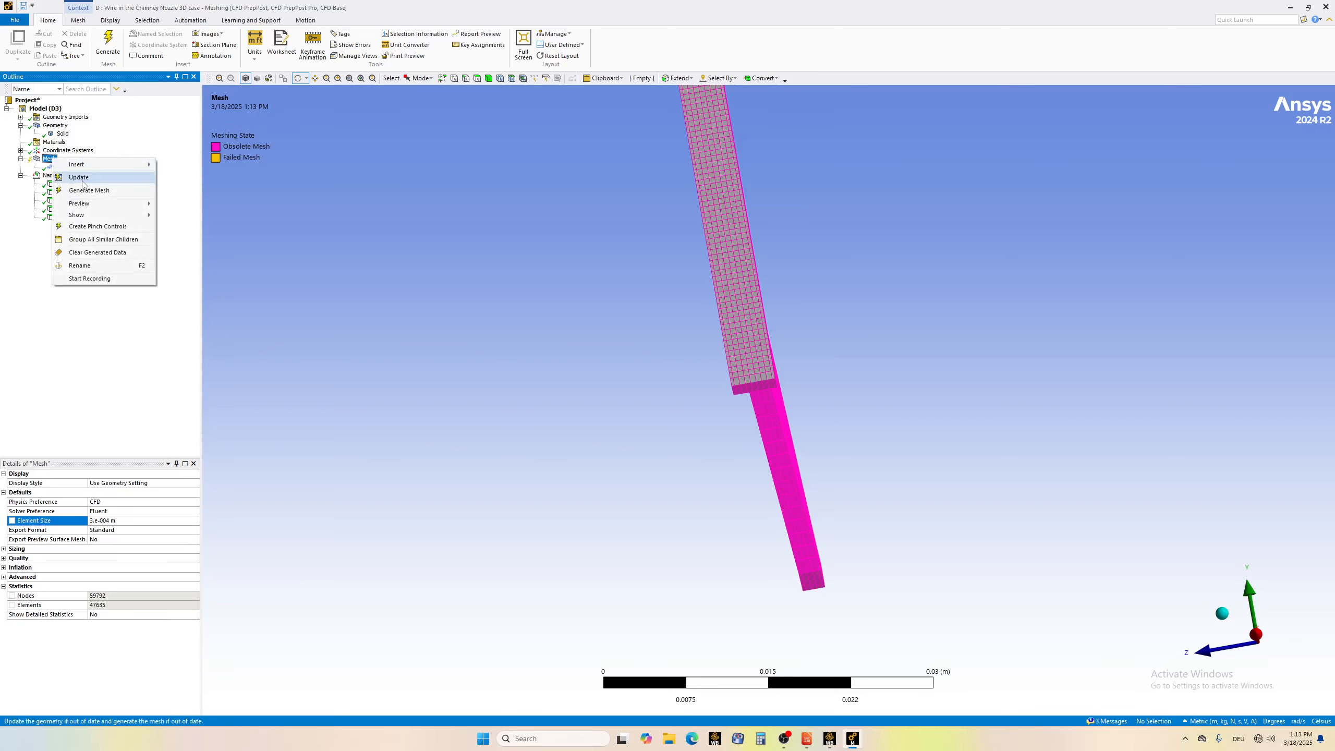
left_click(79, 178)
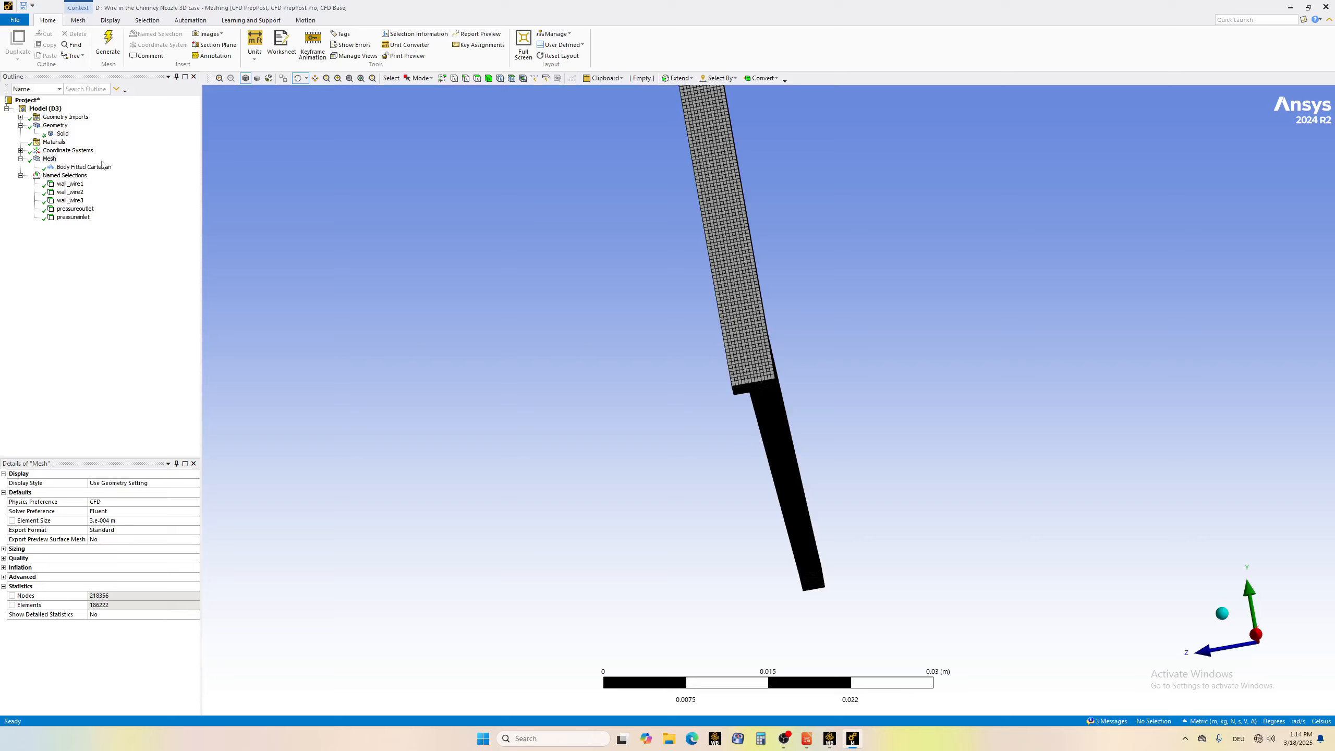
- Review the Cartesian method and global sizing settings, and set the mesh quality smoothing to High
left_click(71, 168)
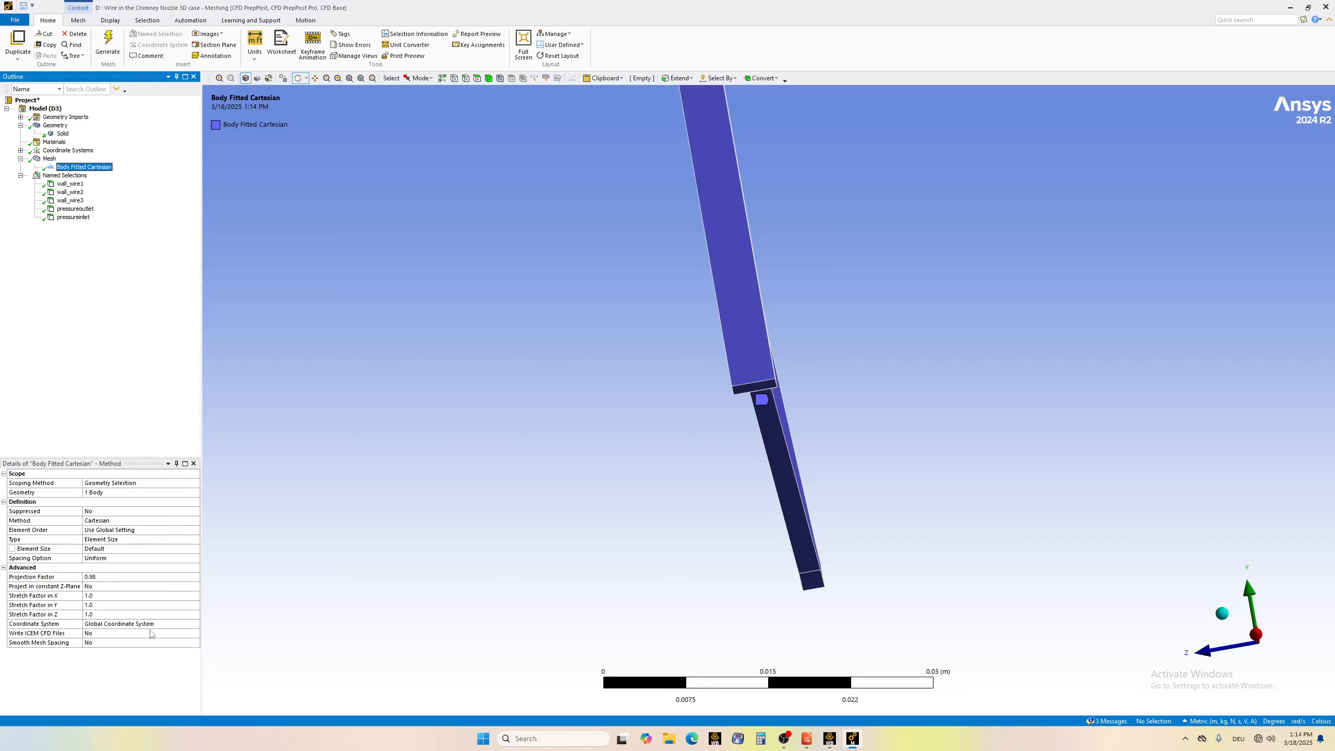
left_click(51, 159)
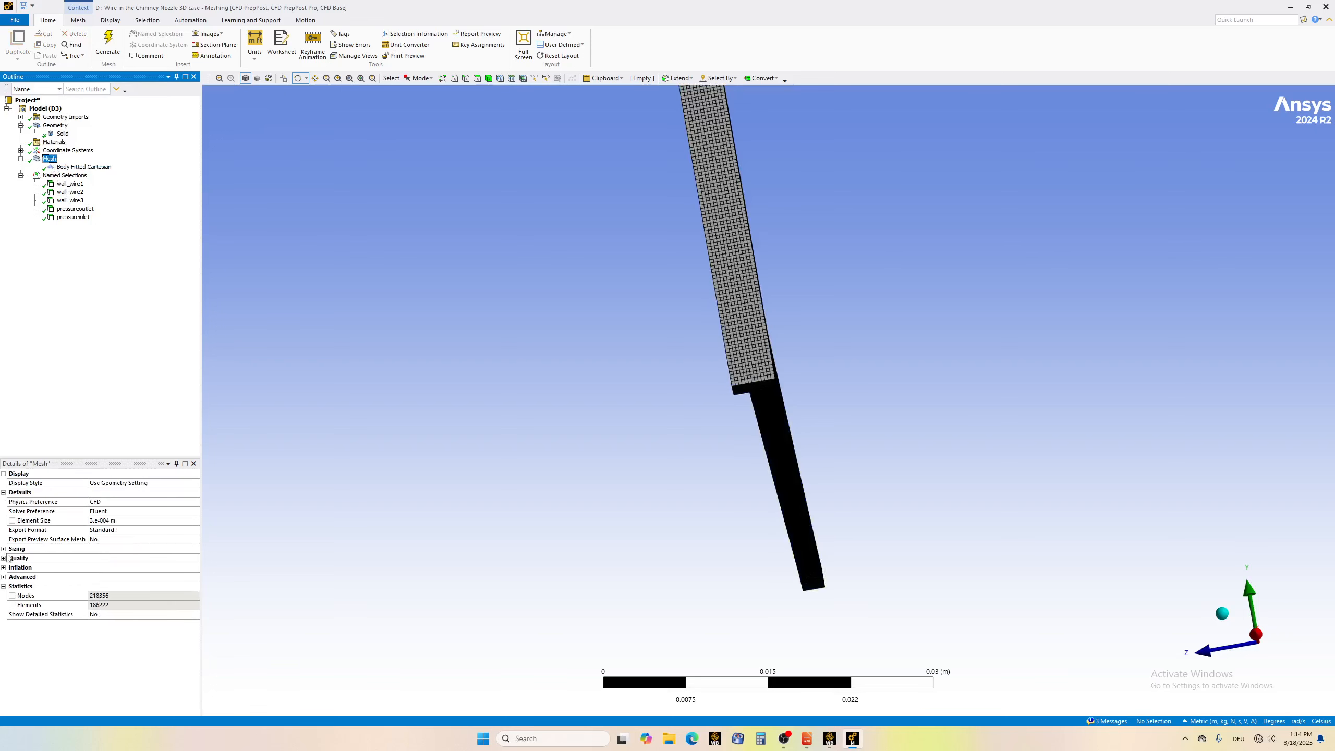
left_click(4, 549)
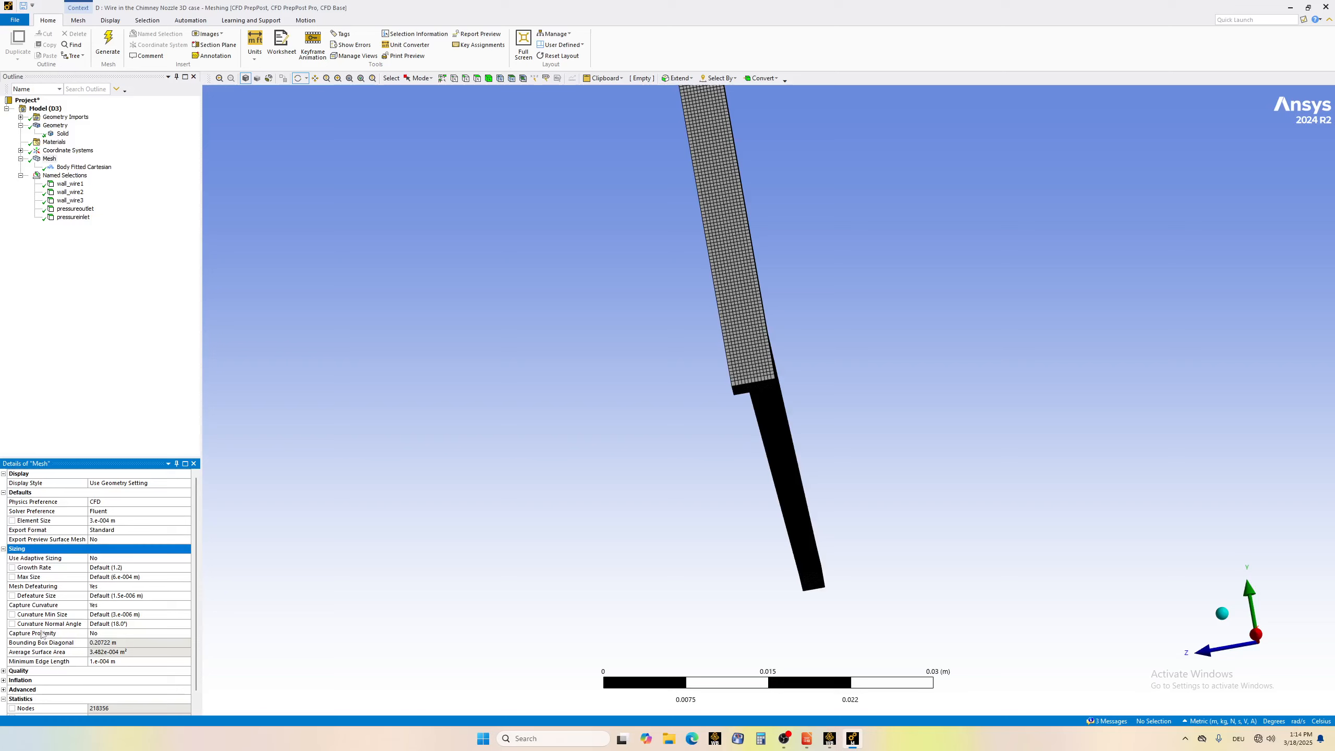
left_click(4, 549)
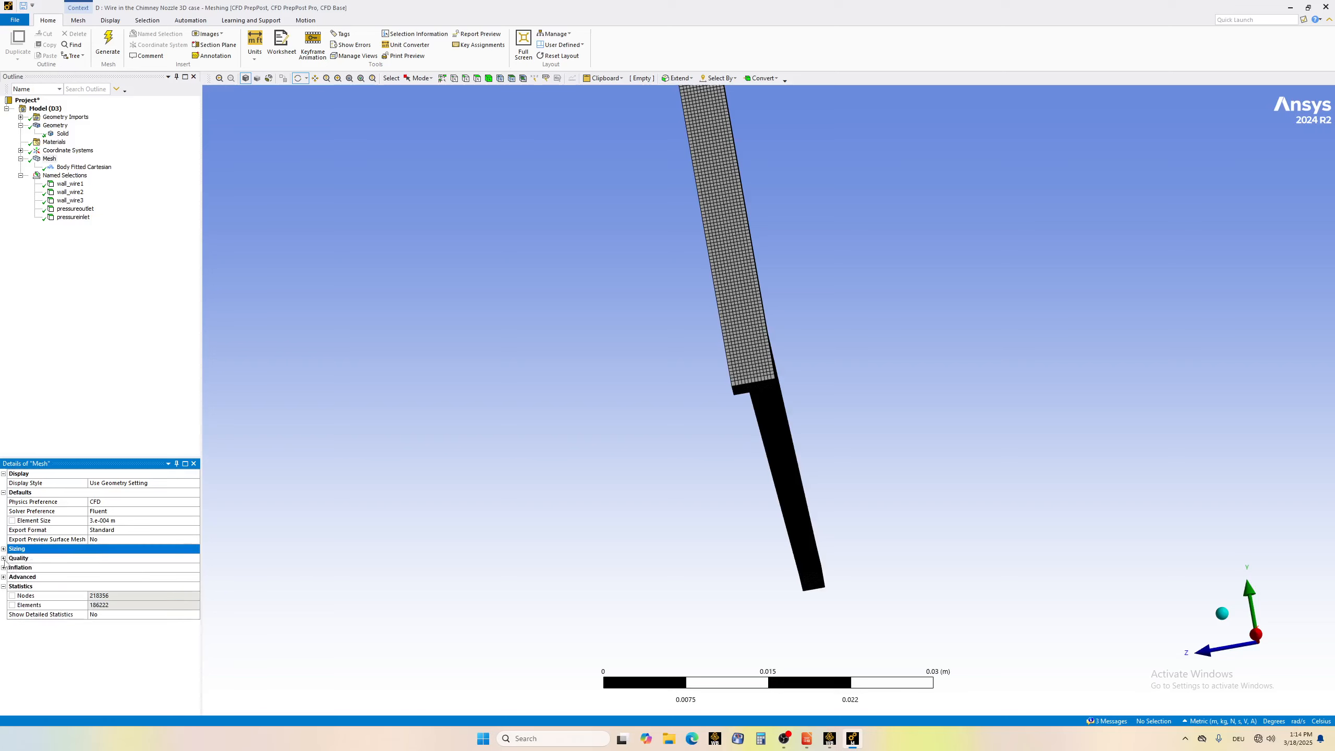
left_click(3, 559)
left_click(112, 587)
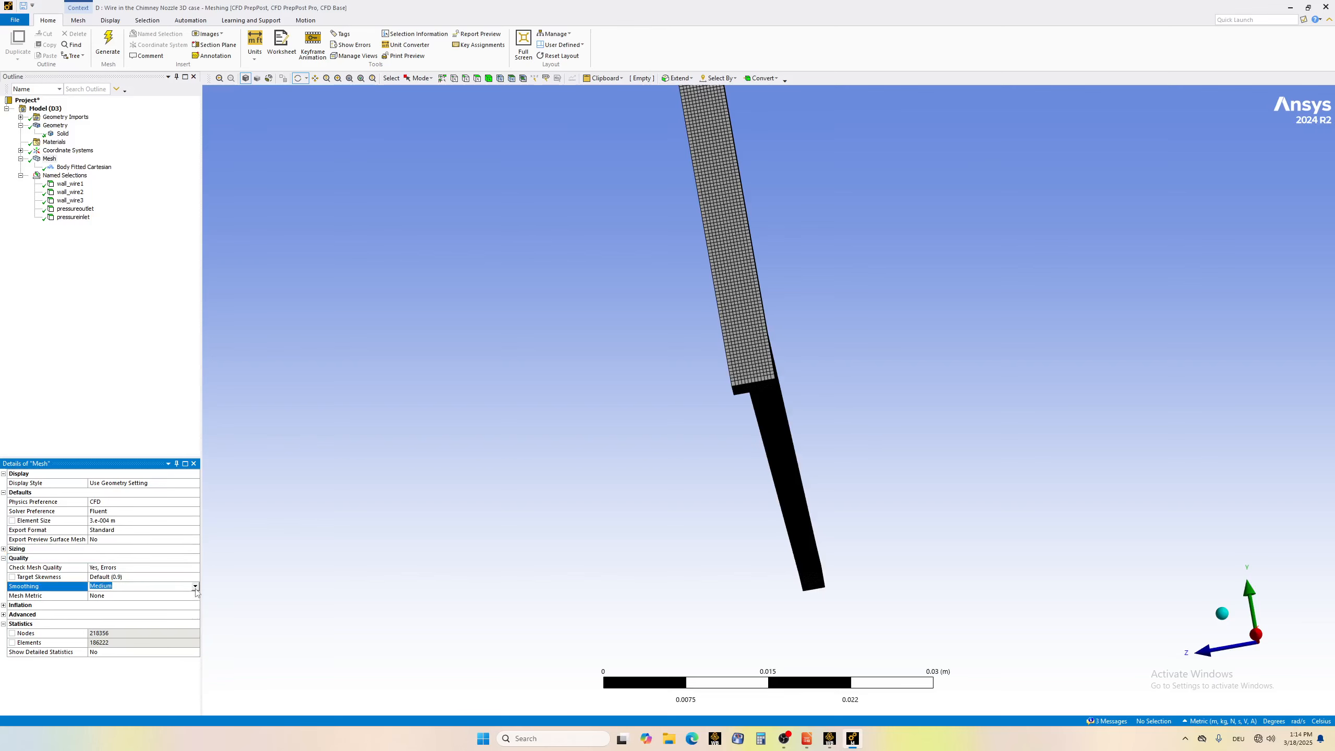
left_click(195, 587)
left_click(106, 613)
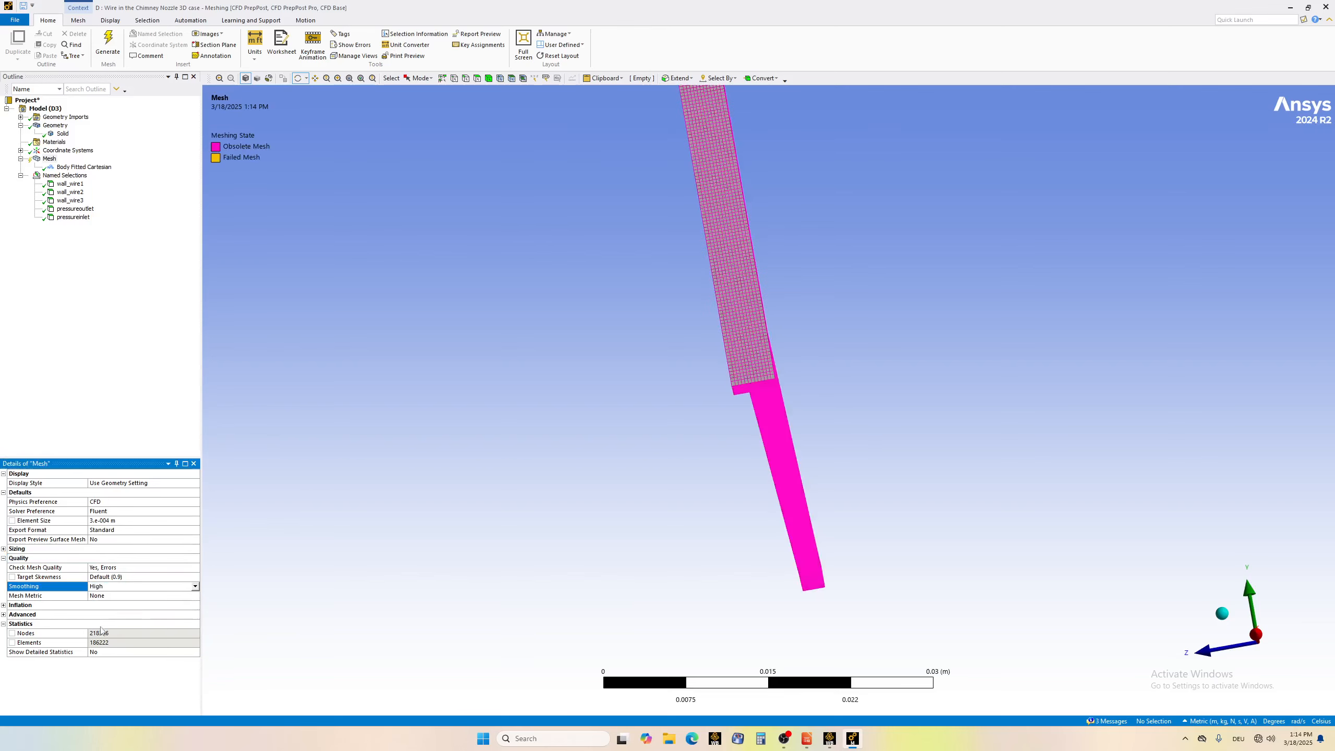
- Set the mesh metric to Element Quality and update the mesh
left_click(106, 596)
left_click(195, 596)
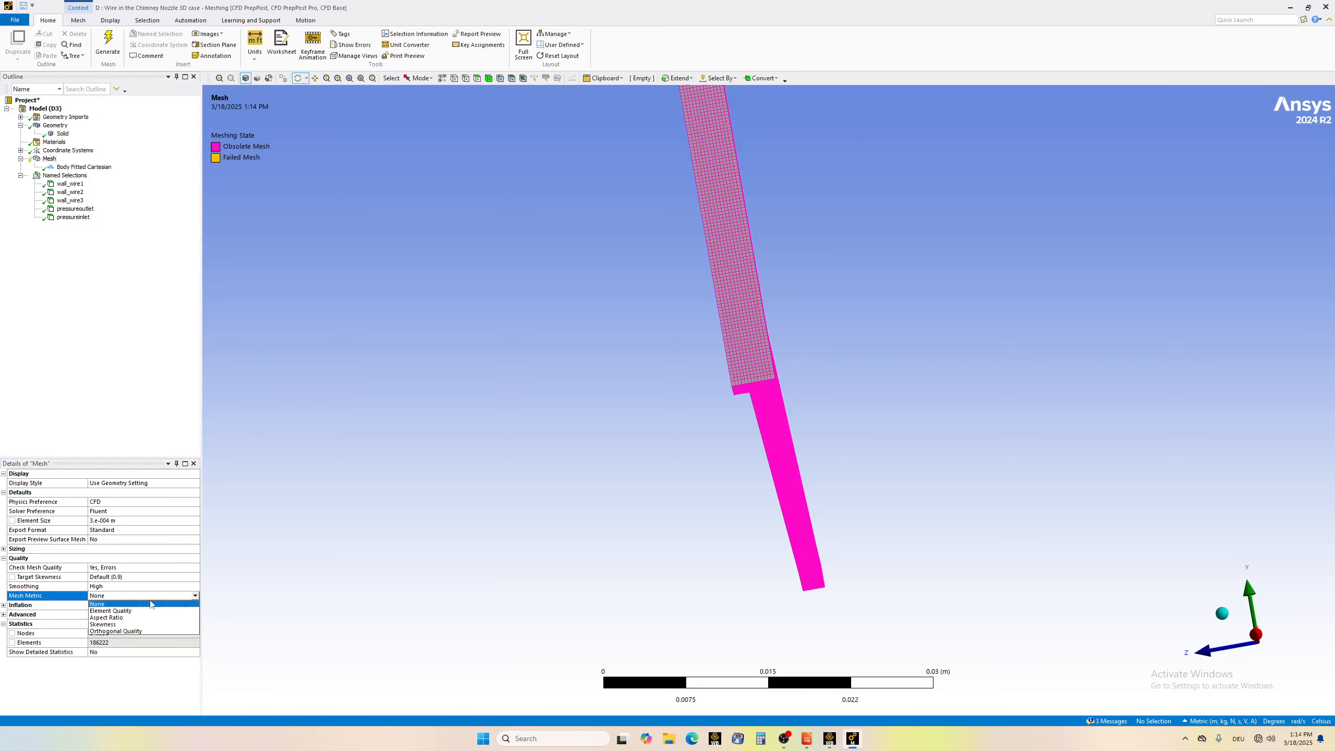
left_click(125, 610)
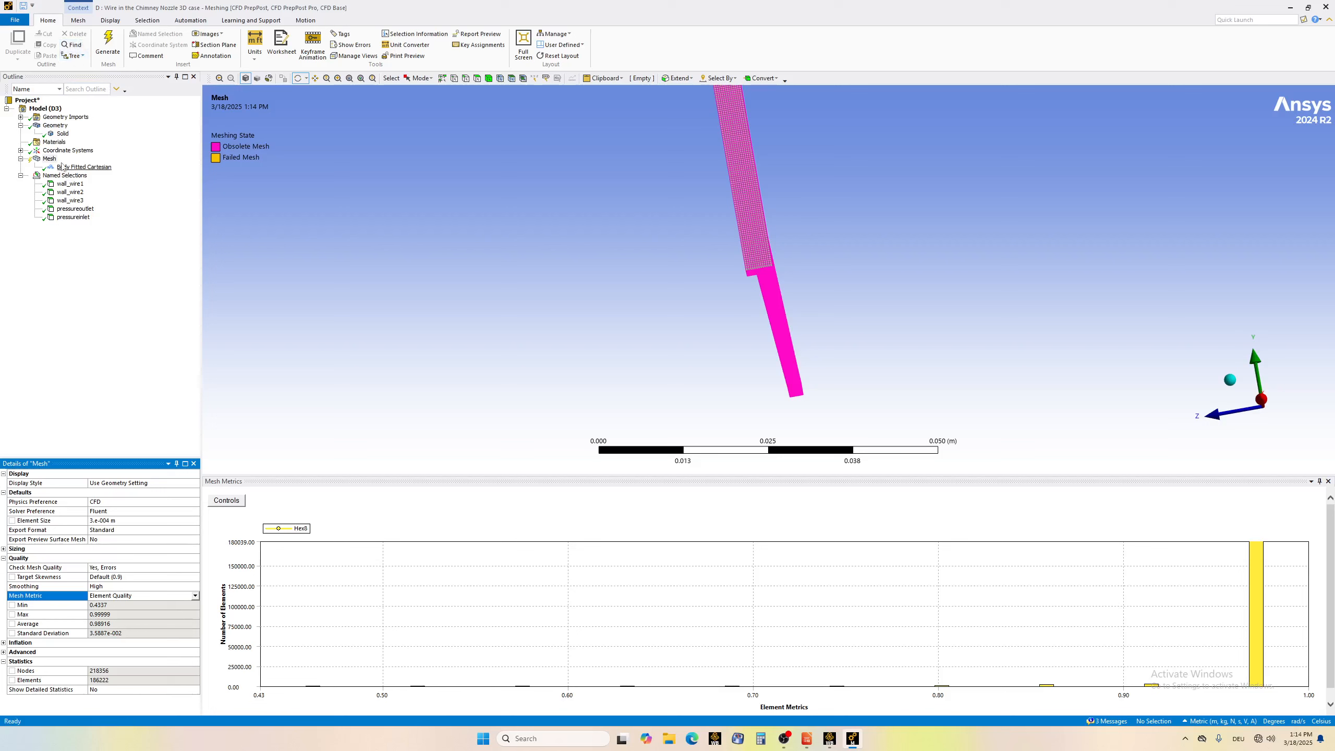
left_click(49, 159)
right_click(48, 159)
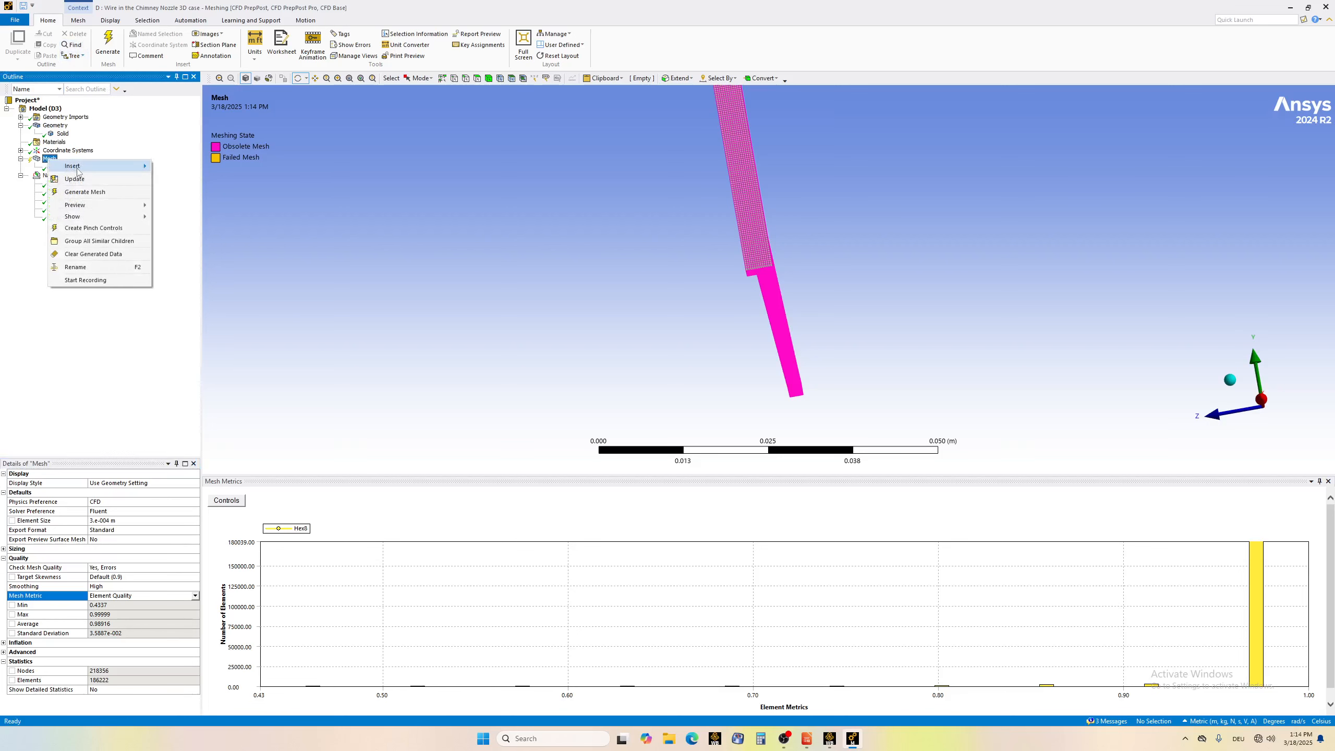
left_click(176, 320)
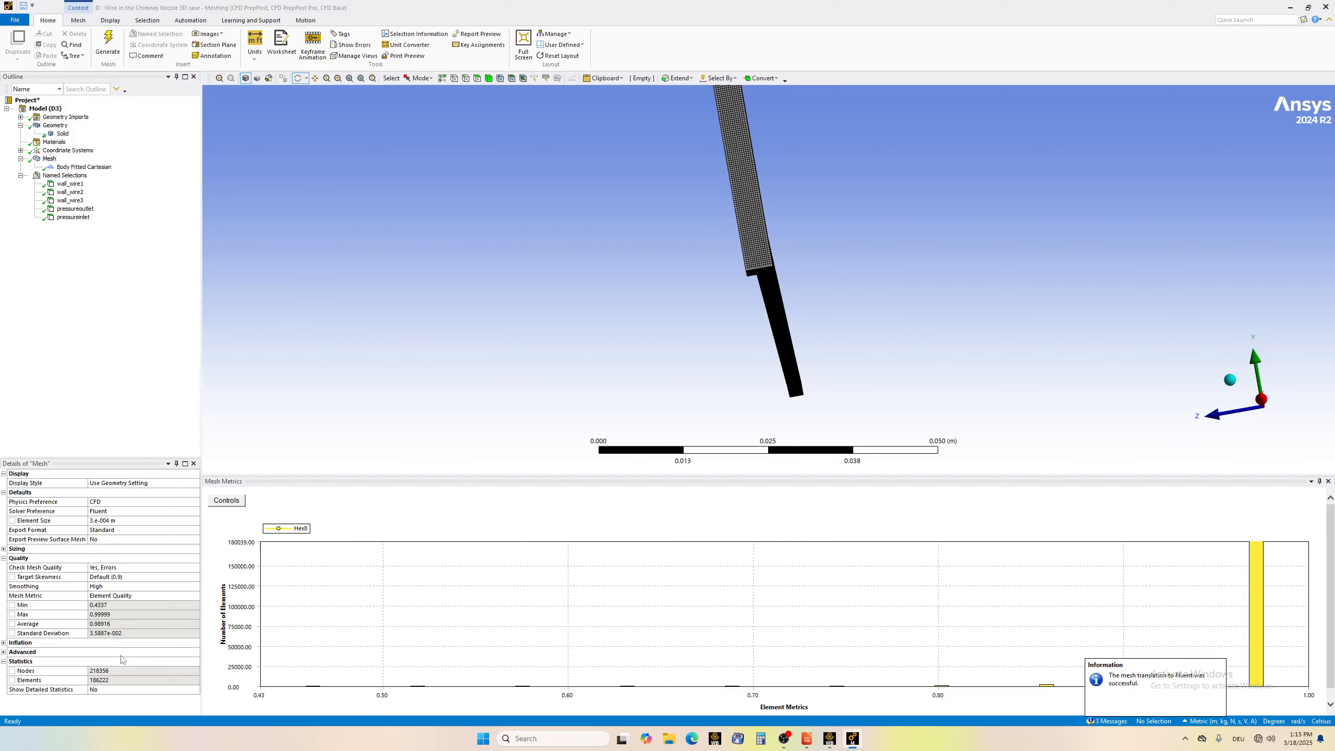
- Update the mesh with a global element size of 1e-4 m and open the meshing progress details
left_click(104, 521)
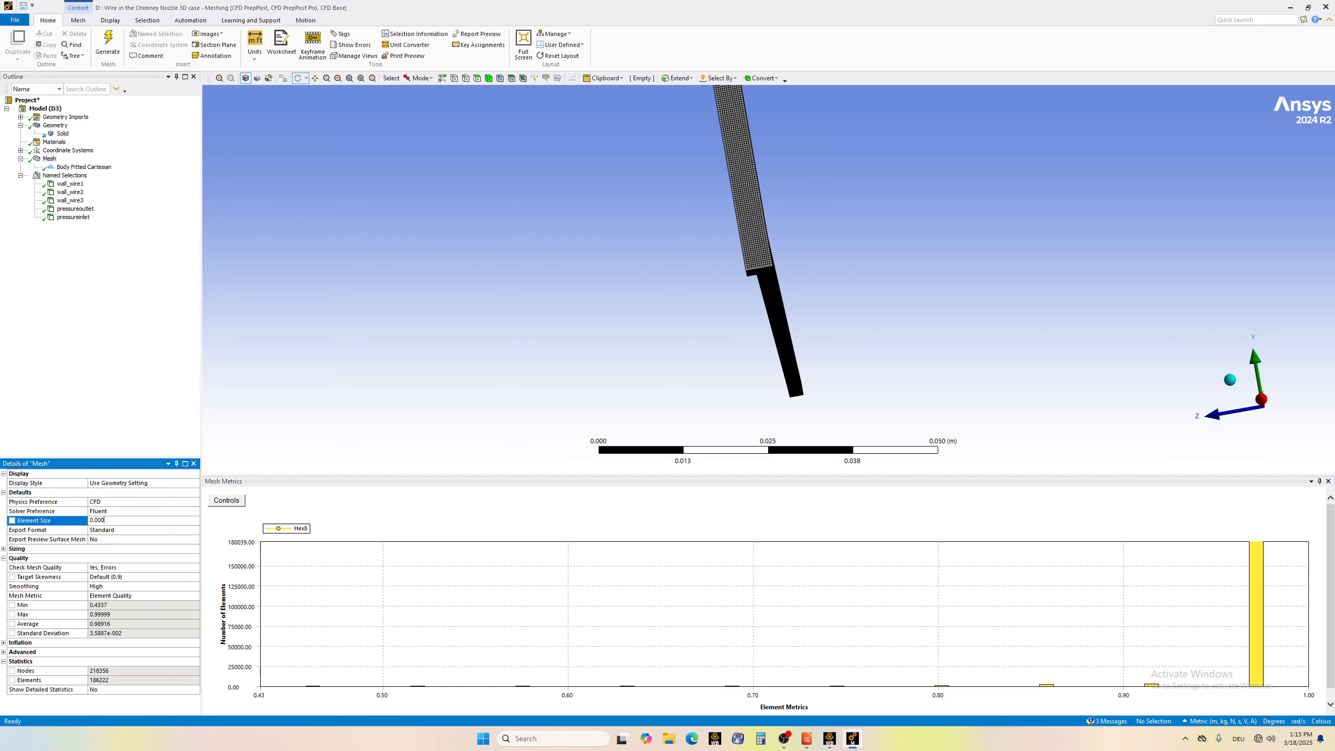
key("Return")
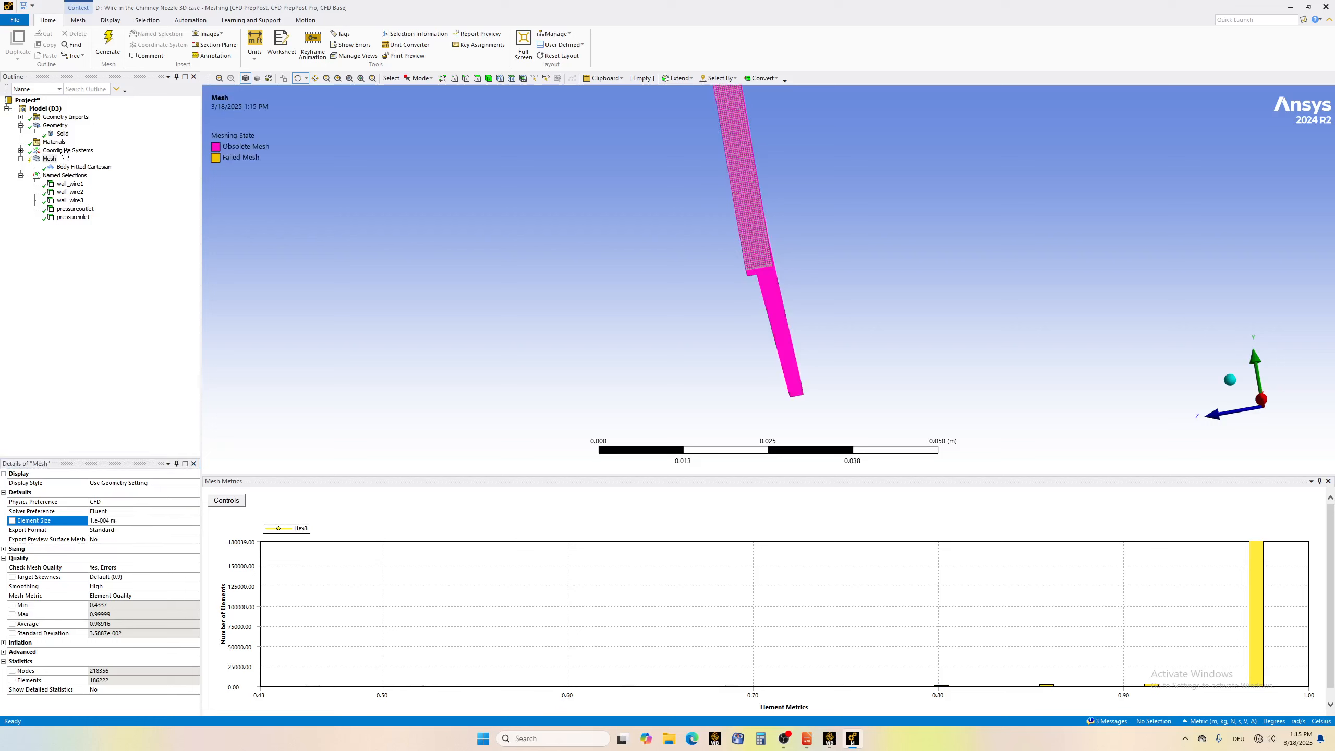
right_click(46, 160)
left_click(99, 191)
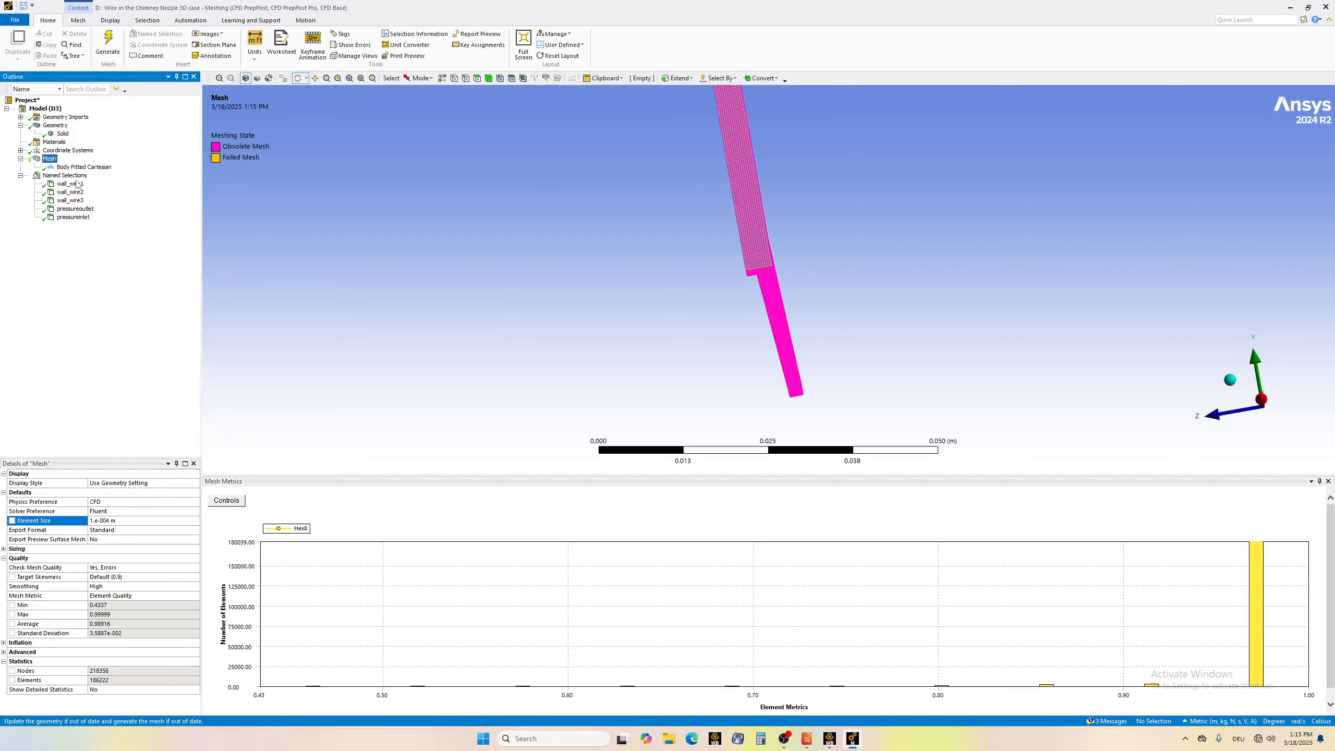
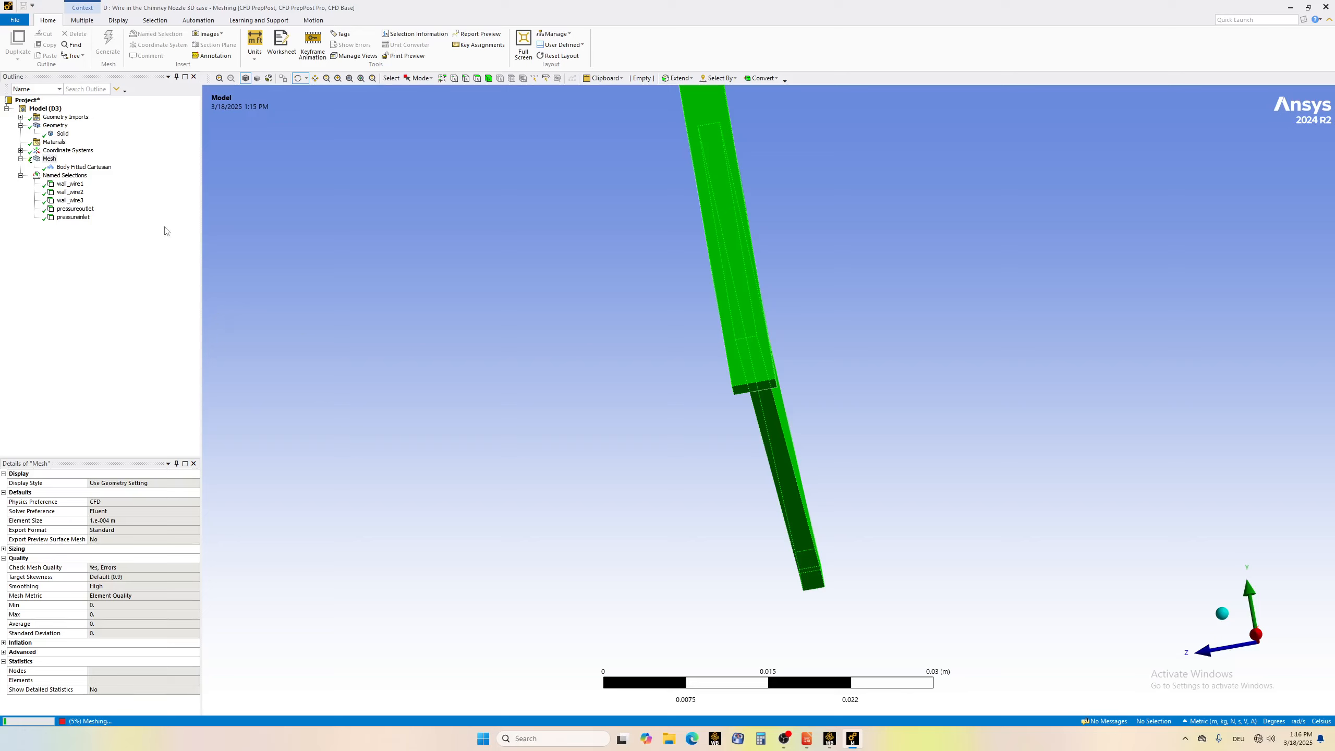
left_click(88, 723)
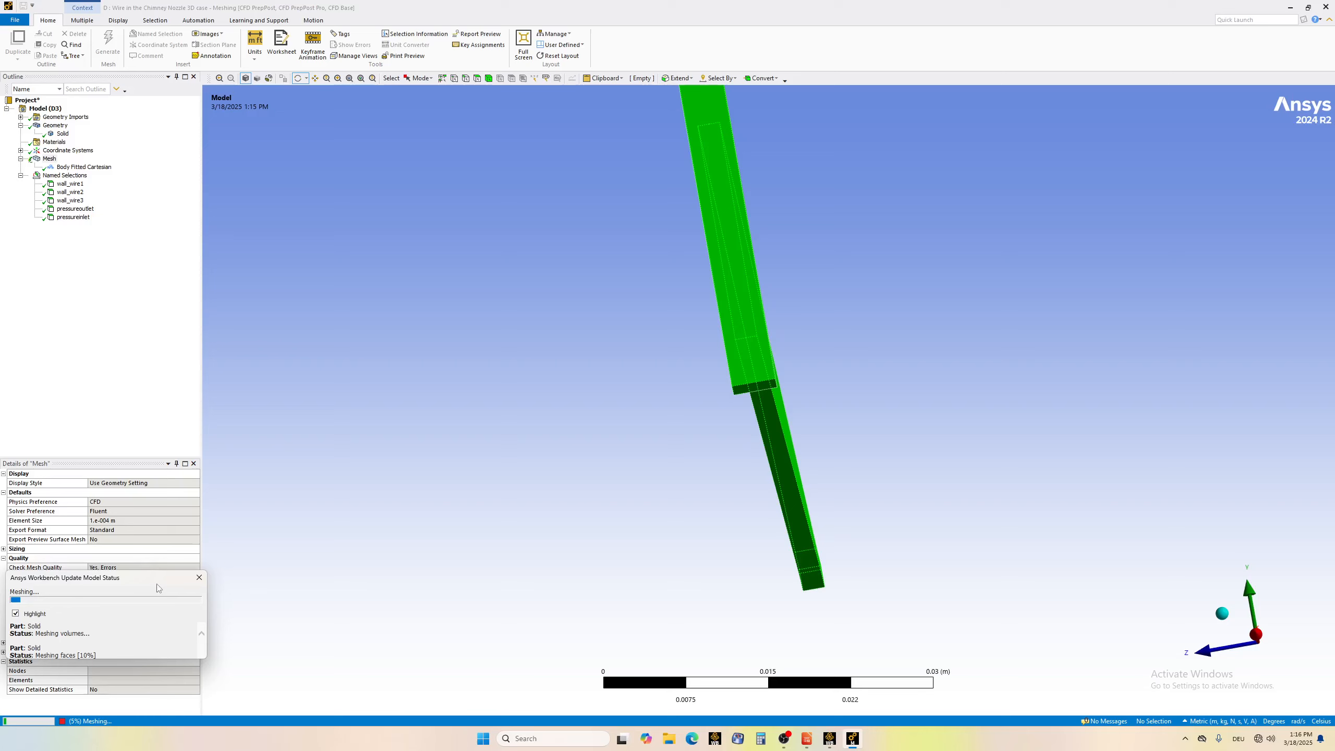
left_click_drag(151, 578, 222, 340)
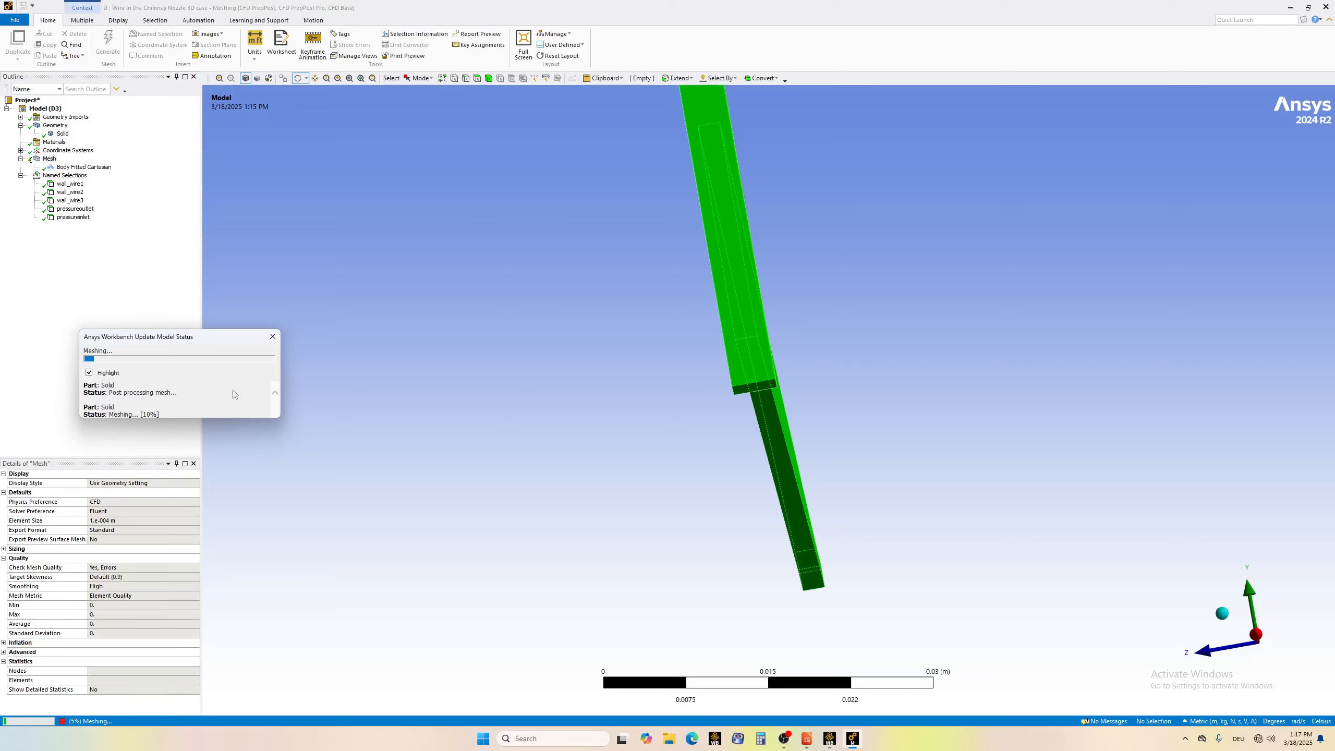
- Check the resource usage of the AnsMeshingServer process in Task Manager while the mesh is being generated
right_click(908, 742)
left_click(950, 698)
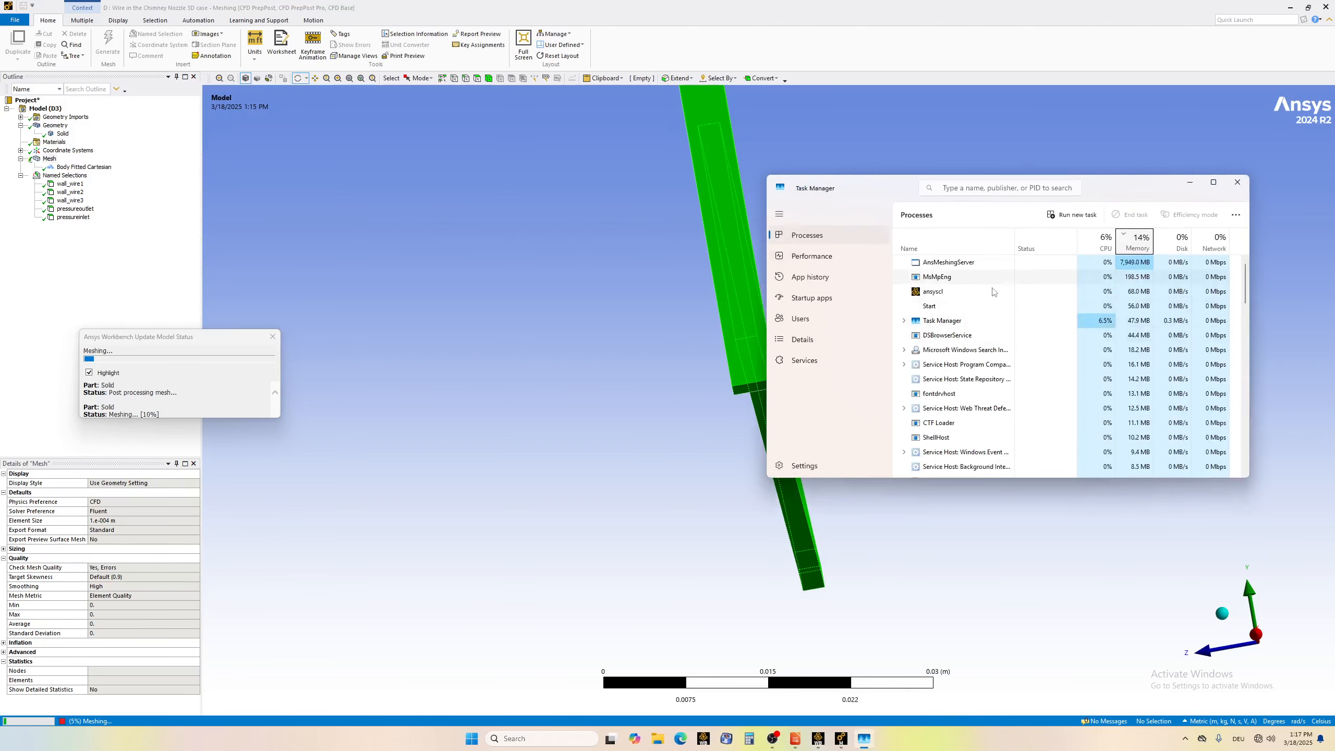
left_click(946, 266)
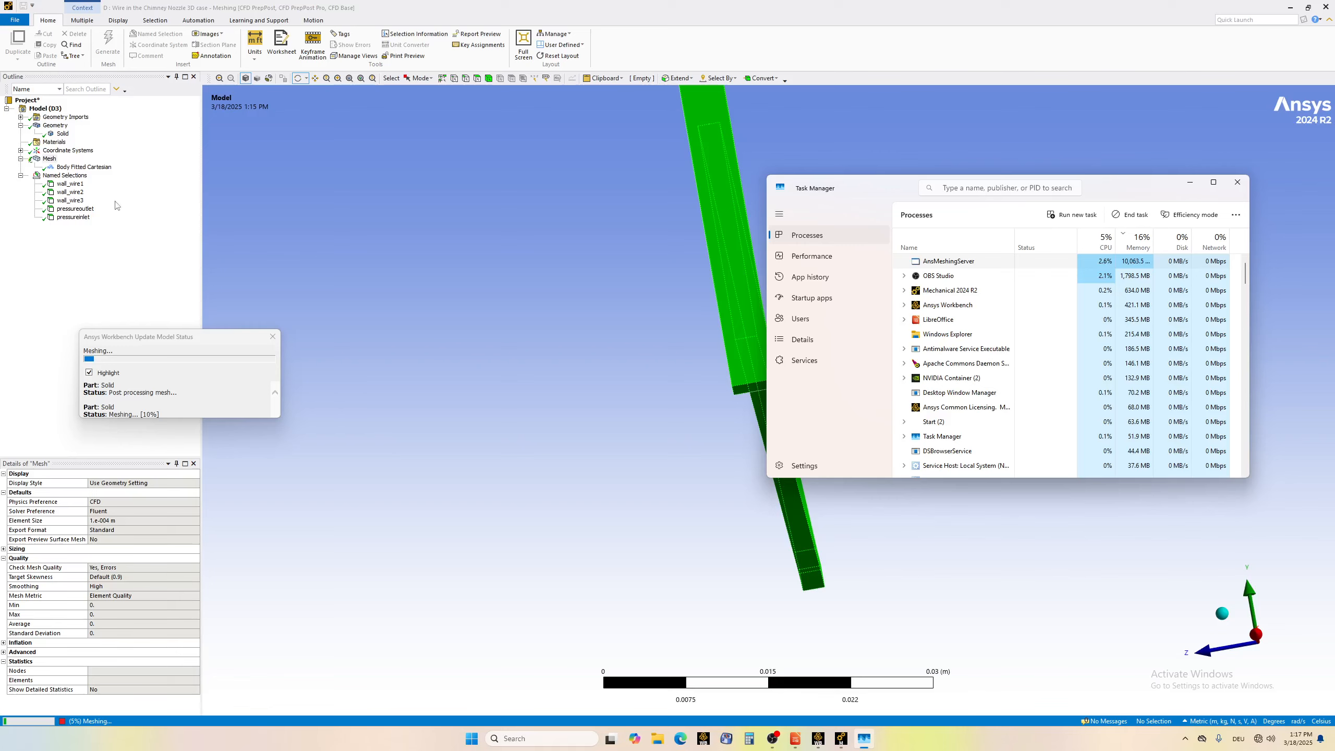
left_click(1237, 182)
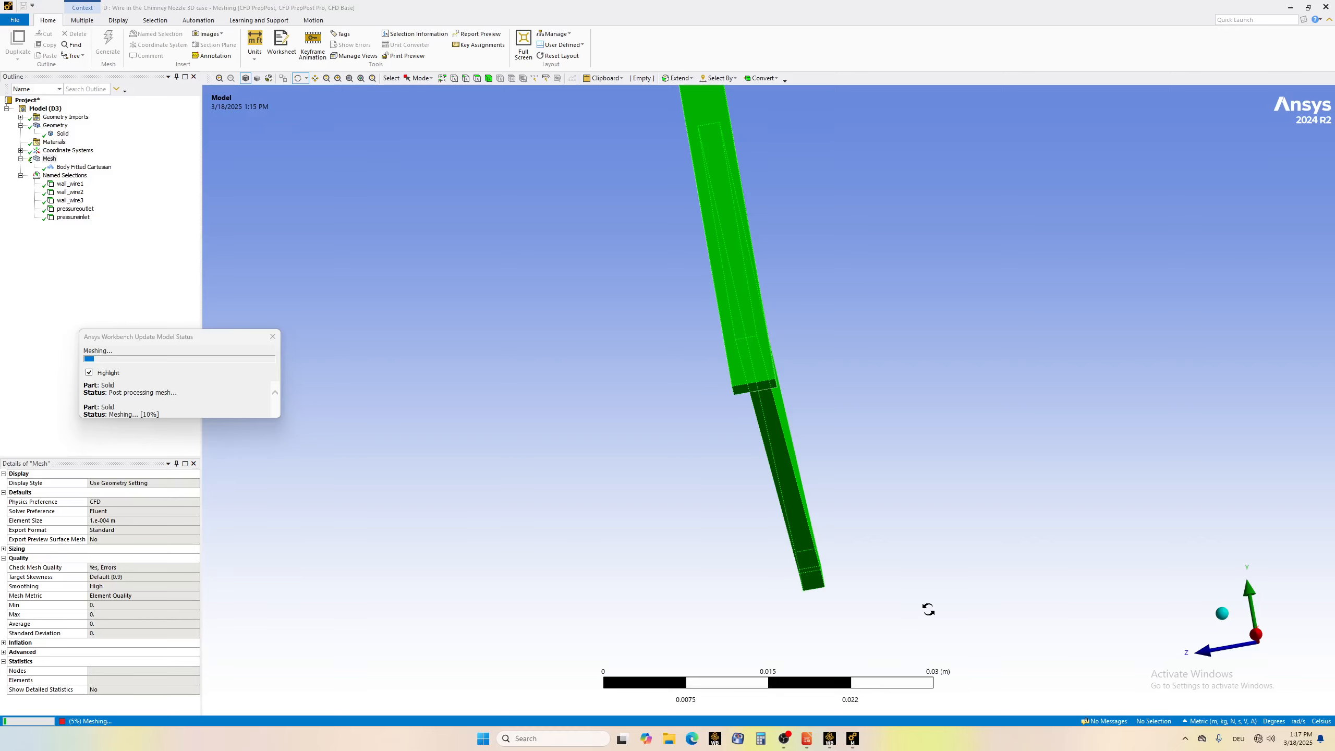
right_click(934, 740)
left_click(976, 698)
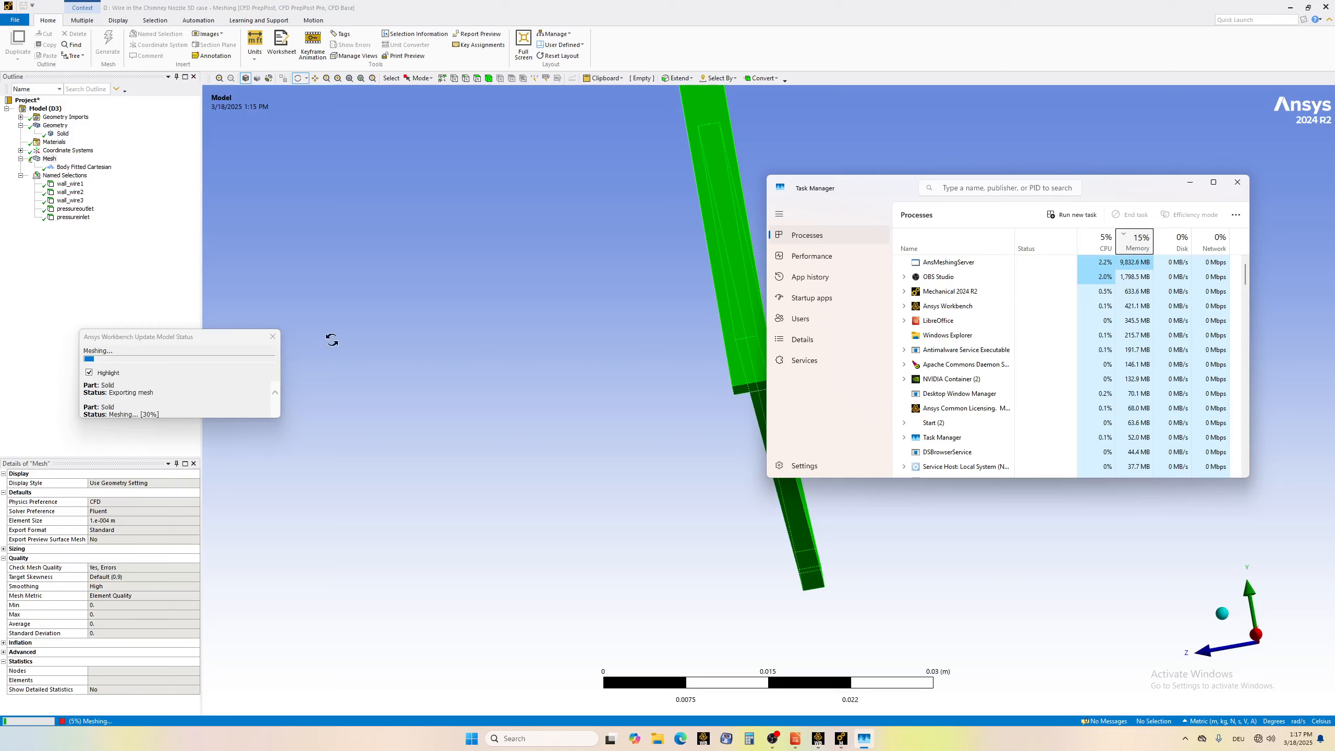
left_click(1237, 182)
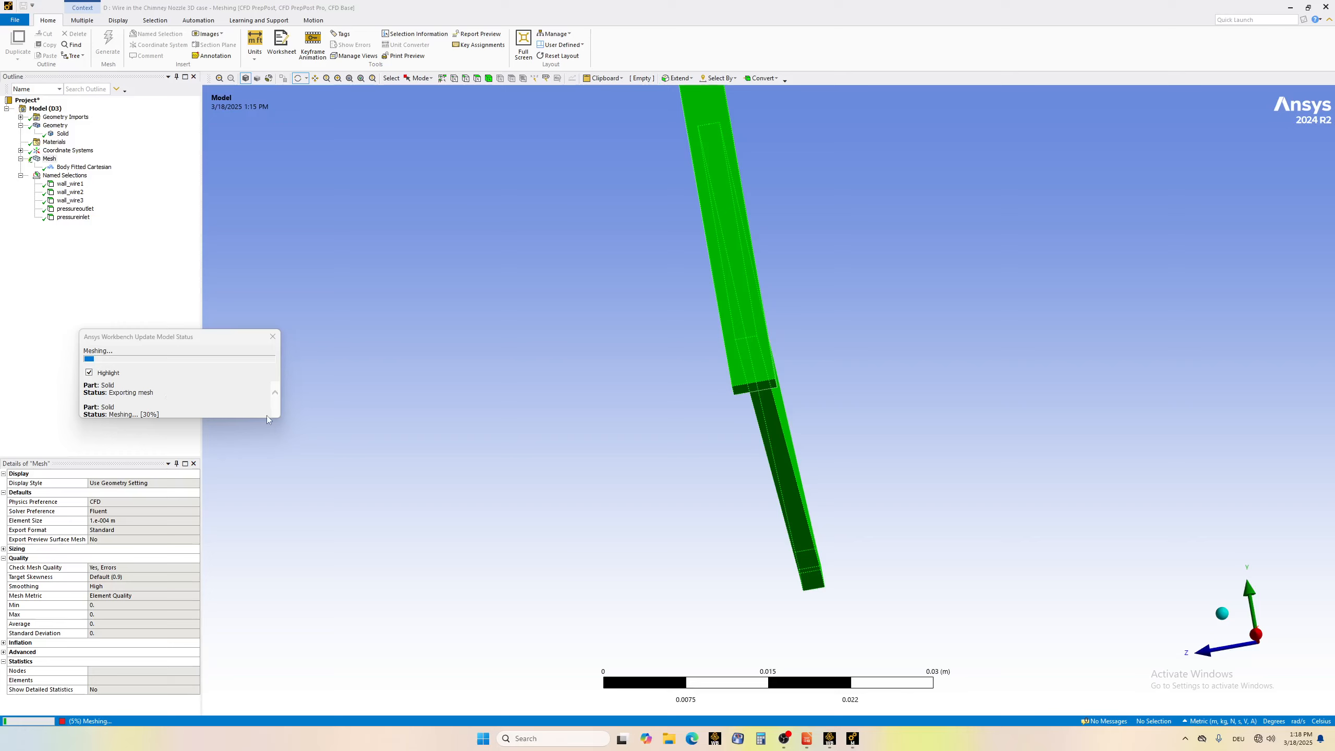
- Review the computer's CPU and memory performance in Task Manager, and choose to wait for Mechanical to respond
right_click(1021, 747)
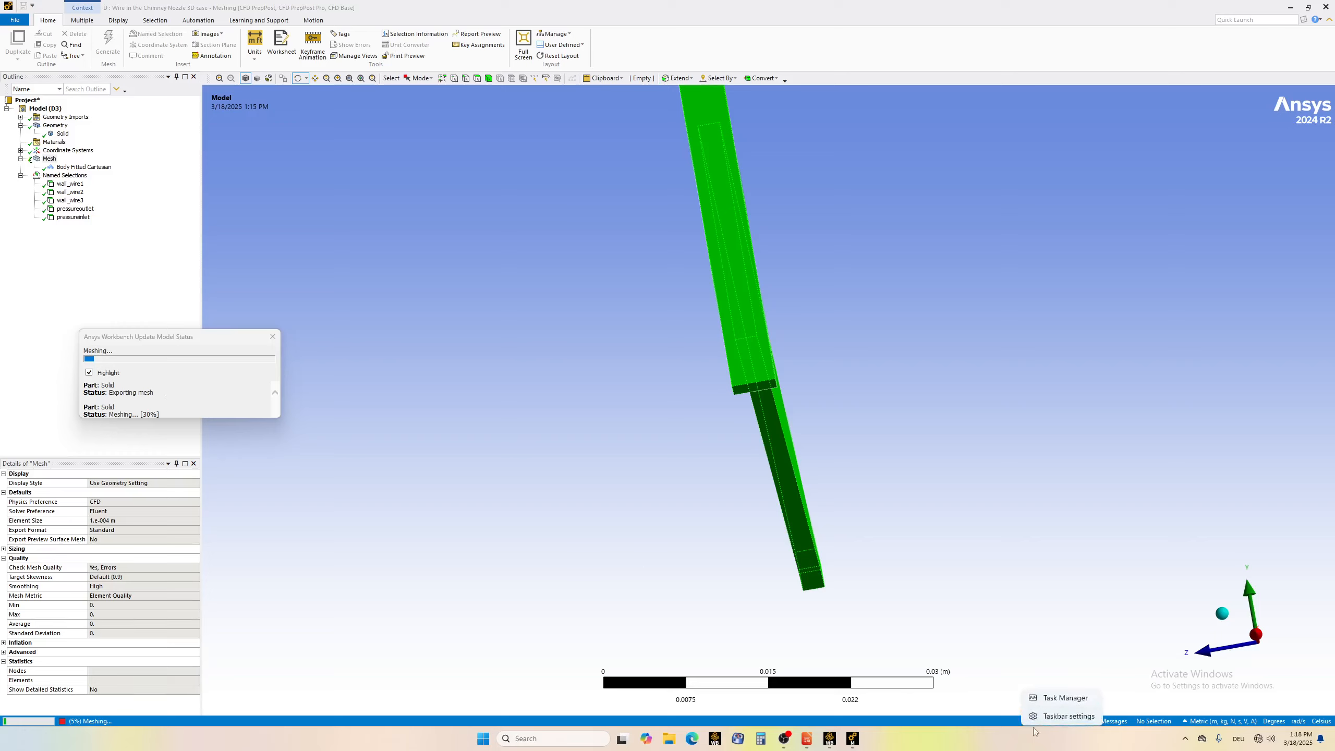
left_click(1056, 700)
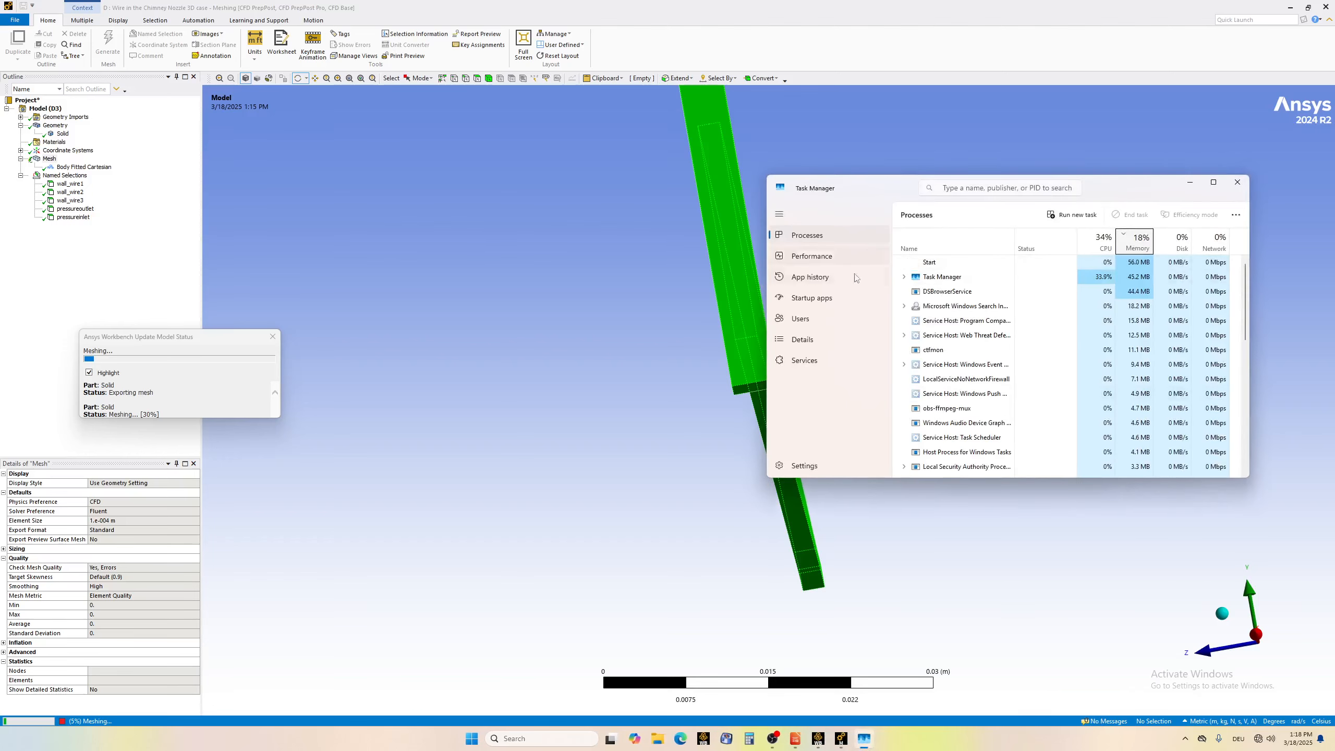
left_click(811, 256)
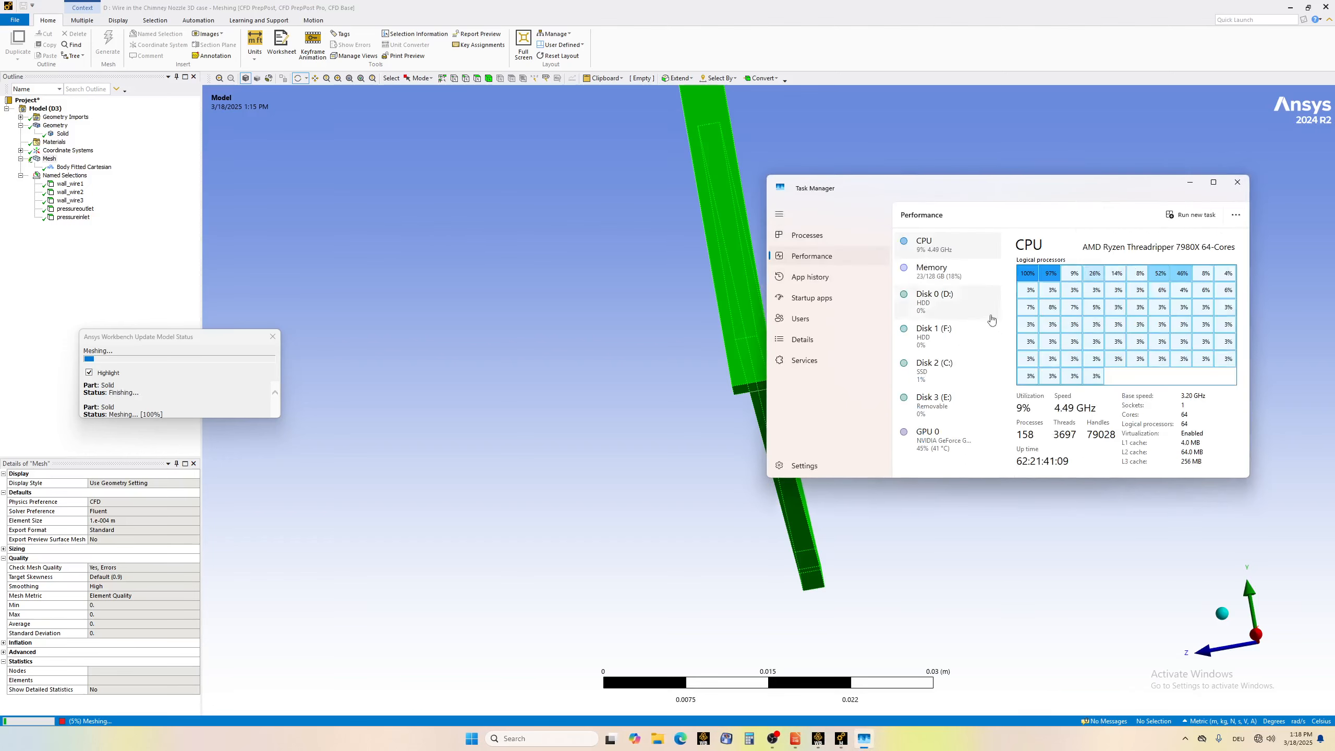
left_click(928, 278)
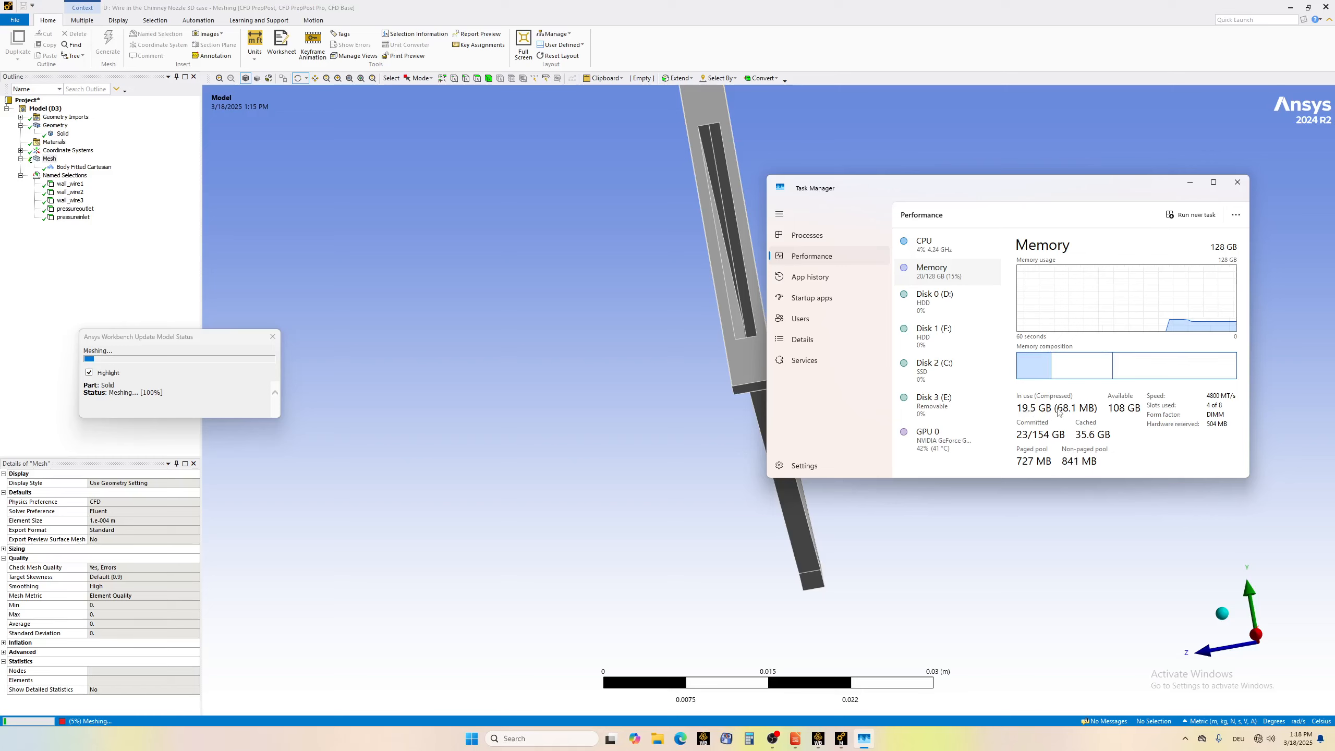
left_click(1238, 182)
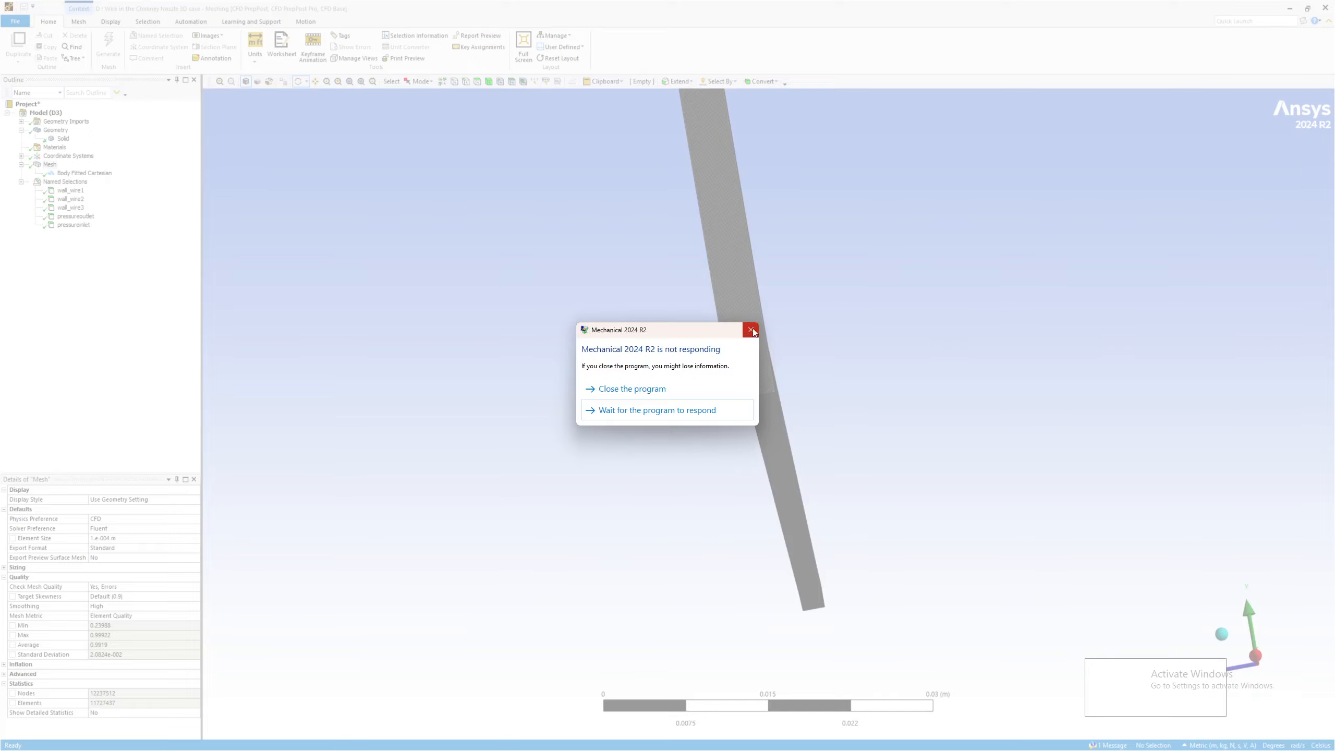
left_click(682, 411)
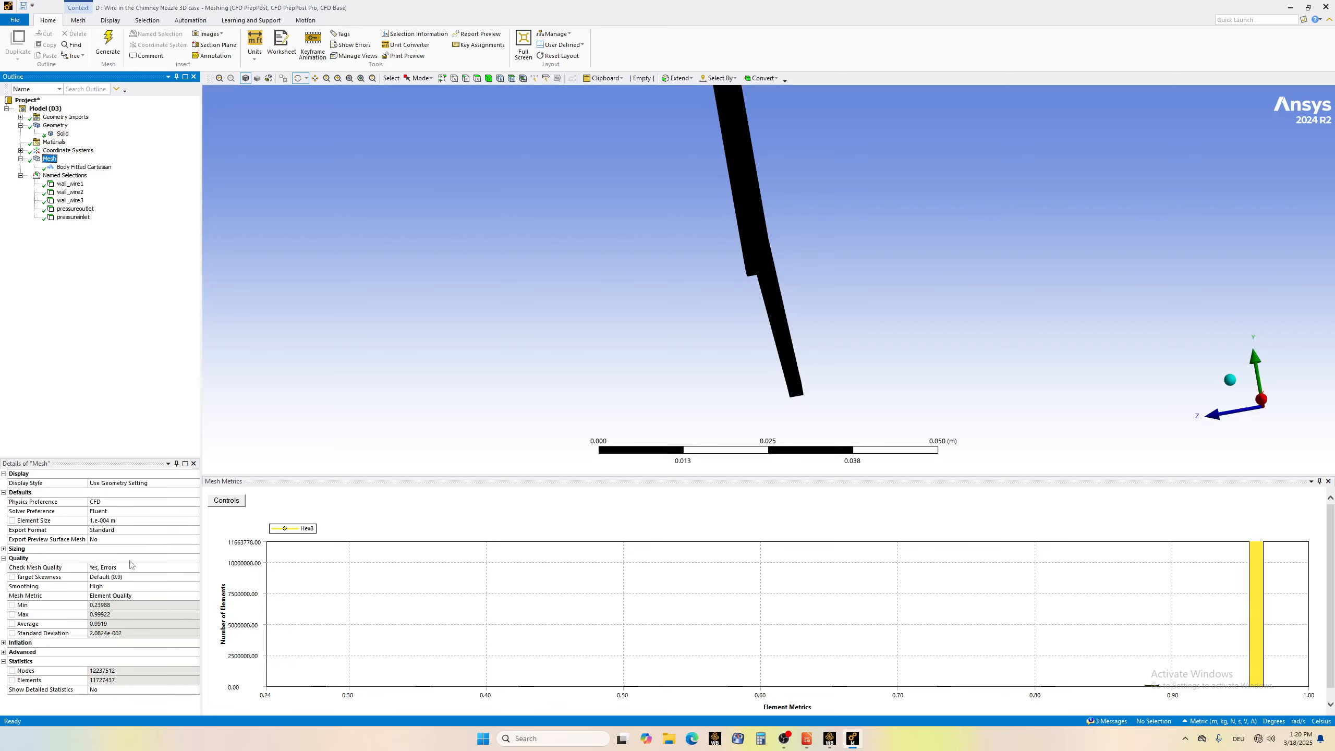
- Set the mesh's global element size to 2.5e-4 m and update the mesh
left_click(108, 519)
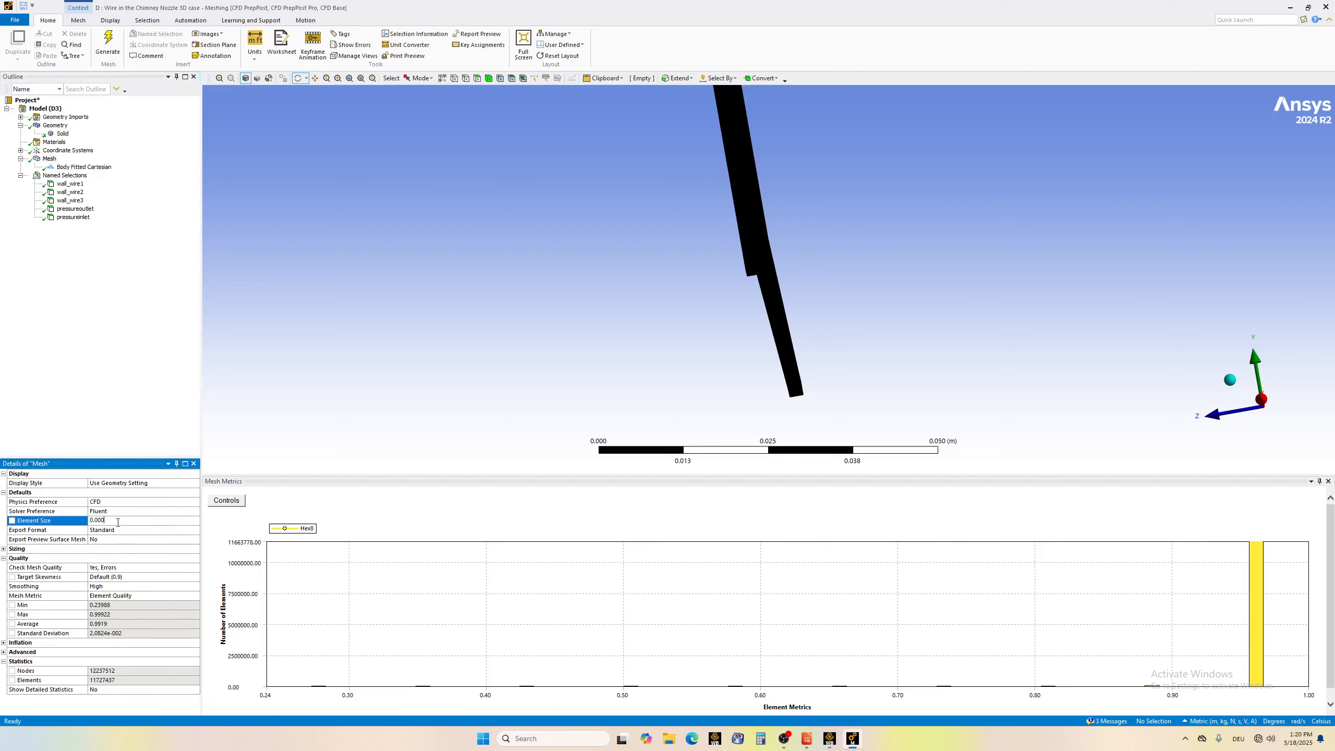
key("Return")
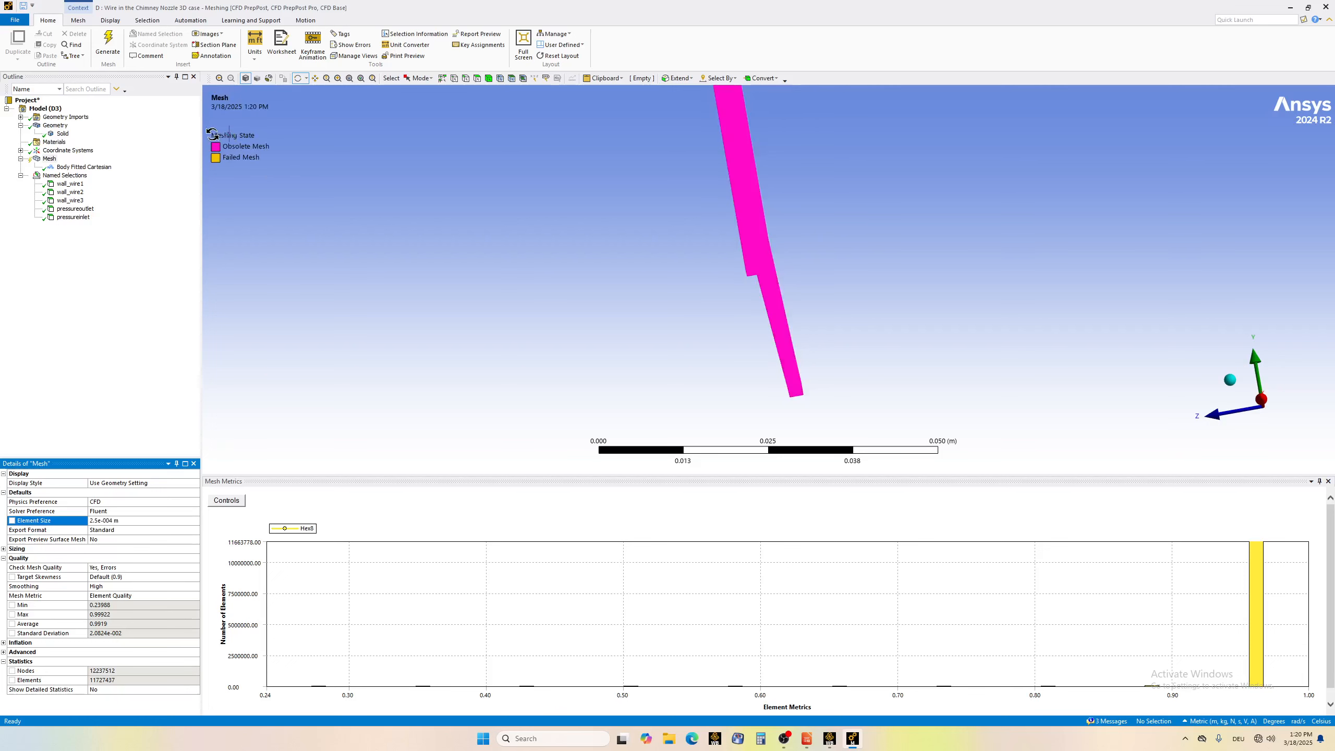
left_click(49, 160)
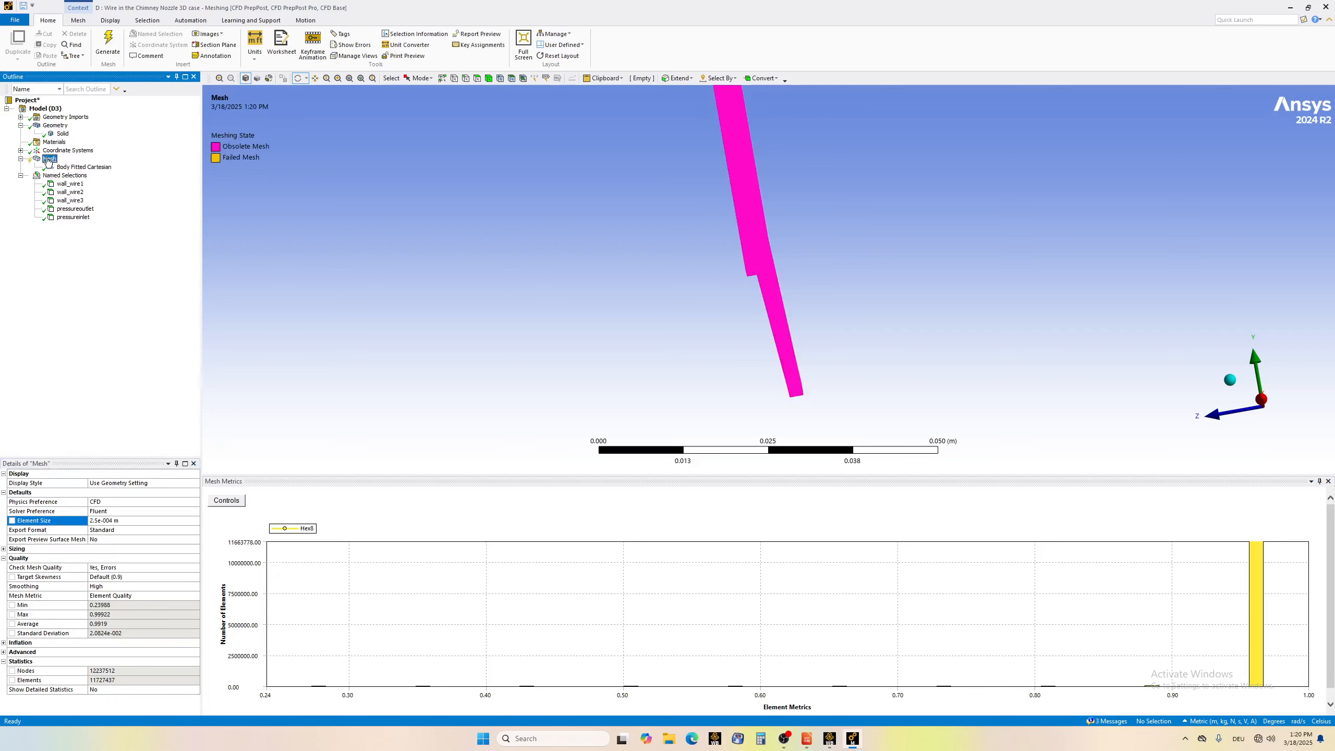
right_click(49, 160)
left_click(74, 177)
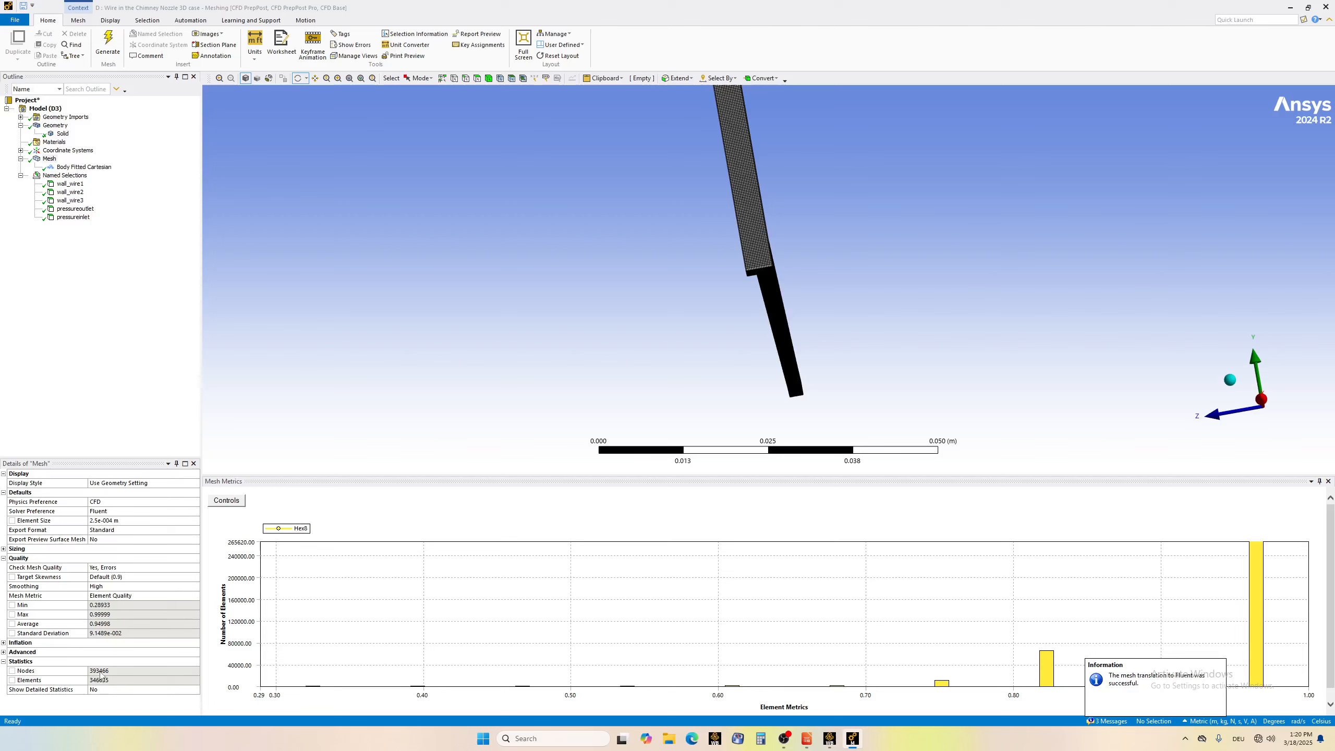
- Set the mesh's global element size to 2e-4 m and update the mesh
left_click(43, 159)
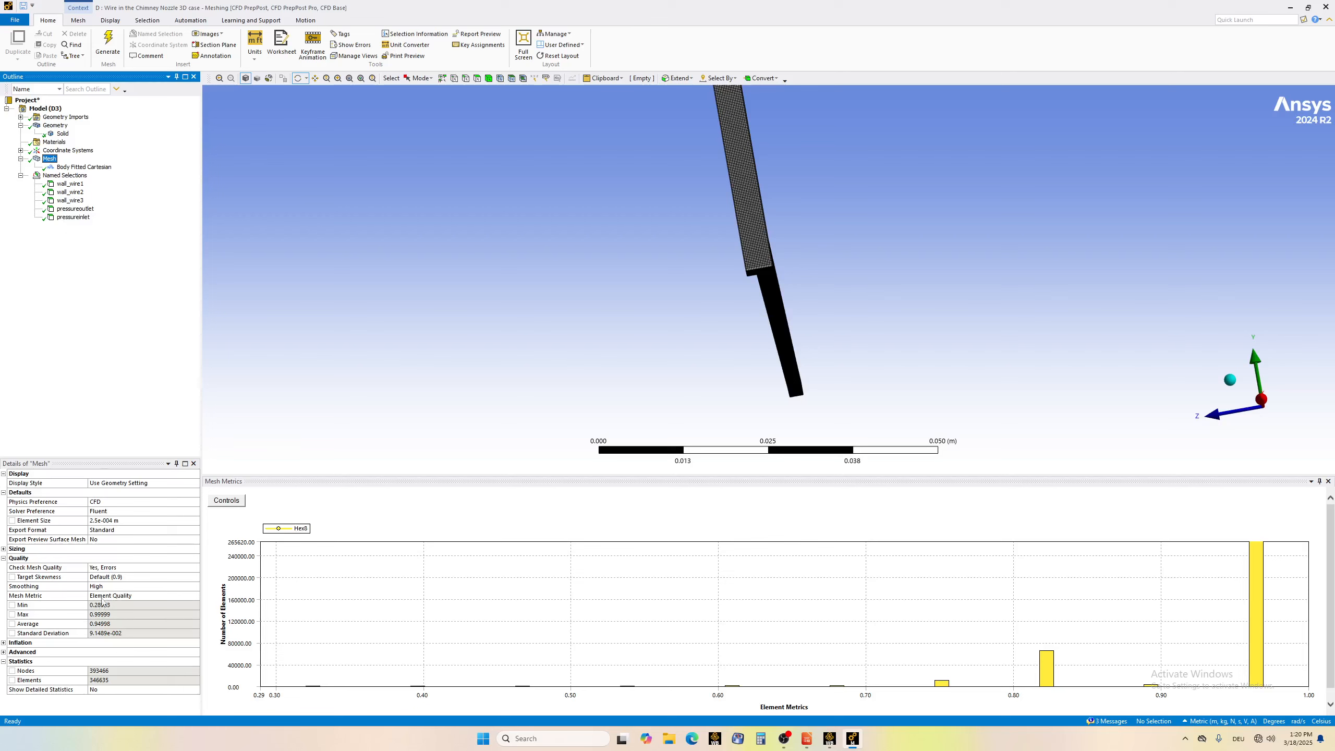
left_click(118, 522)
left_click(118, 521)
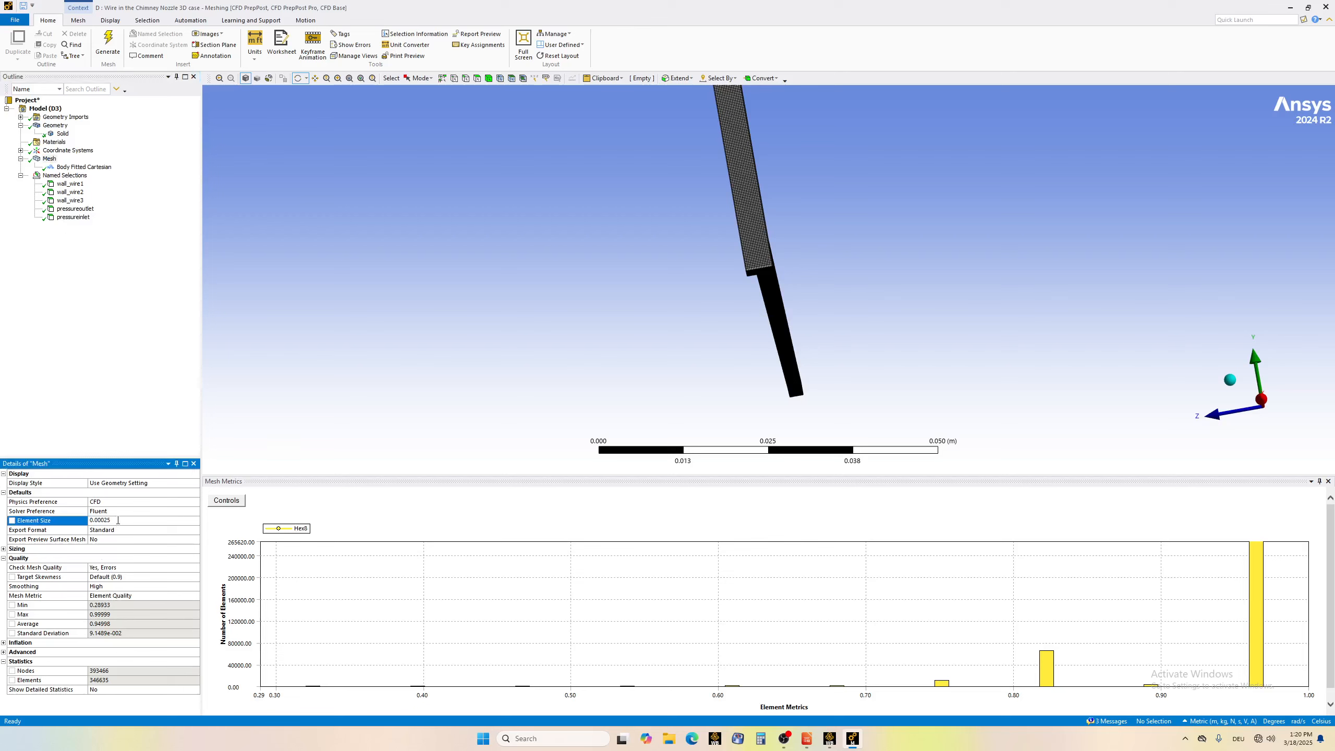
key("BackSpace")
key("Return")
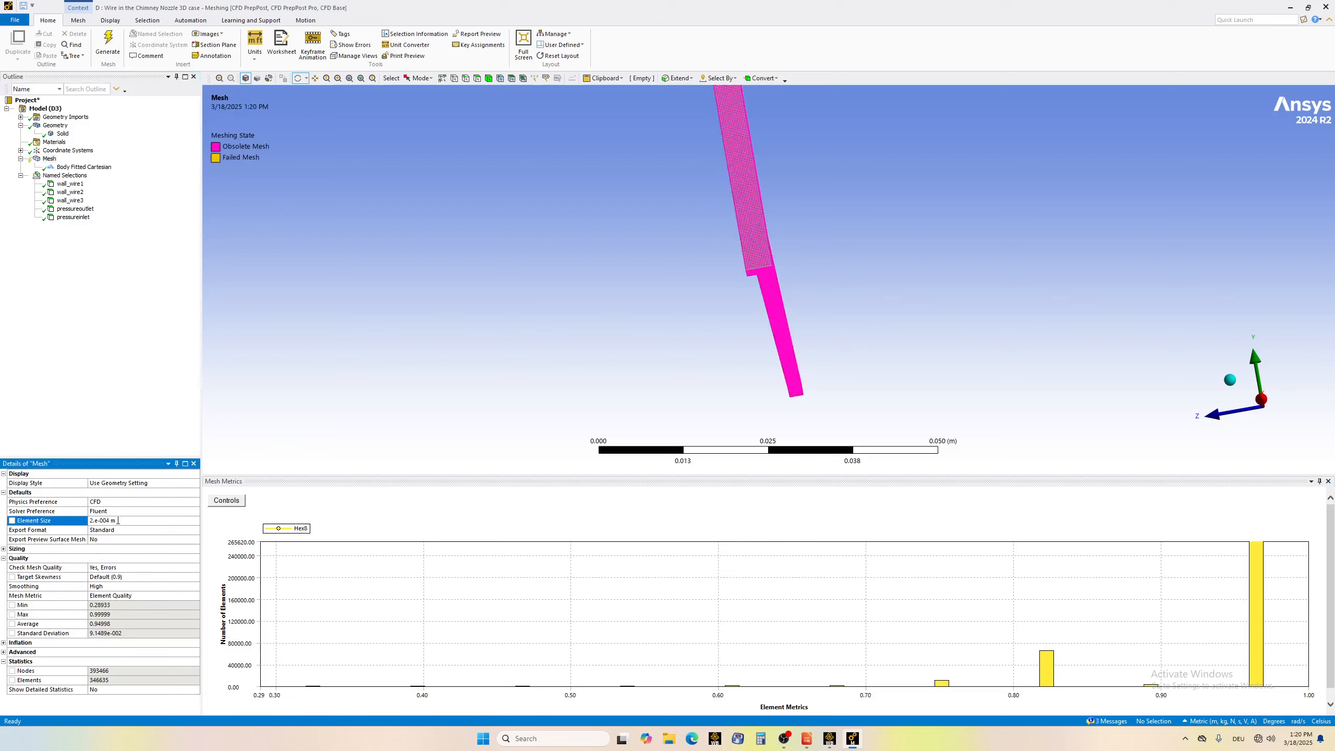
left_click(46, 163)
right_click(47, 163)
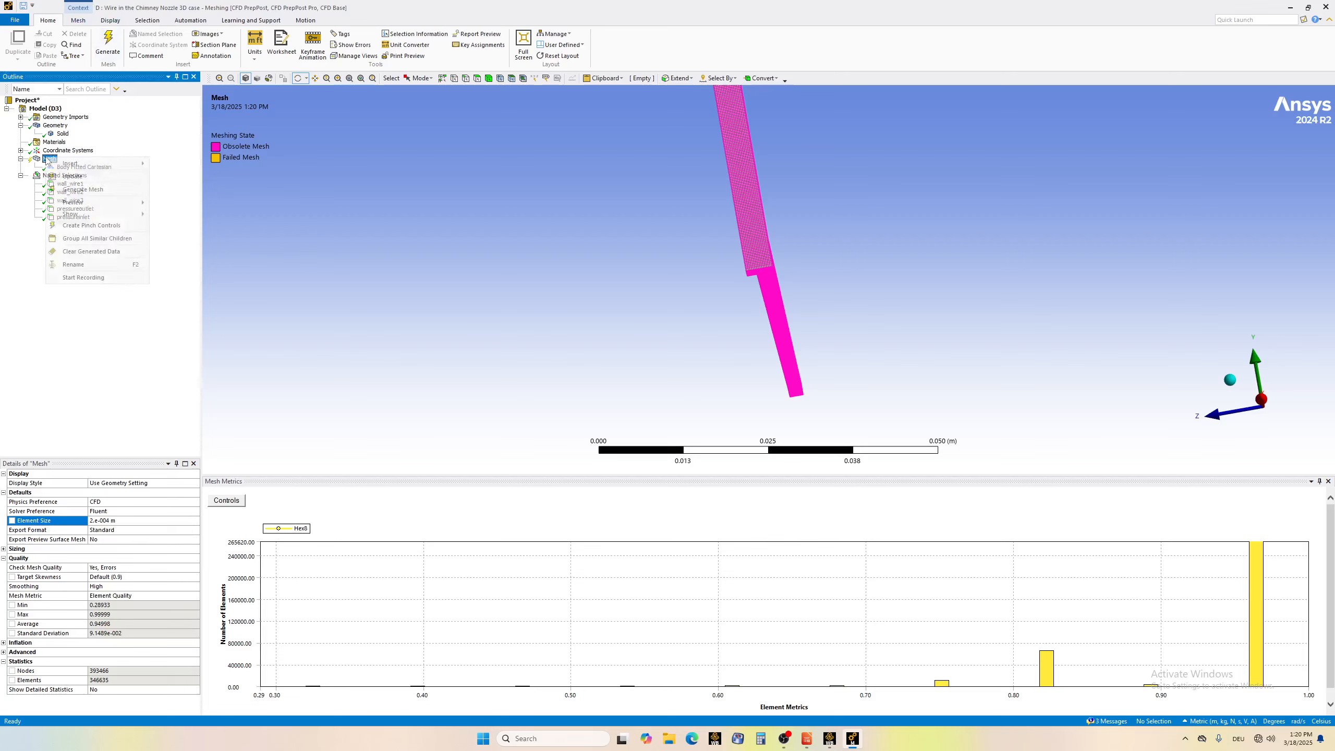
left_click(79, 181)
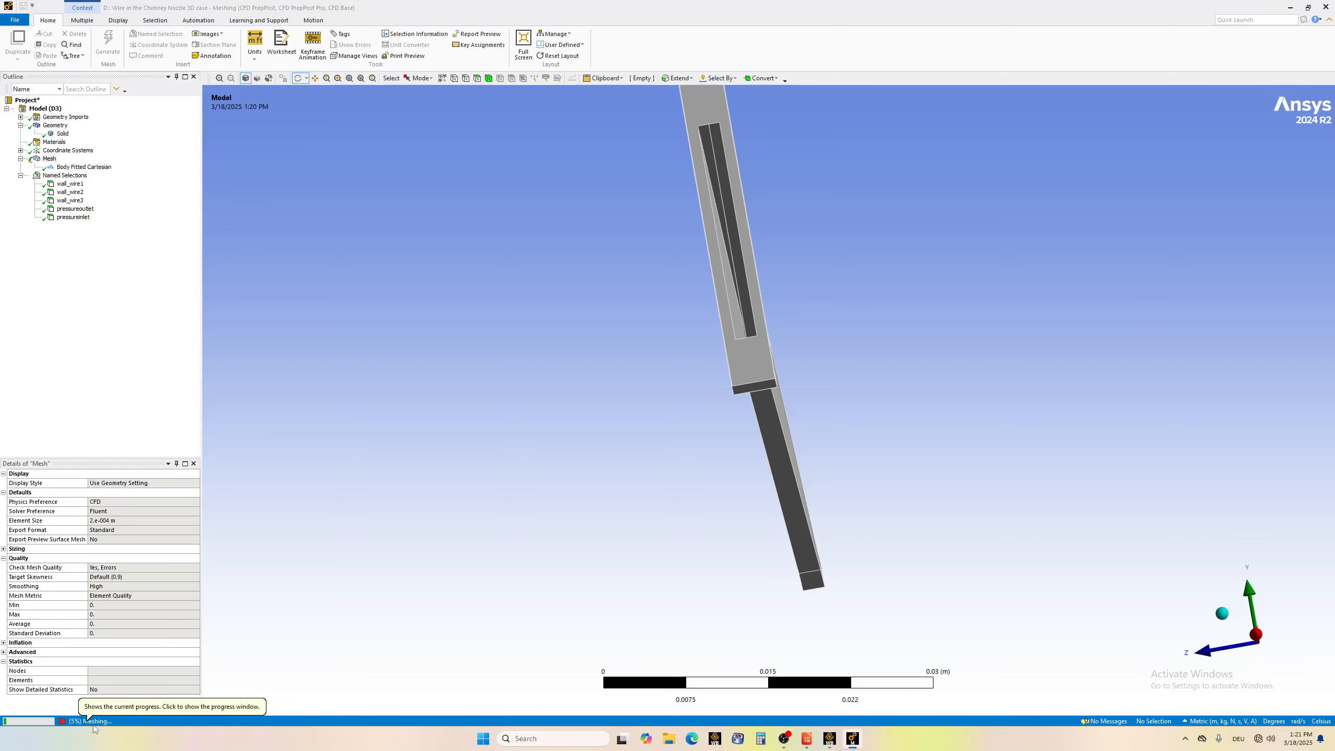
left_click(91, 722)
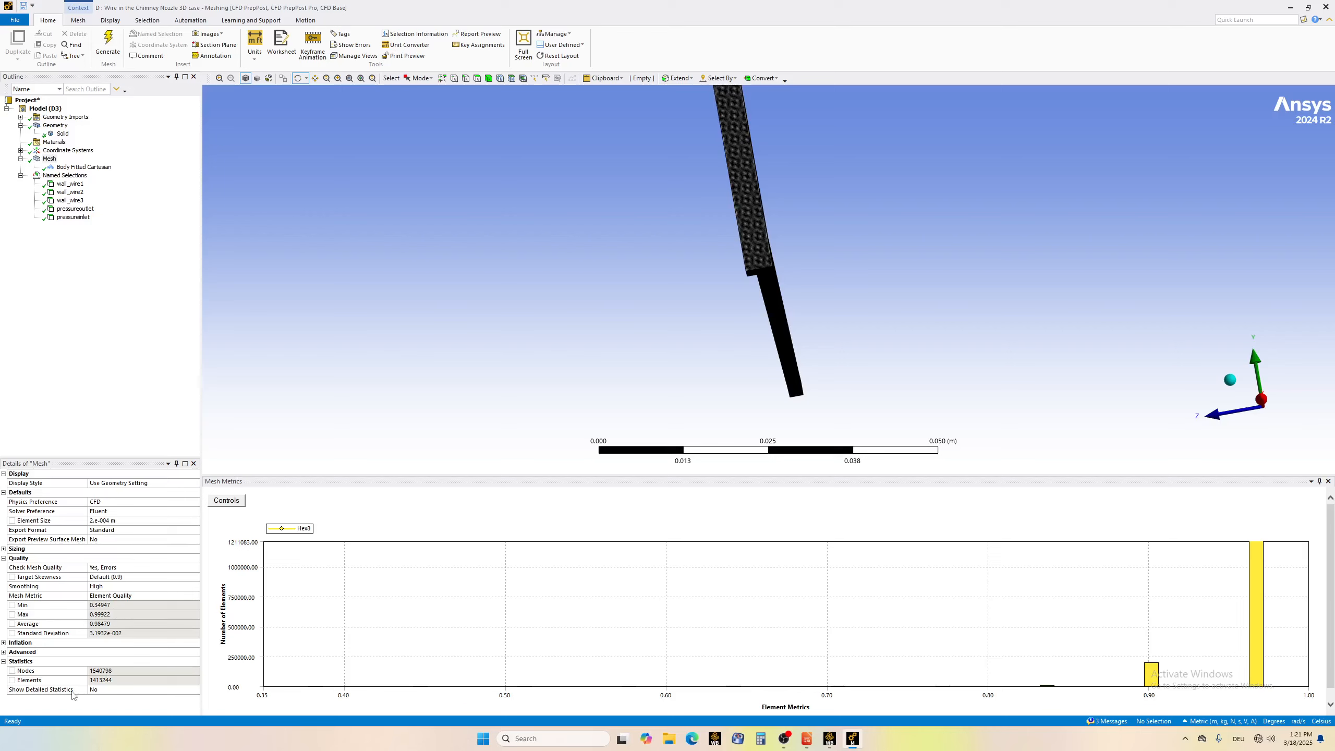
- Set the mesh's Show Detailed Statistics option to Yes
left_click(103, 690)
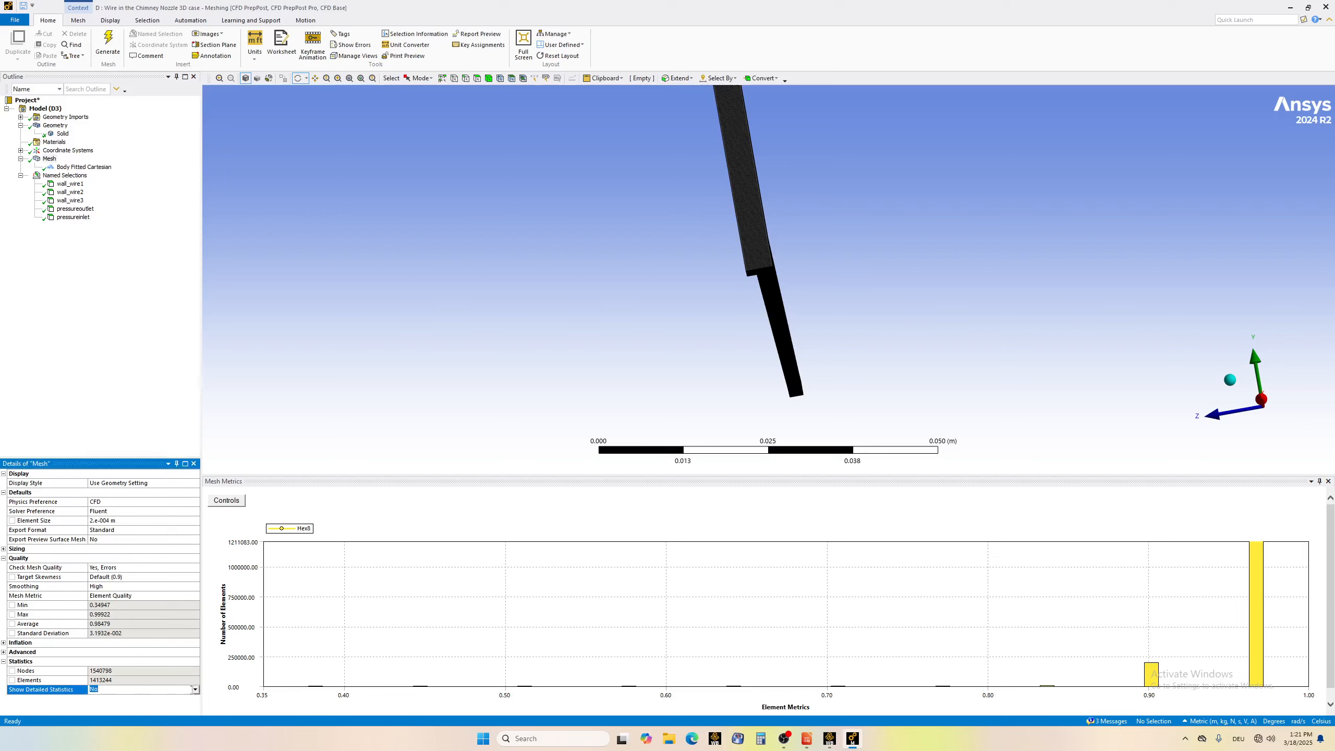
left_click(127, 690)
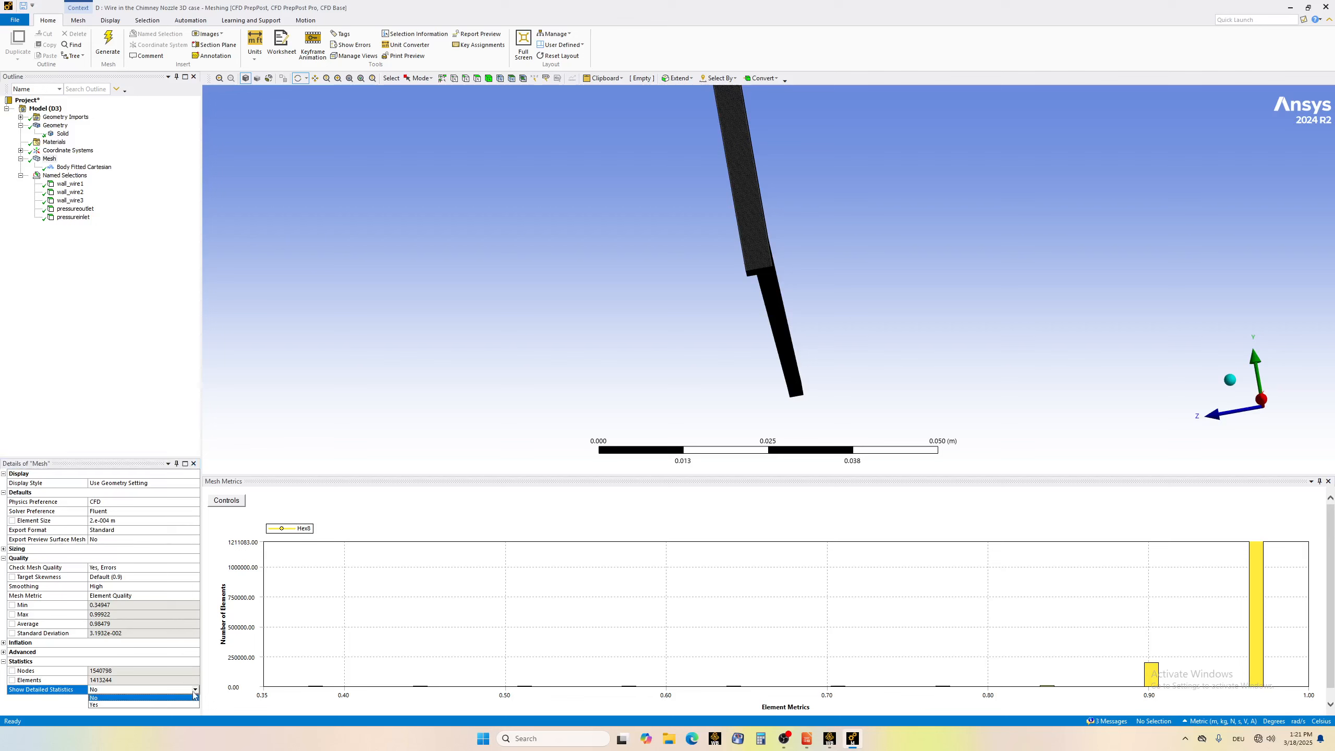
left_click(134, 706)
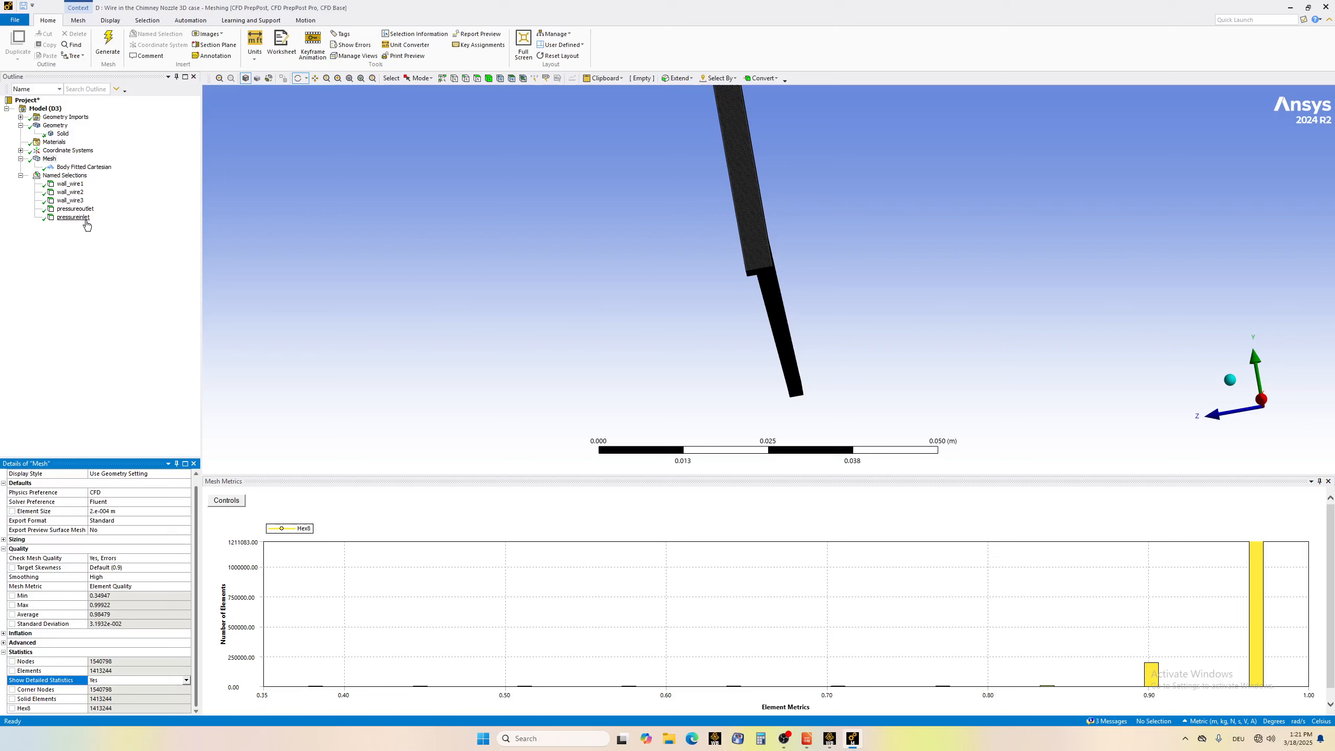
- Close the meshing editor and save the project in Workbench
left_click(1330, 6)
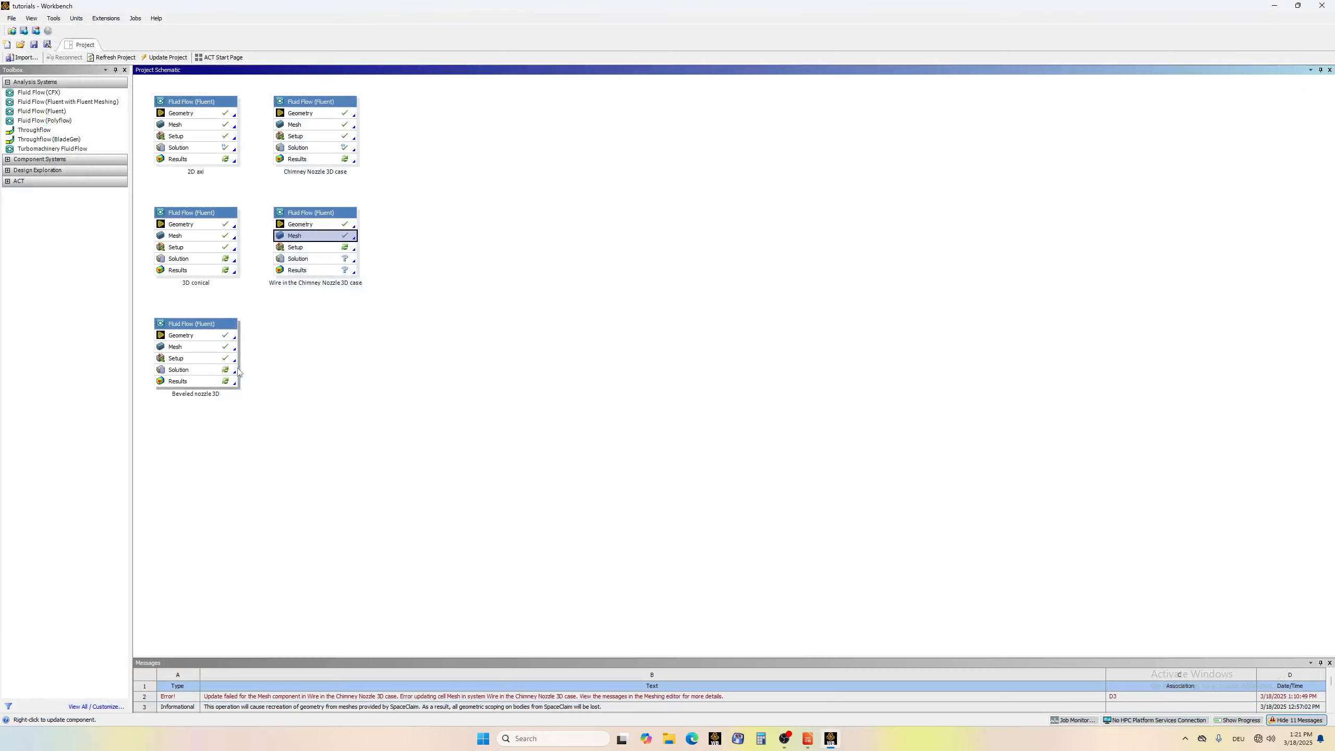
left_click(468, 314)
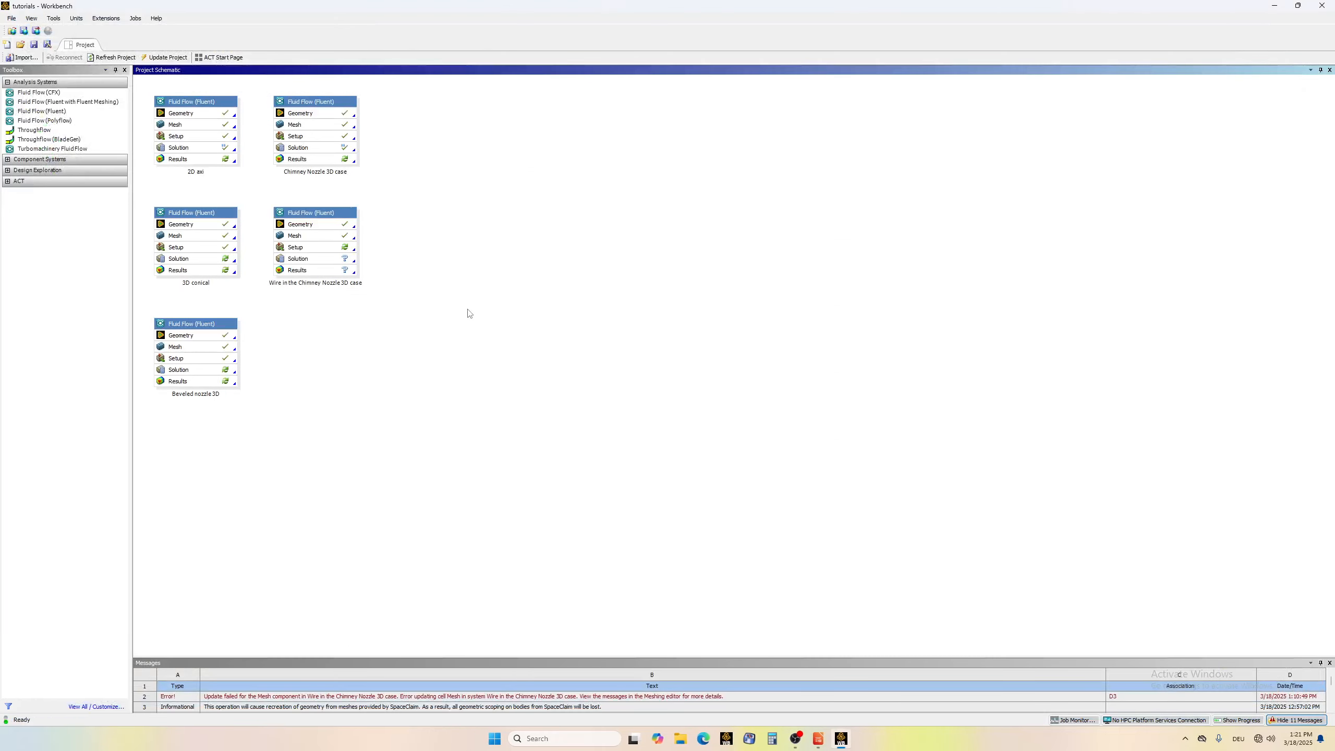
key("ctrl+s")
- Launch the Fluent setup of the Wire in the Chimney Nozzle 3D case with double precision and 62 solver processes
left_click(319, 248)
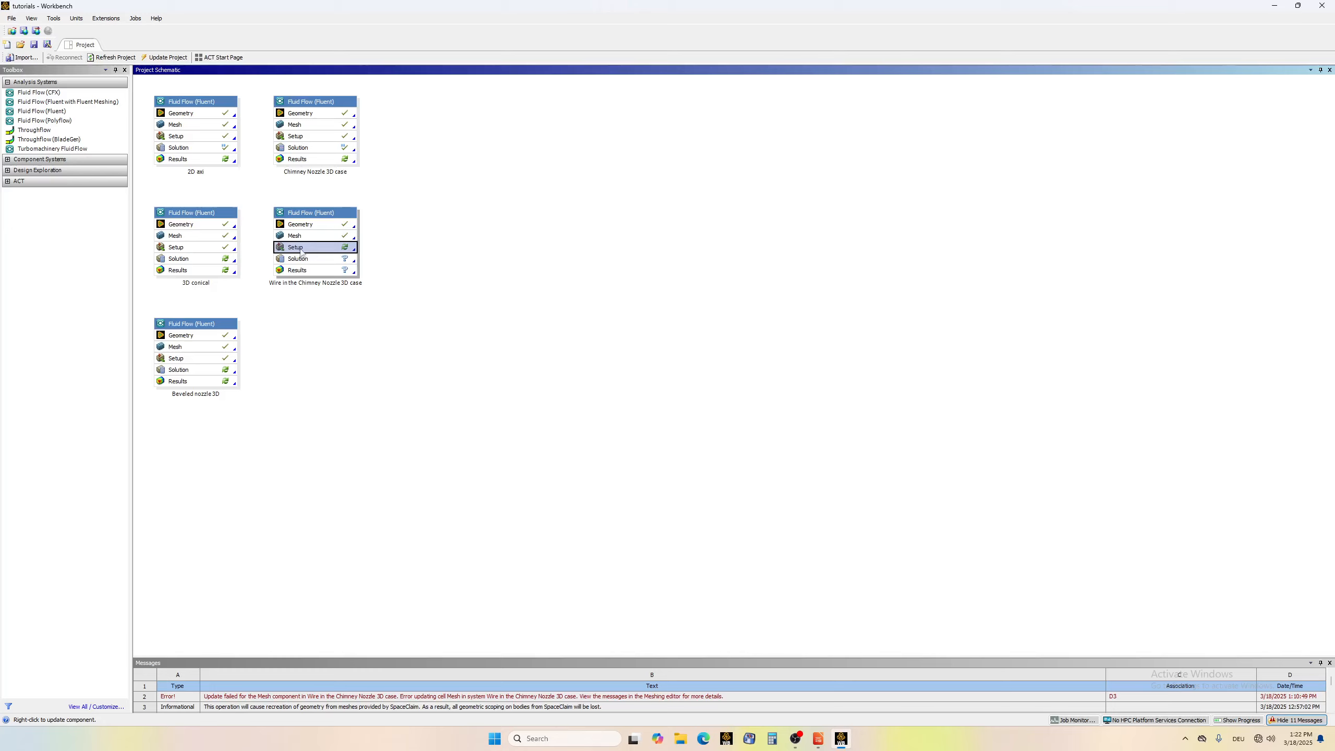
double_click(306, 249)
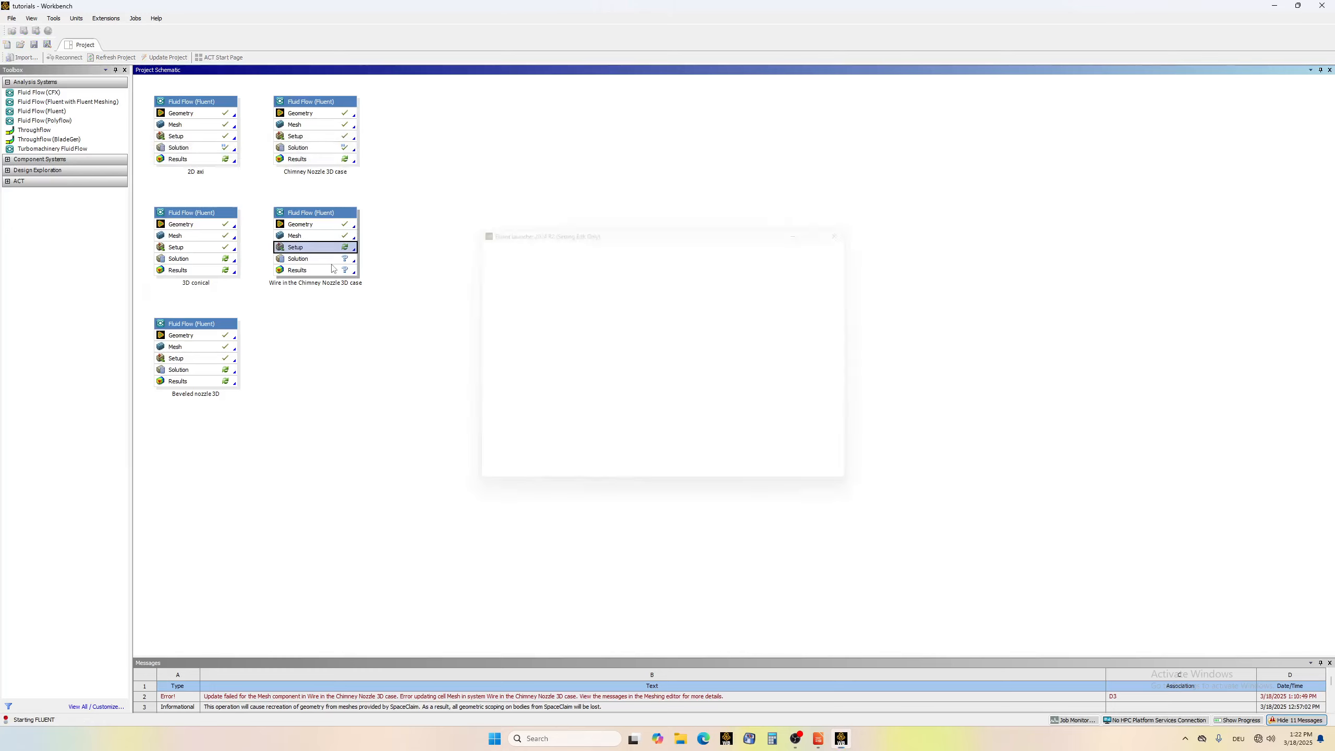
left_click(679, 292)
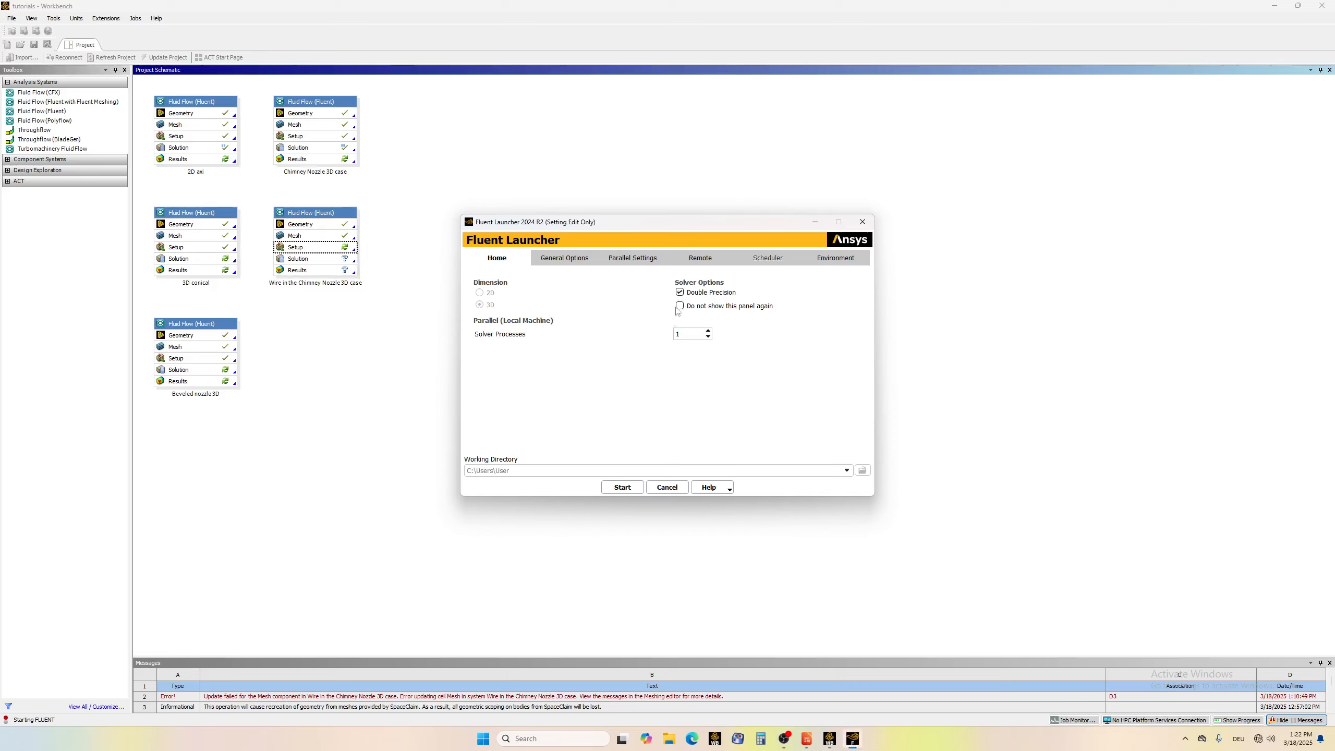
left_click(684, 335)
left_click_drag(690, 332, 667, 340)
left_click(622, 487)
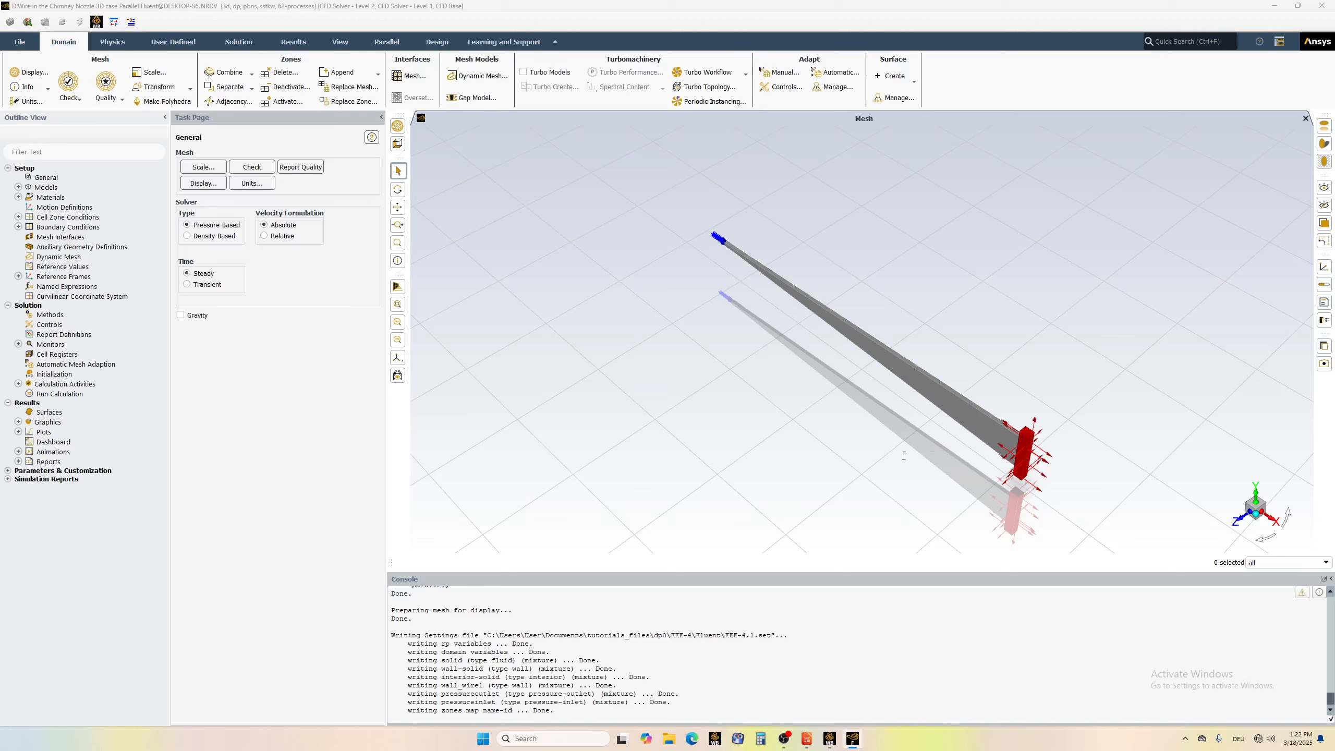
- Set the view length unit to mm in the Scale Mesh settings
left_click(203, 167)
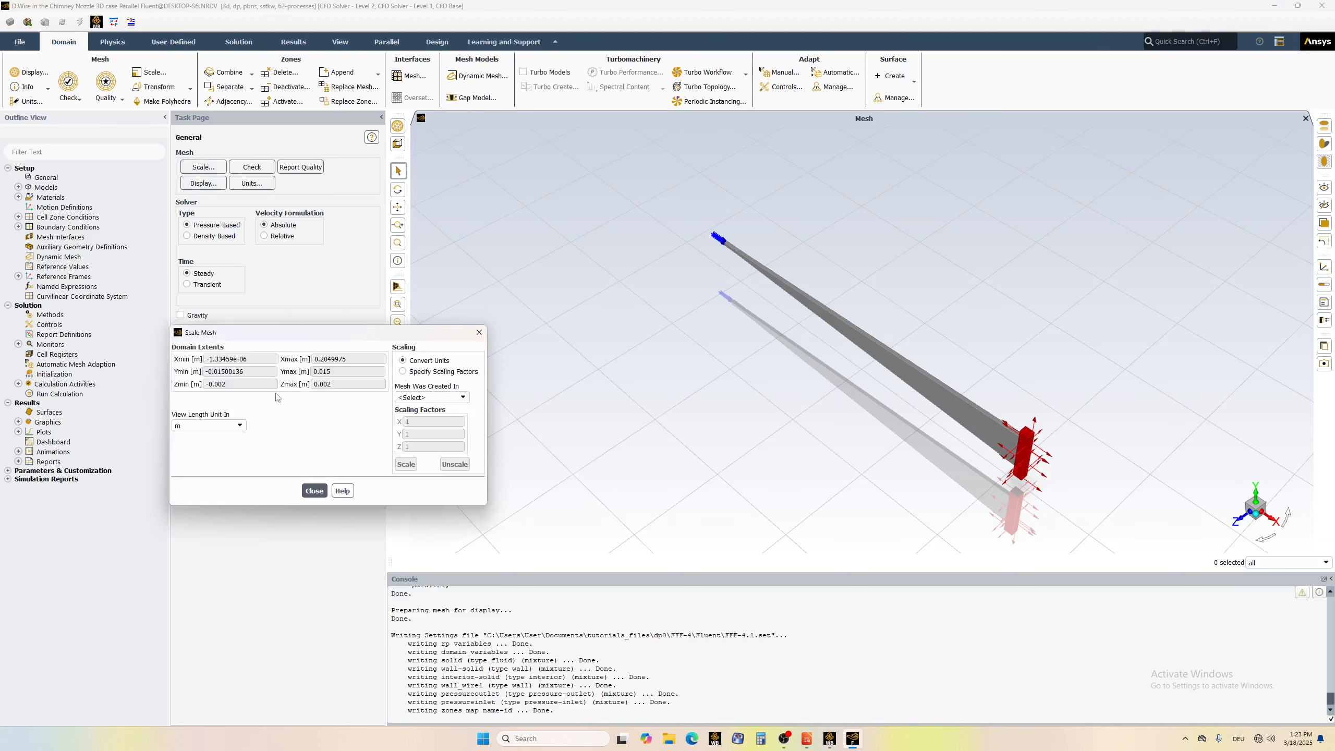
left_click(197, 426)
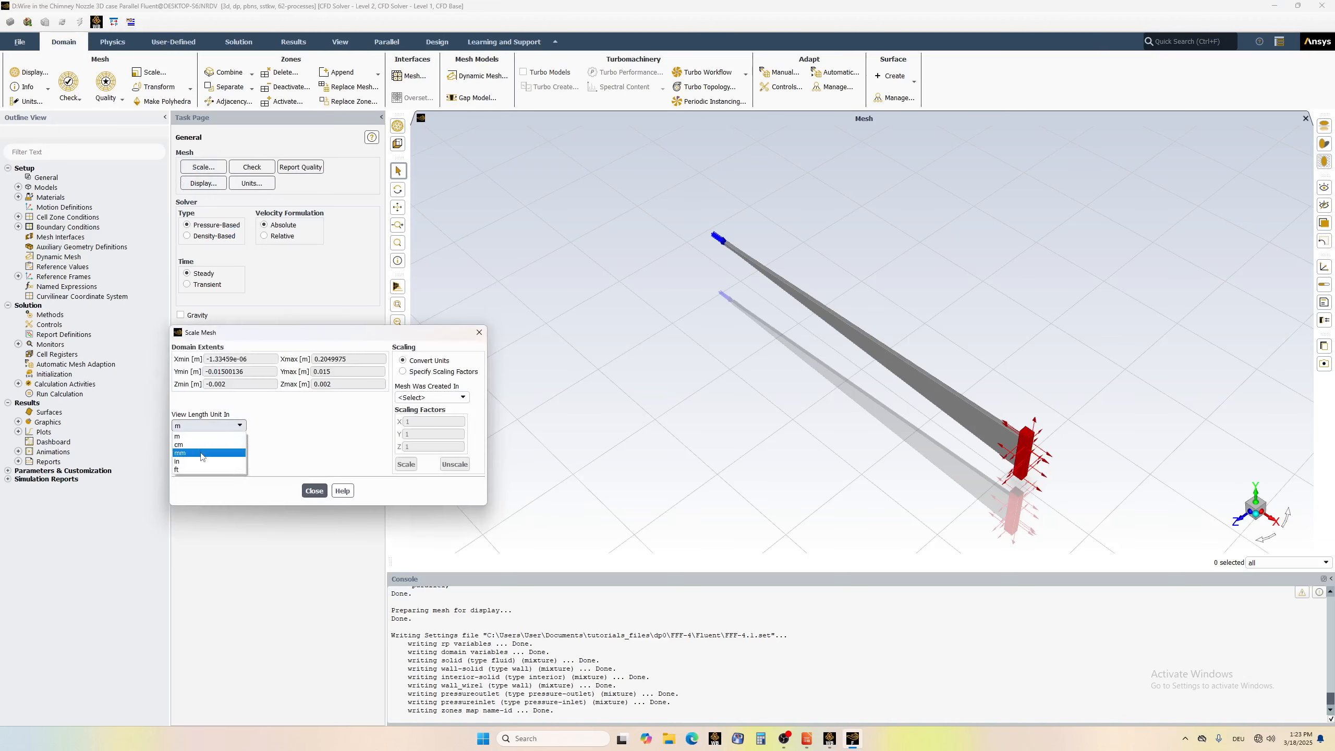
left_click(202, 453)
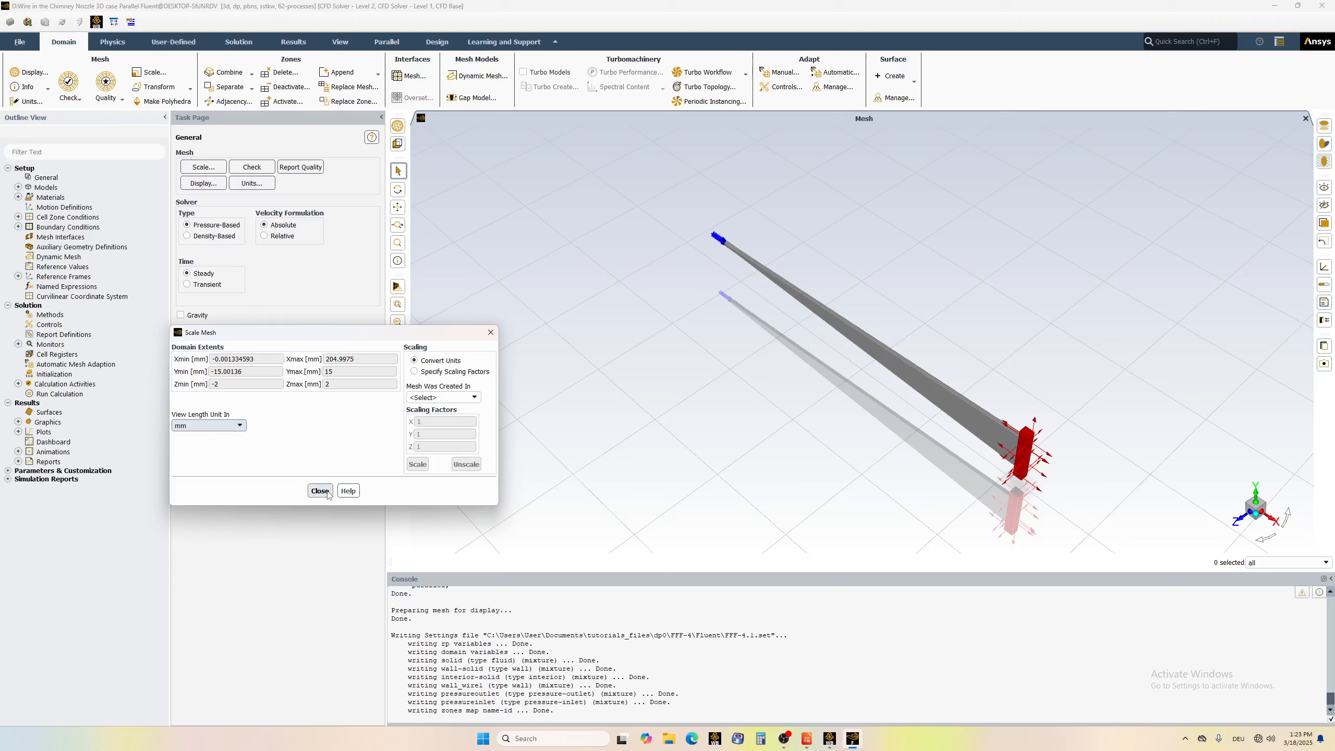
left_click(321, 490)
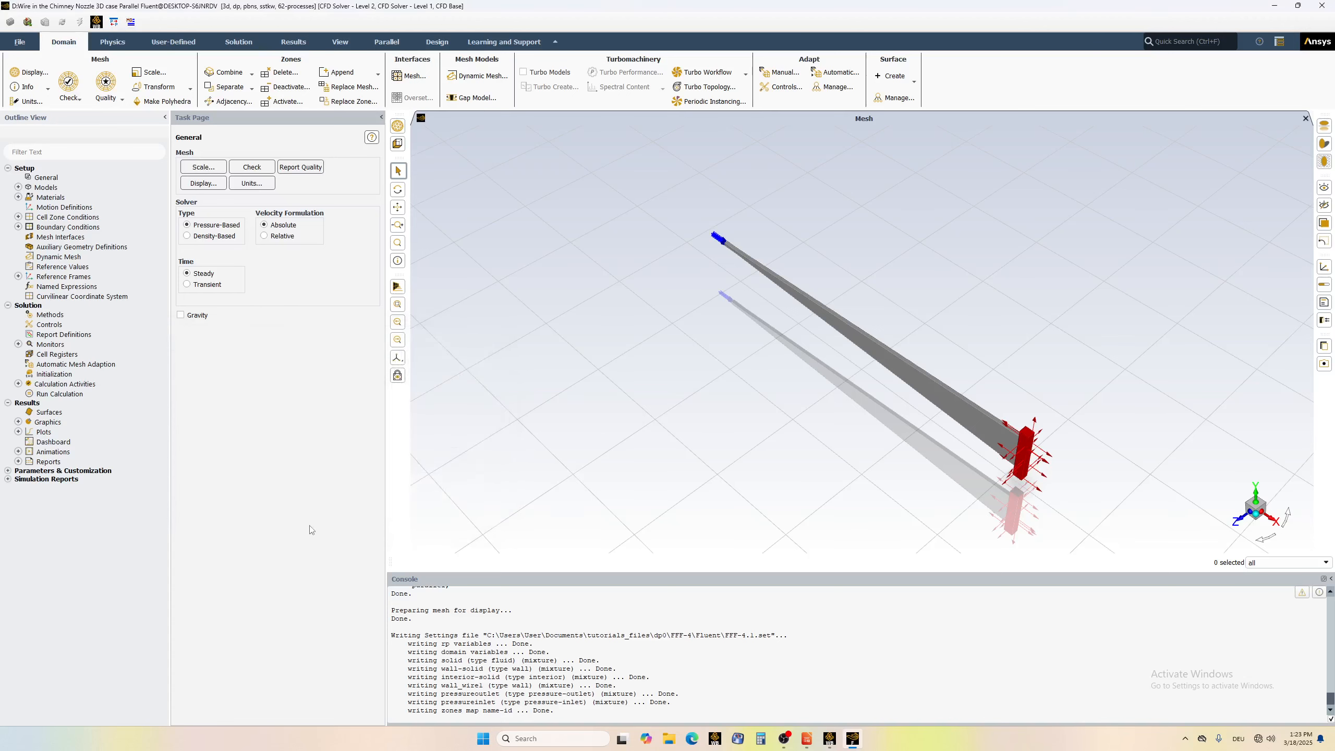
- Run the mesh check and report the mesh quality in the console
left_click(252, 167)
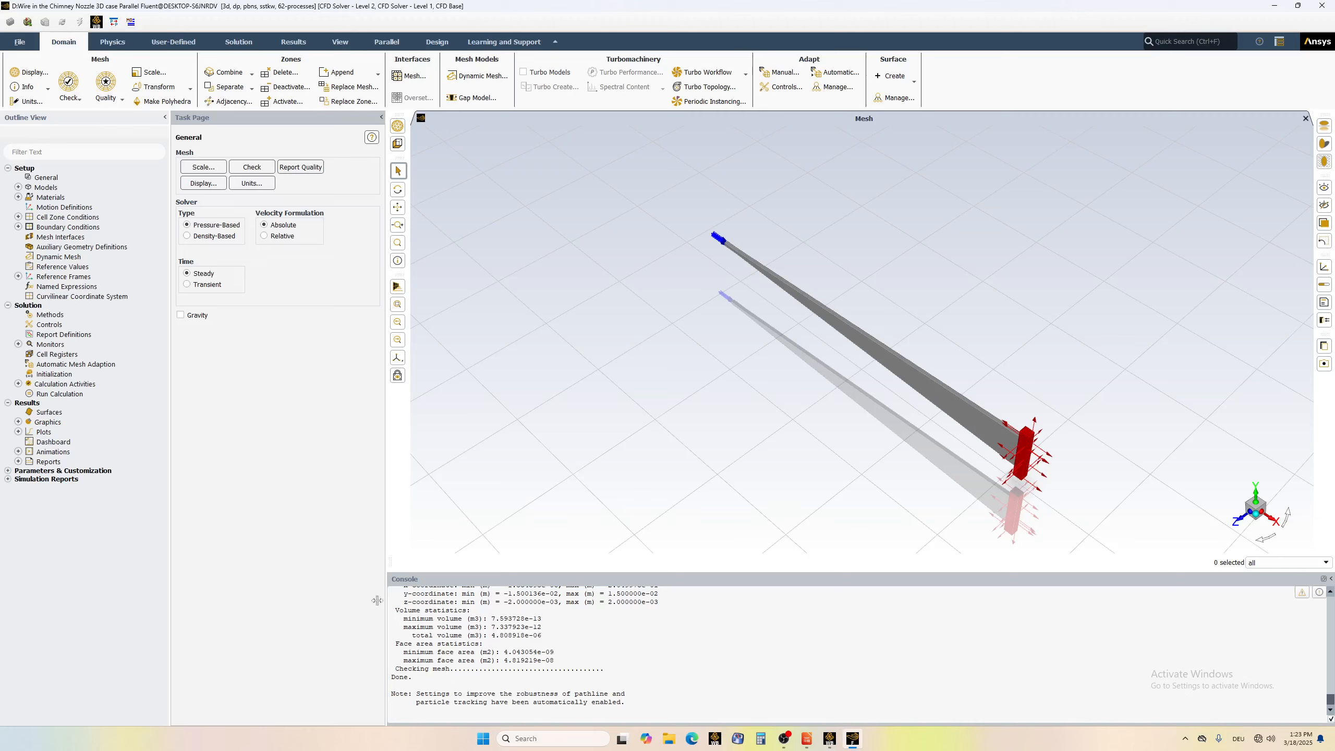
left_click(298, 167)
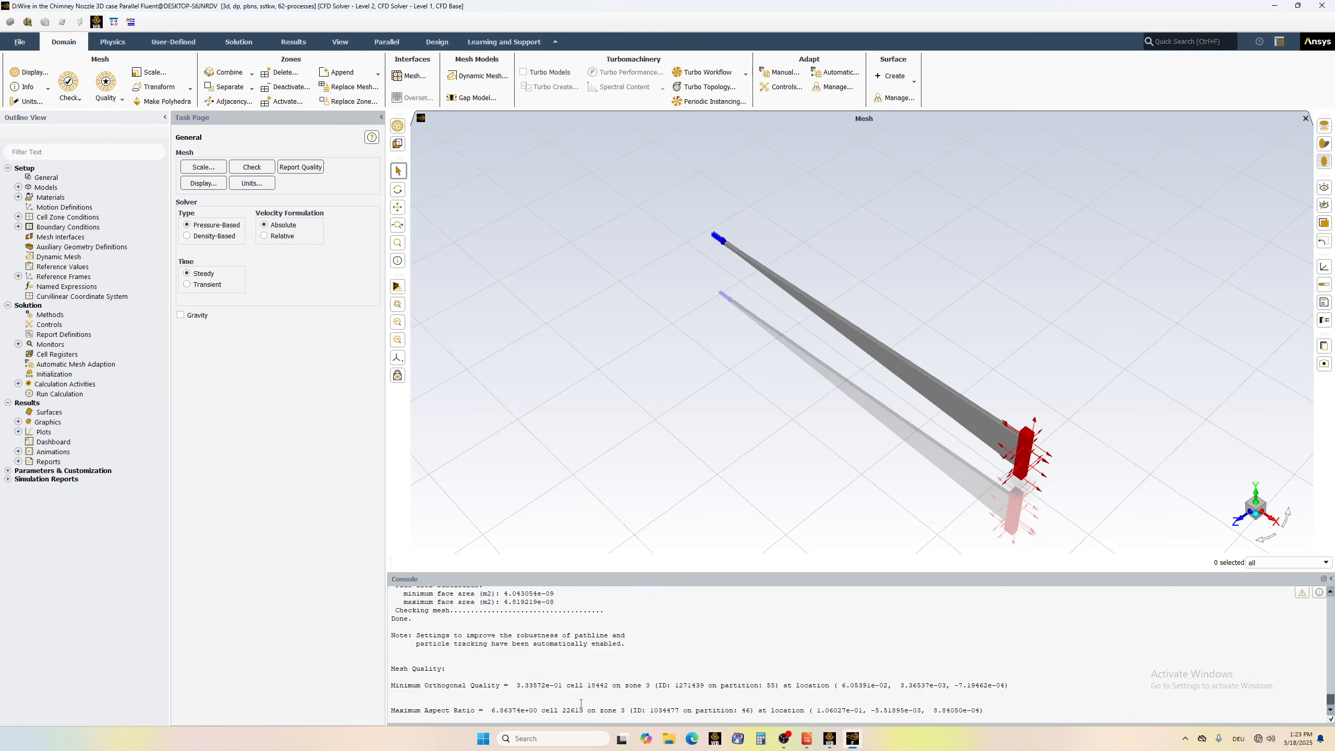
- Review the units available for density in the unit settings and close them without changes
left_click(252, 183)
scroll(221, 410, "down", 5)
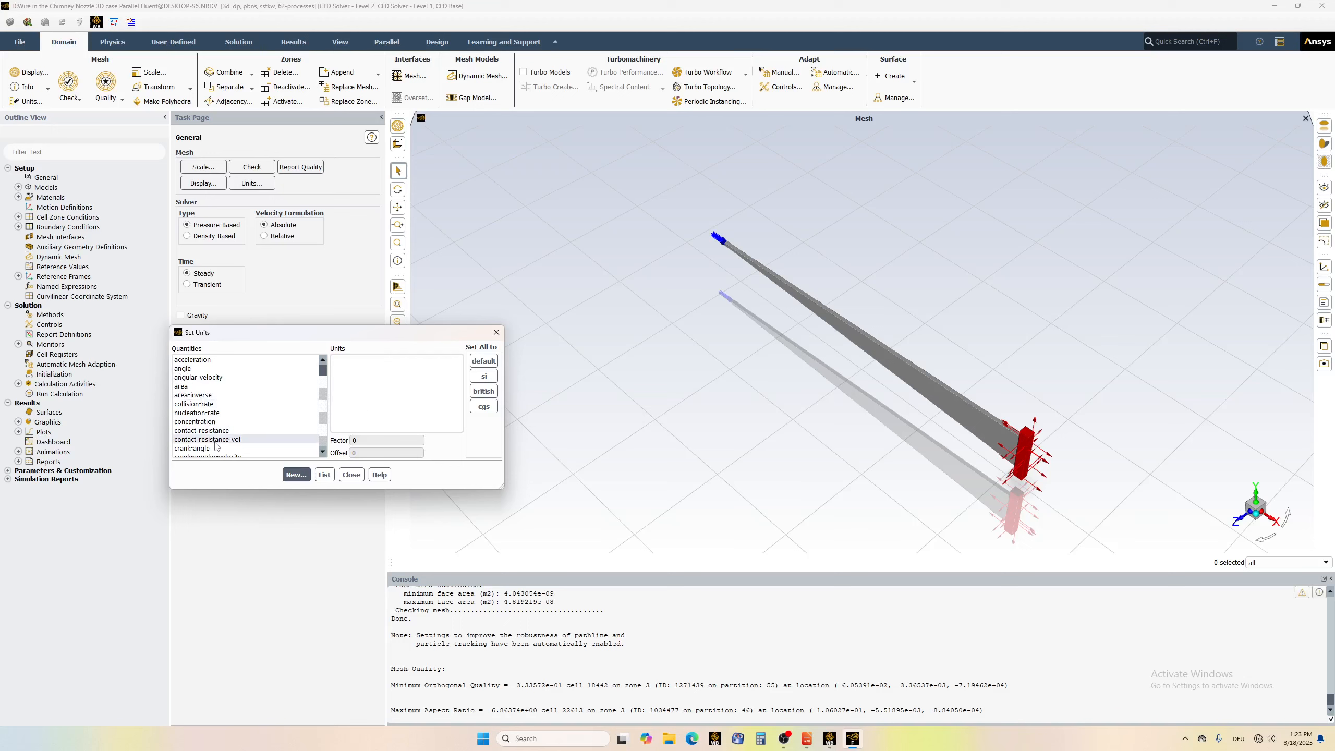
scroll(215, 446, "down", 1)
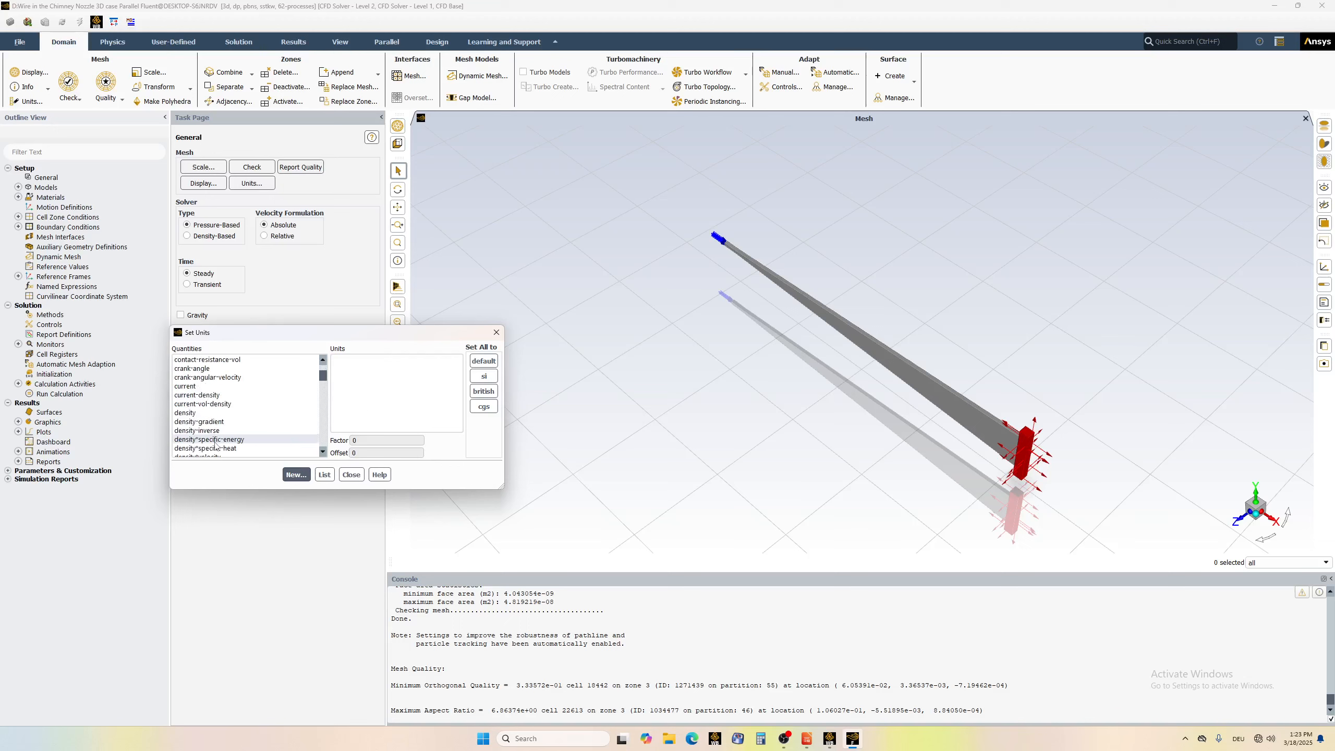
left_click(188, 415)
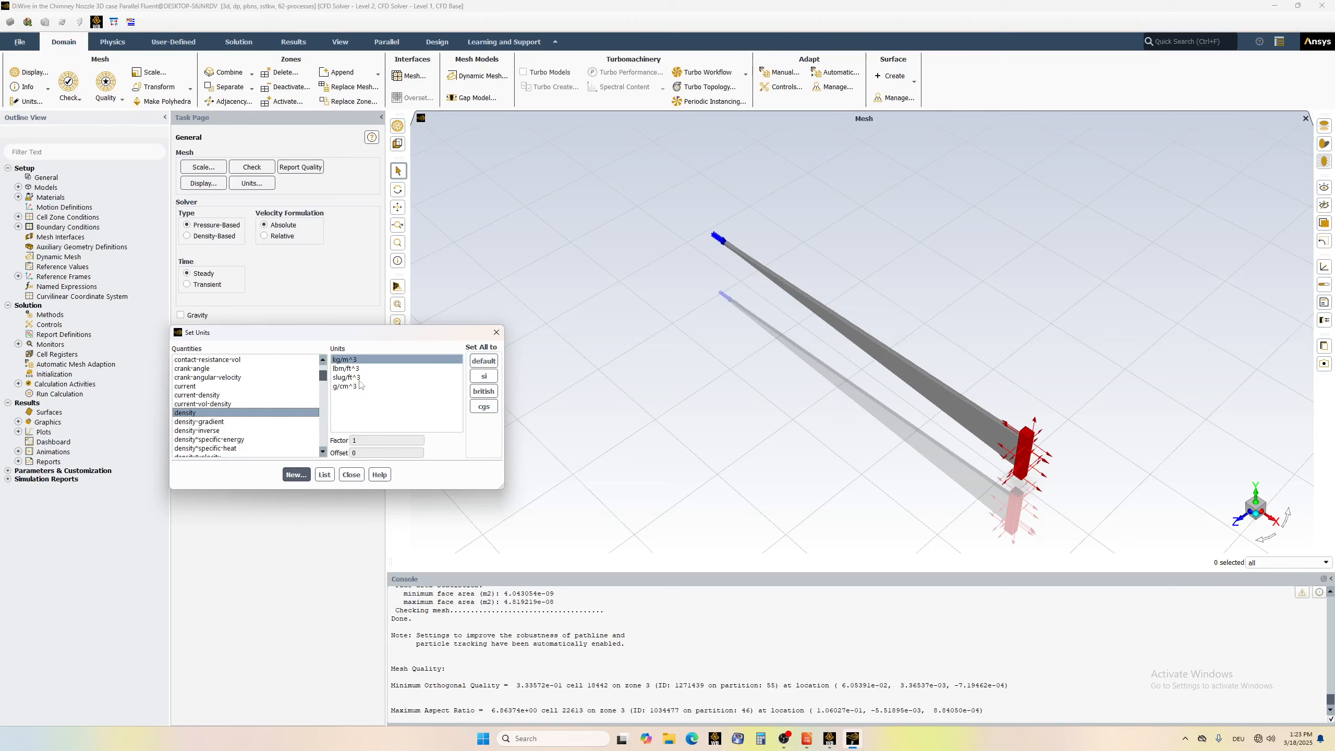
left_click(353, 476)
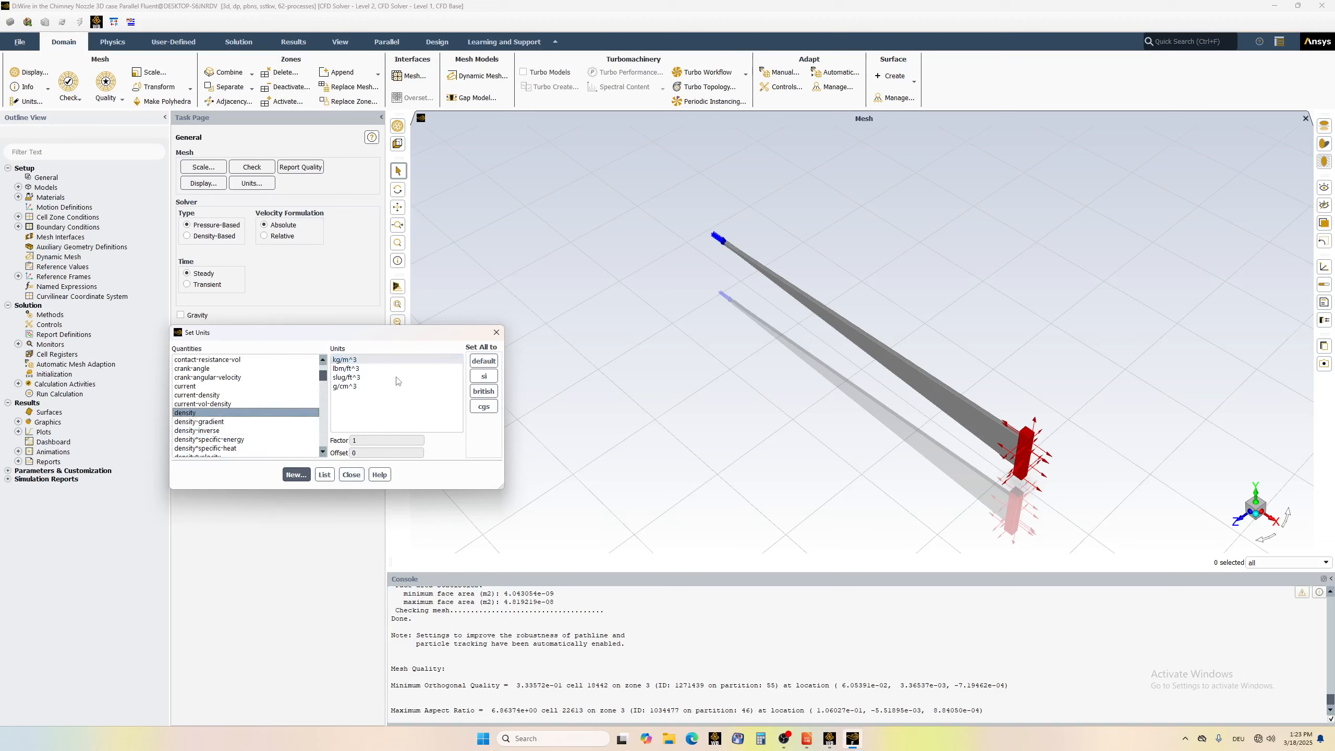
left_click(352, 477)
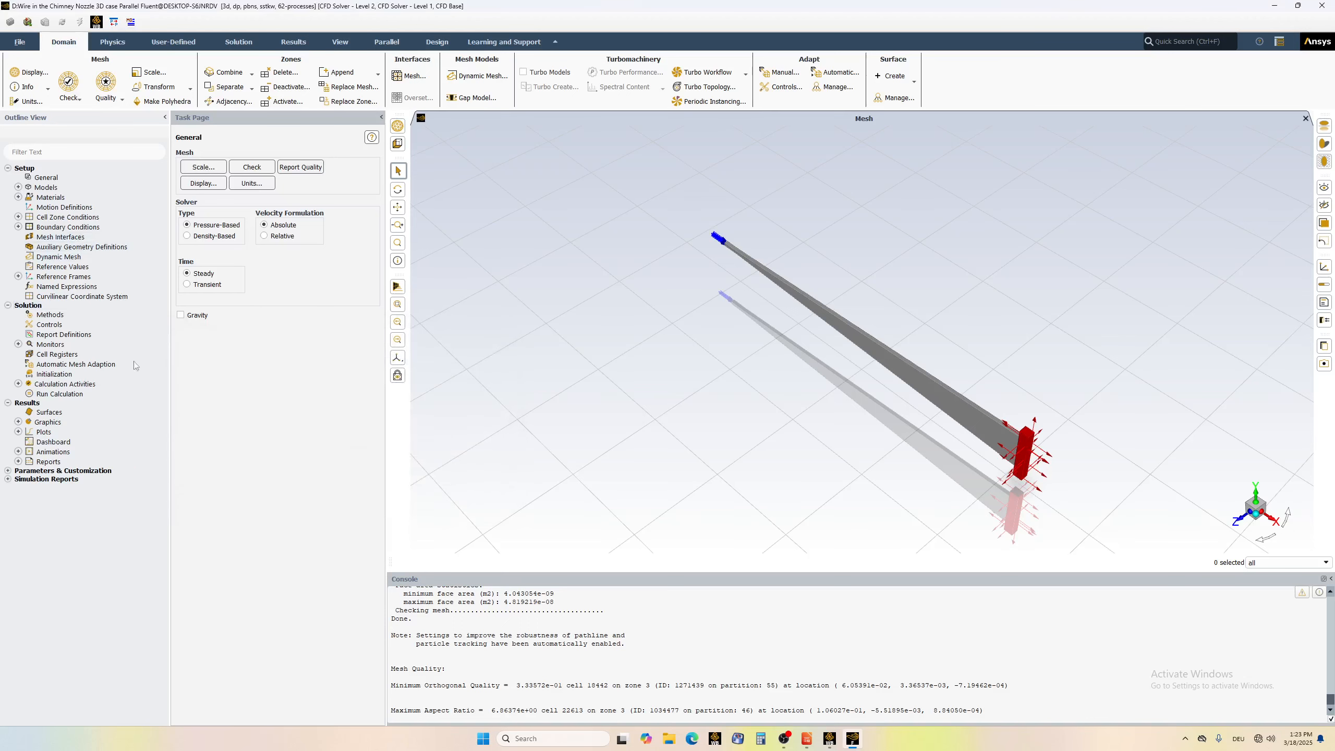
- Enable the energy equation in the physics models
double_click(44, 188)
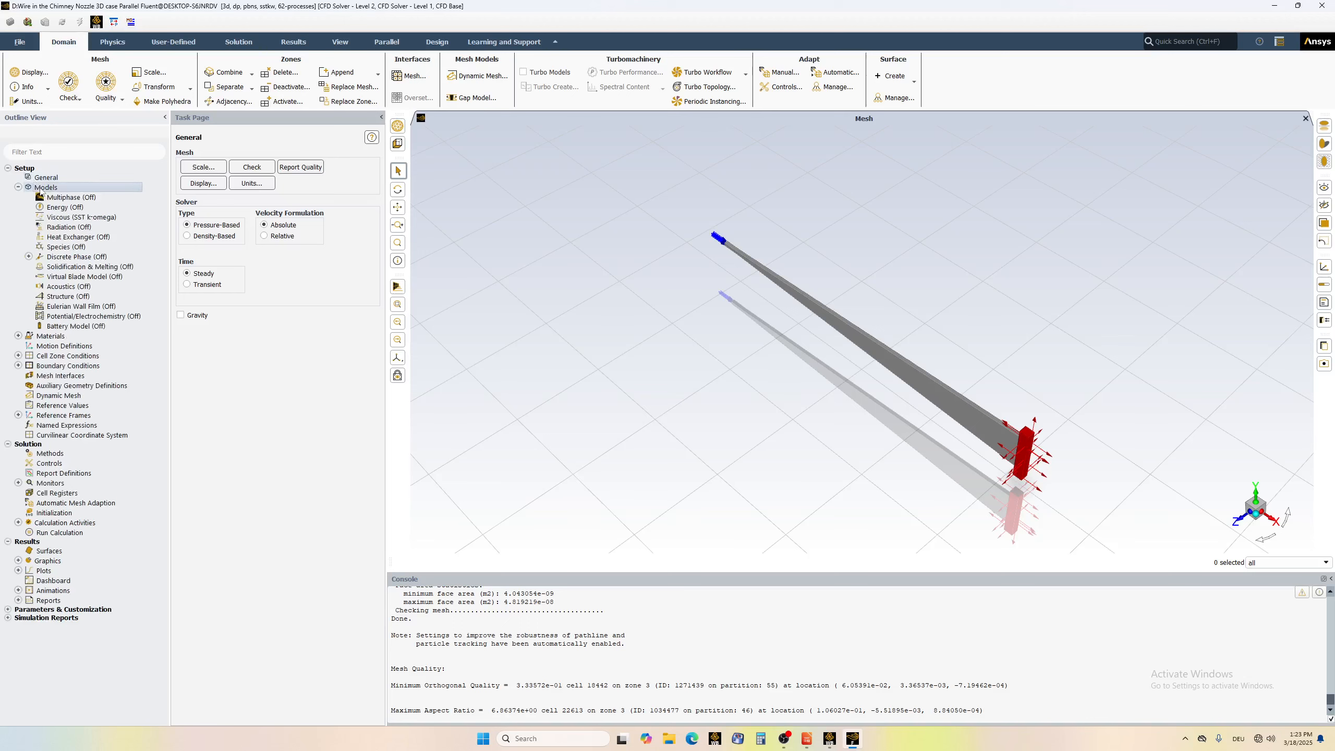
double_click(81, 208)
left_click(182, 361)
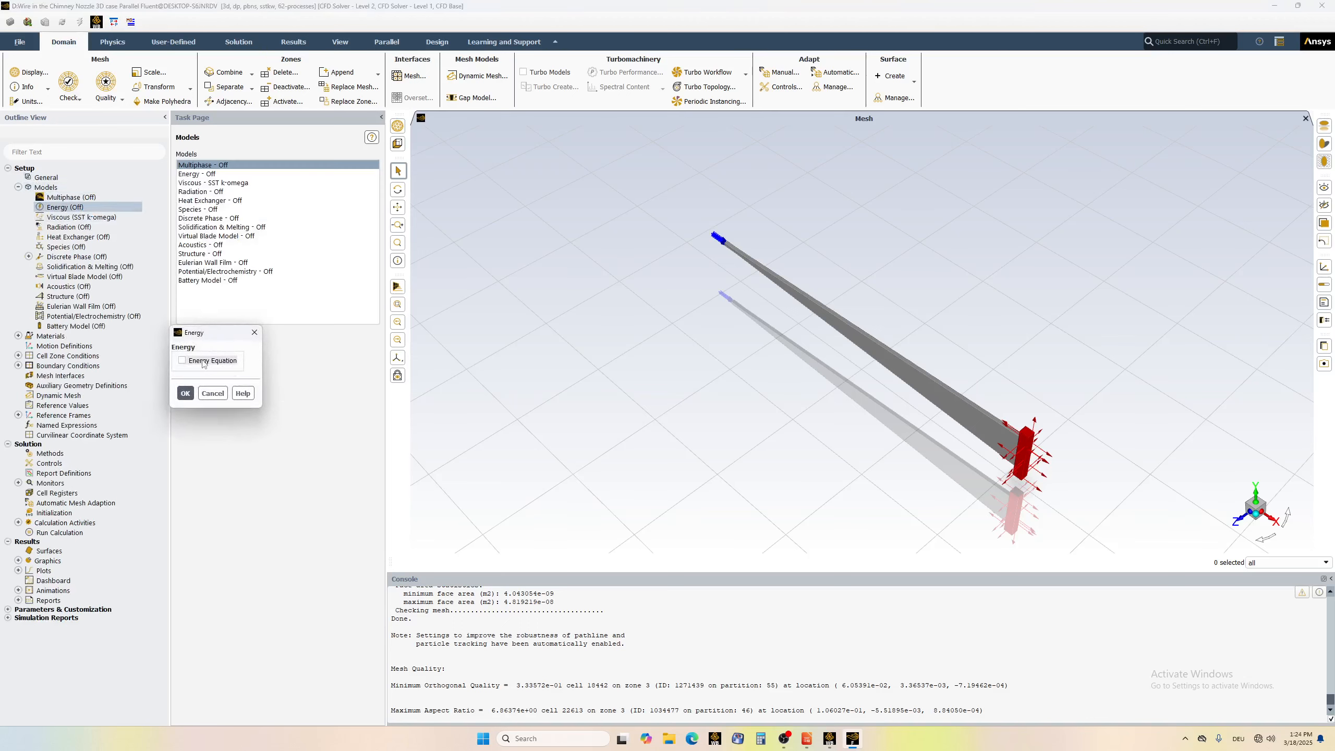
left_click(185, 392)
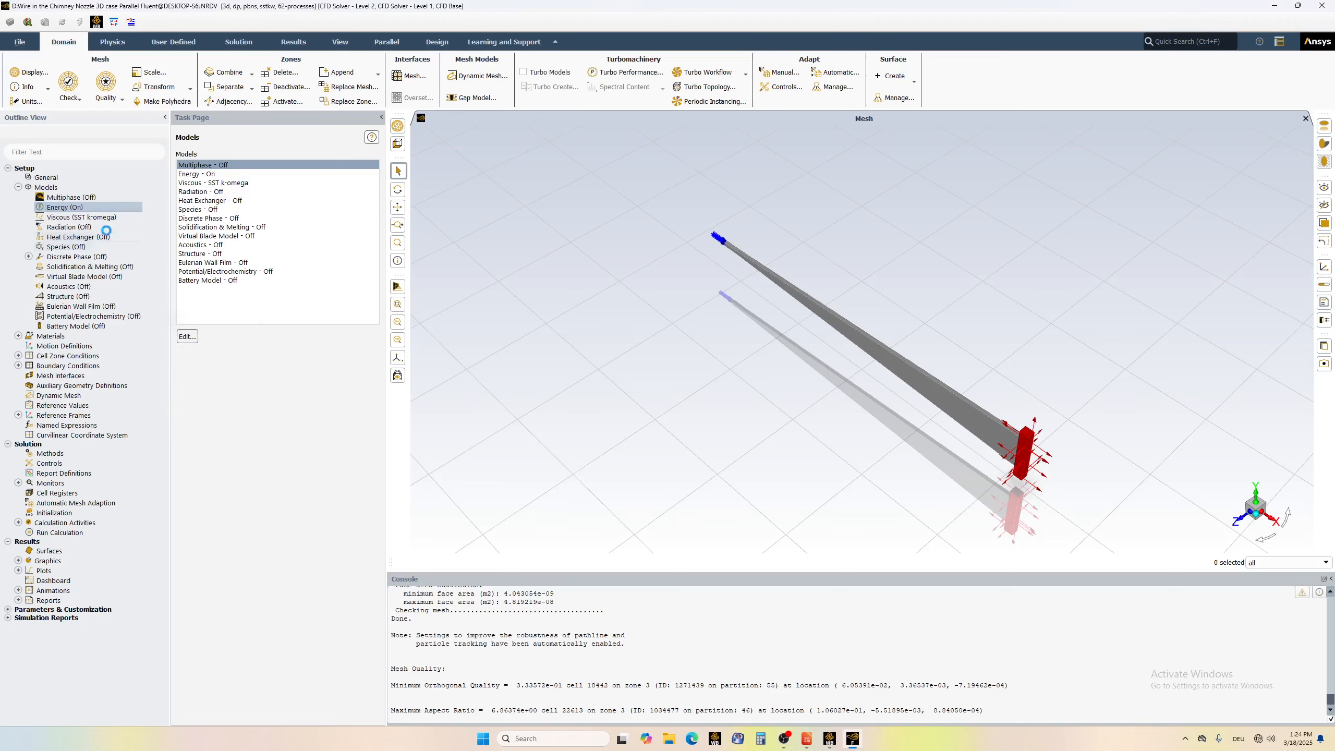
- Review the viscous model settings and accept the k-omega SST turbulence model
left_click(61, 218)
double_click(61, 219)
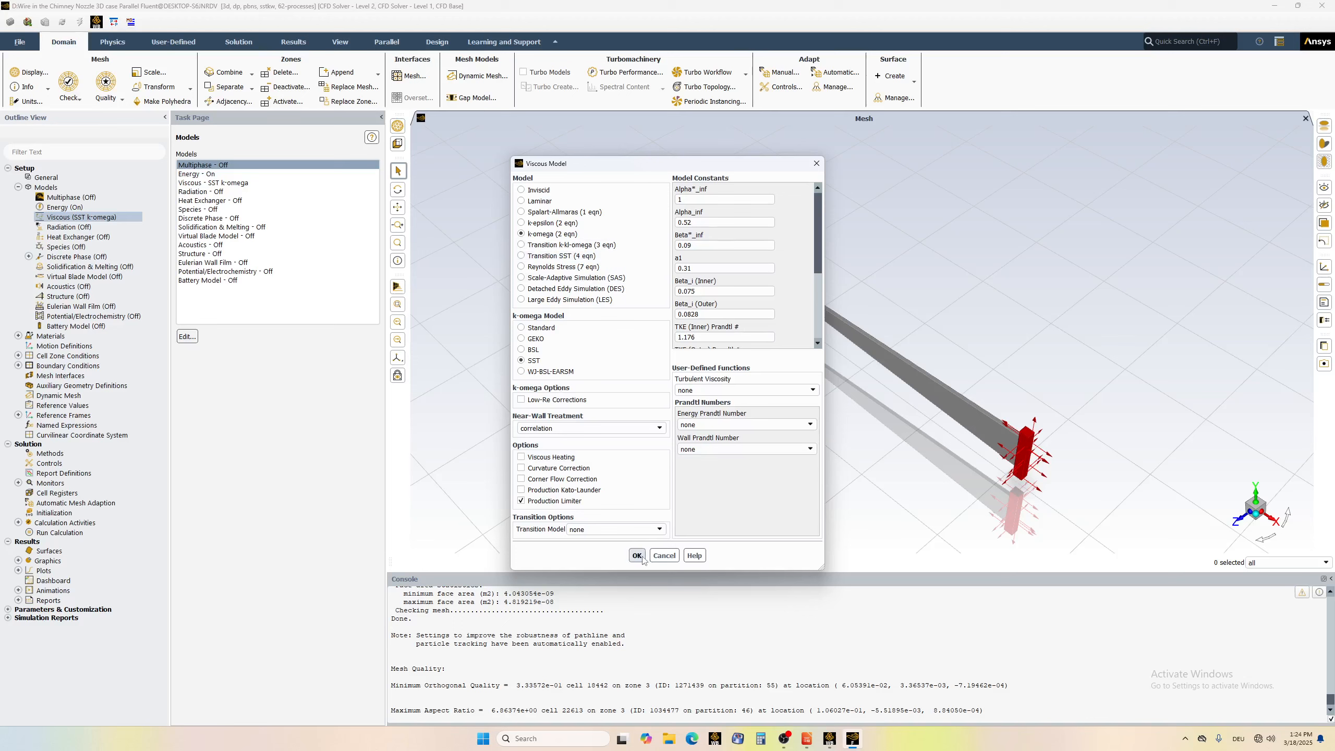
left_click(636, 555)
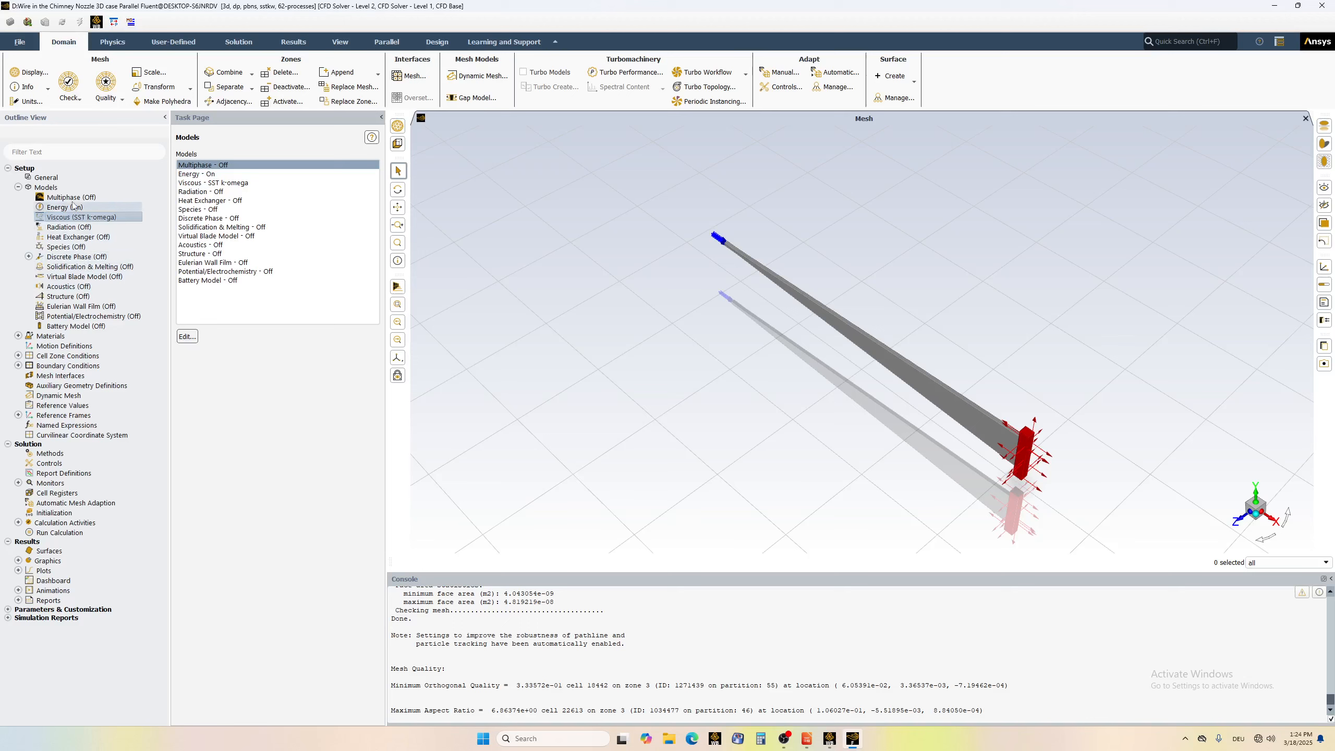
left_click(18, 188)
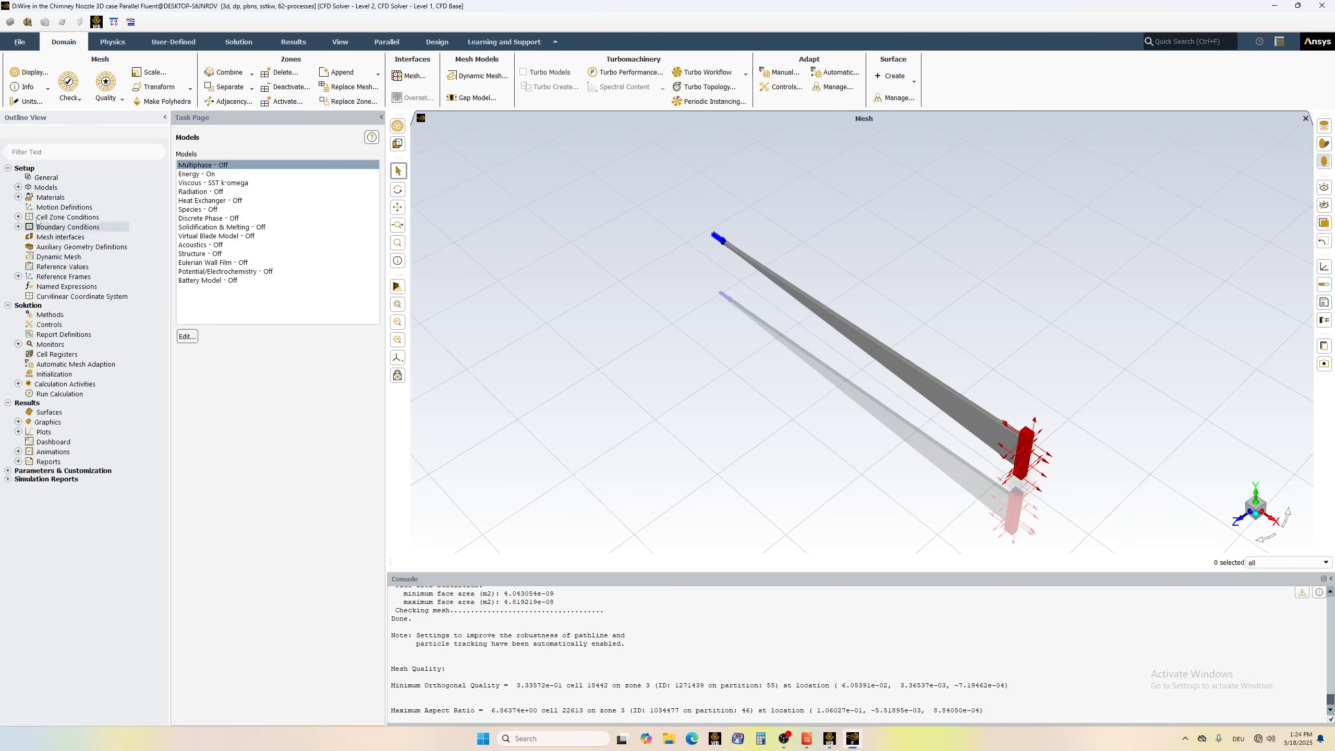
- Copy the fluid material helium (he) from the Fluent database into the case's materials
left_click(17, 217)
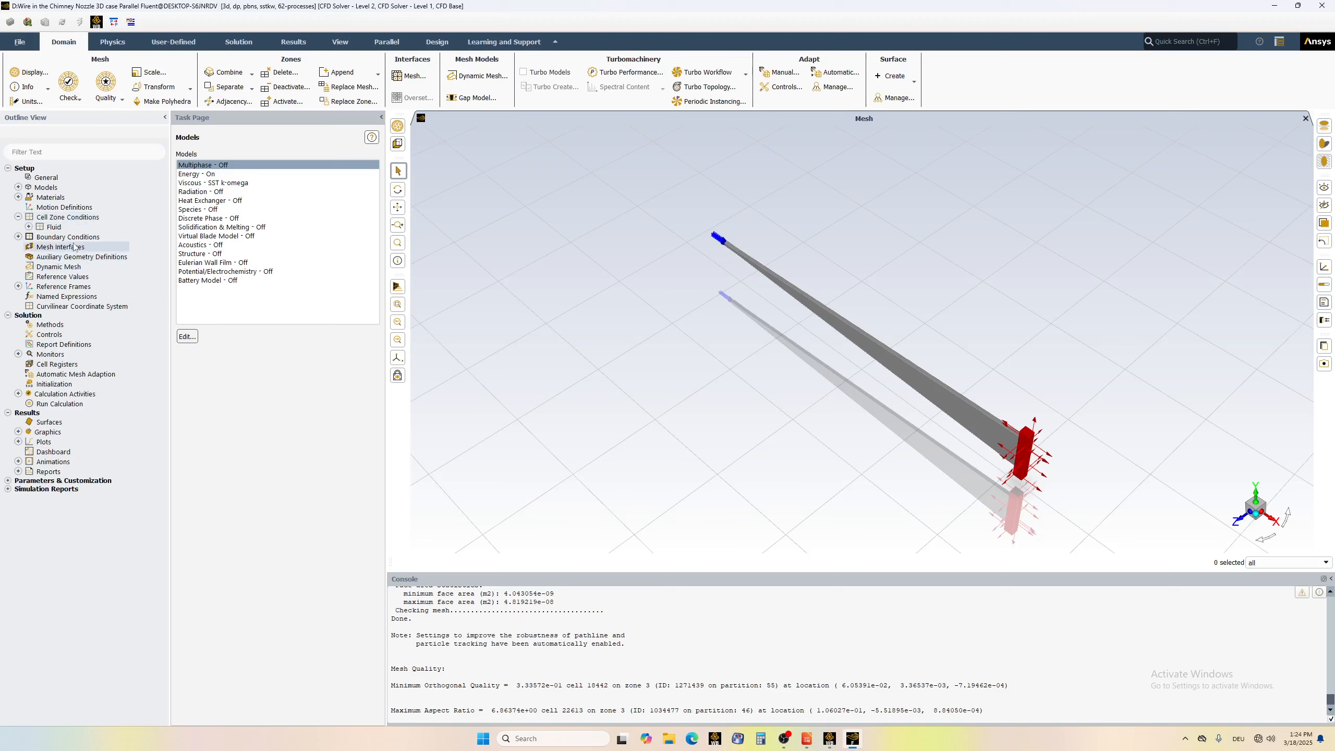
double_click(50, 197)
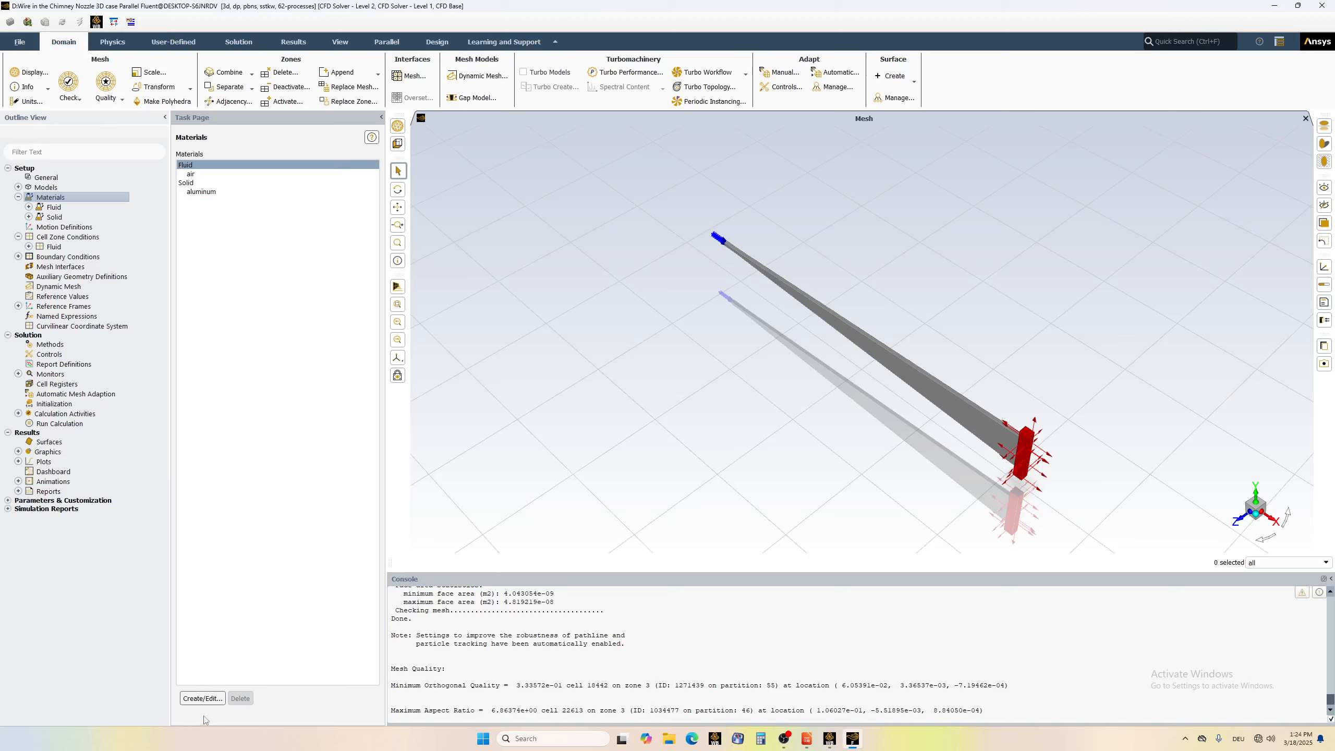
left_click(203, 699)
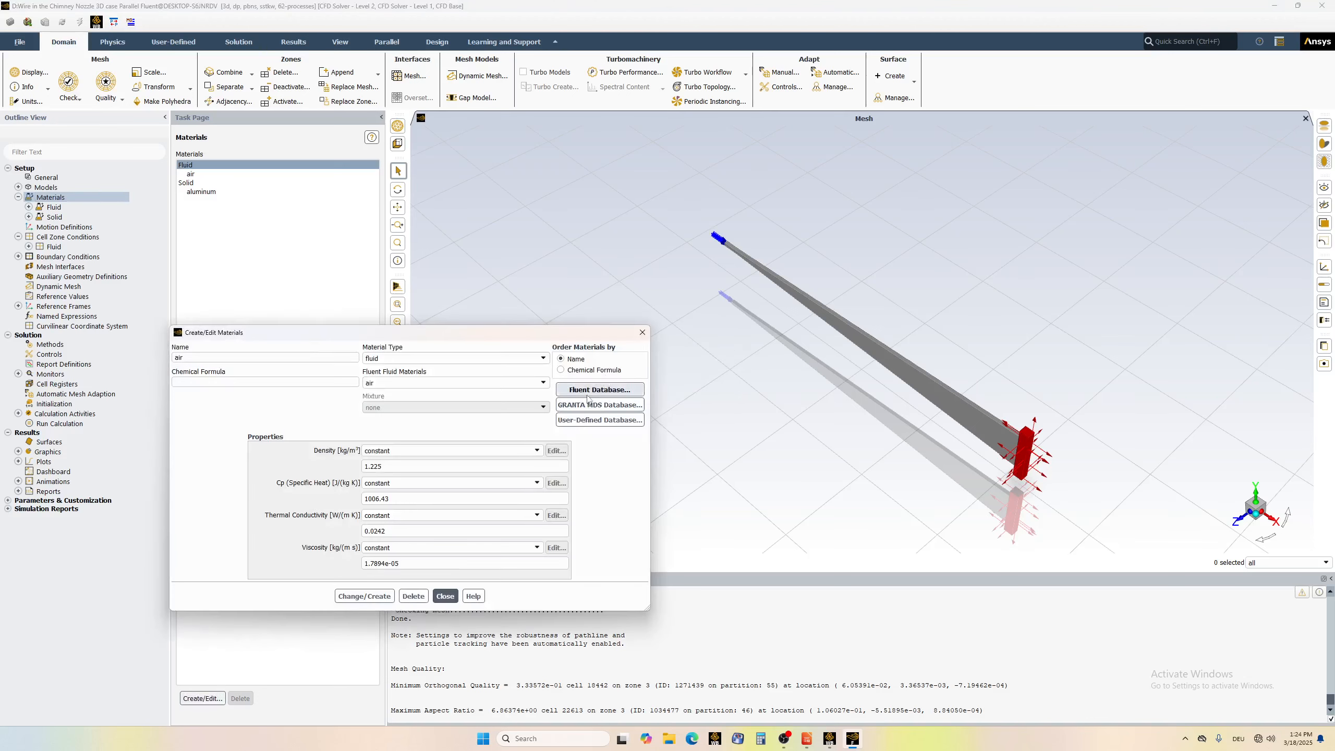
left_click(588, 391)
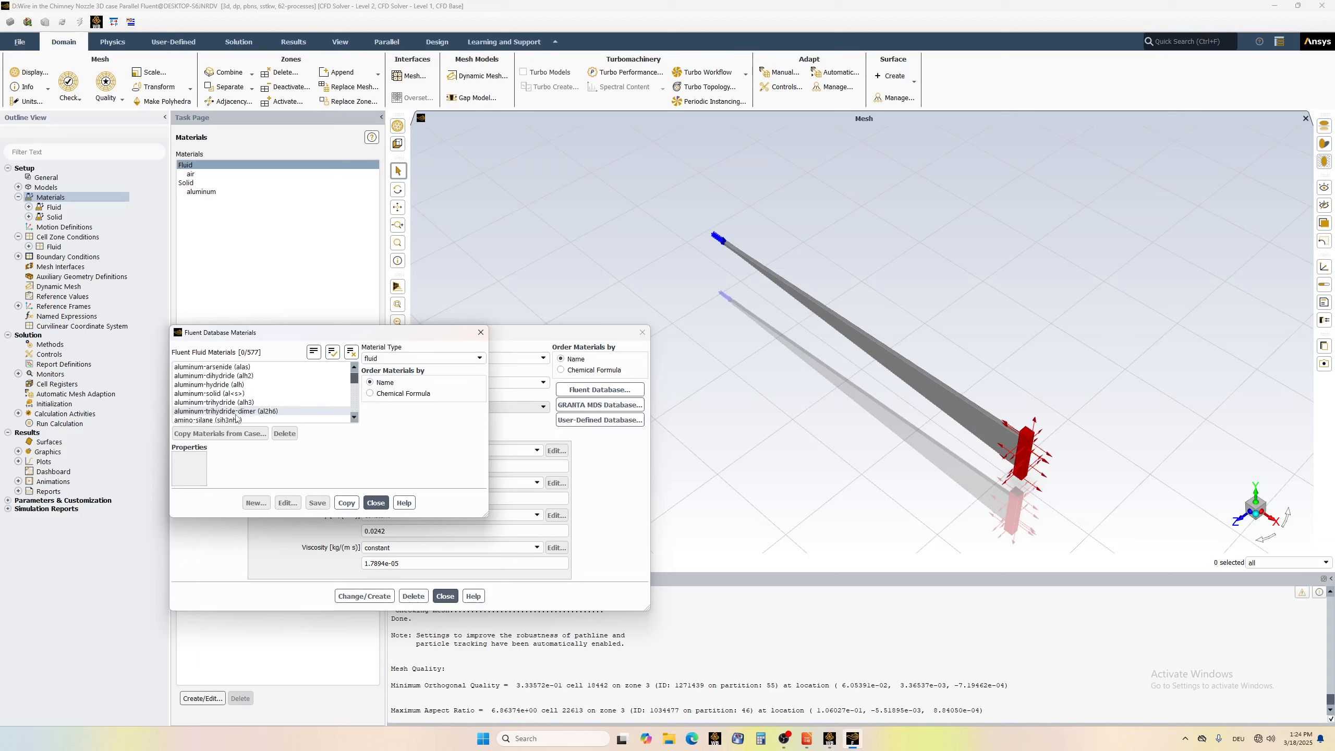
left_click_drag(355, 380, 356, 395)
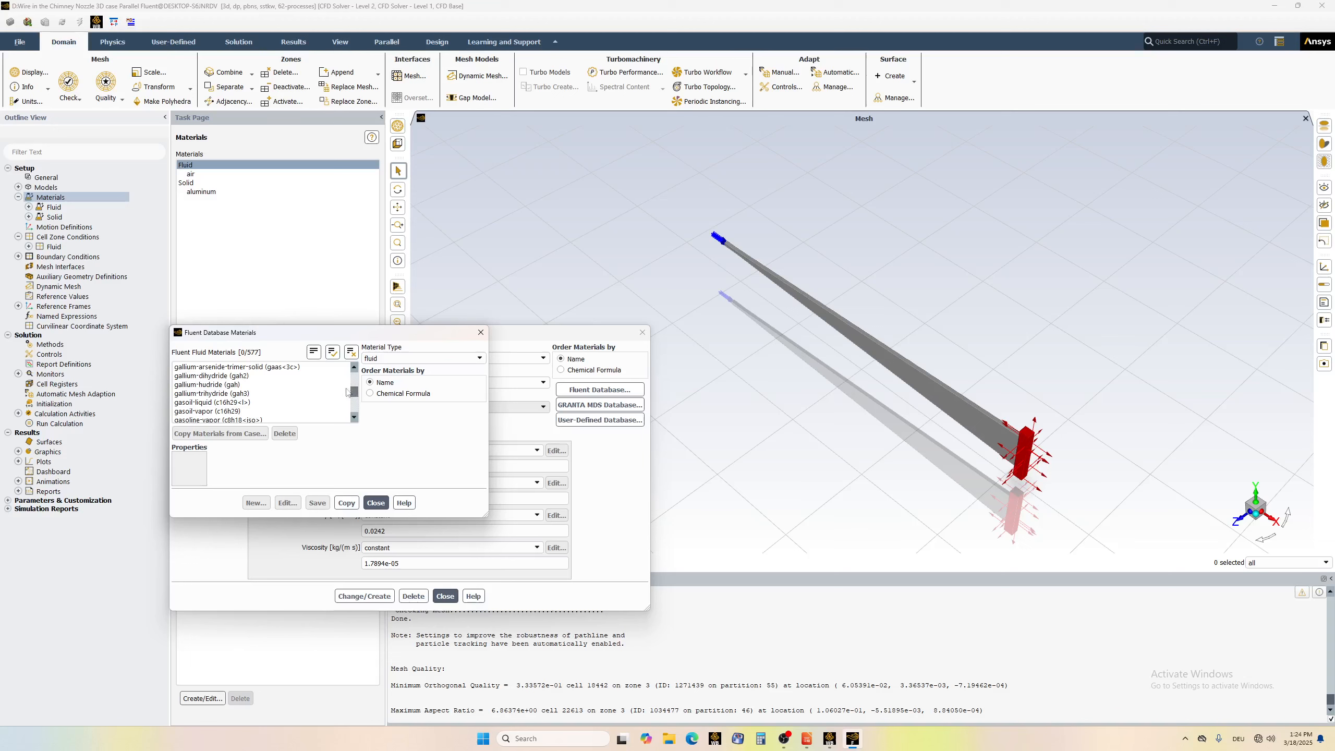
scroll(239, 402, "up", 1)
scroll(240, 406, "down", 10)
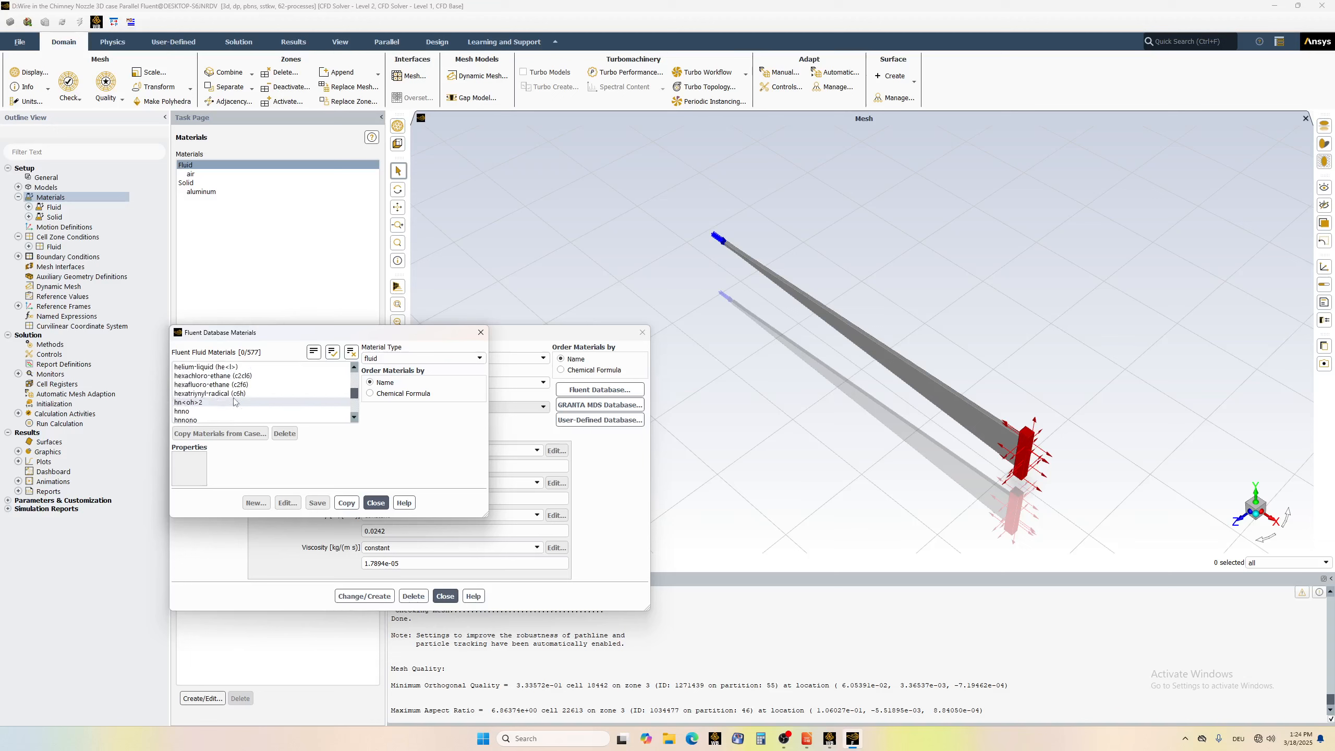
scroll(228, 407, "up", 3)
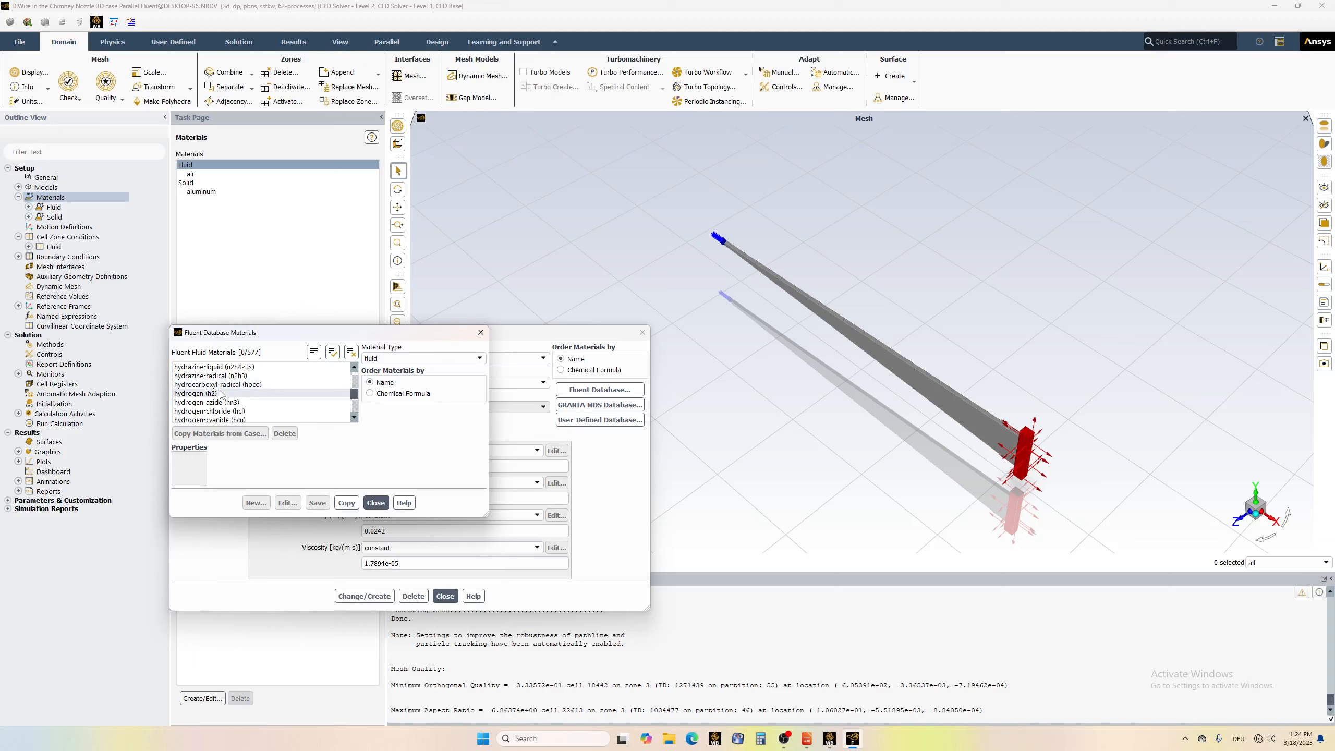
scroll(215, 396, "up", 2)
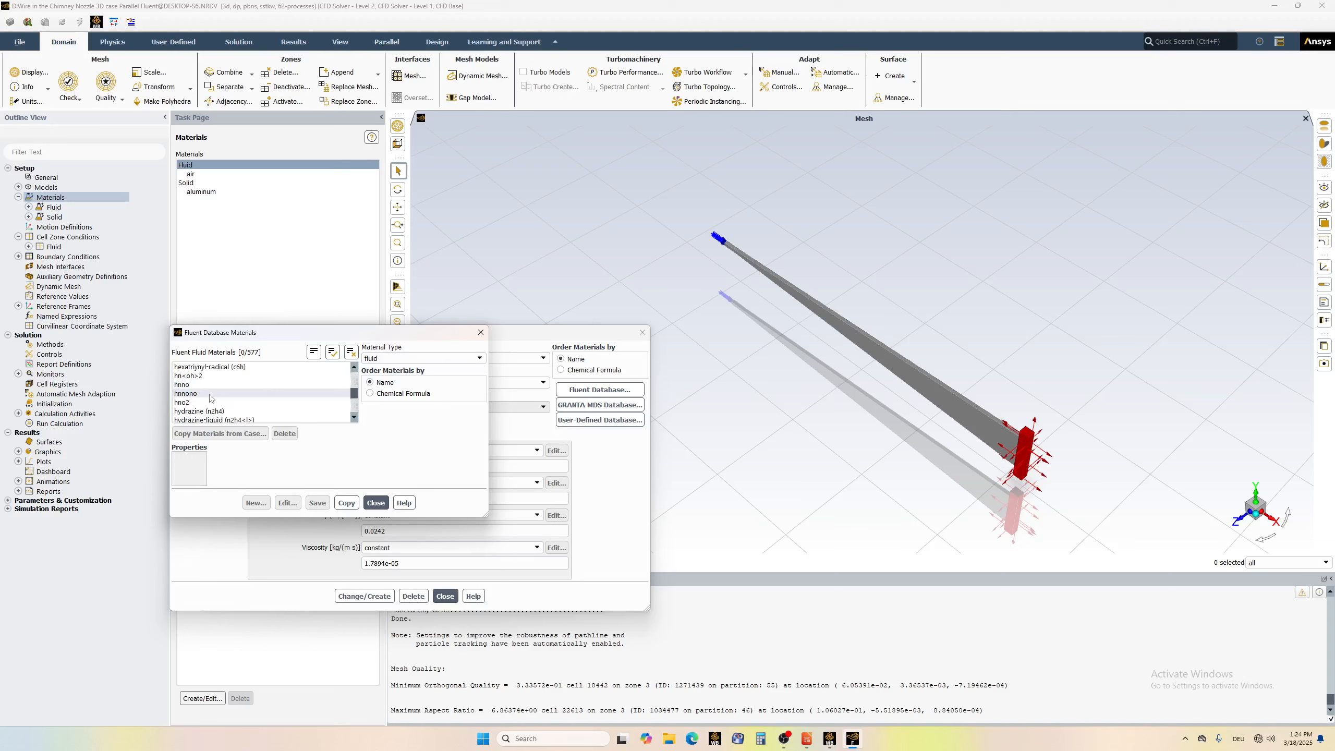
scroll(210, 398, "up", 5)
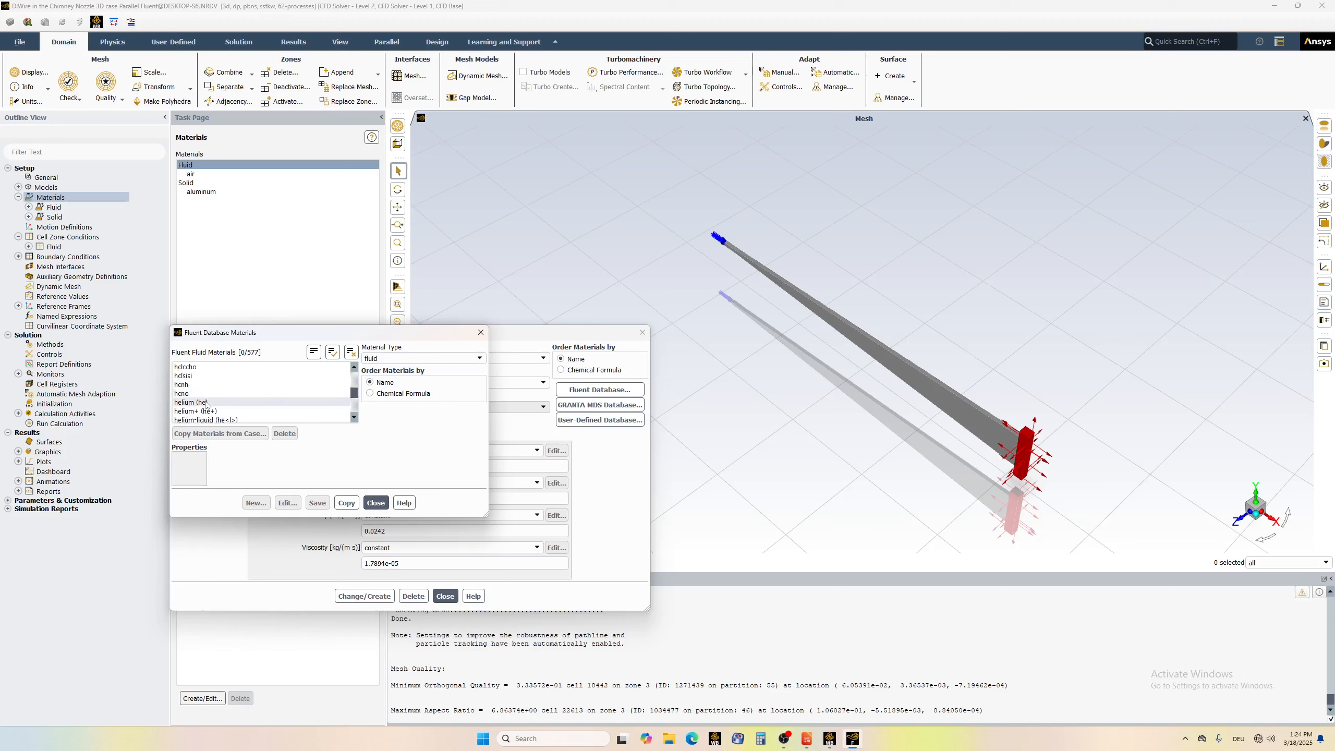
left_click(207, 402)
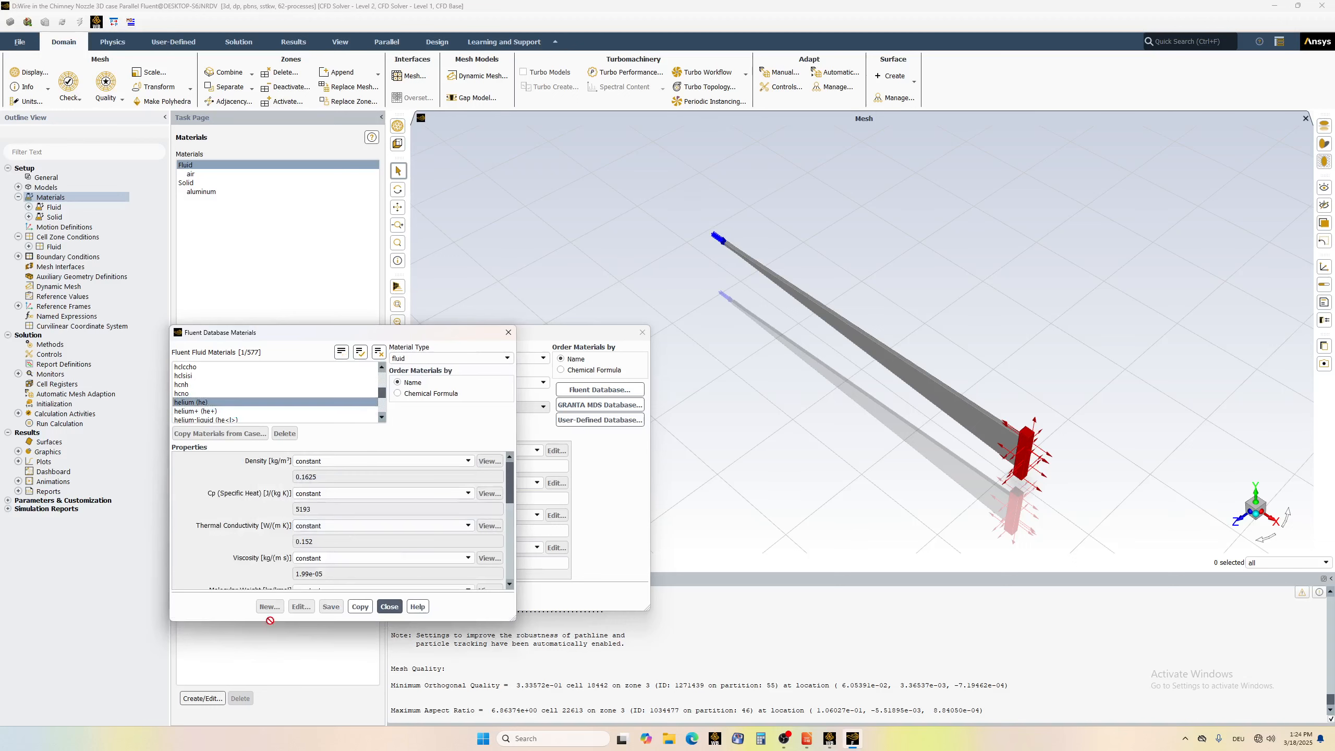
left_click(362, 607)
left_click(400, 611)
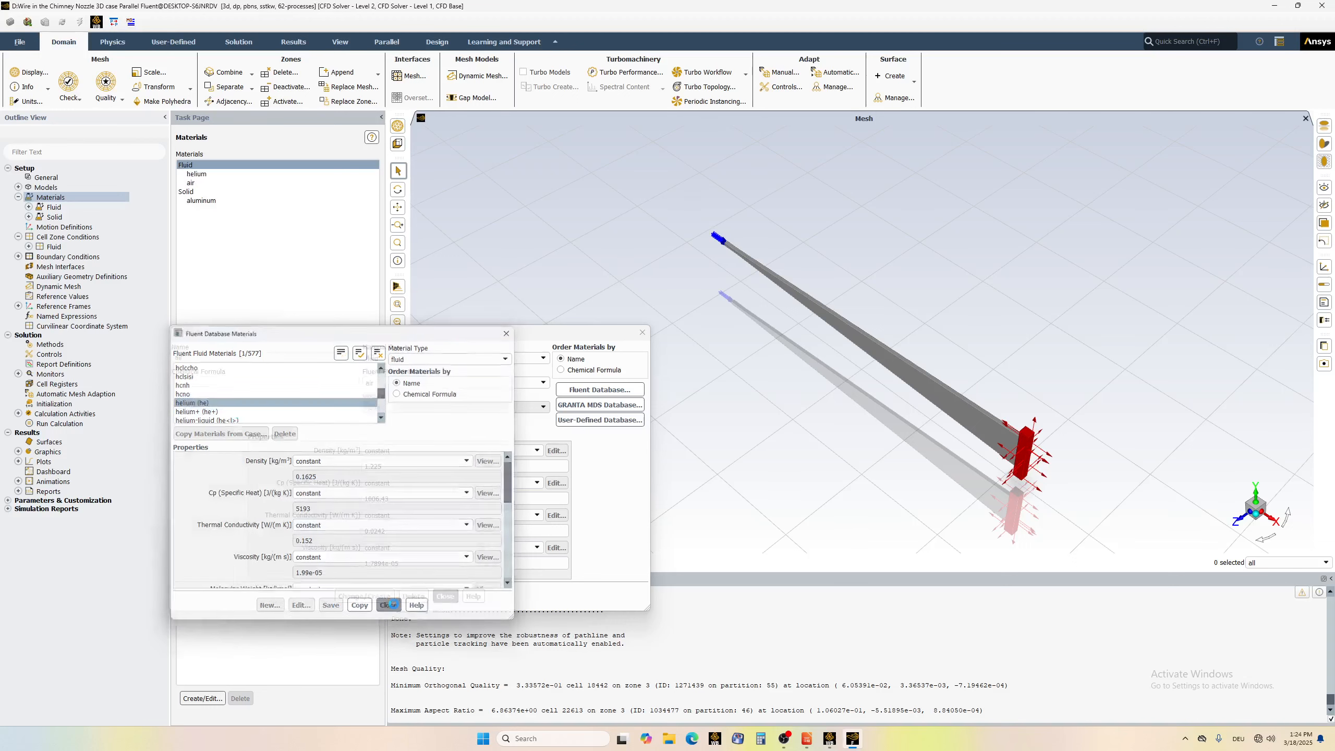
left_click(447, 600)
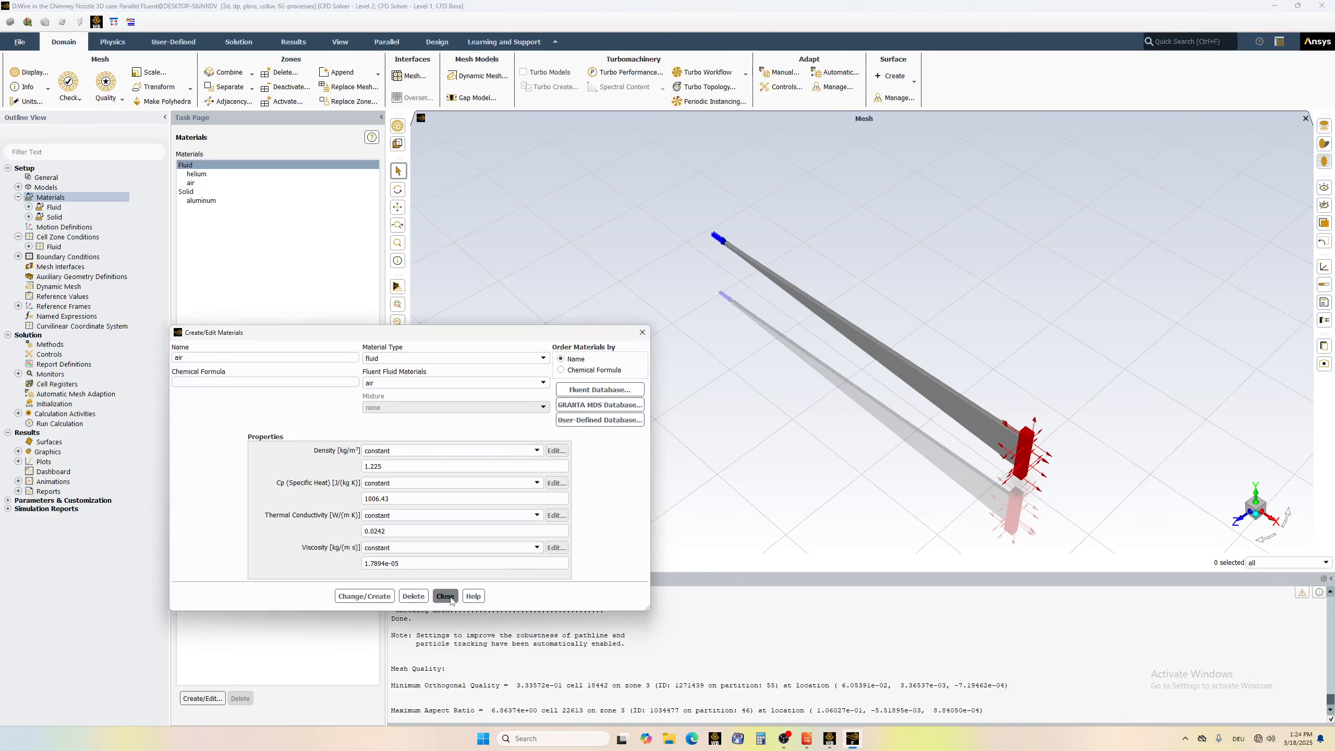
- Set helium's density model to ideal-gas and save the material change
left_click(207, 174)
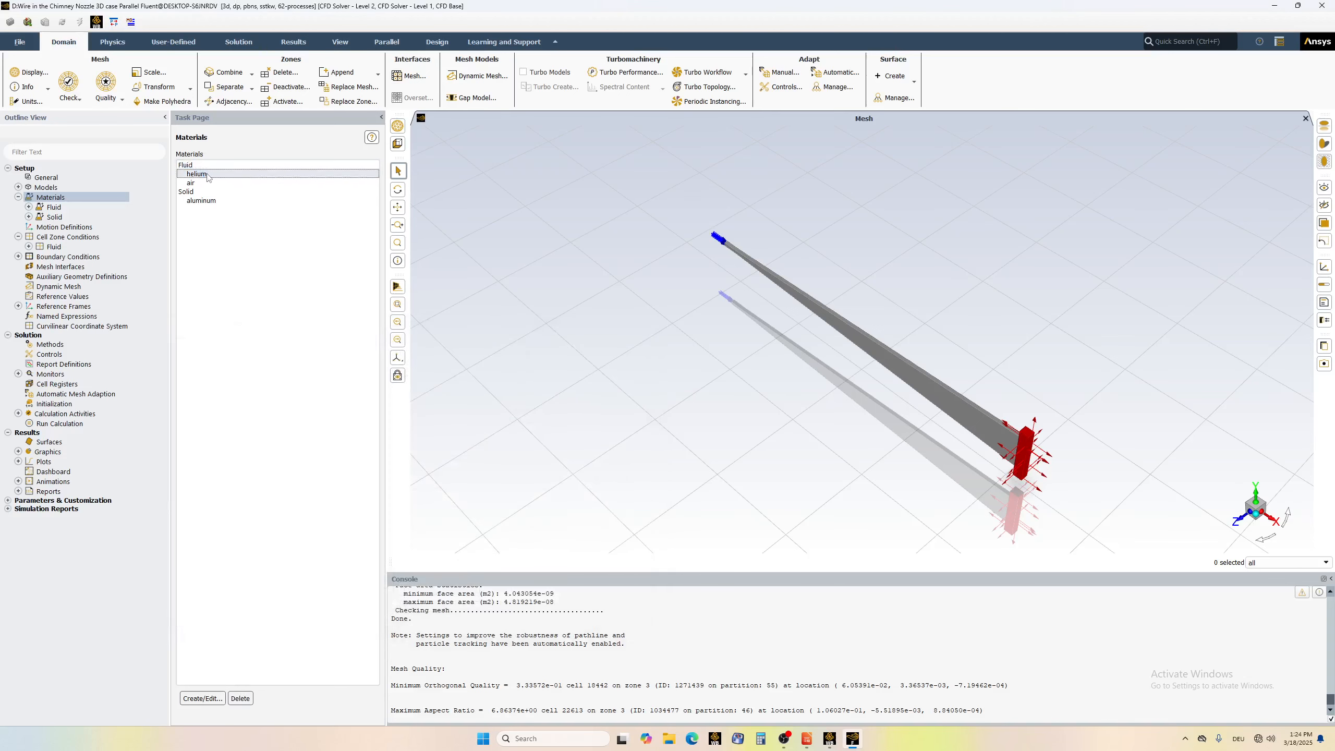
double_click(198, 174)
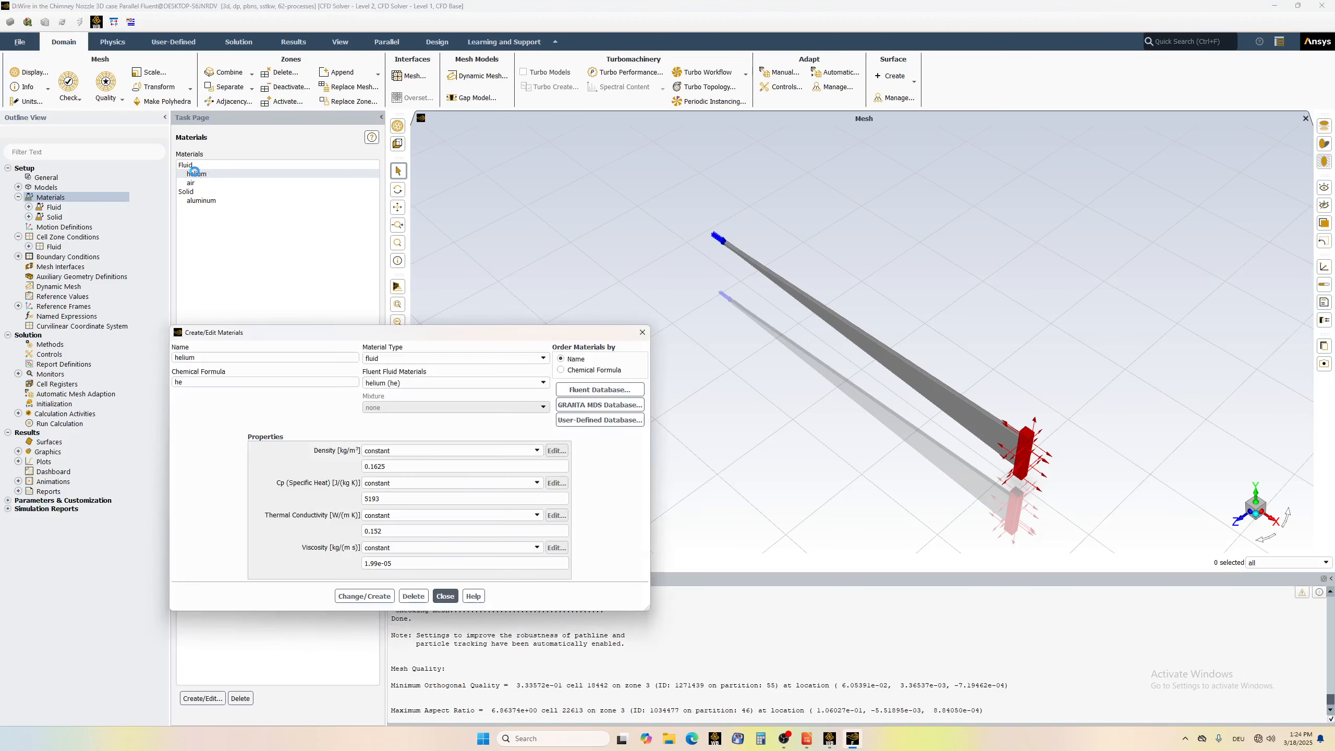
left_click(387, 452)
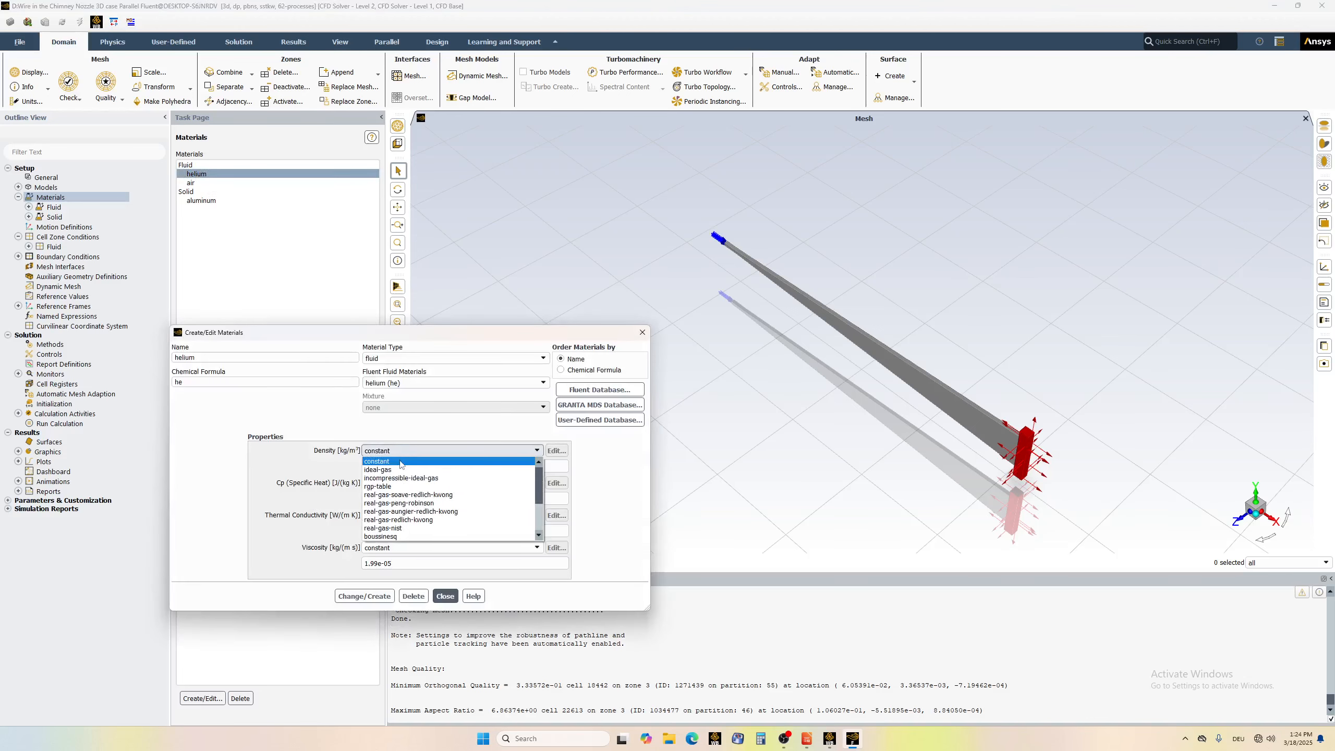
left_click(398, 470)
left_click(371, 596)
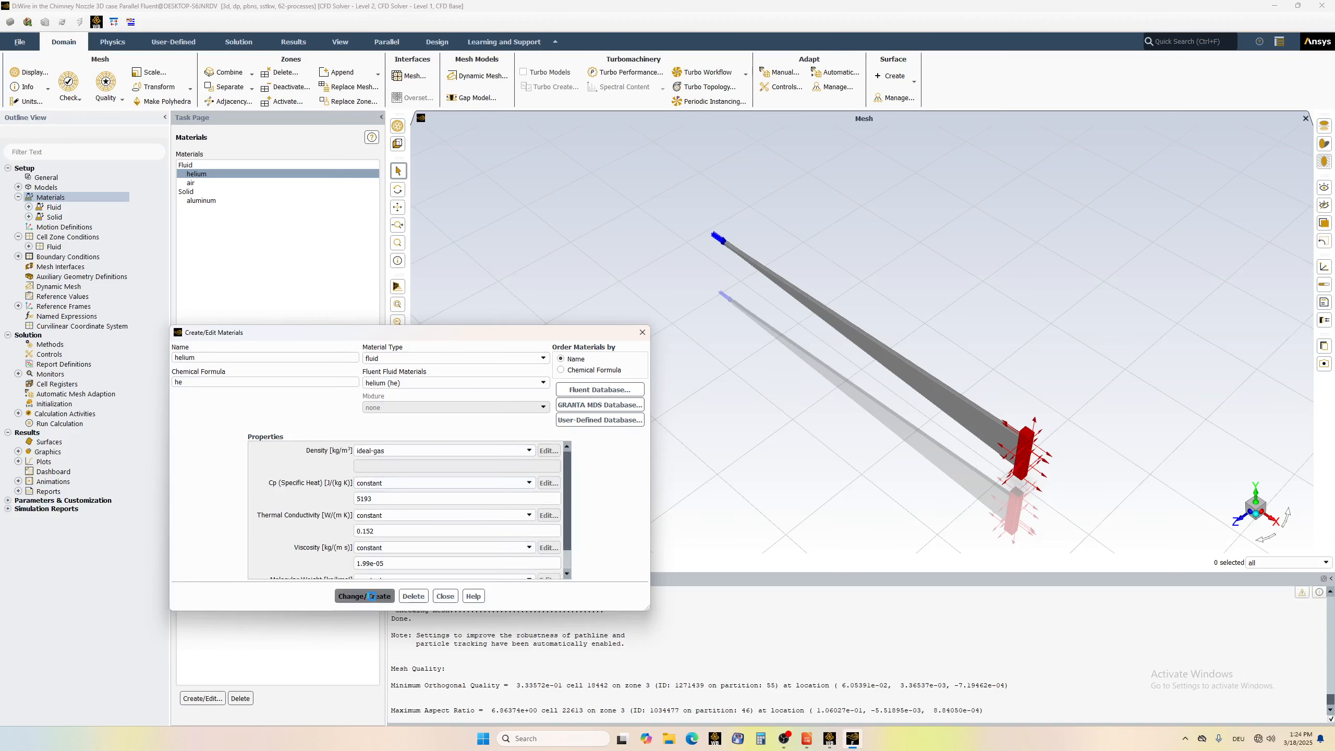
left_click(444, 596)
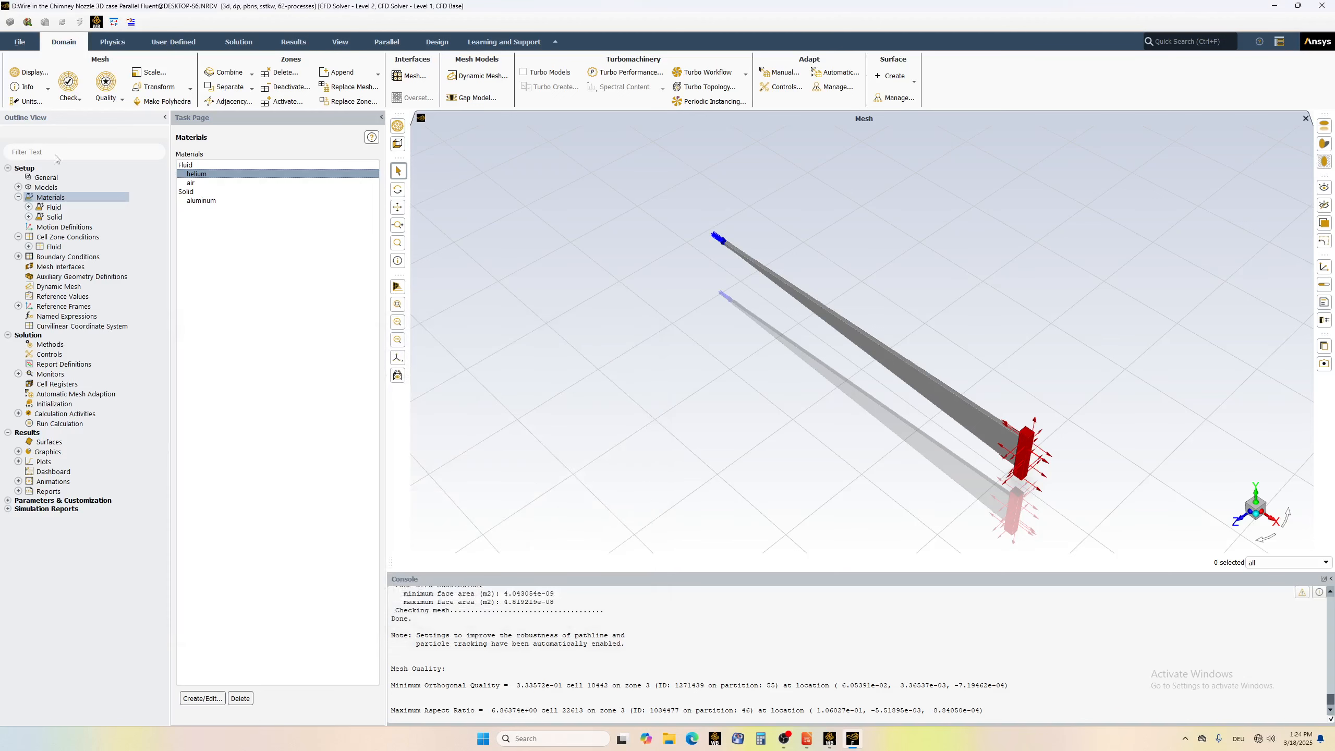
- Set the operating pressure to 0 Pa in the operating conditions of the cell zones
left_click(59, 241)
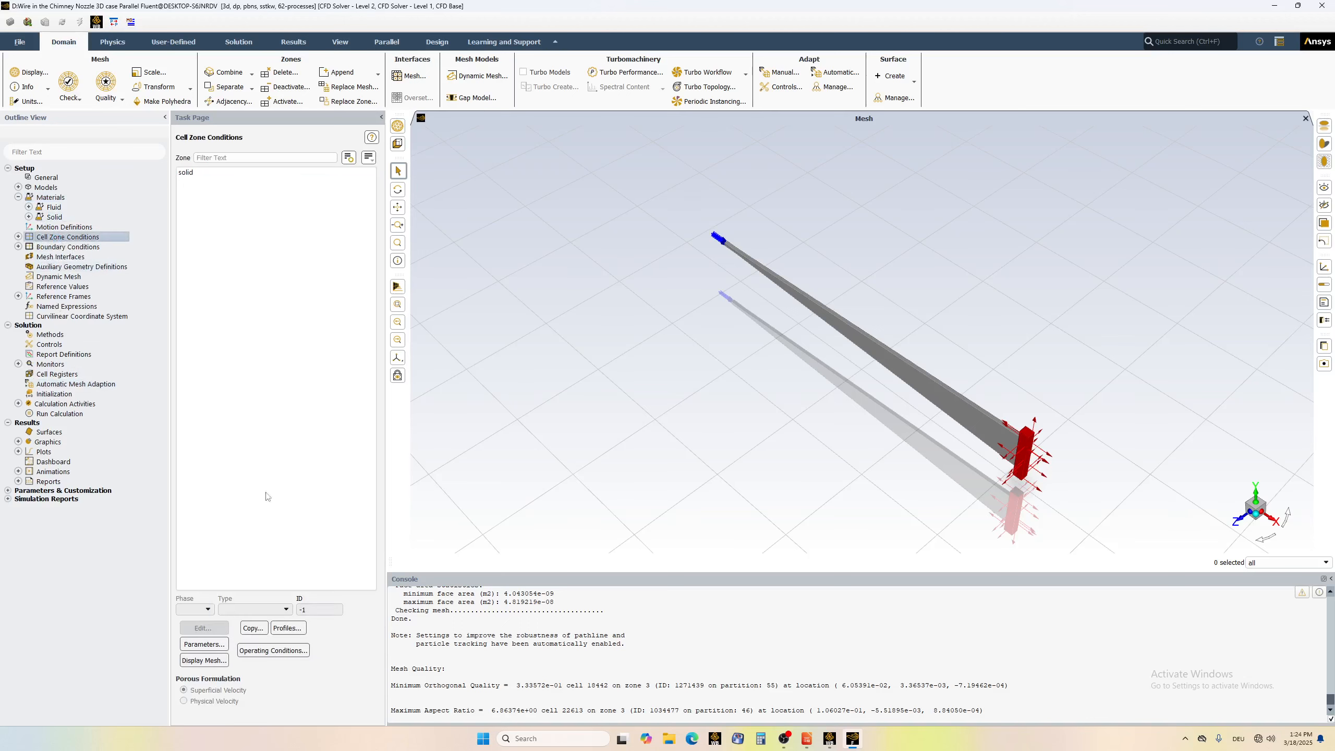
left_click(286, 653)
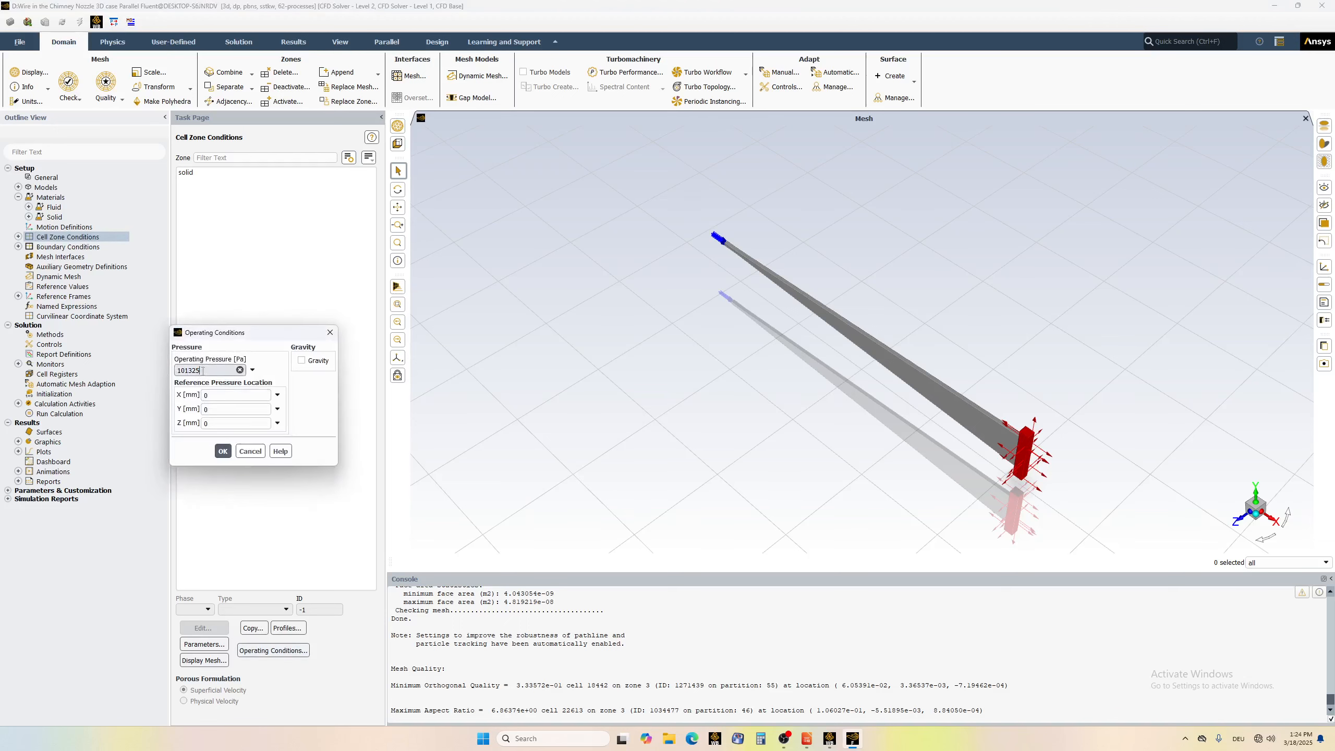
left_click_drag(201, 371, 168, 368)
type("0")
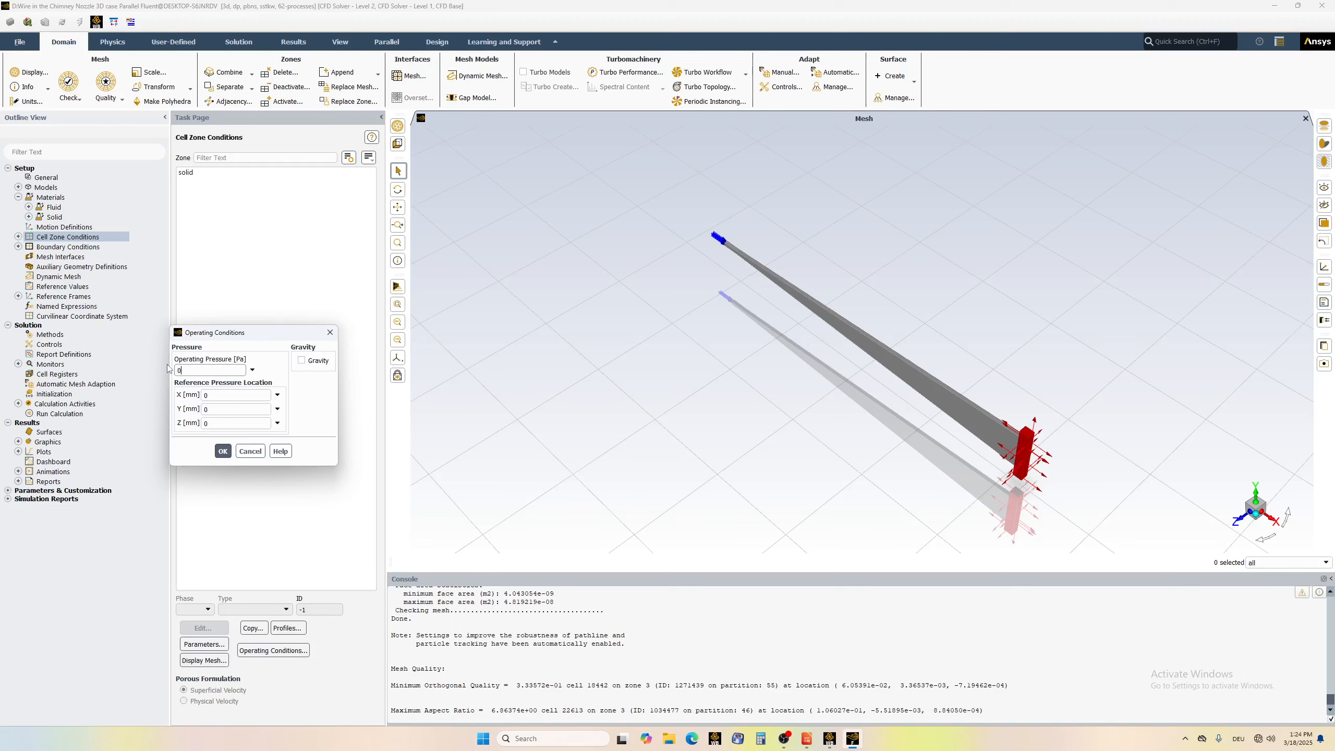
left_click(223, 452)
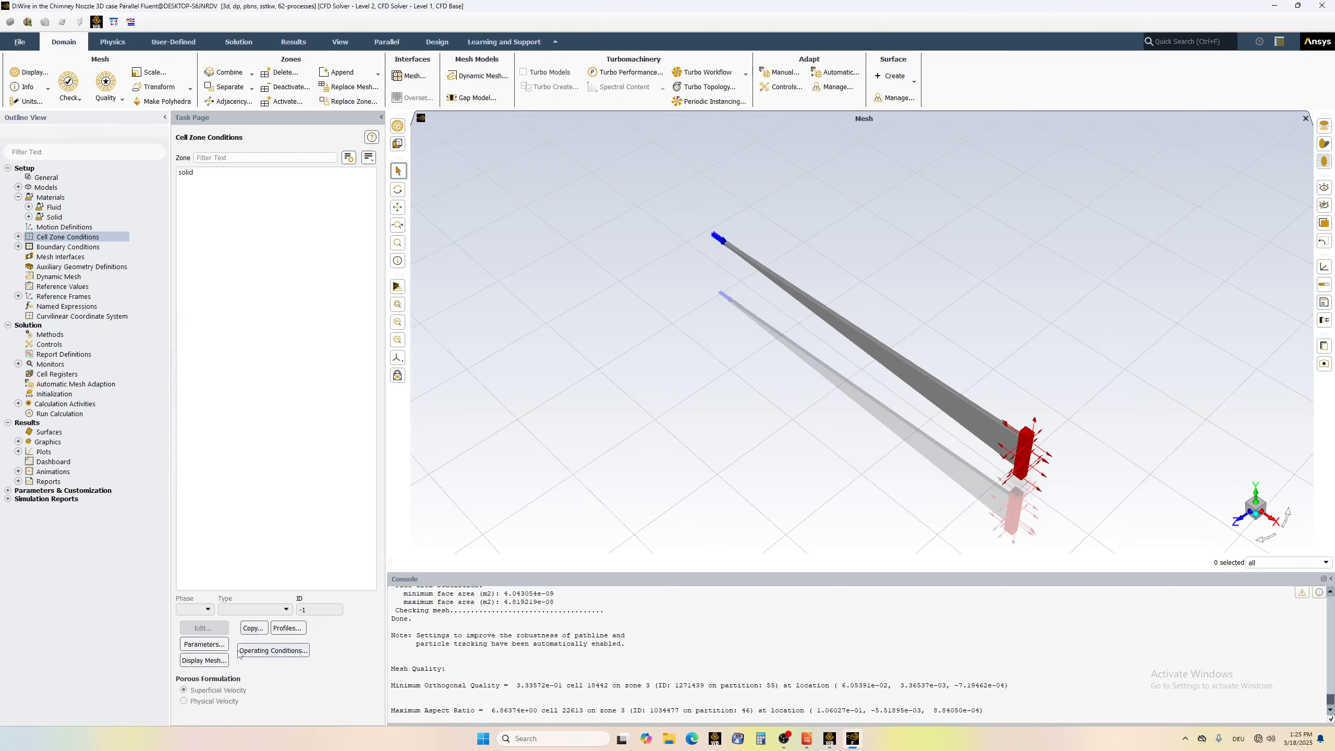
- Assign helium as the material of the fluid cell zone named solid
left_click(18, 237)
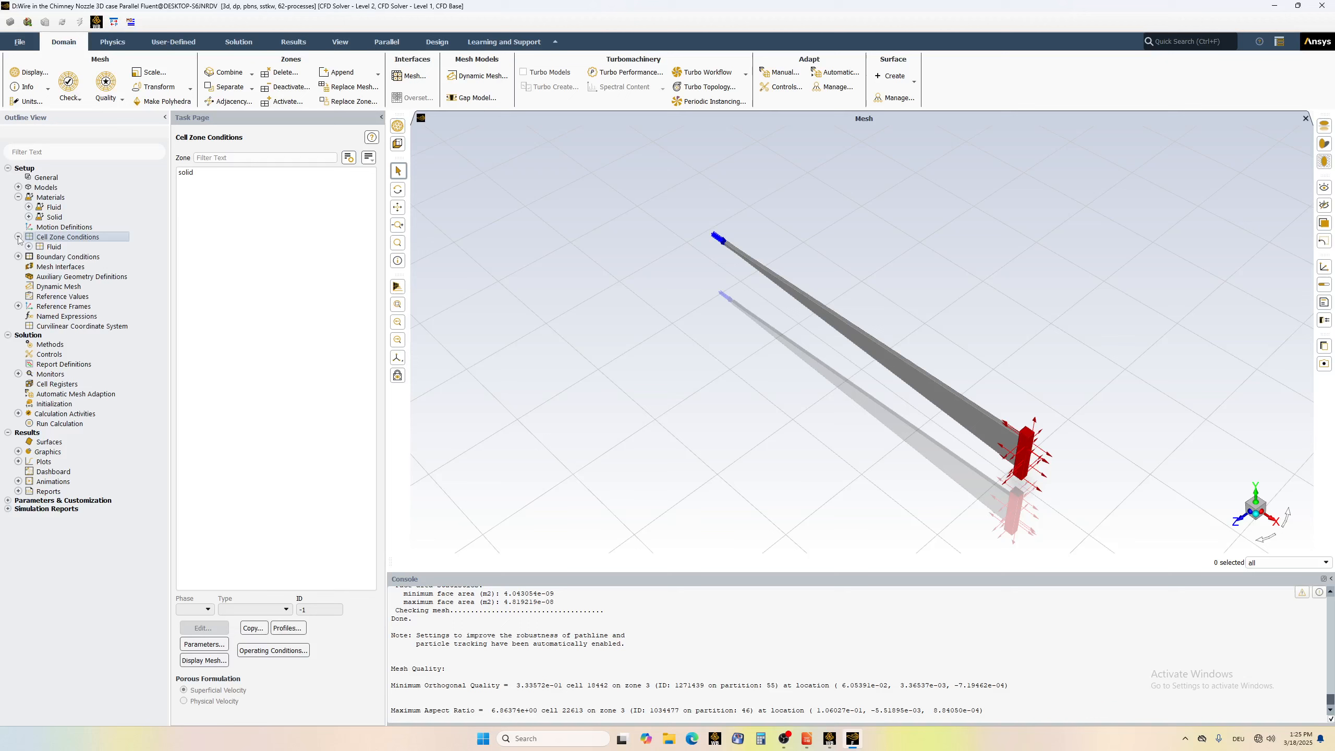
double_click(54, 246)
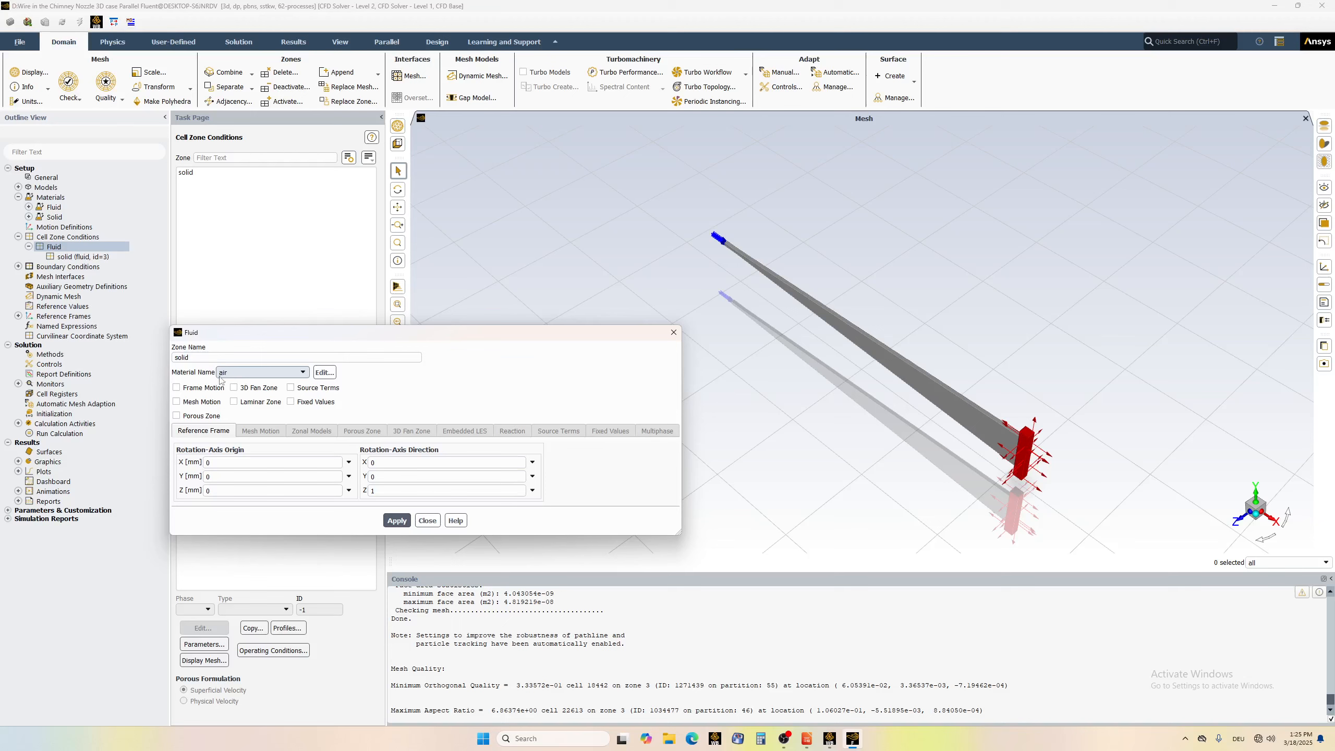
left_click(244, 376)
left_click(246, 390)
left_click(397, 520)
left_click(427, 521)
left_click(18, 237)
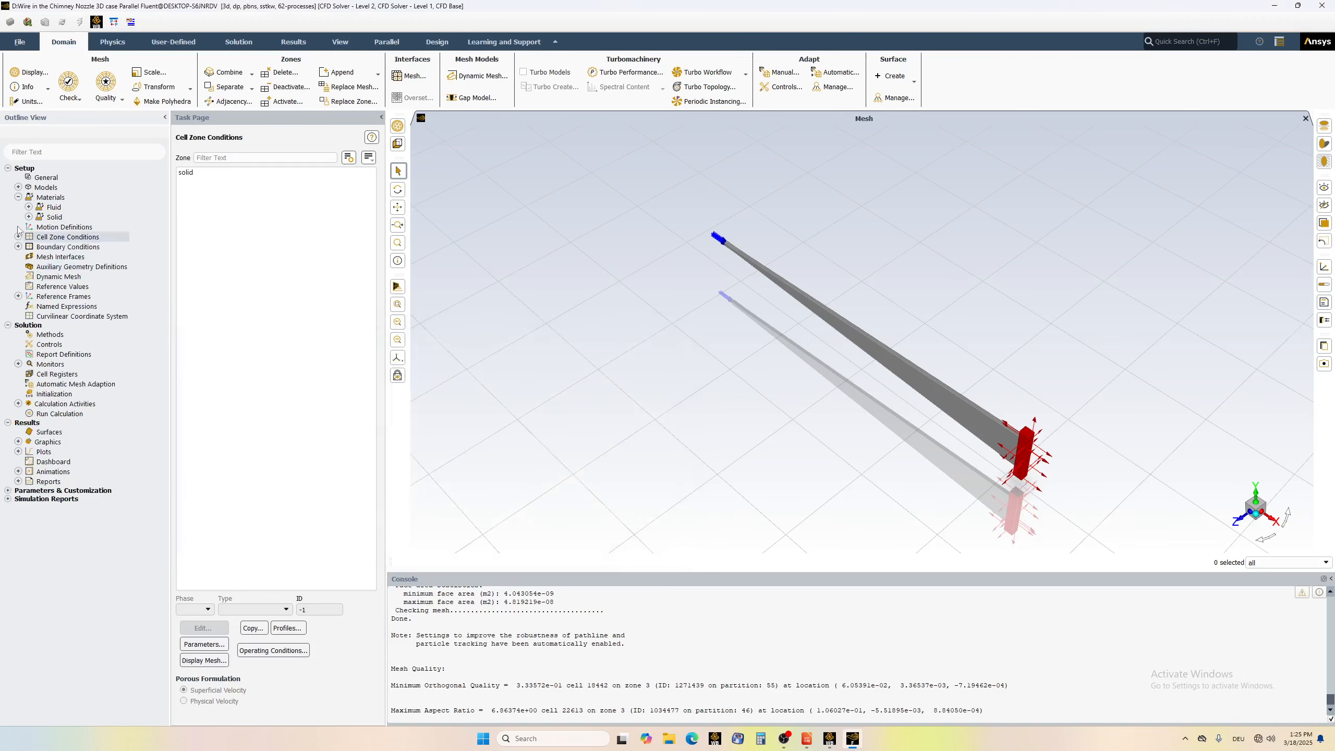
left_click(18, 197)
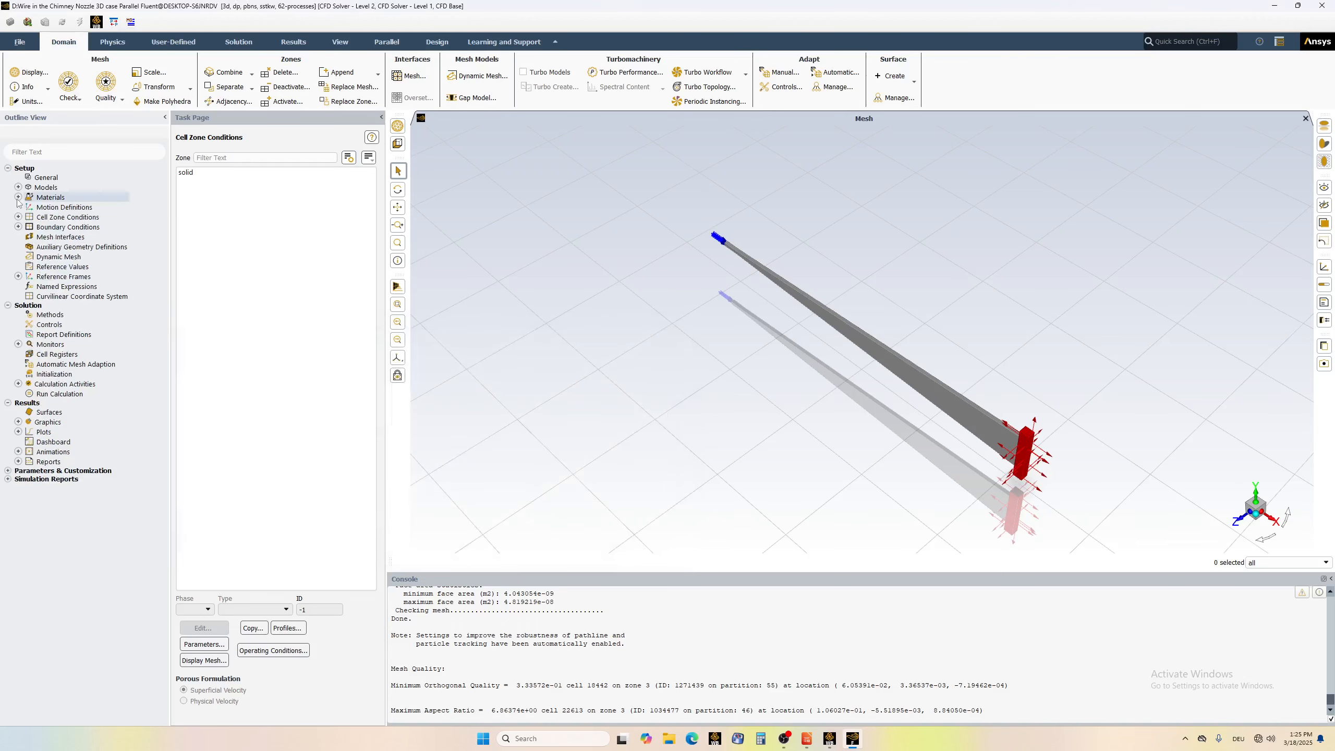
- Set the pressureinlet boundary's gauge total pressure to 300000 Pa and its supersonic/initial gauge pressure to 299000 Pa
left_click(17, 227)
left_click(28, 236)
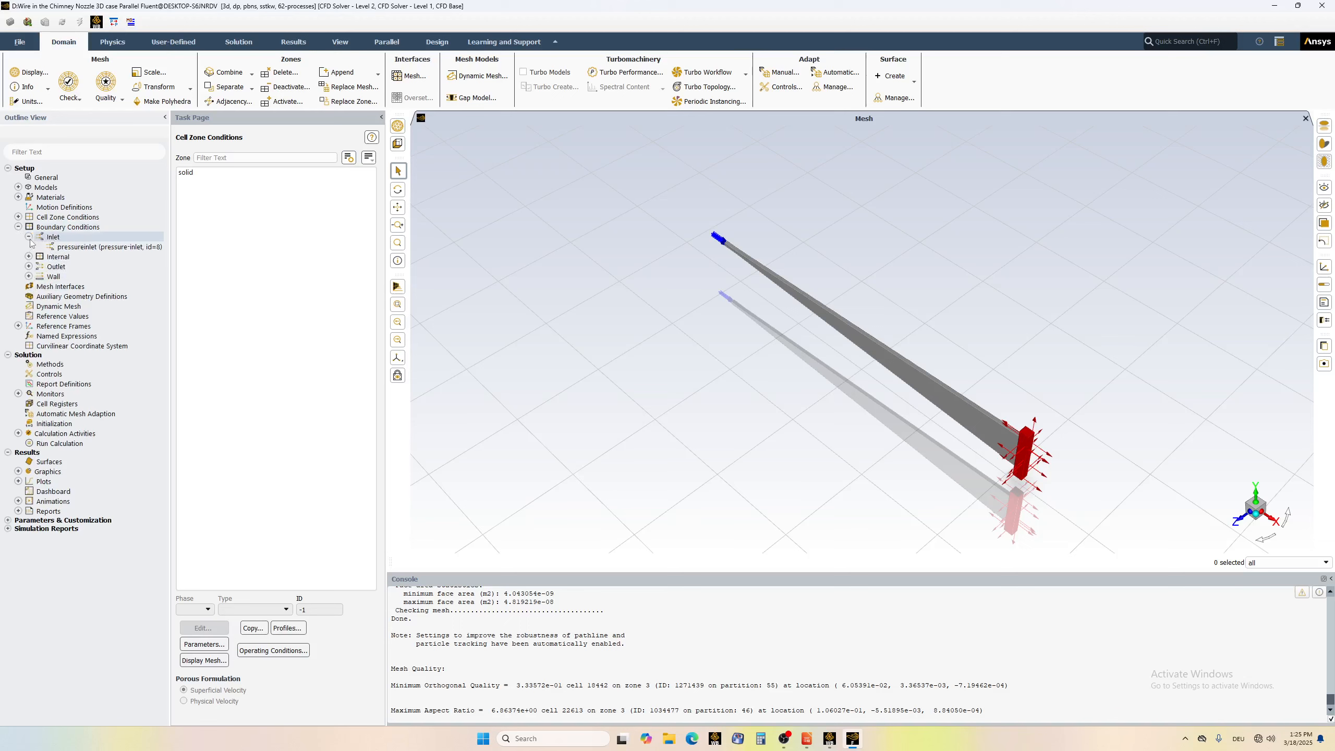
double_click(94, 250)
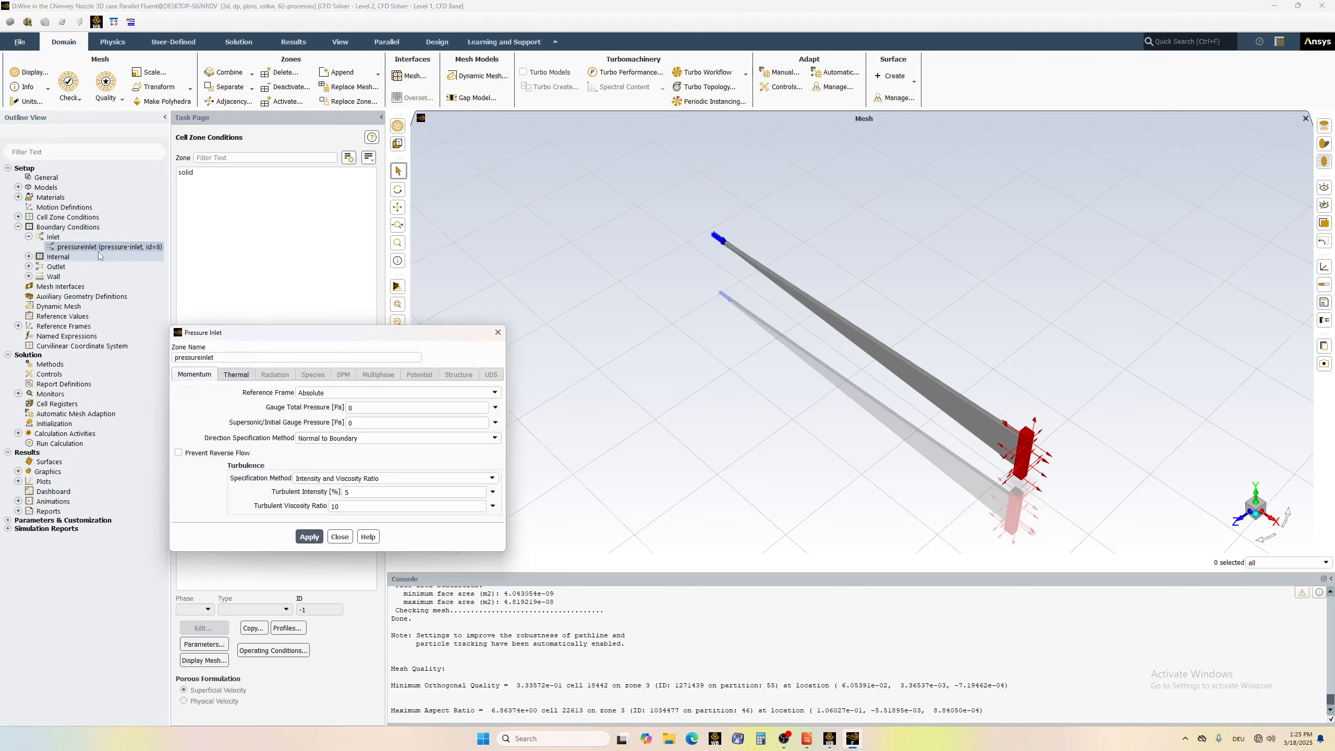
double_click(364, 406)
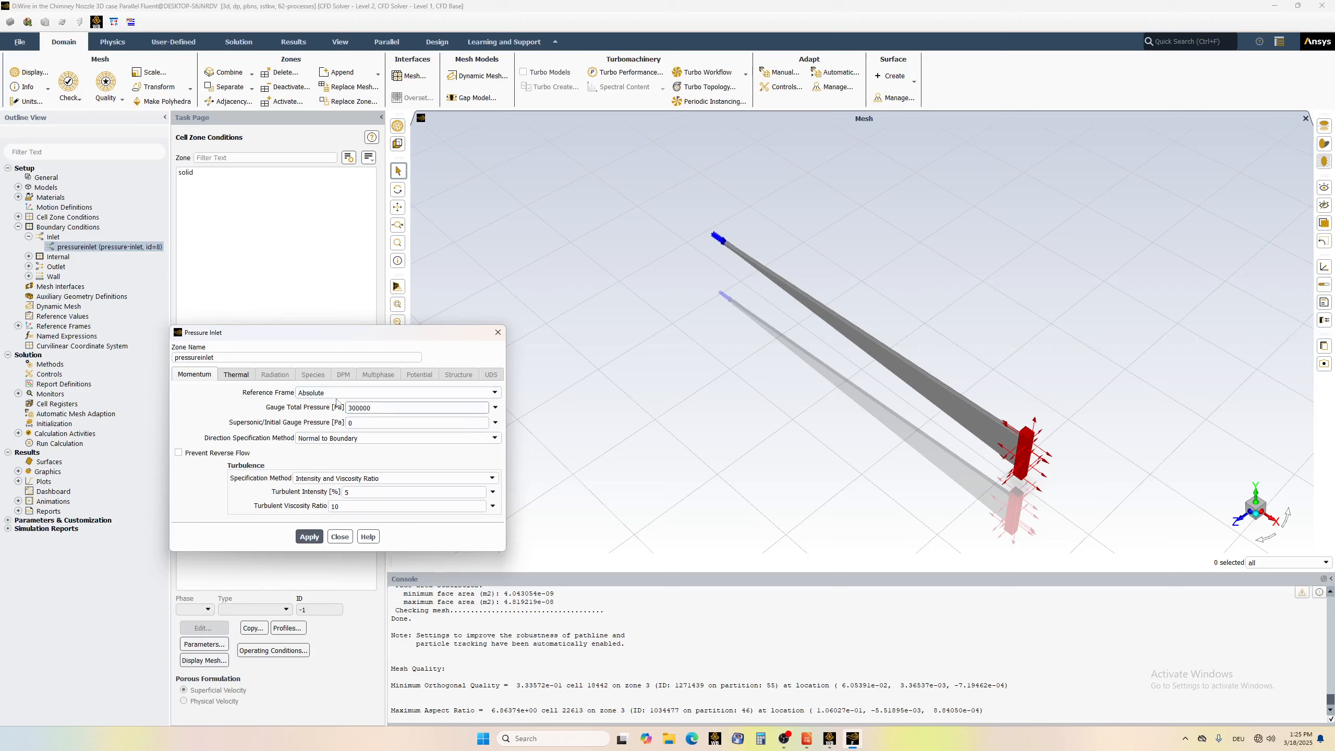
double_click(357, 422)
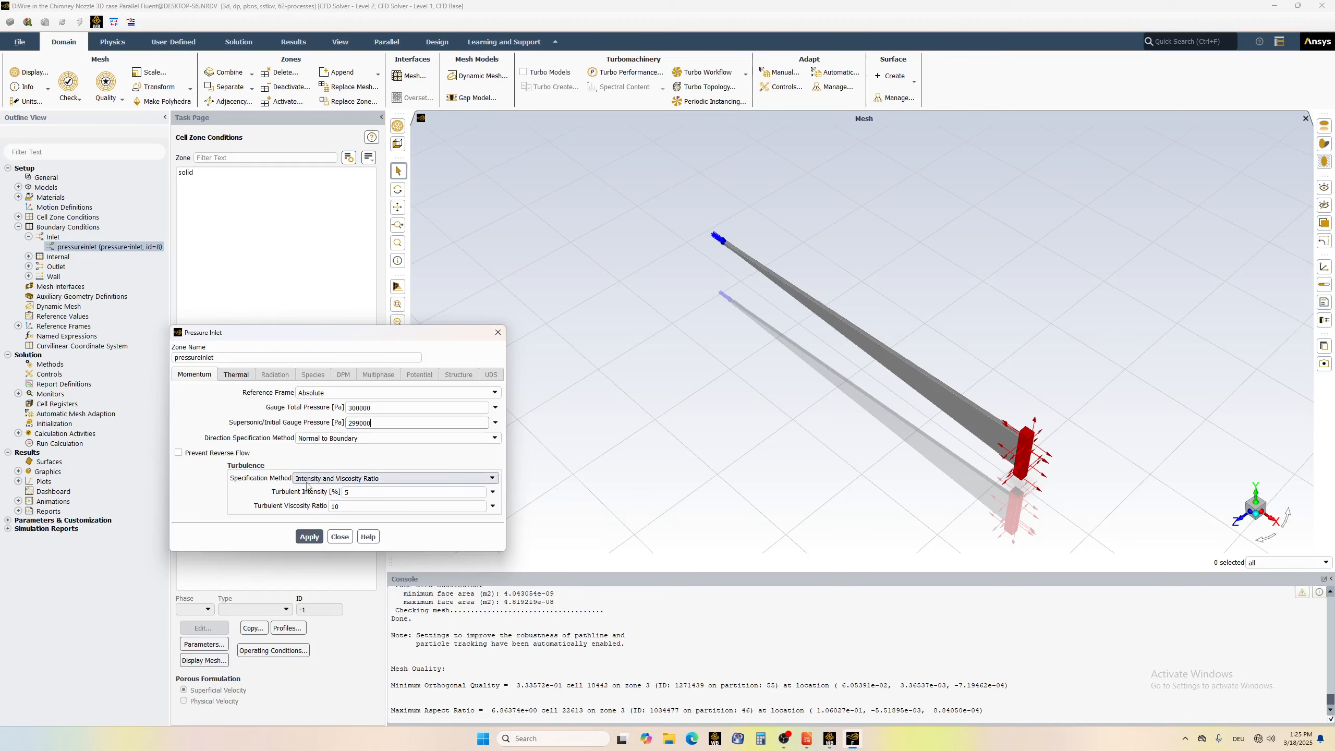
- Specify the inlet turbulence by Intensity and Hydraulic Diameter with a 1 mm hydraulic diameter, and apply the inlet settings
left_click(395, 478)
left_click(384, 494)
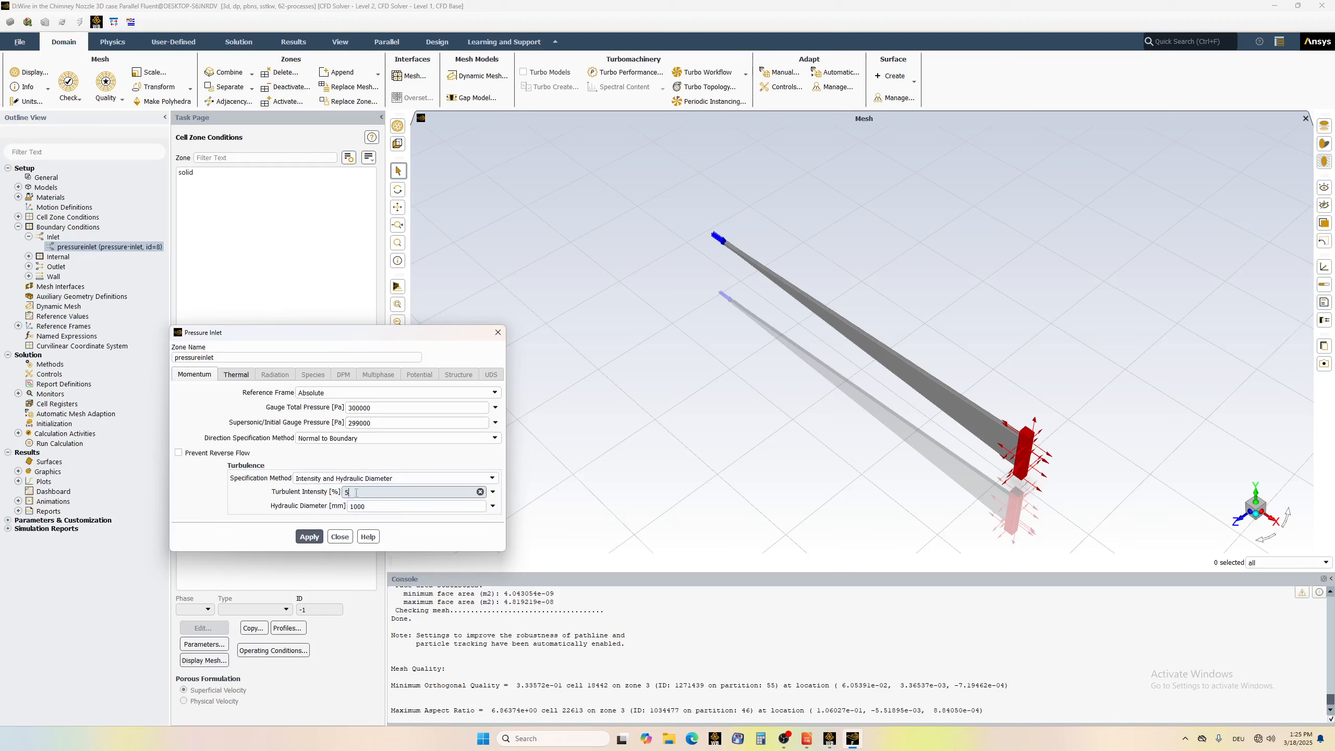
left_click_drag(384, 508, 328, 510)
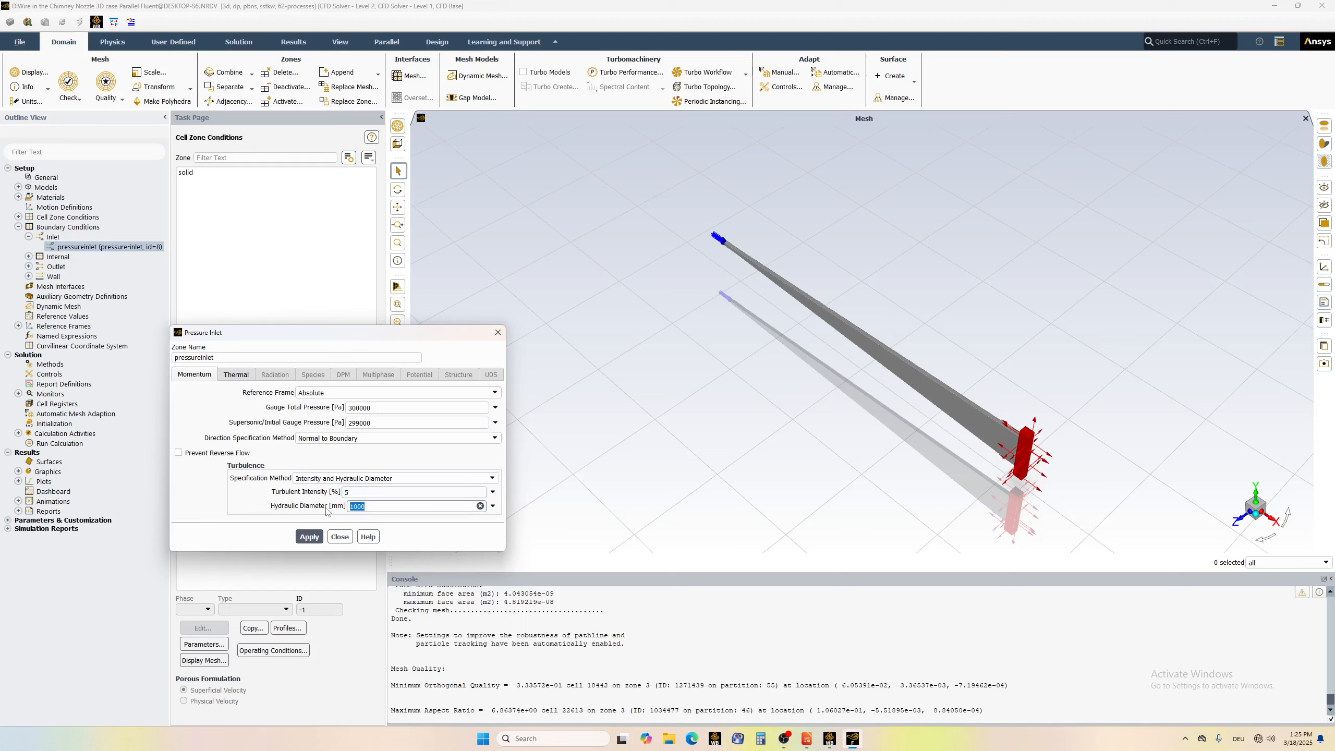
type("1")
left_click(312, 539)
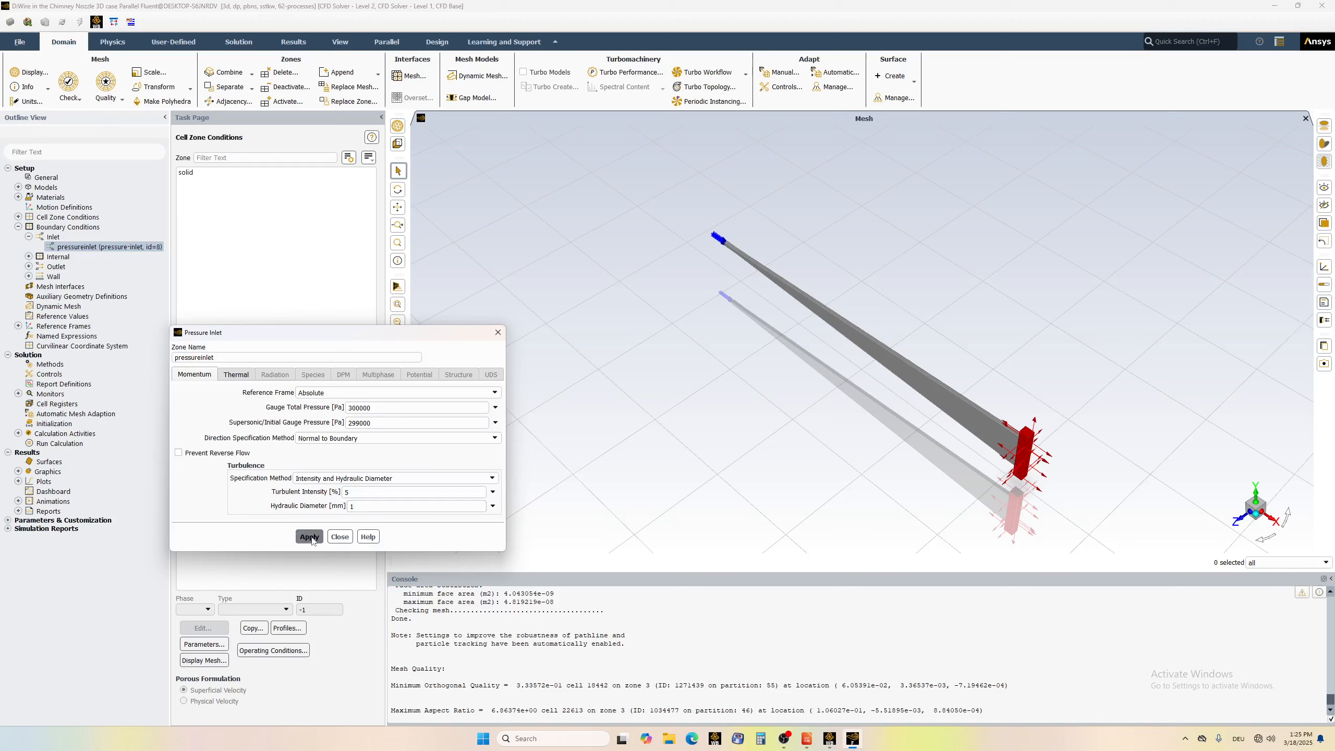
left_click(340, 537)
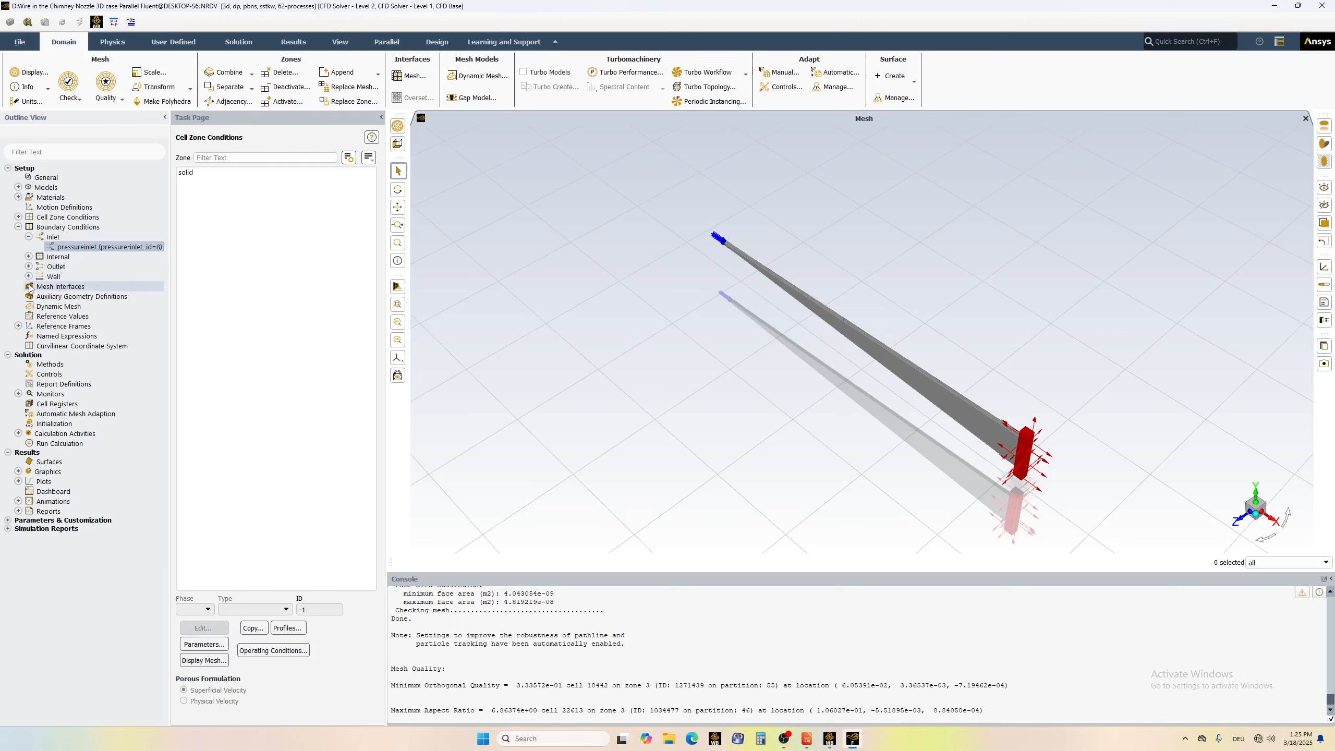
- Set the pressureoutlet gauge pressure to 0.001 Pa and its turbulence to Intensity and Hydraulic Diameter with a 2 mm backflow hydraulic diameter
double_click(56, 266)
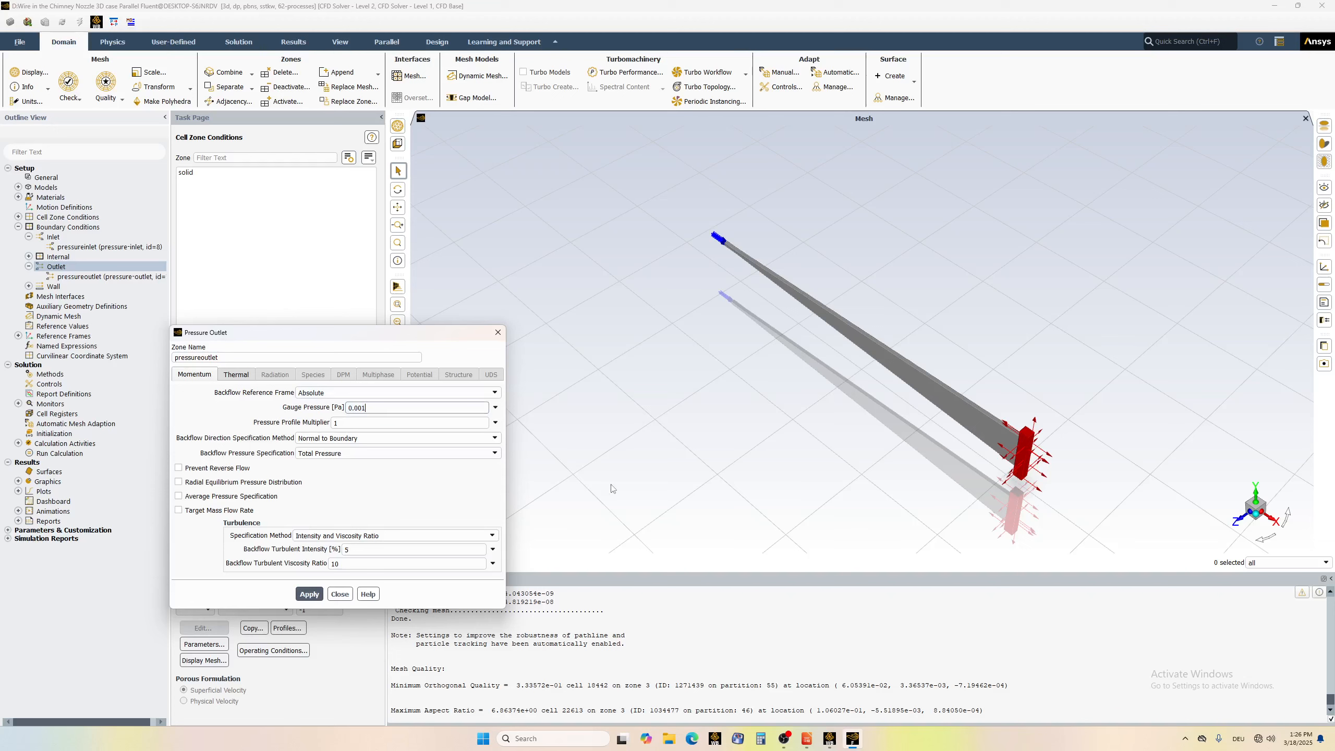
left_click(327, 538)
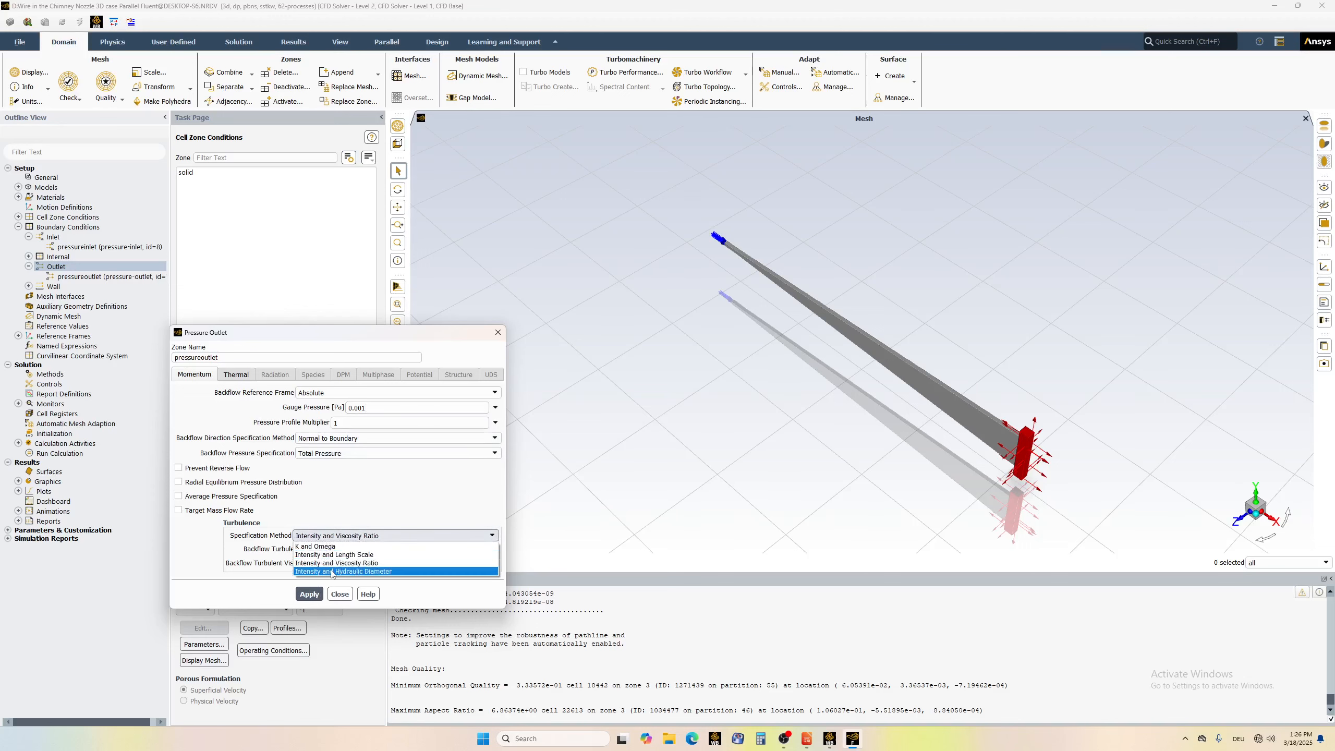
left_click(331, 571)
left_click_drag(368, 564, 351, 565)
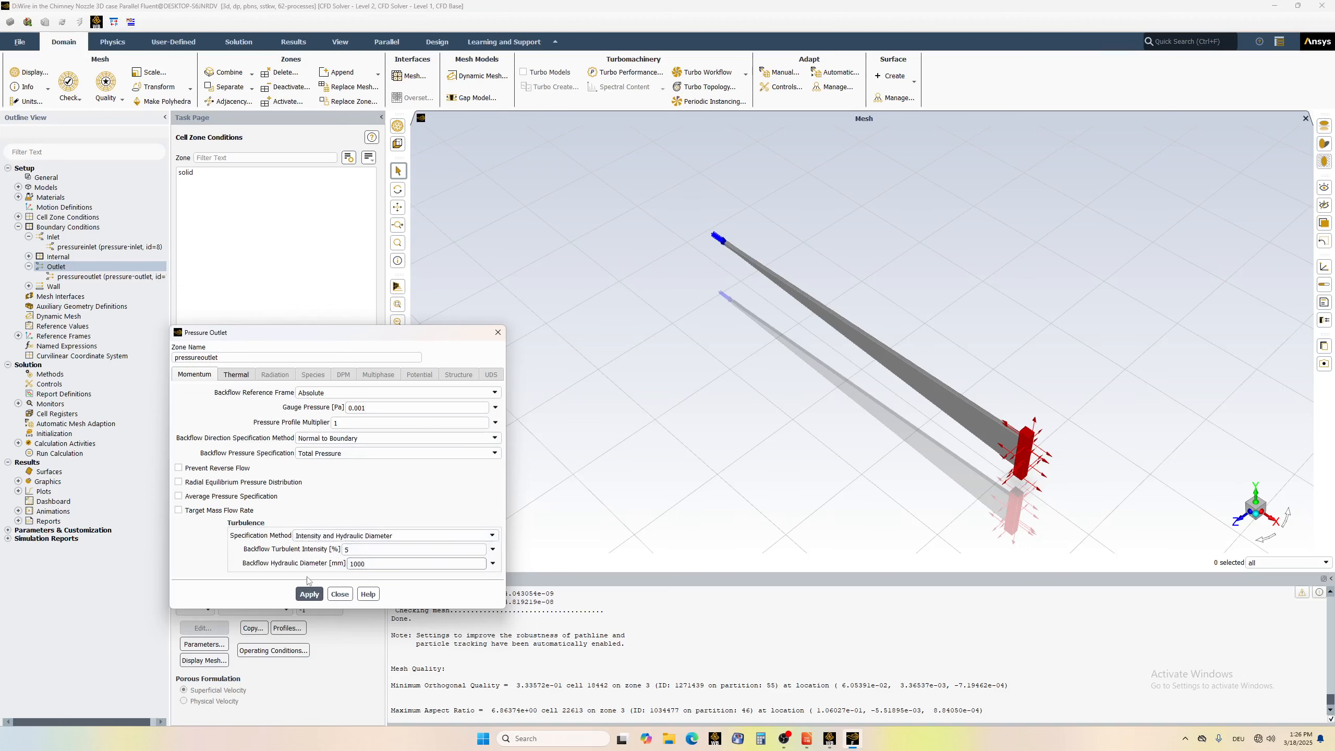
key("ctrl+a")
type("2")
left_click(310, 593)
left_click(339, 594)
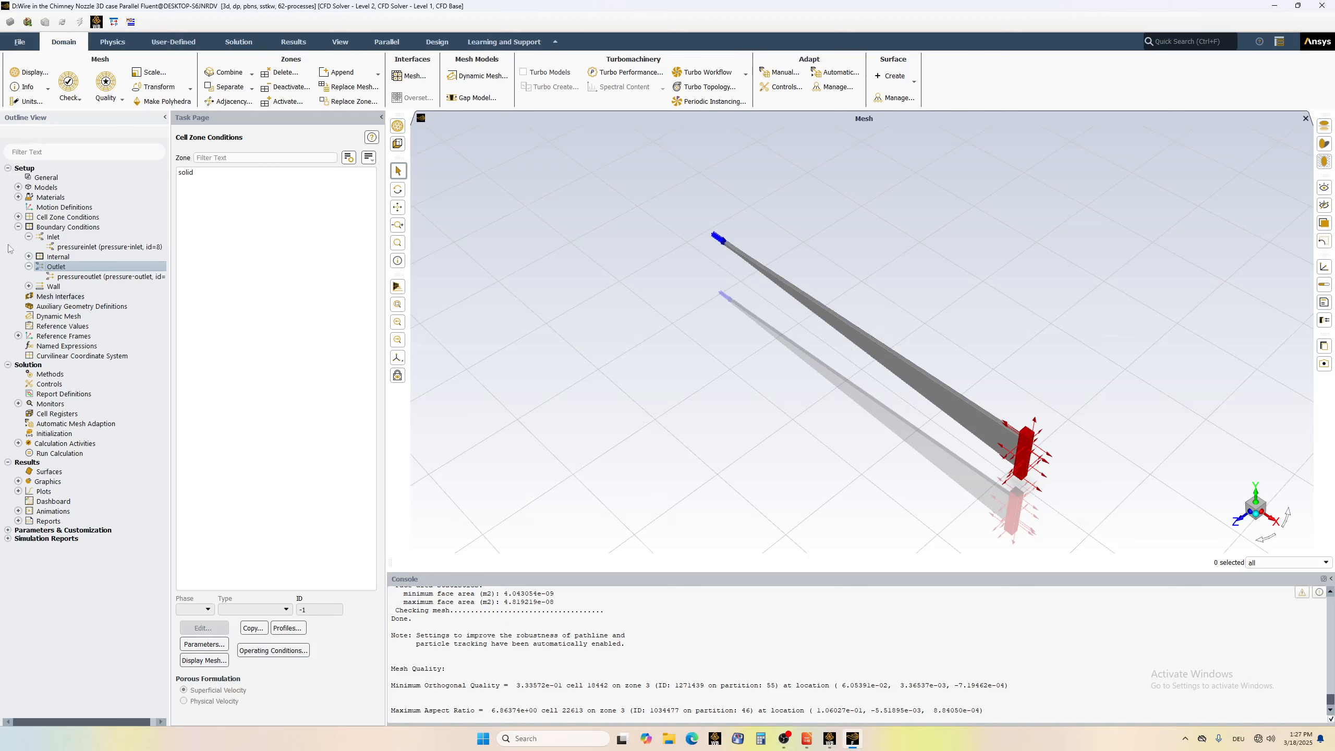
- Display the wall_wire1 and wall-solid boundaries in turn to check which surfaces each wall zone covers
left_click(29, 287)
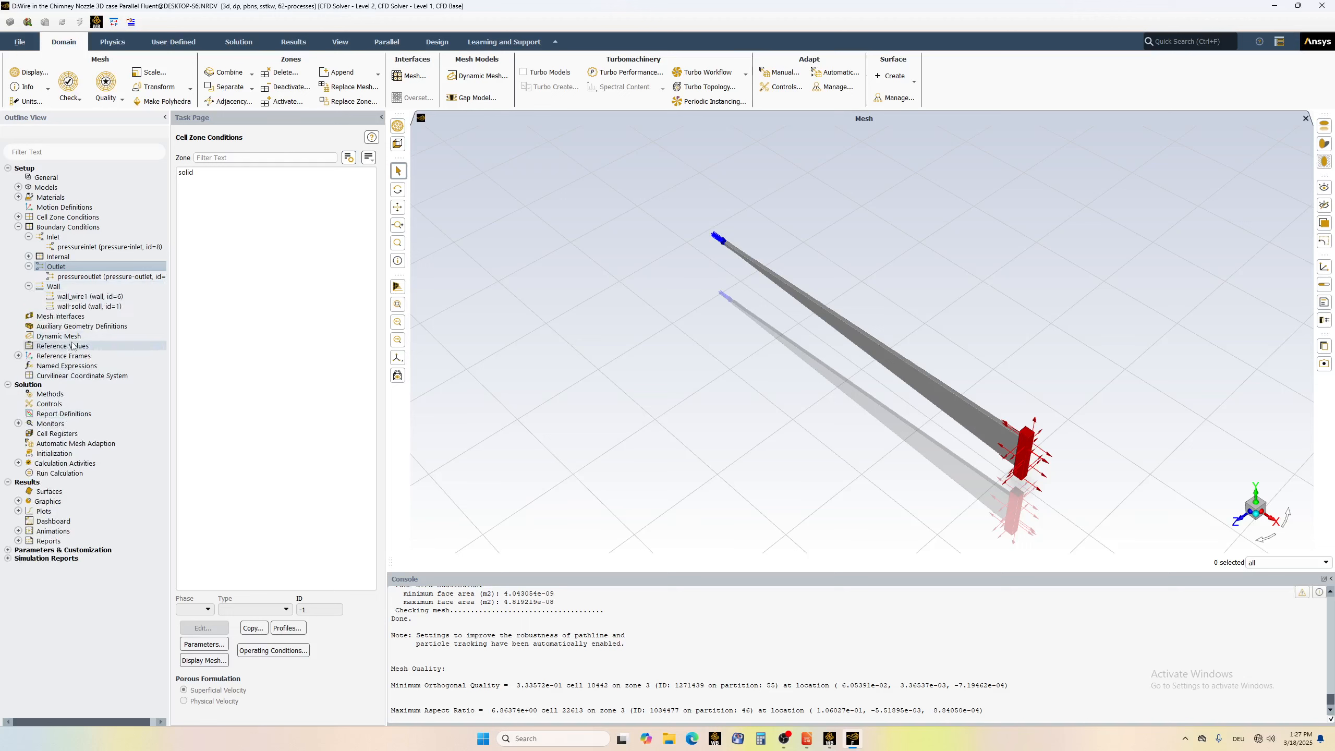
left_click(98, 298)
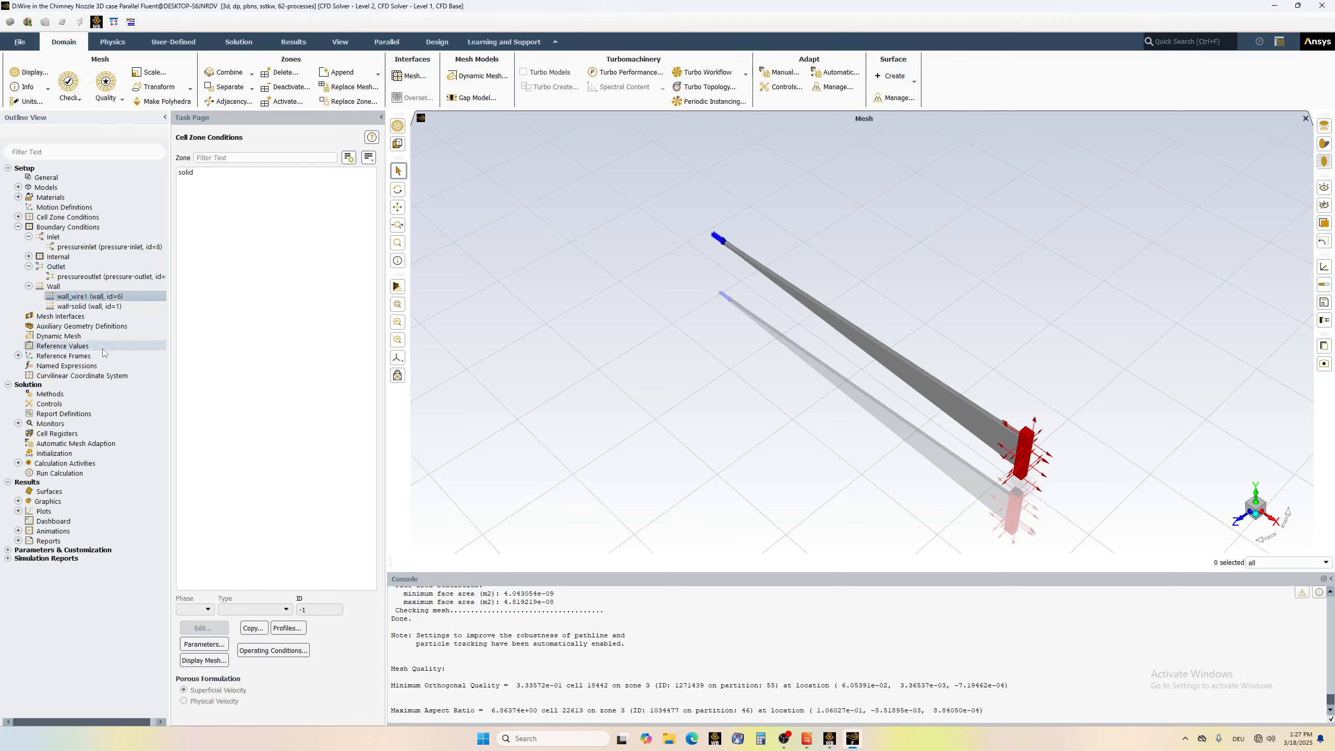
right_click(70, 300)
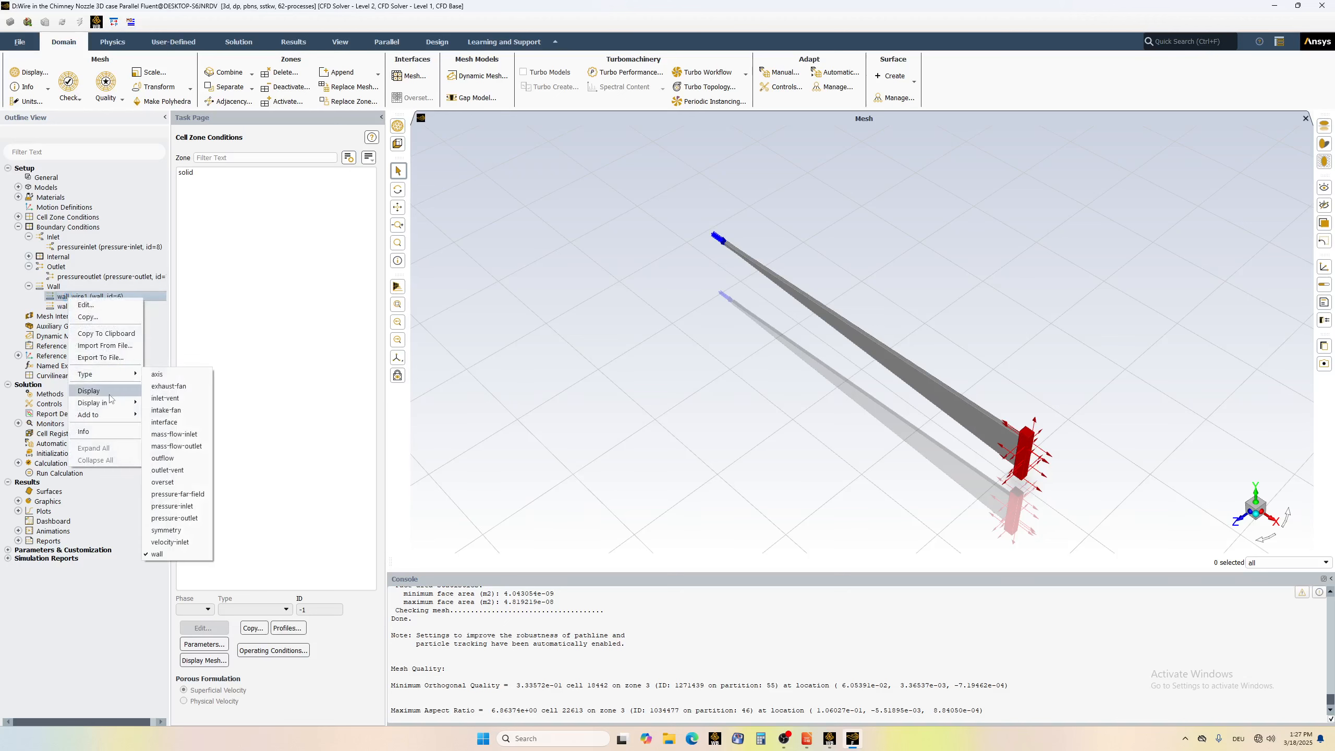
left_click(88, 391)
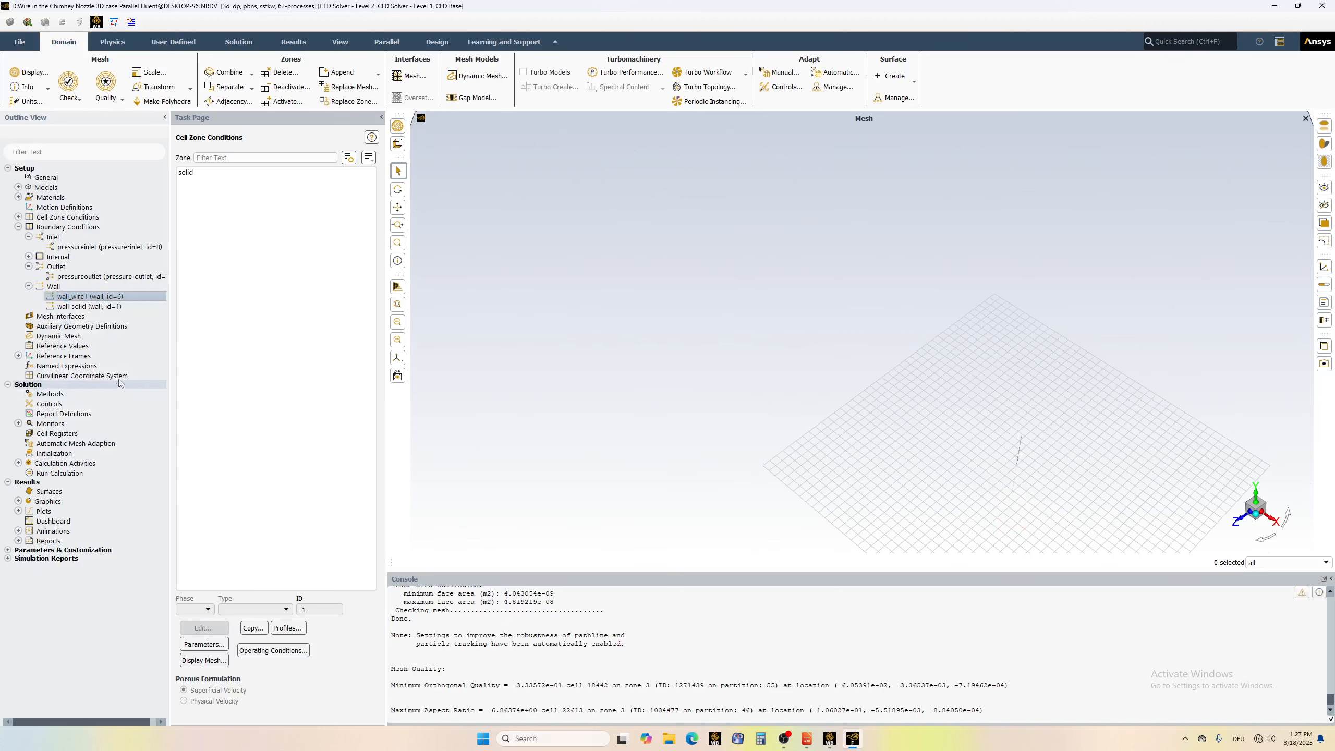
left_click(76, 307)
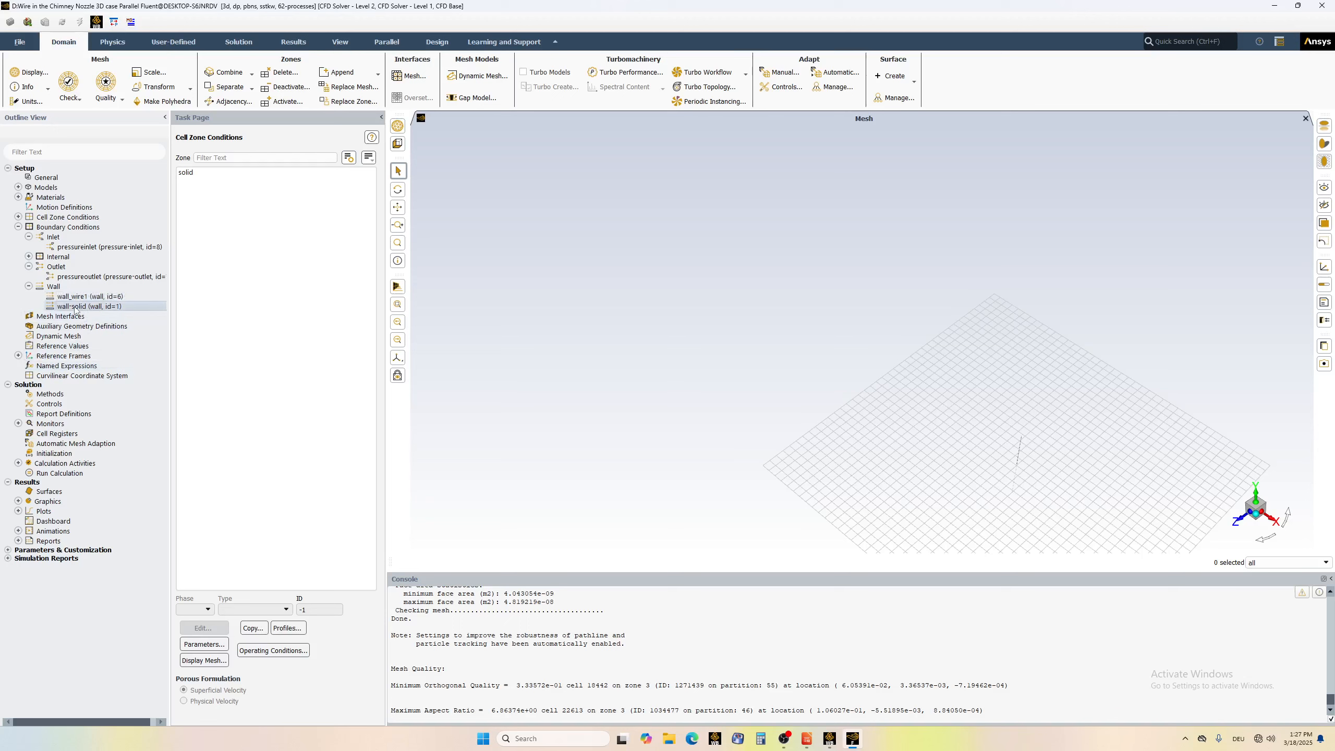
right_click(77, 310)
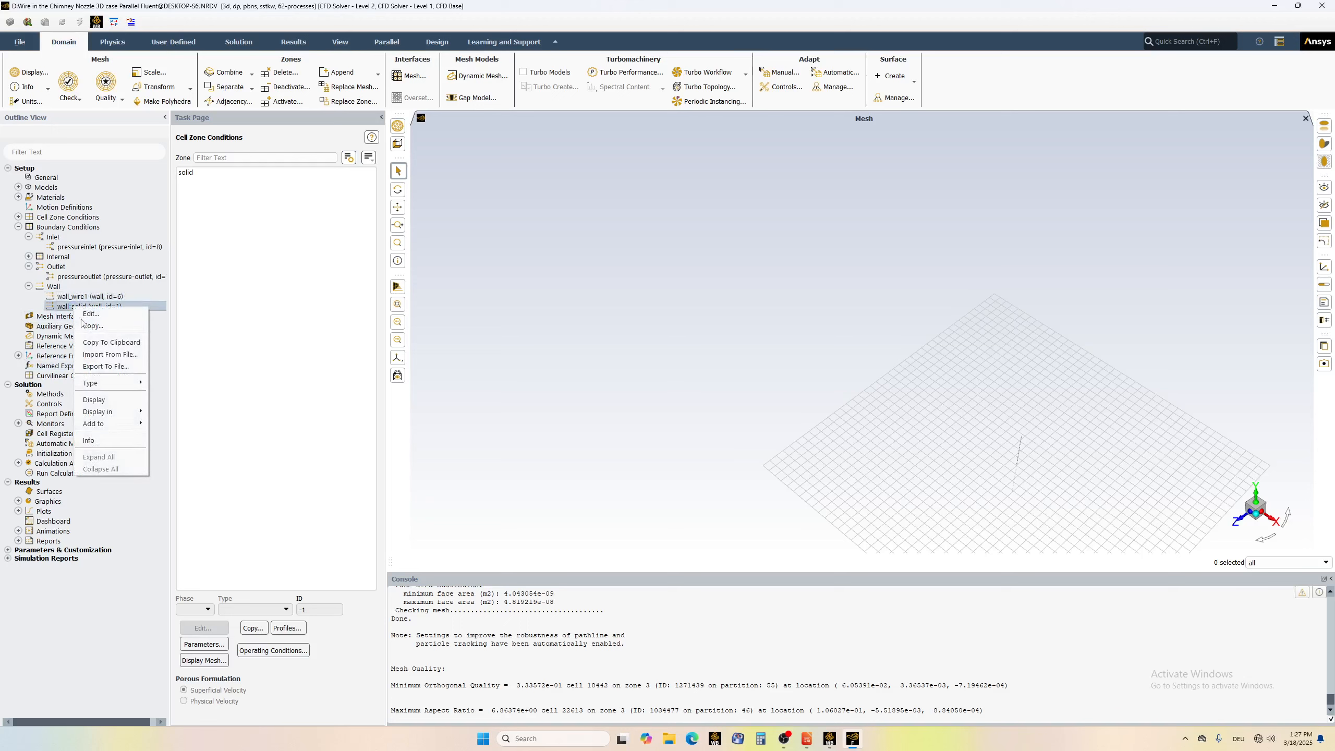
left_click(104, 397)
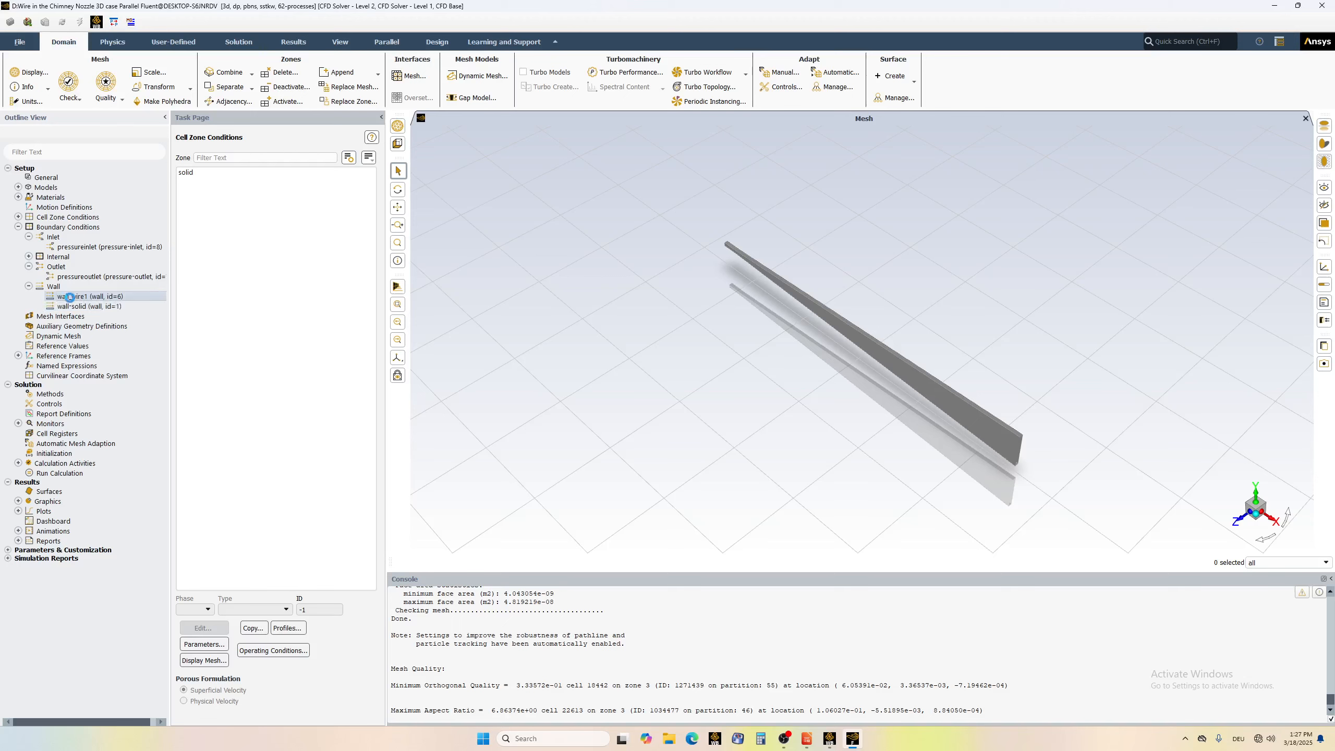
left_click(86, 297)
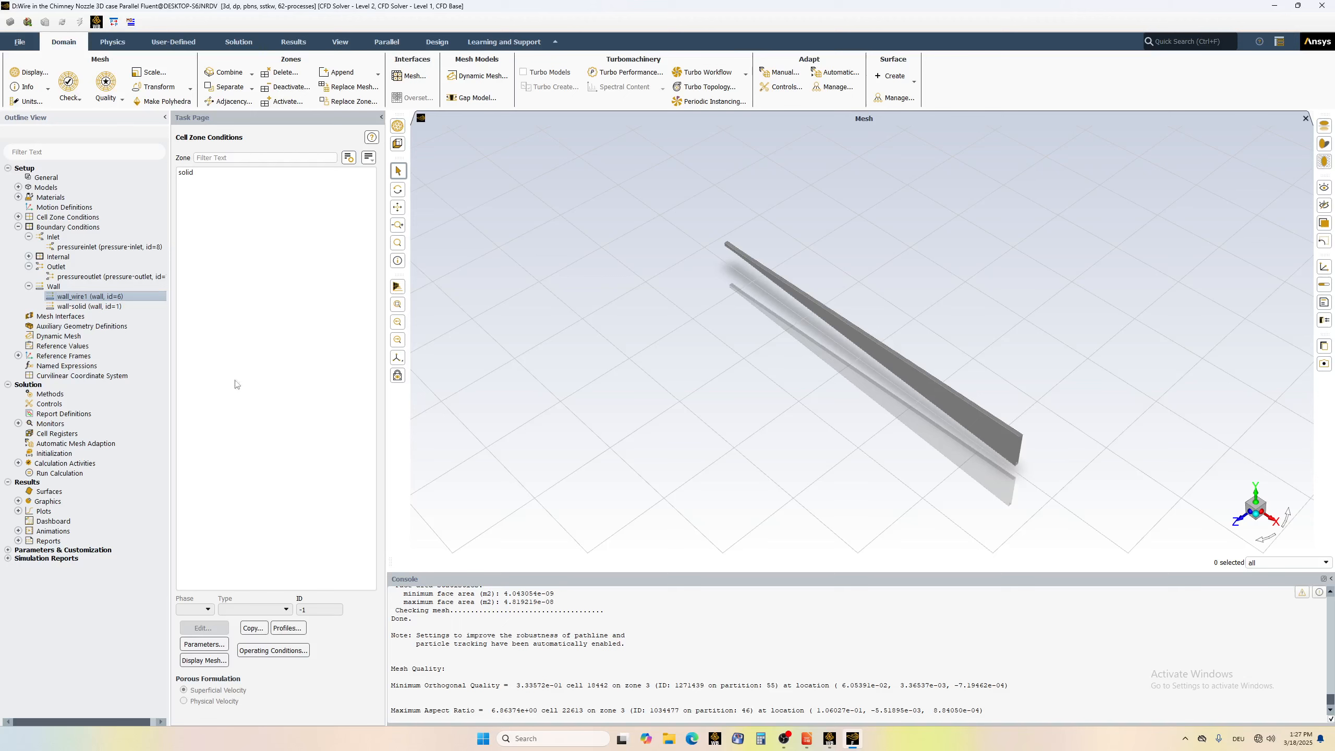
left_click(79, 309)
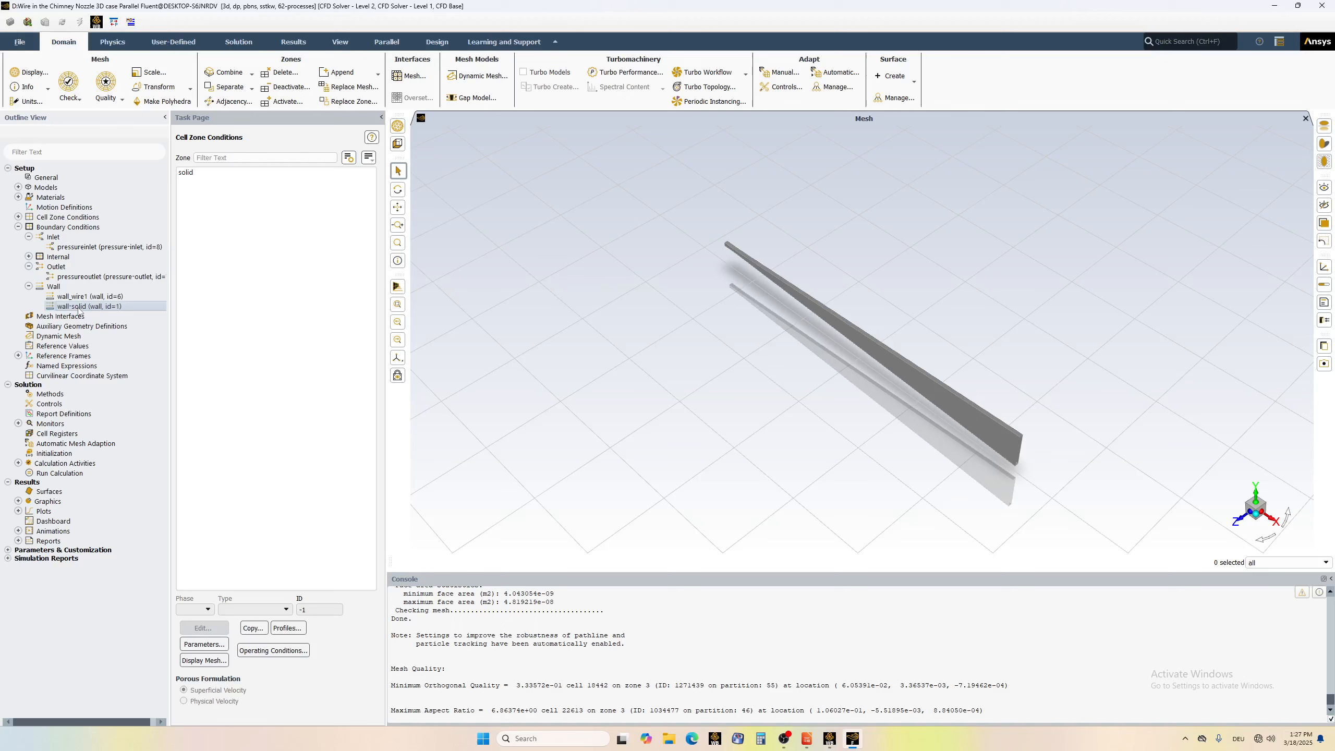
left_click(86, 296)
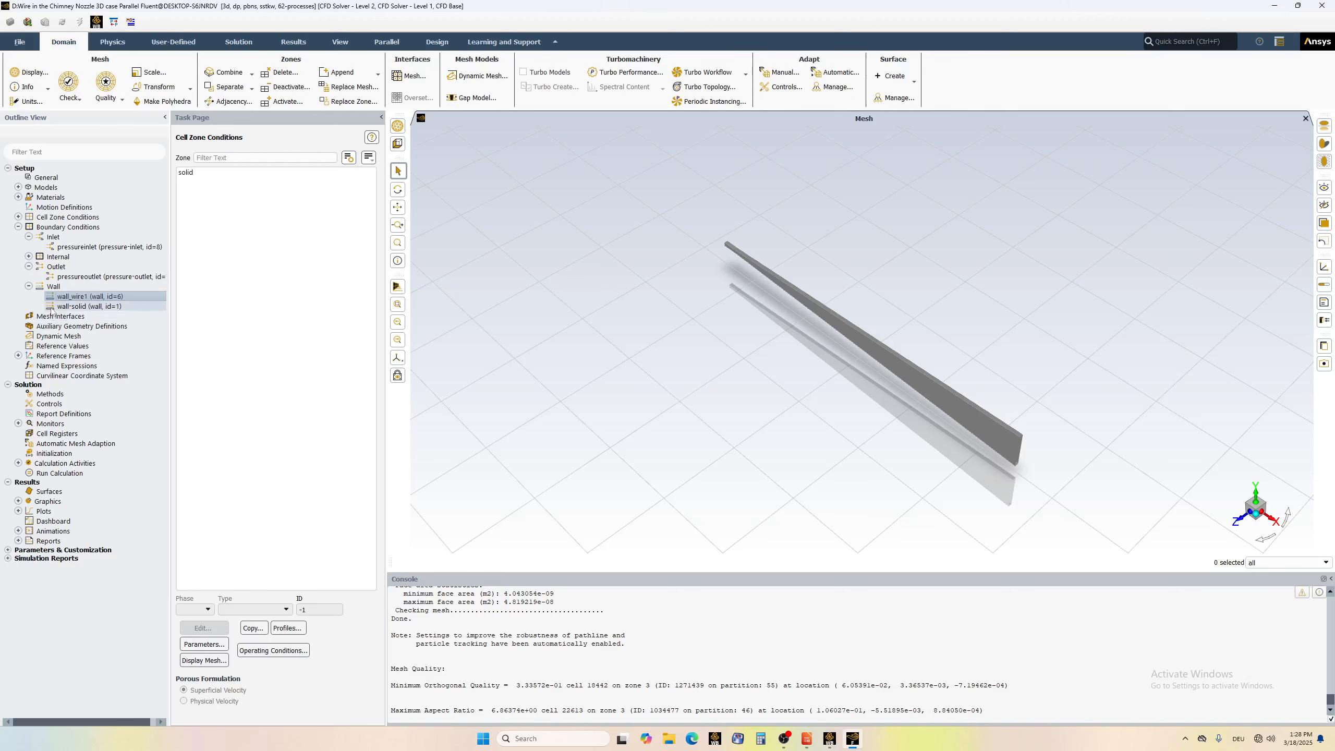
- Review the solution methods and controls, and switch the solver type to Density-Based in the general settings
left_click(86, 306)
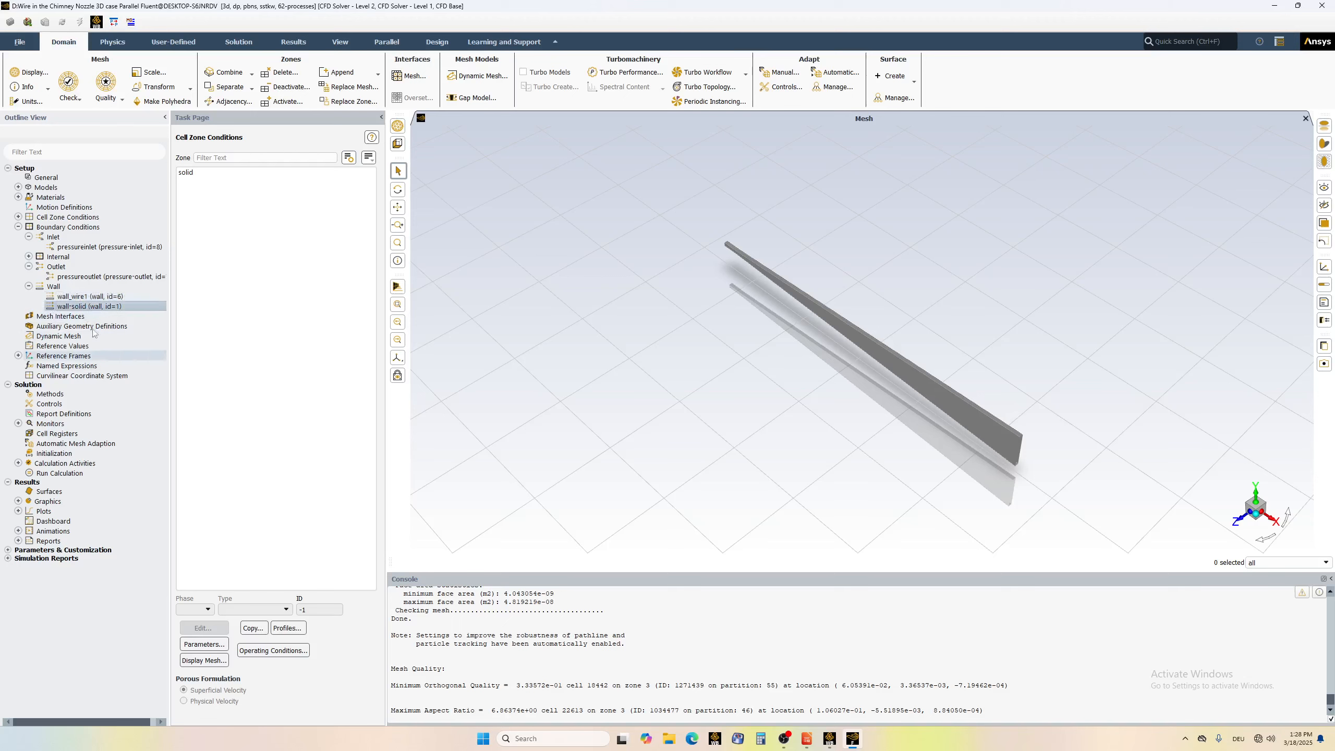
left_click(53, 393)
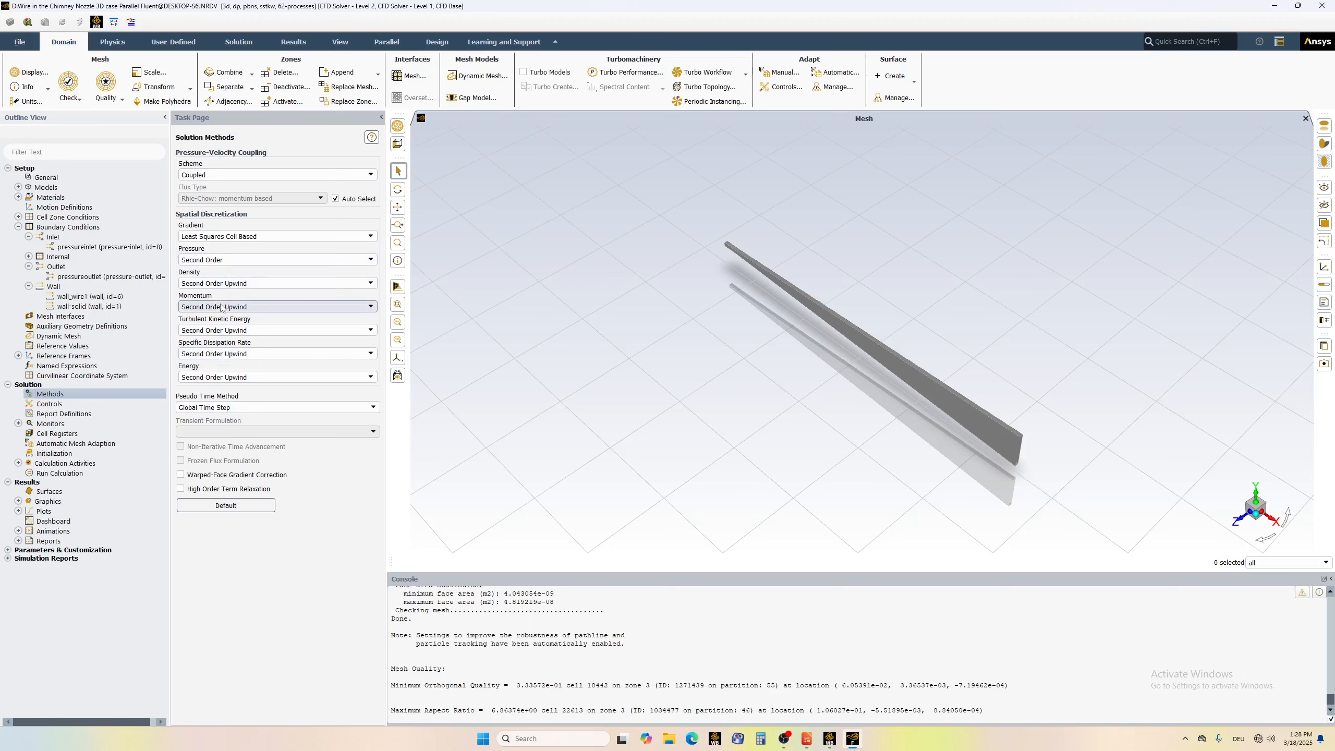
left_click(48, 405)
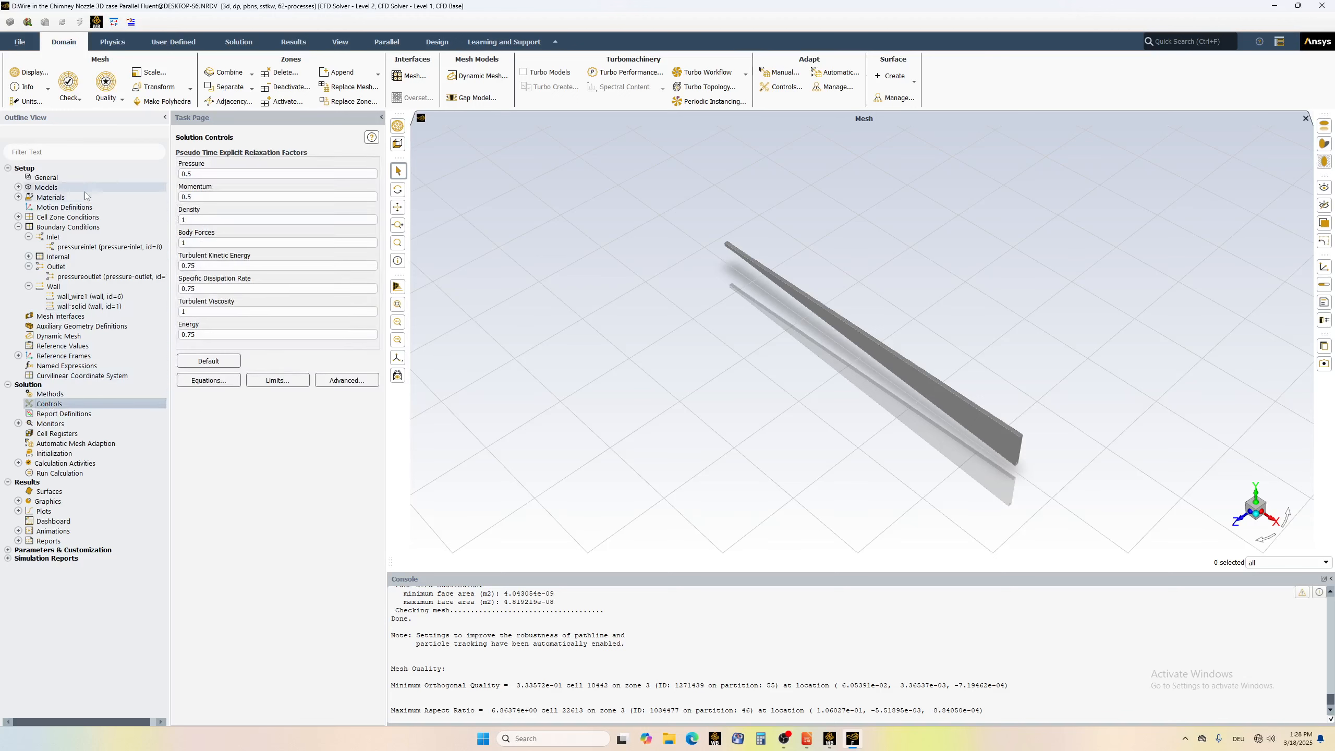
left_click(50, 179)
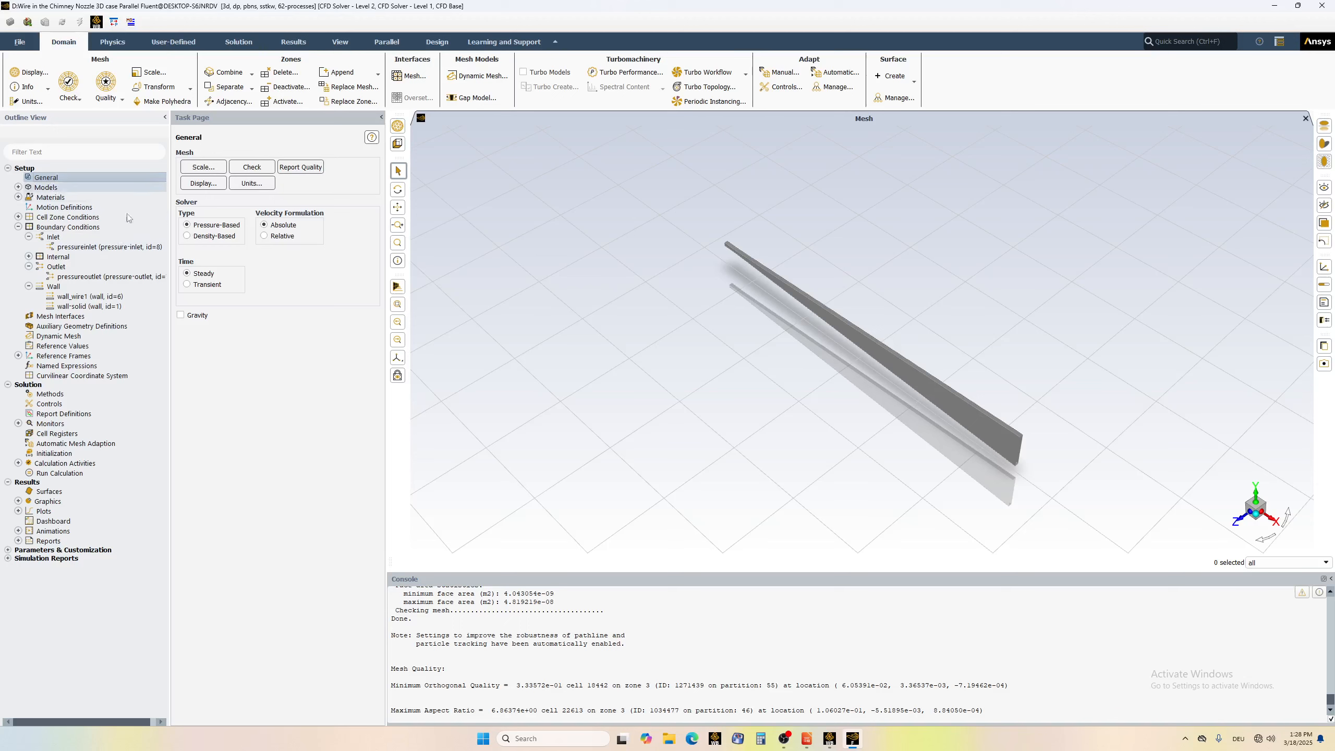
left_click(198, 236)
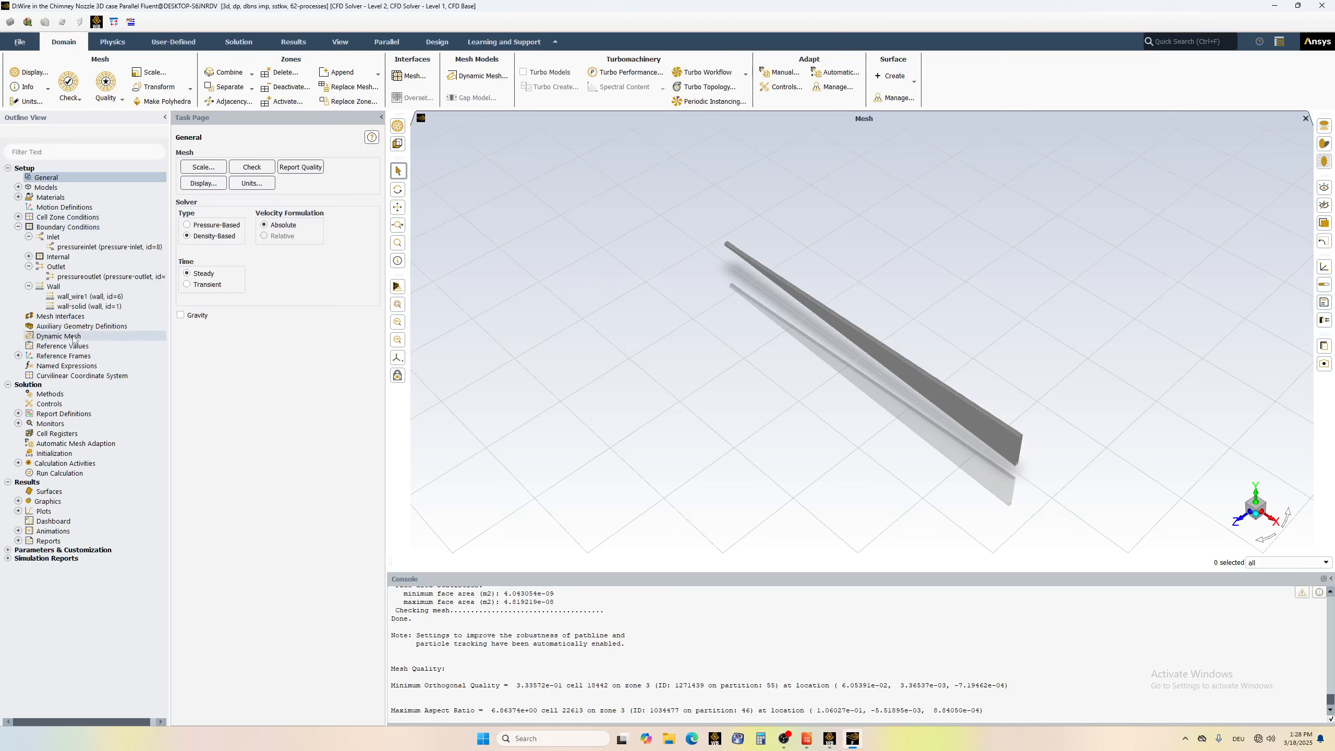
left_click(49, 403)
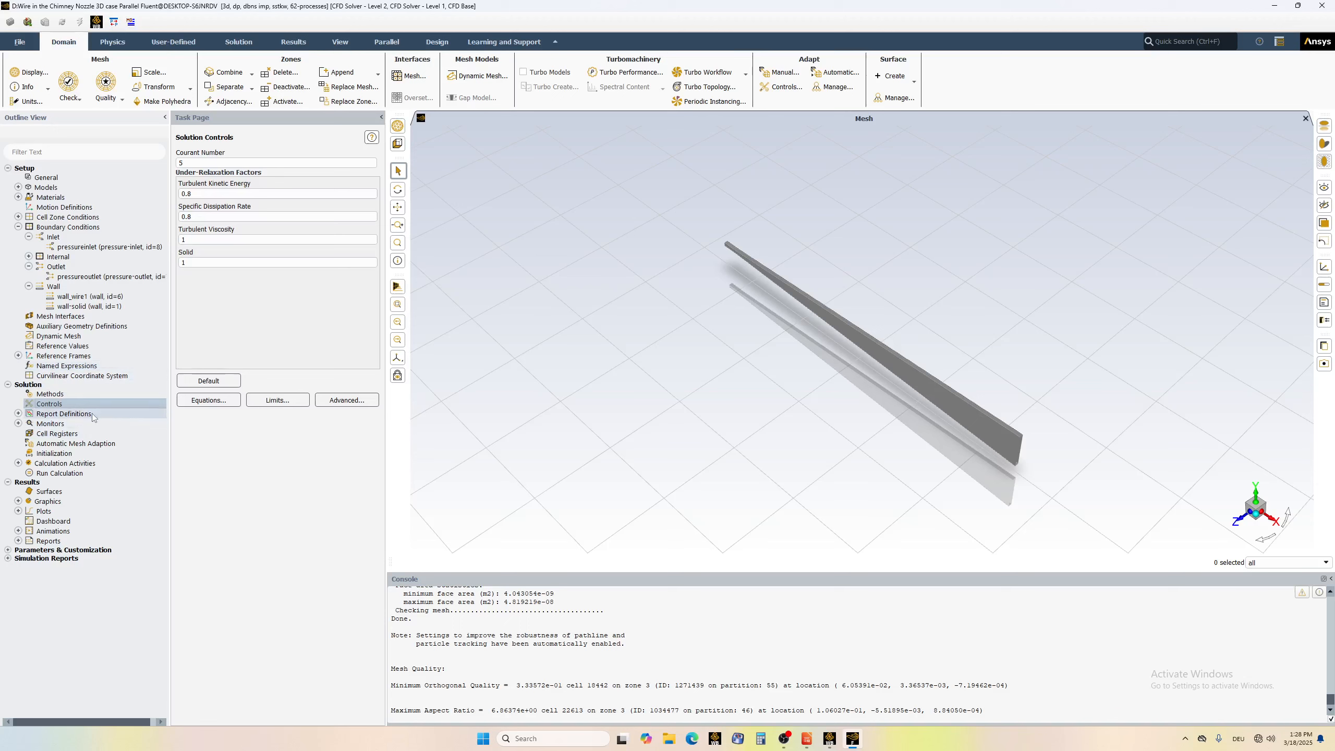
- Set the absolute convergence criteria for the continuity, x-velocity, y-velocity and z-velocity residuals to 0.00001
left_click(17, 424)
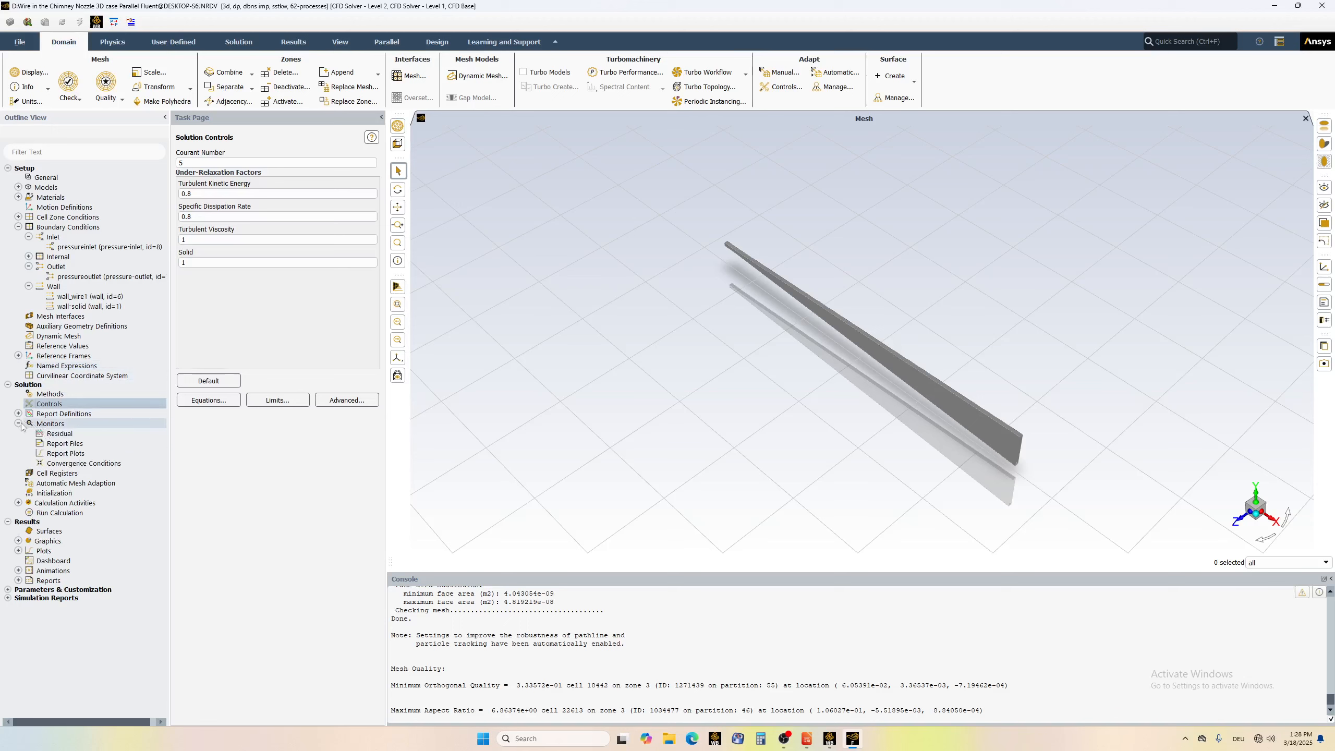
double_click(50, 424)
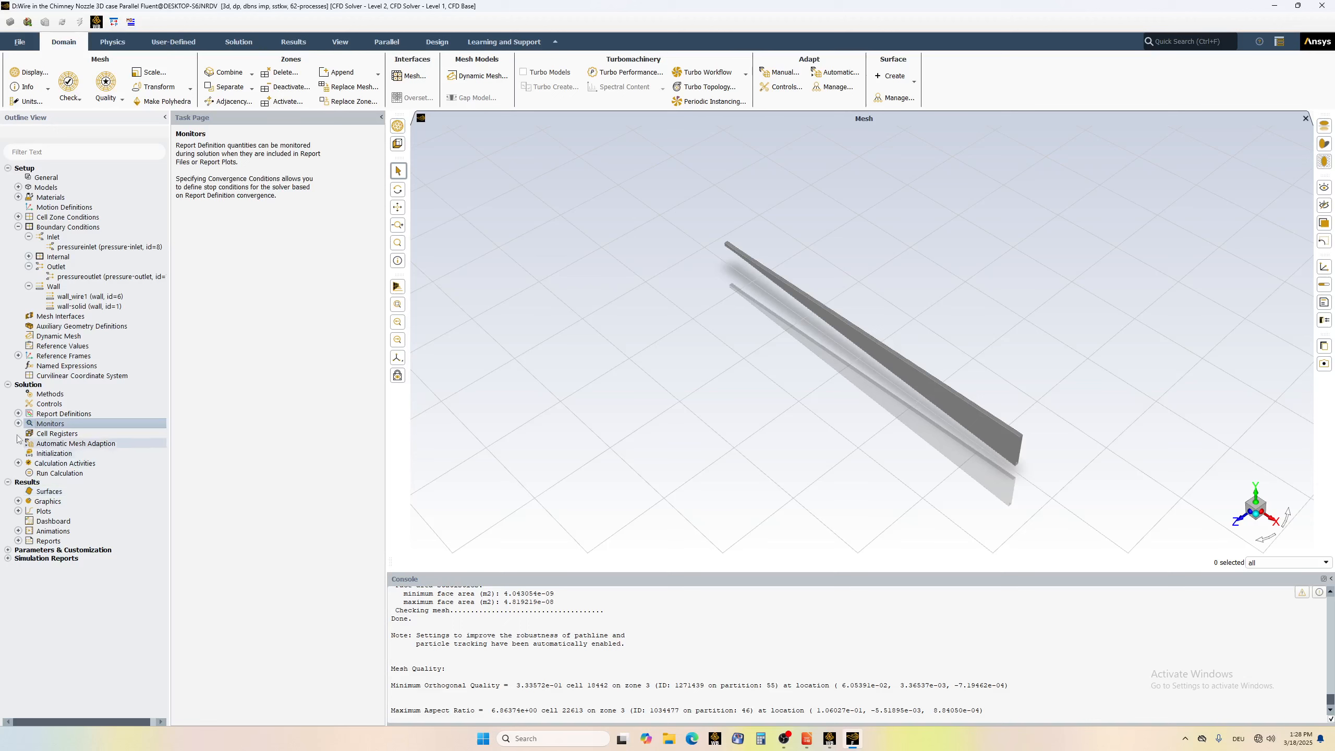
double_click(52, 424)
double_click(50, 435)
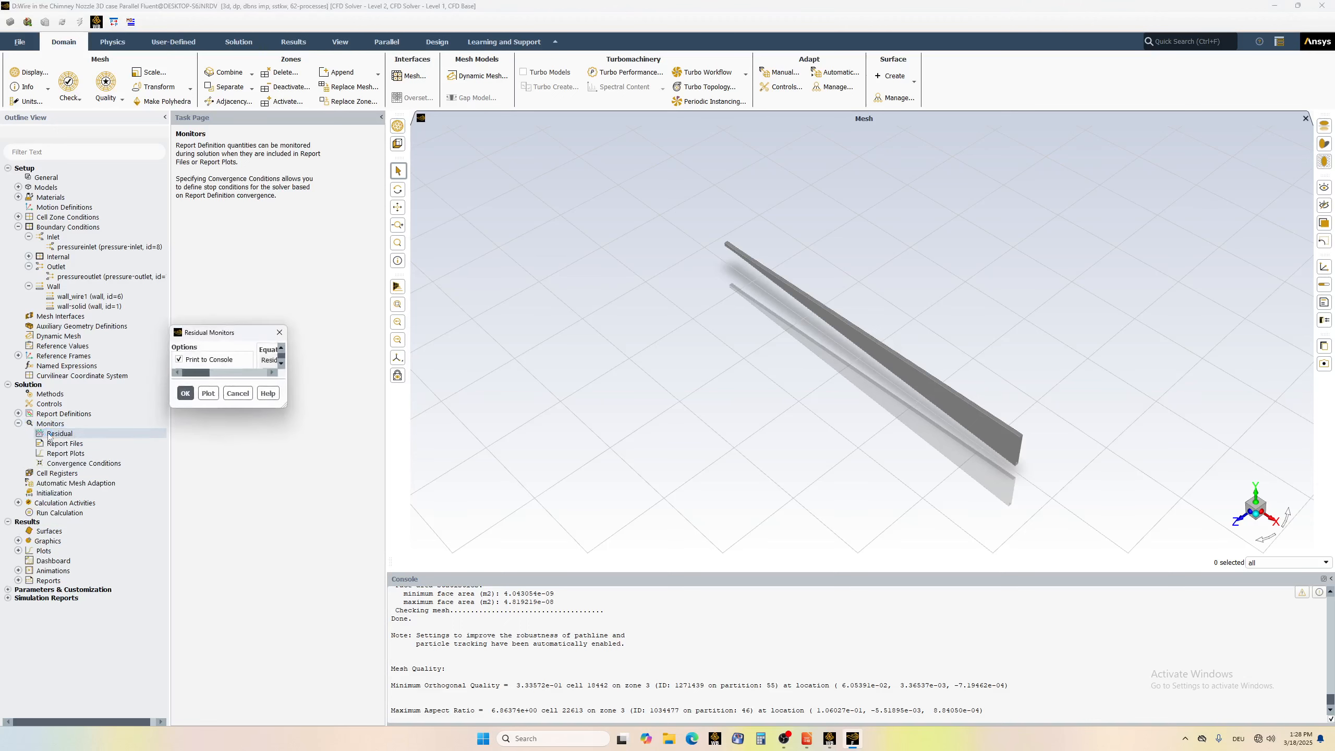
left_click(444, 374)
type("0.00001")
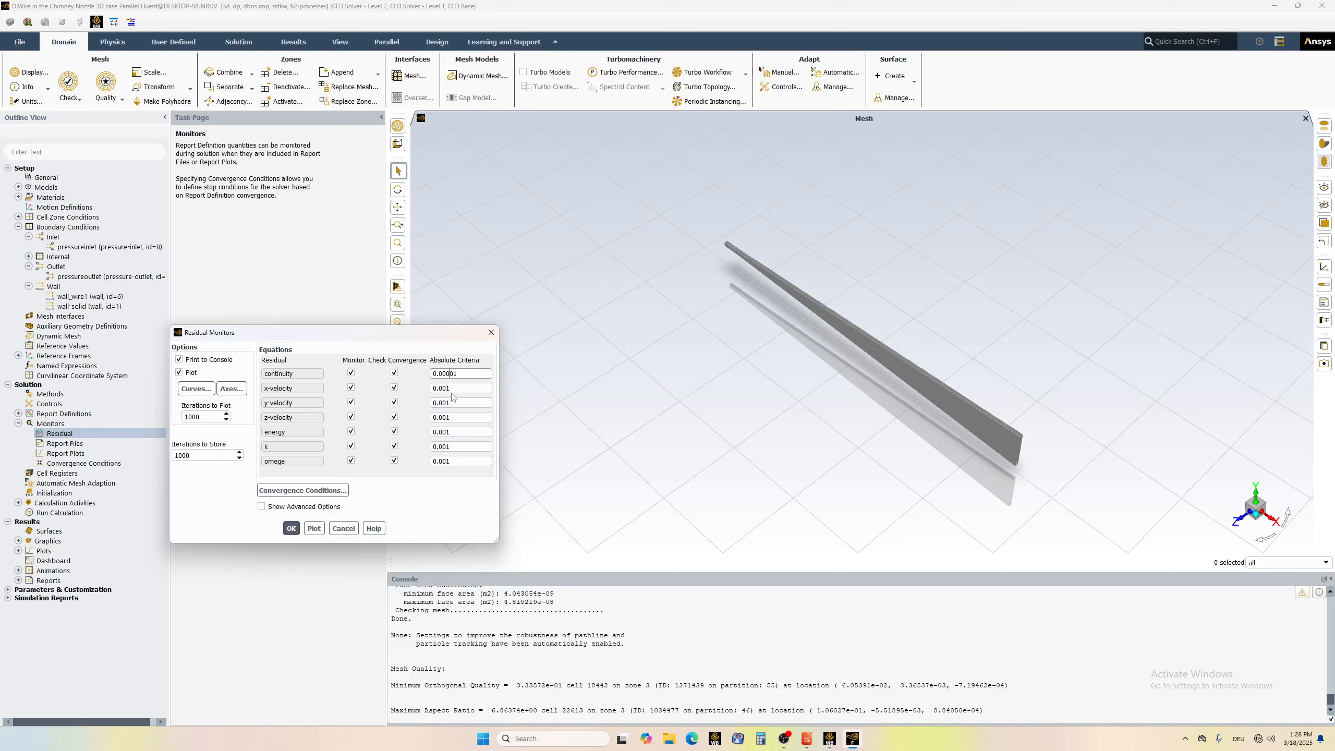
left_click(445, 388)
type("00")
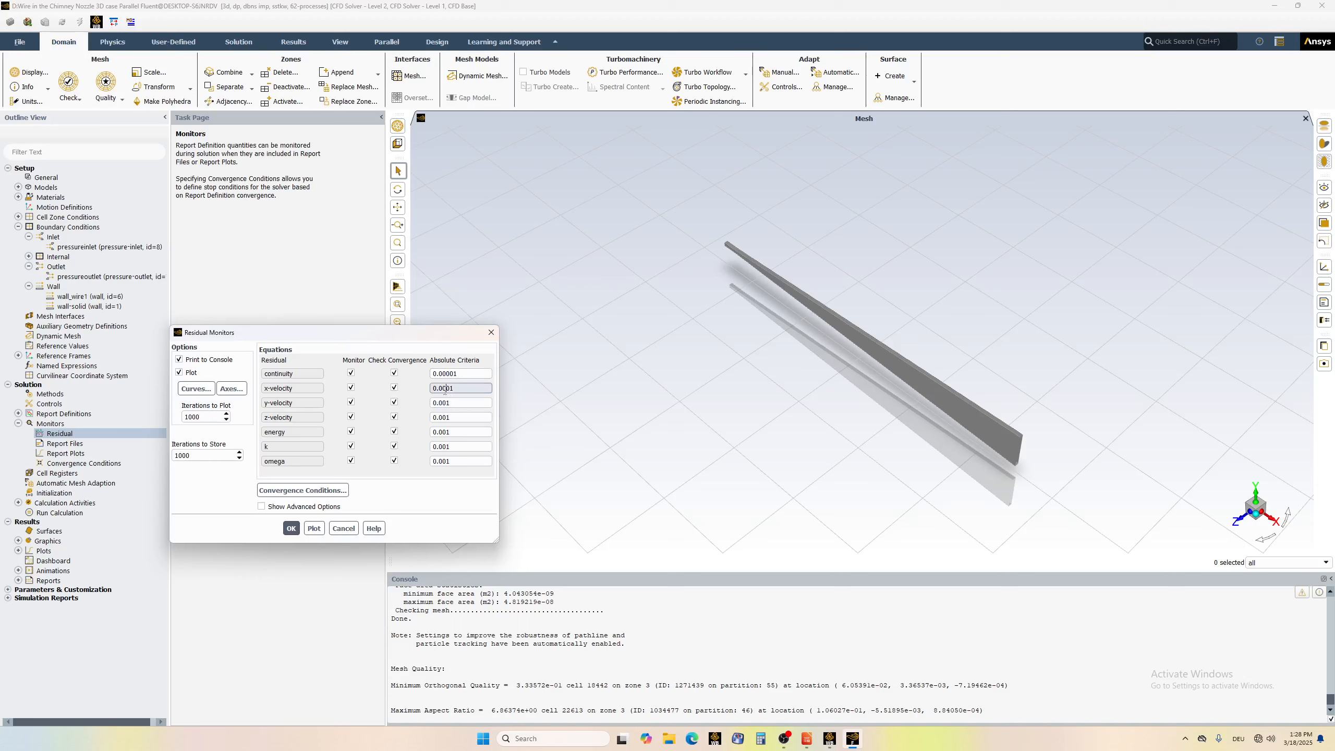
left_click(446, 403)
type("00")
left_click(446, 417)
type("00")
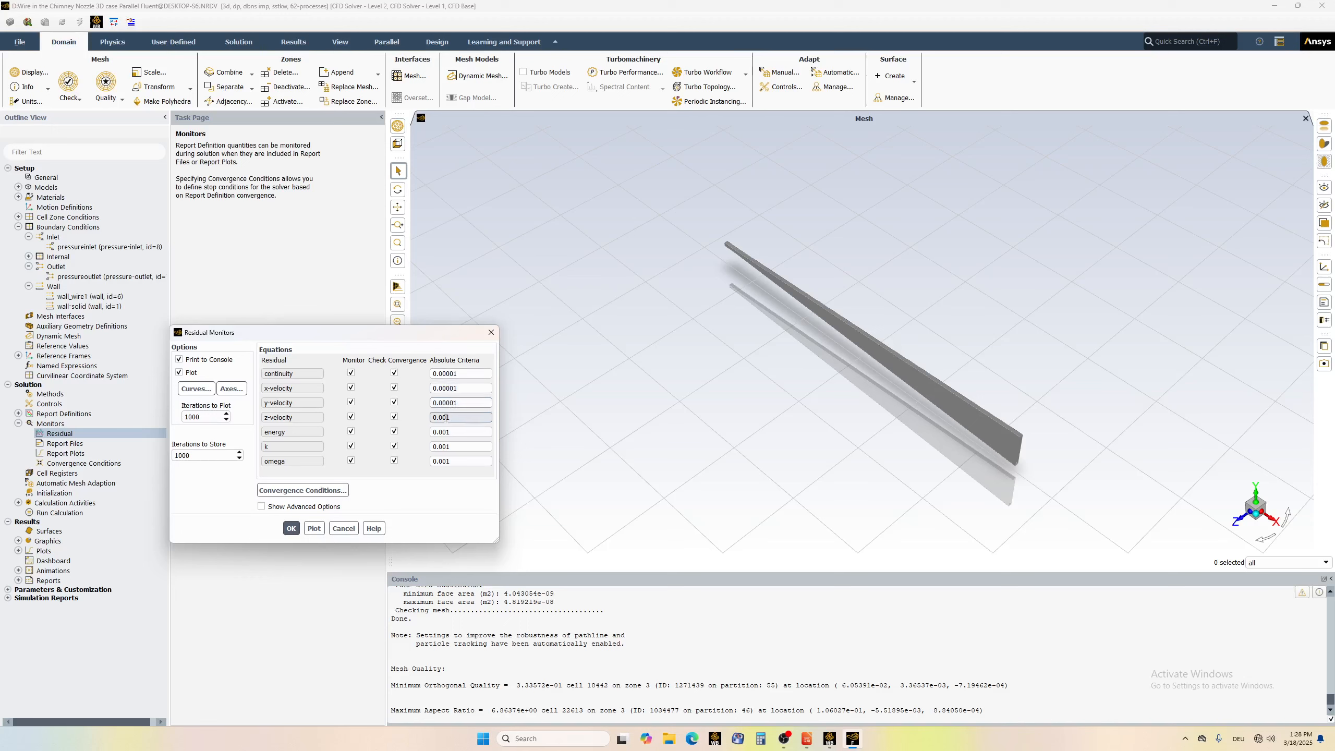
- Set the absolute criteria for the energy, k and omega residuals to 0.00001 and apply the residual monitor settings
left_click(449, 431)
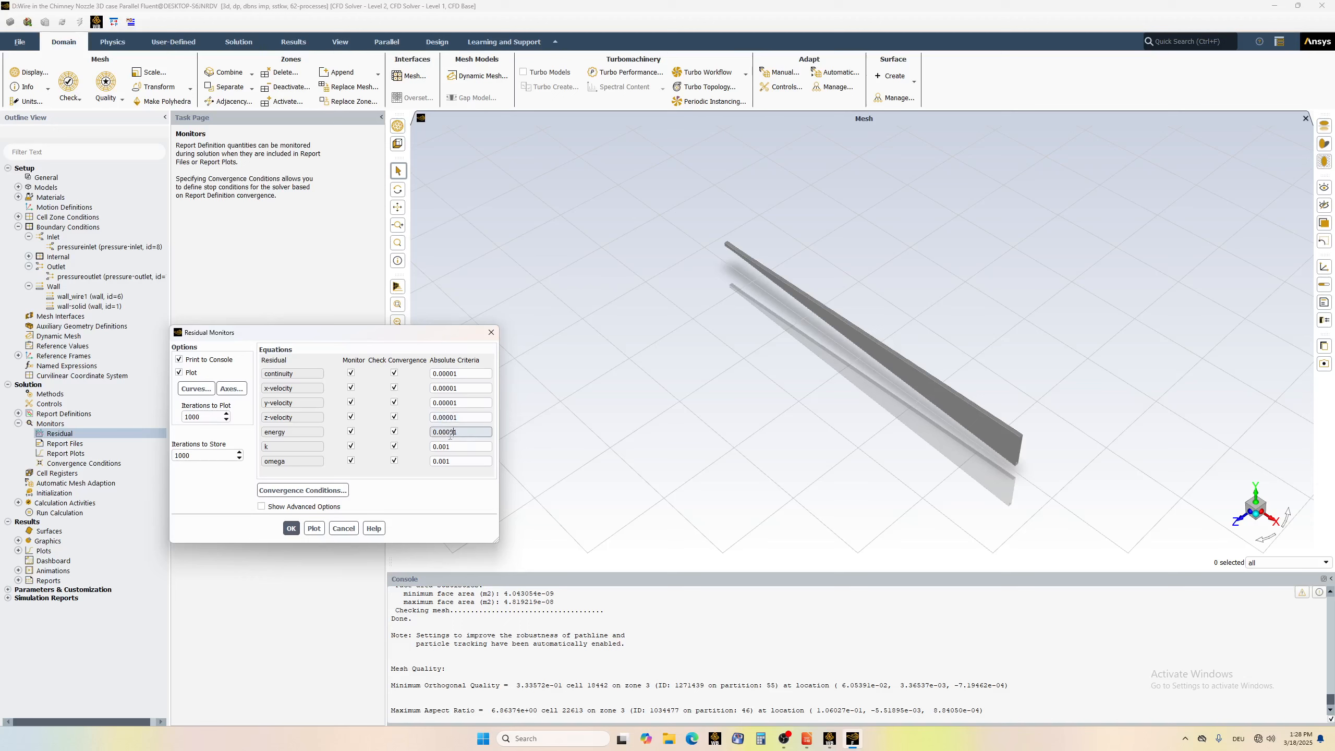
type("00")
left_click(442, 446)
type("00")
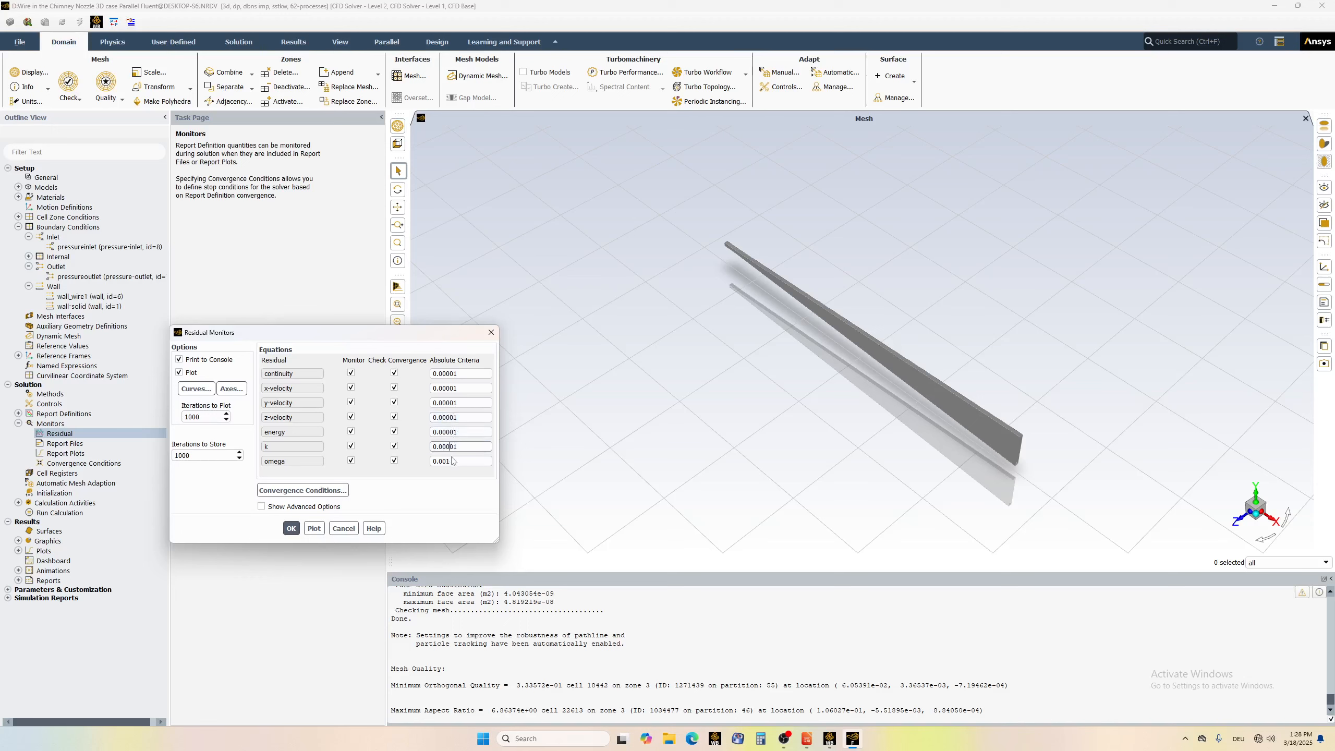
left_click(444, 461)
left_click(291, 528)
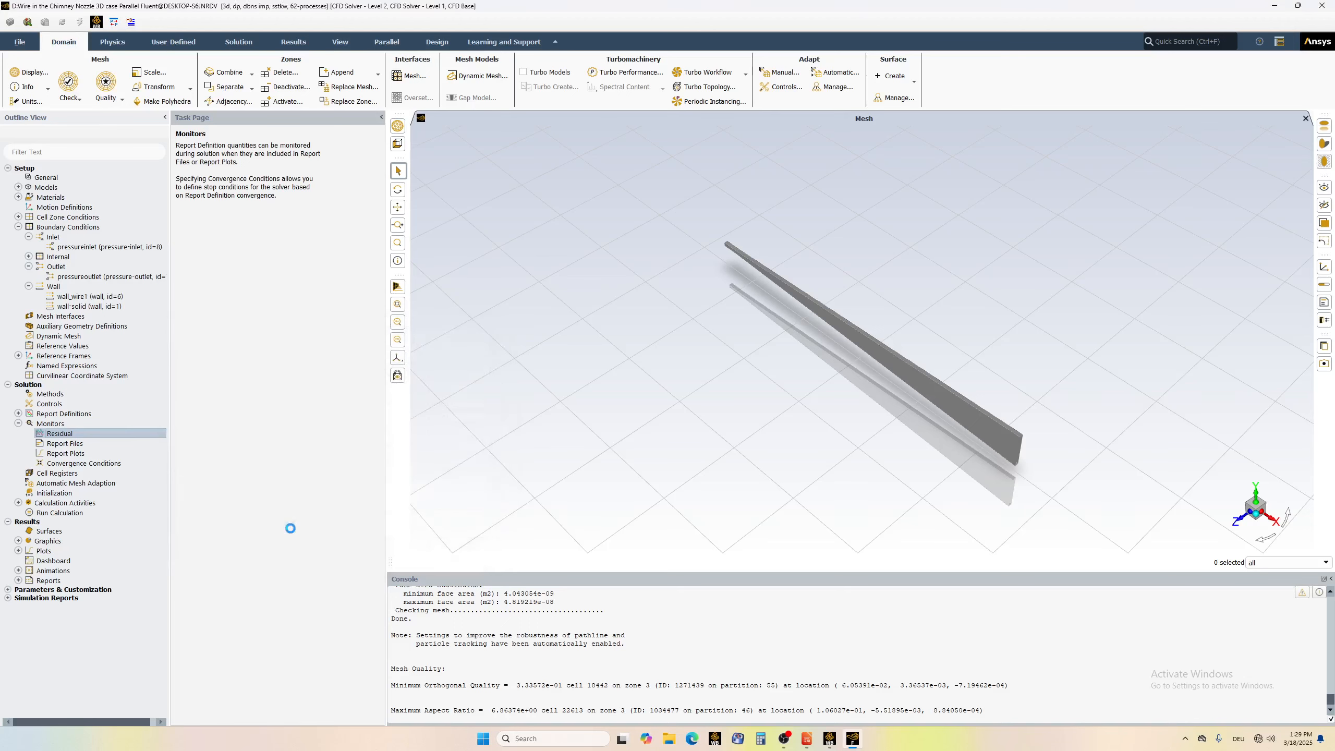
- Start a new report plot and create a Facet Maximum surface report definition of Density for it
double_click(63, 454)
left_click(191, 448)
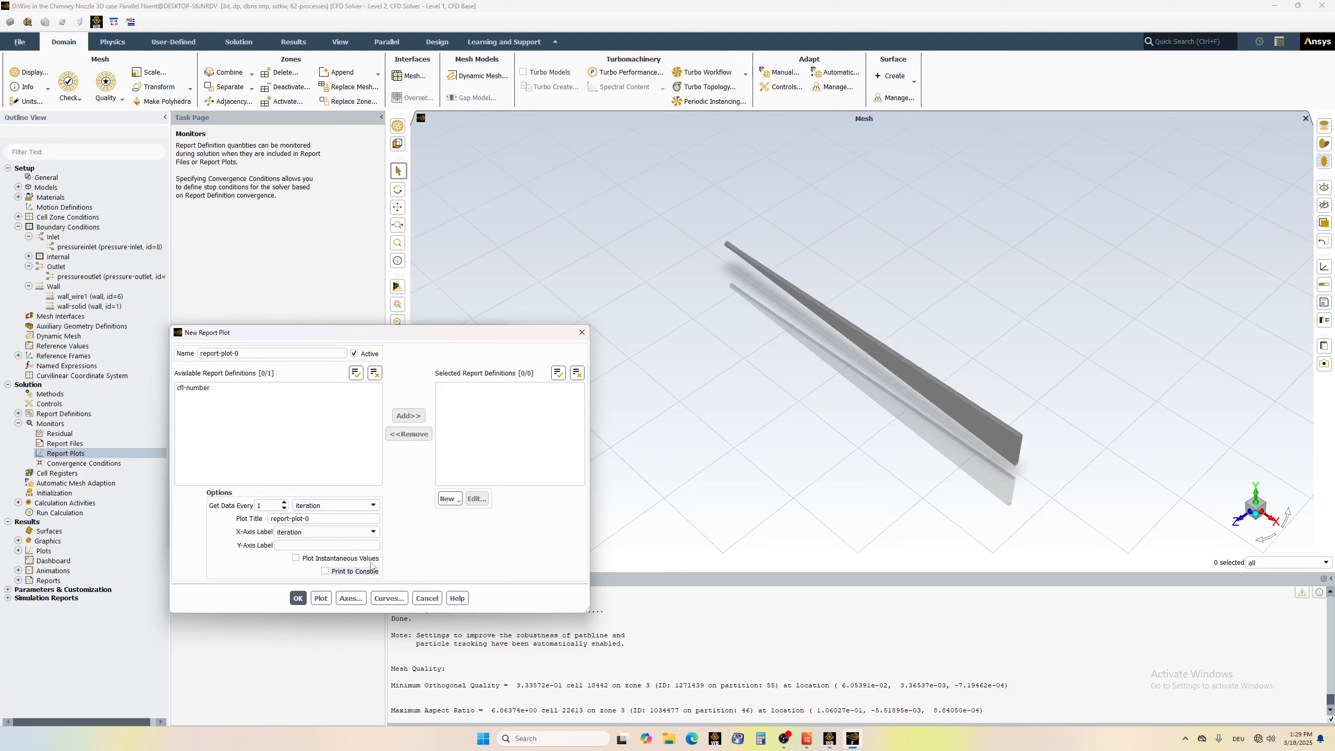
left_click(449, 499)
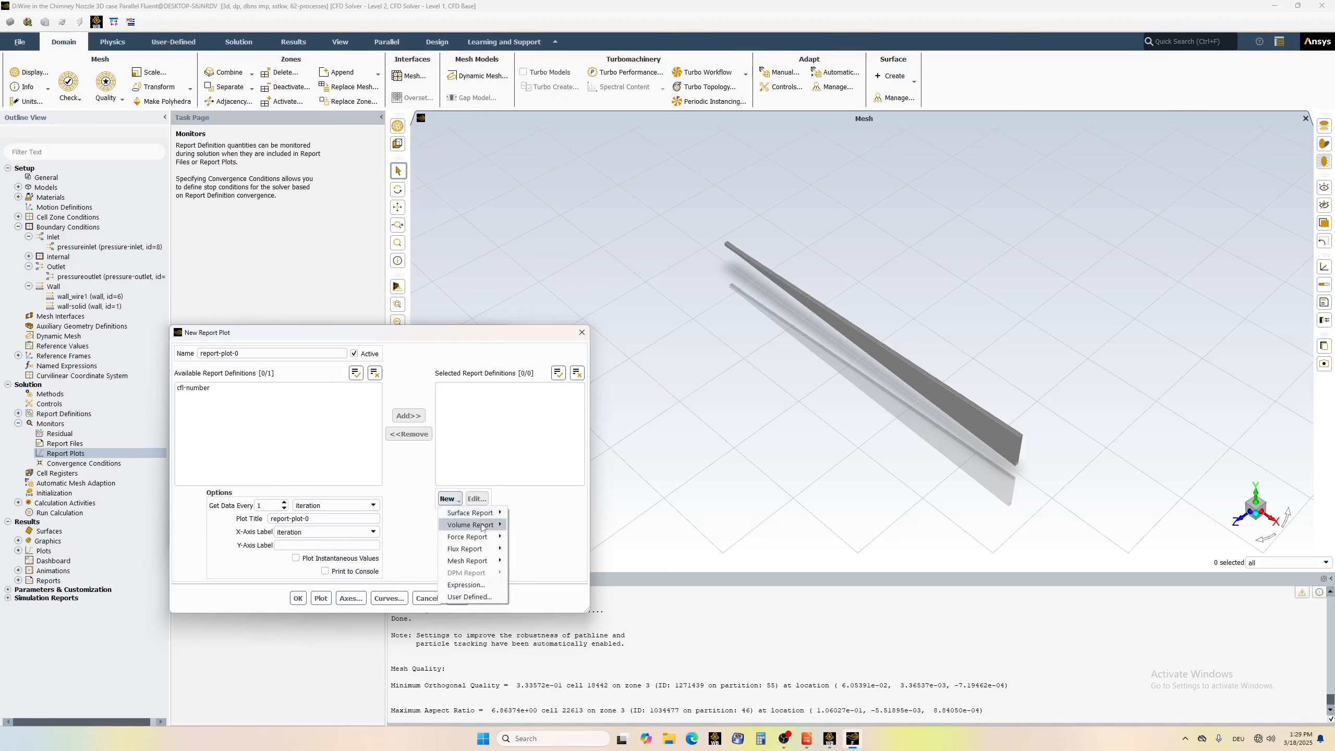
mouse_move(488, 515)
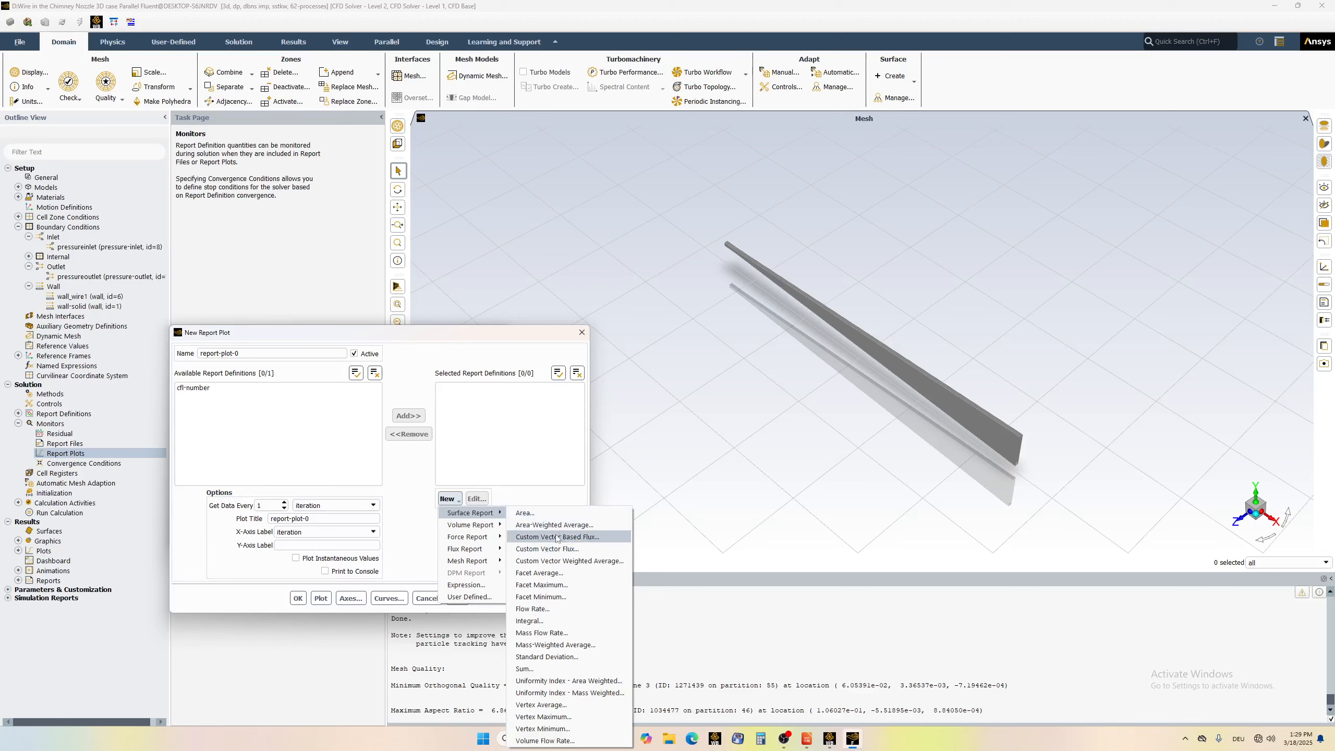
left_click(541, 585)
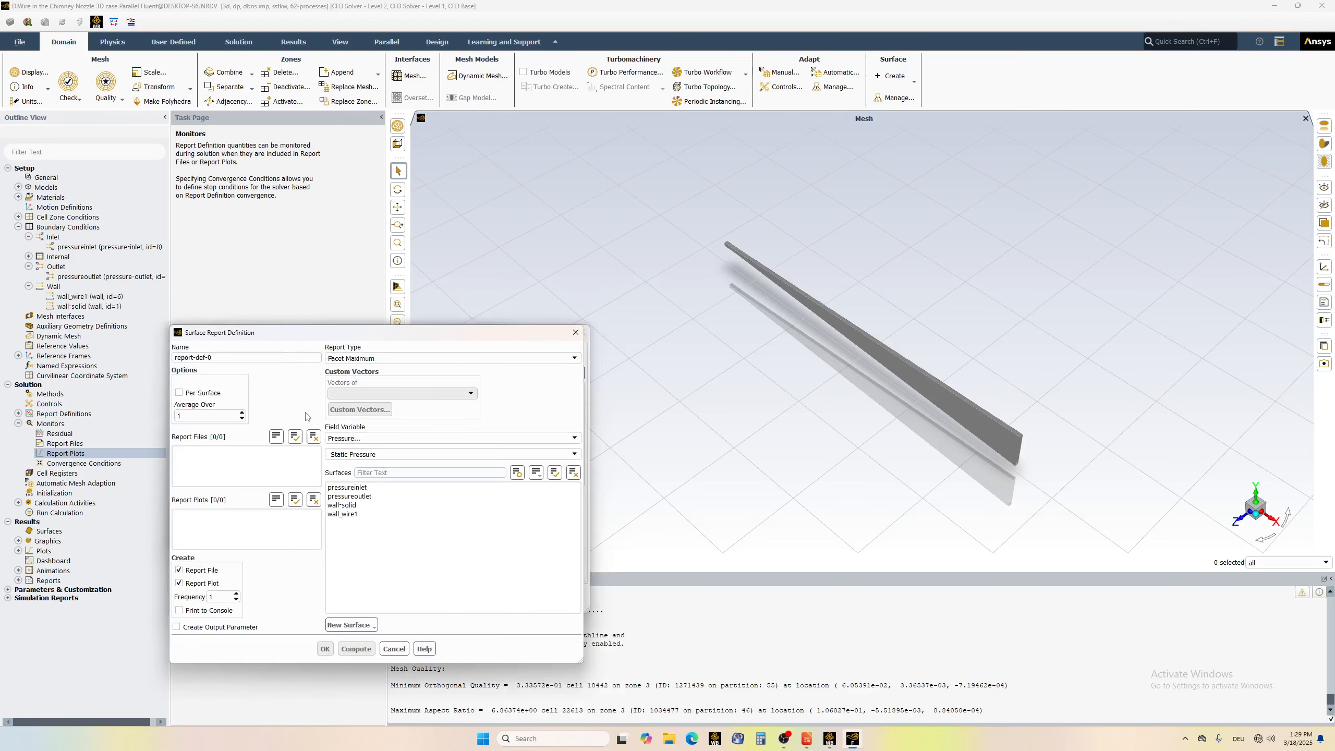
left_click(350, 438)
left_click(352, 457)
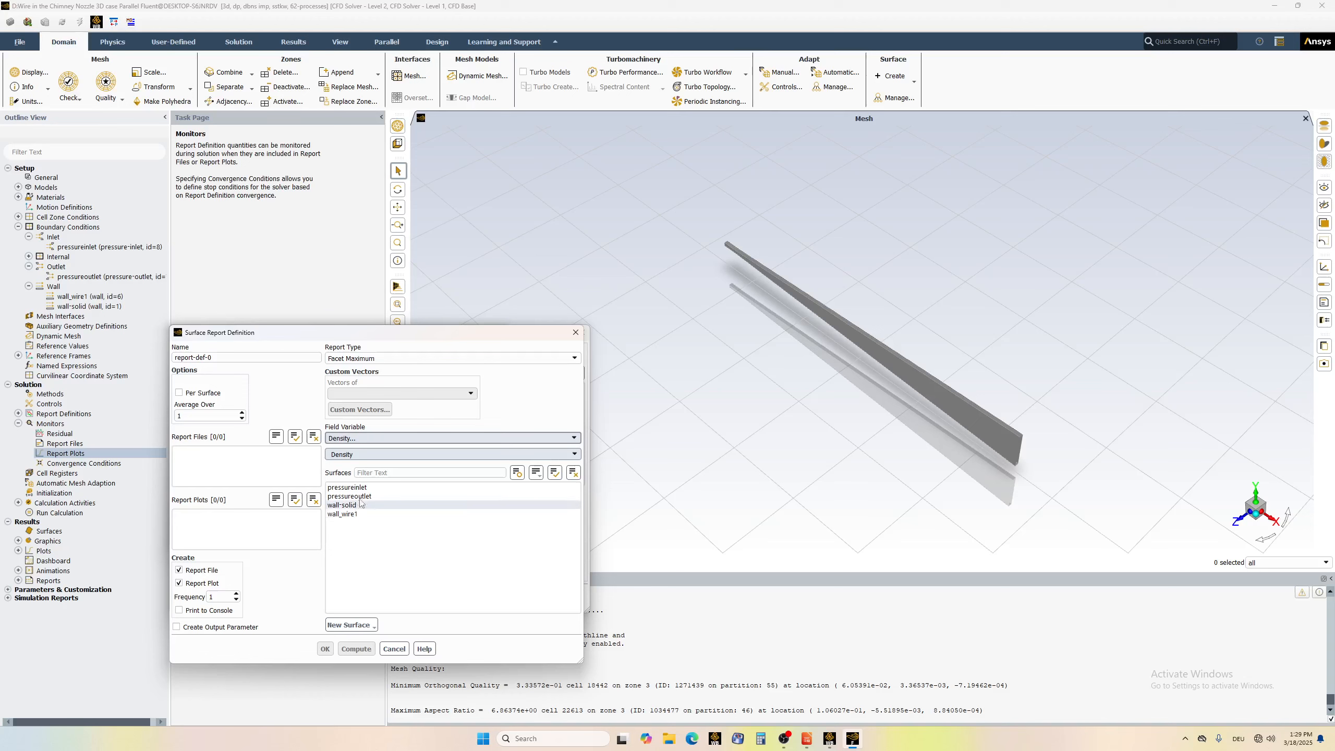
left_click(325, 648)
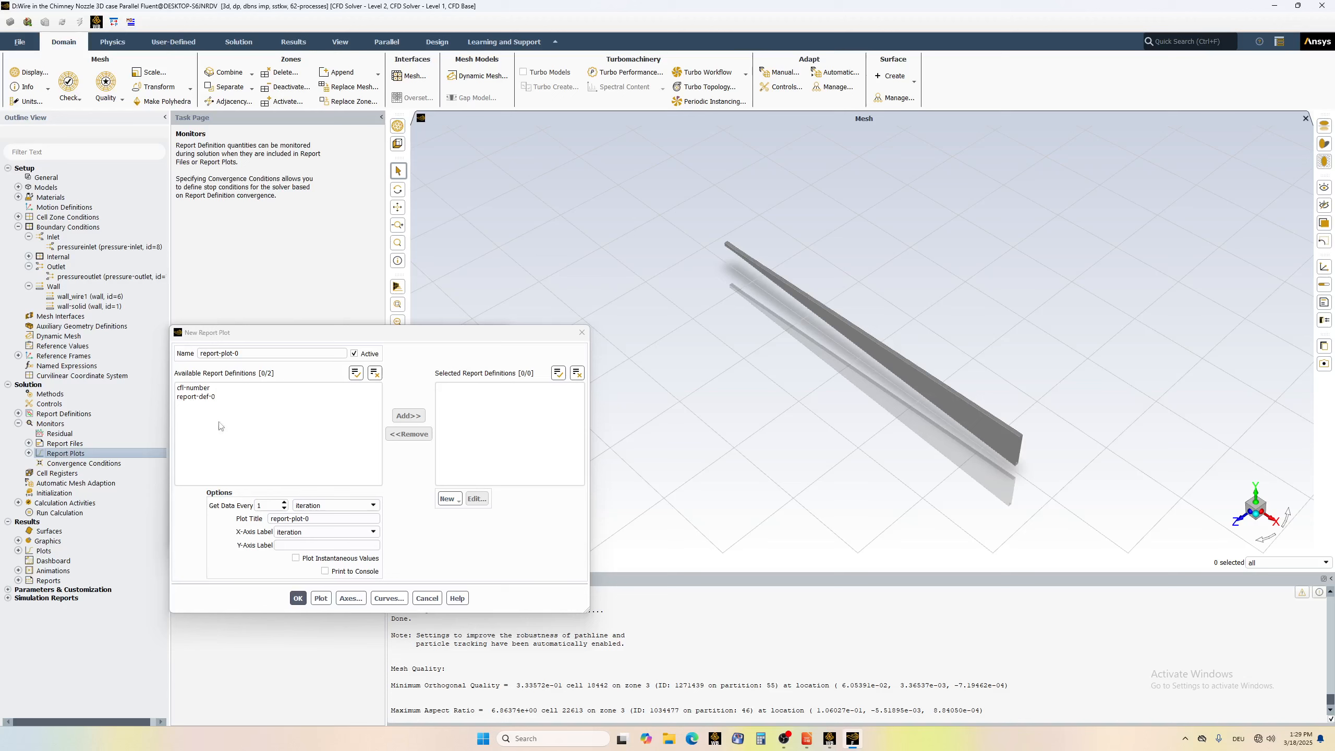
- Add report-def-0 to the report-plot-0 plot and delete the duplicate plot report-def-0-rplot
left_click(216, 397)
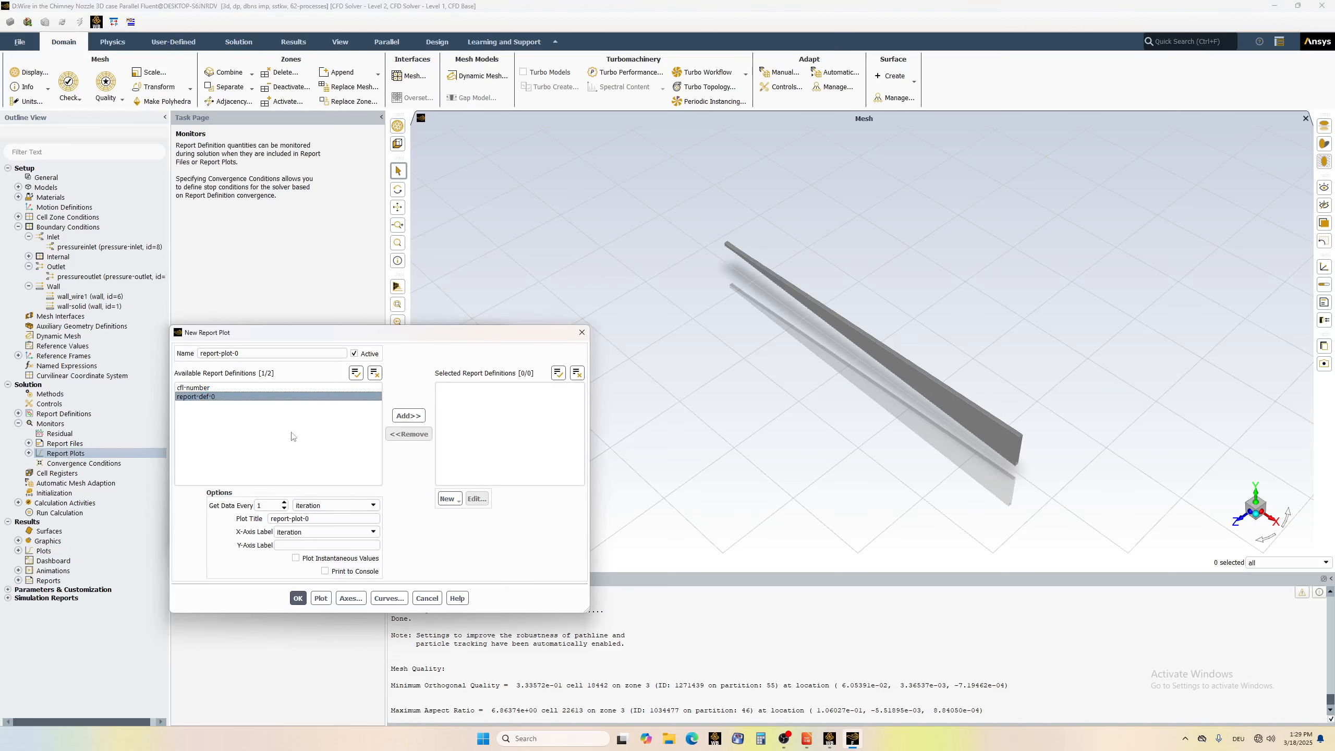
left_click(408, 416)
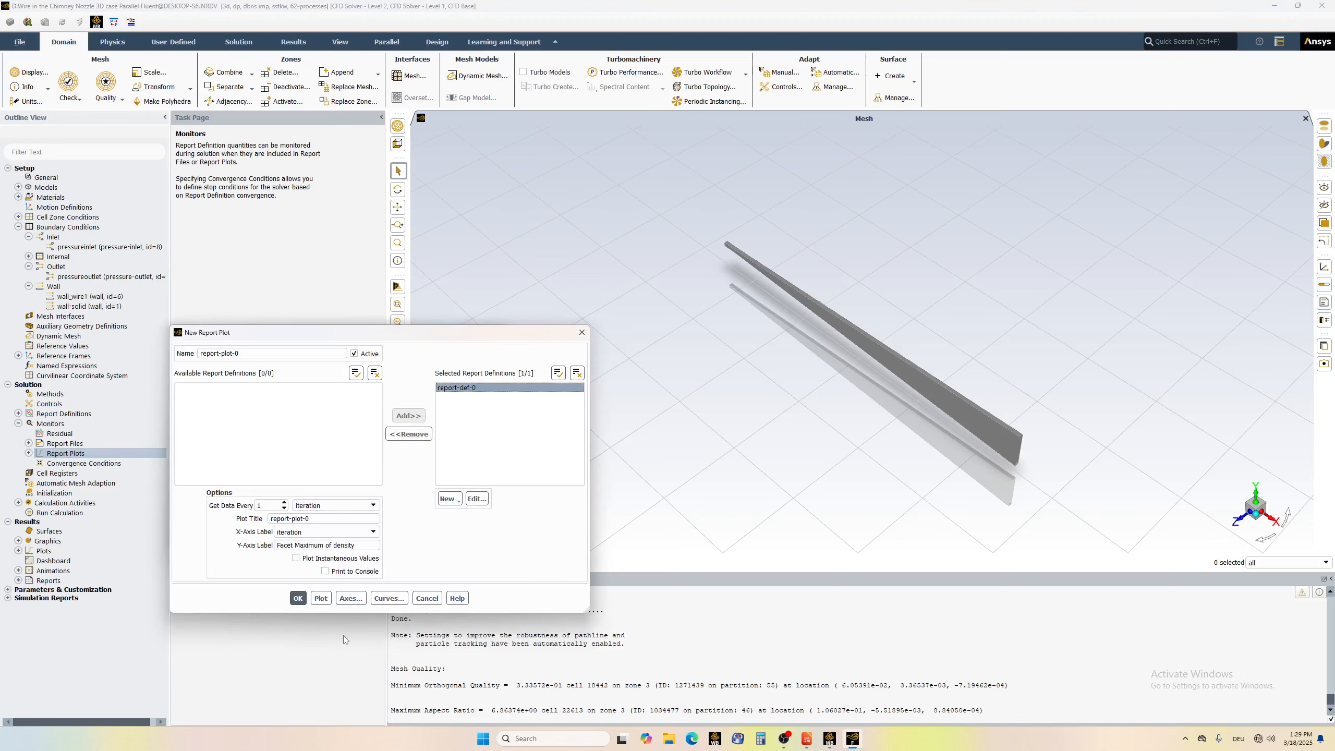
left_click(297, 598)
left_click(226, 369)
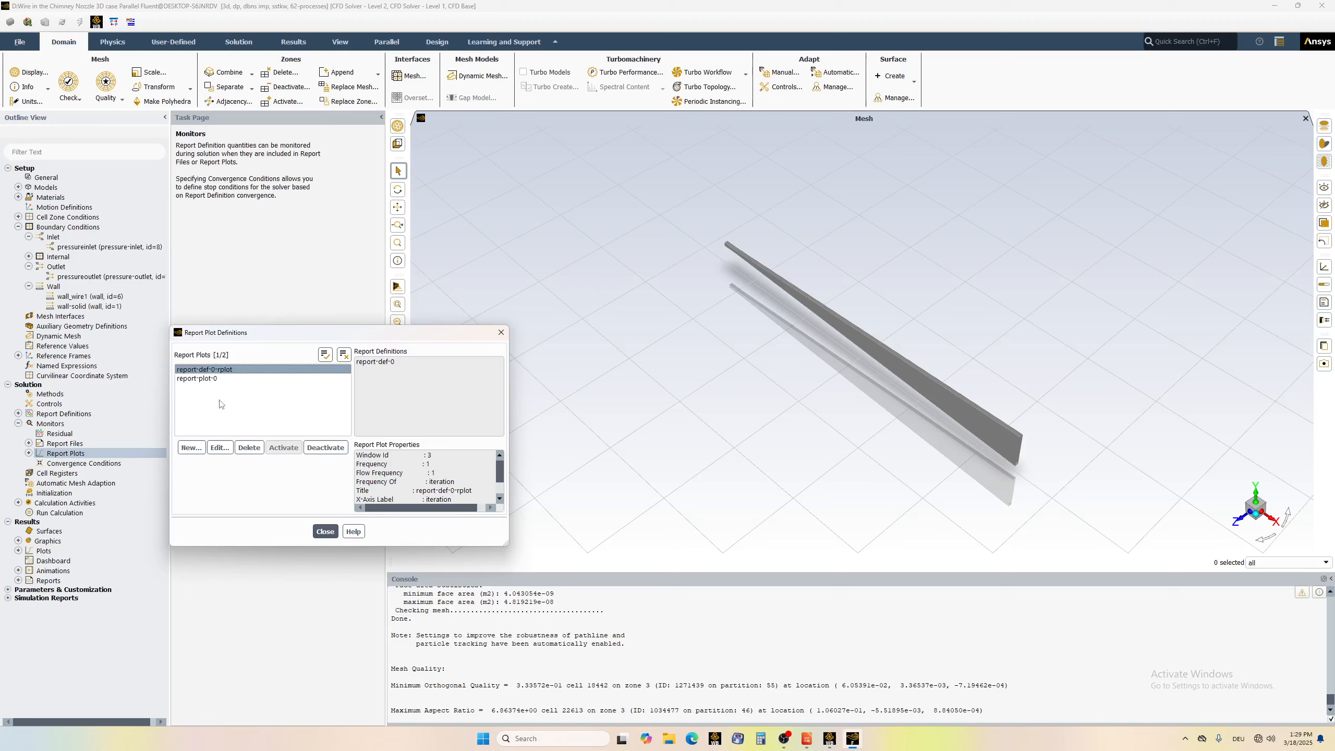
left_click(249, 446)
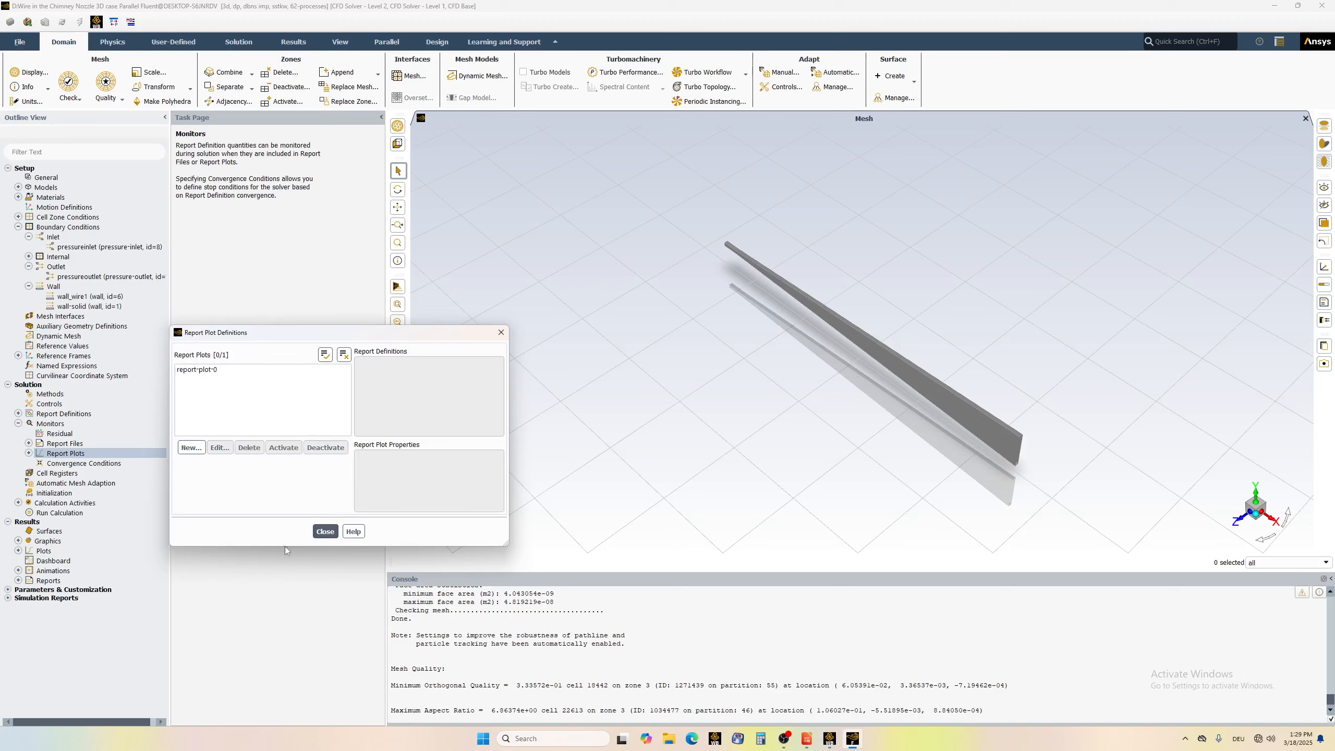
left_click(325, 531)
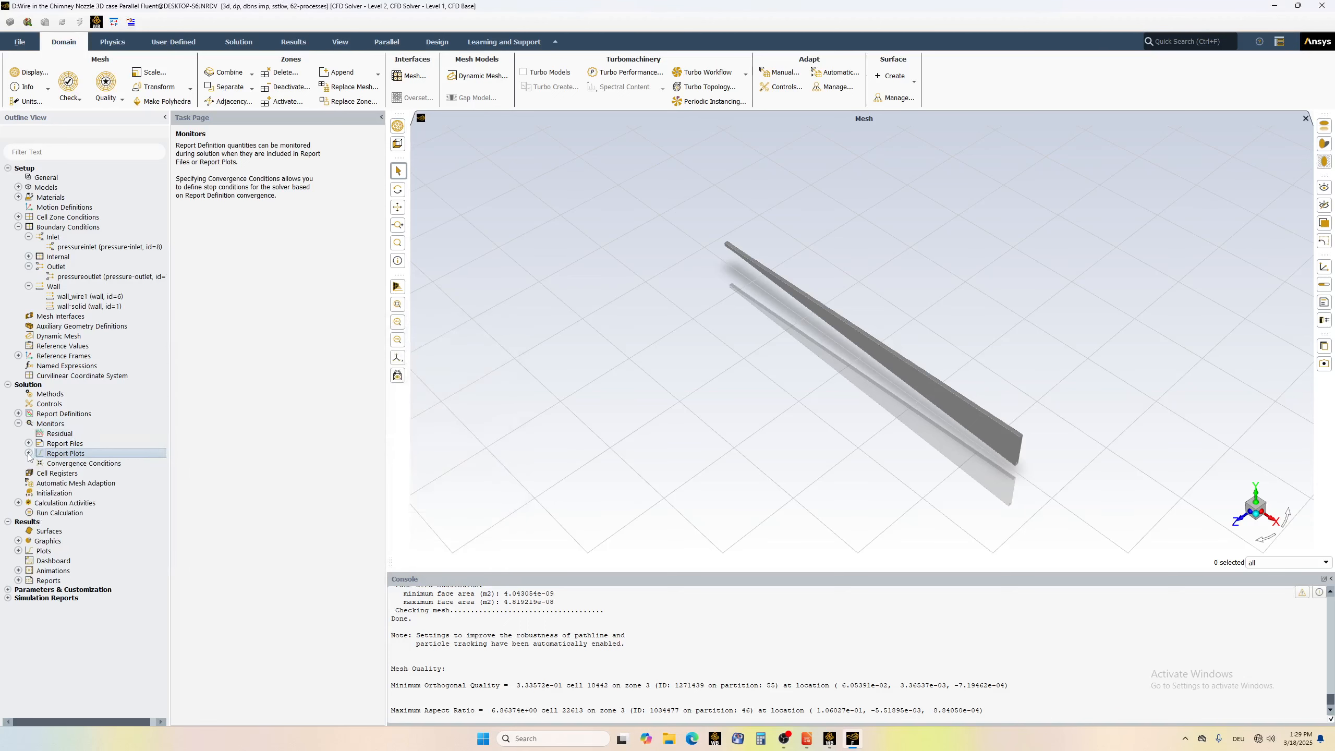
- Initialize the solution with Hybrid Initialization
left_click(55, 493)
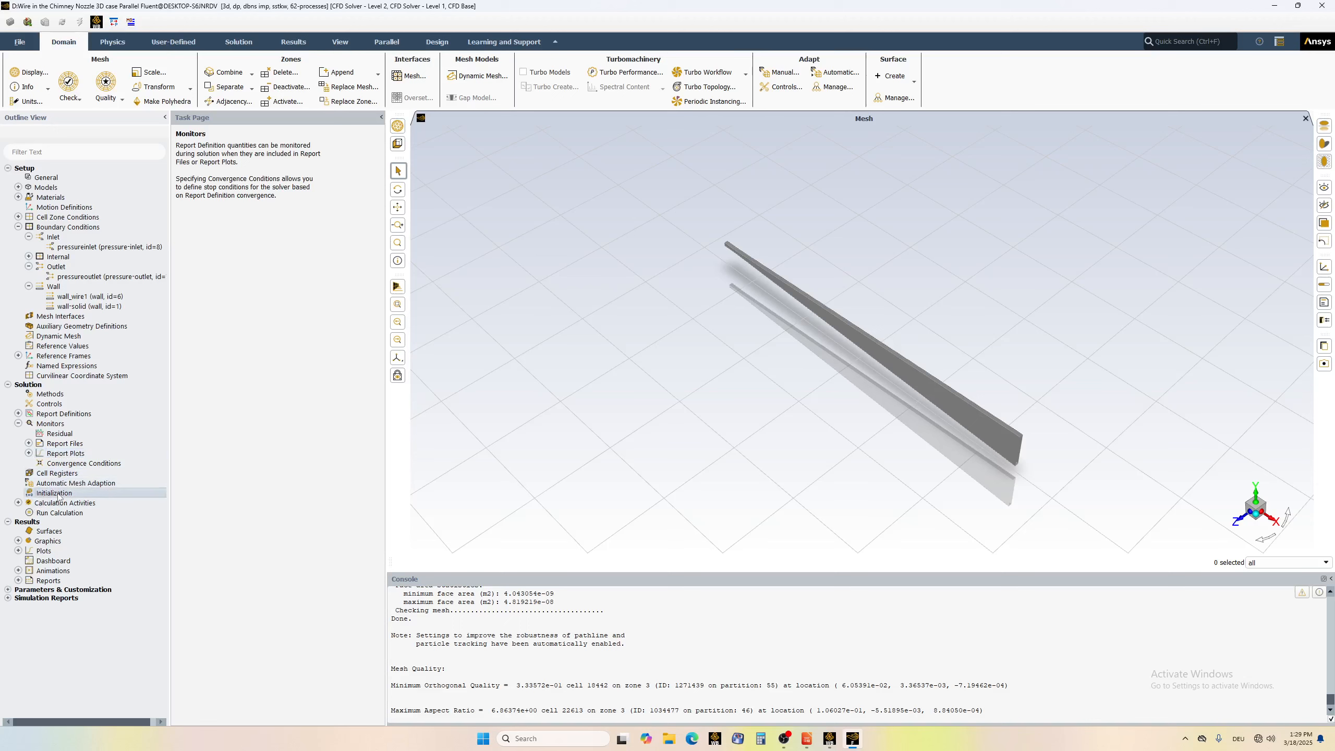
left_click(254, 198)
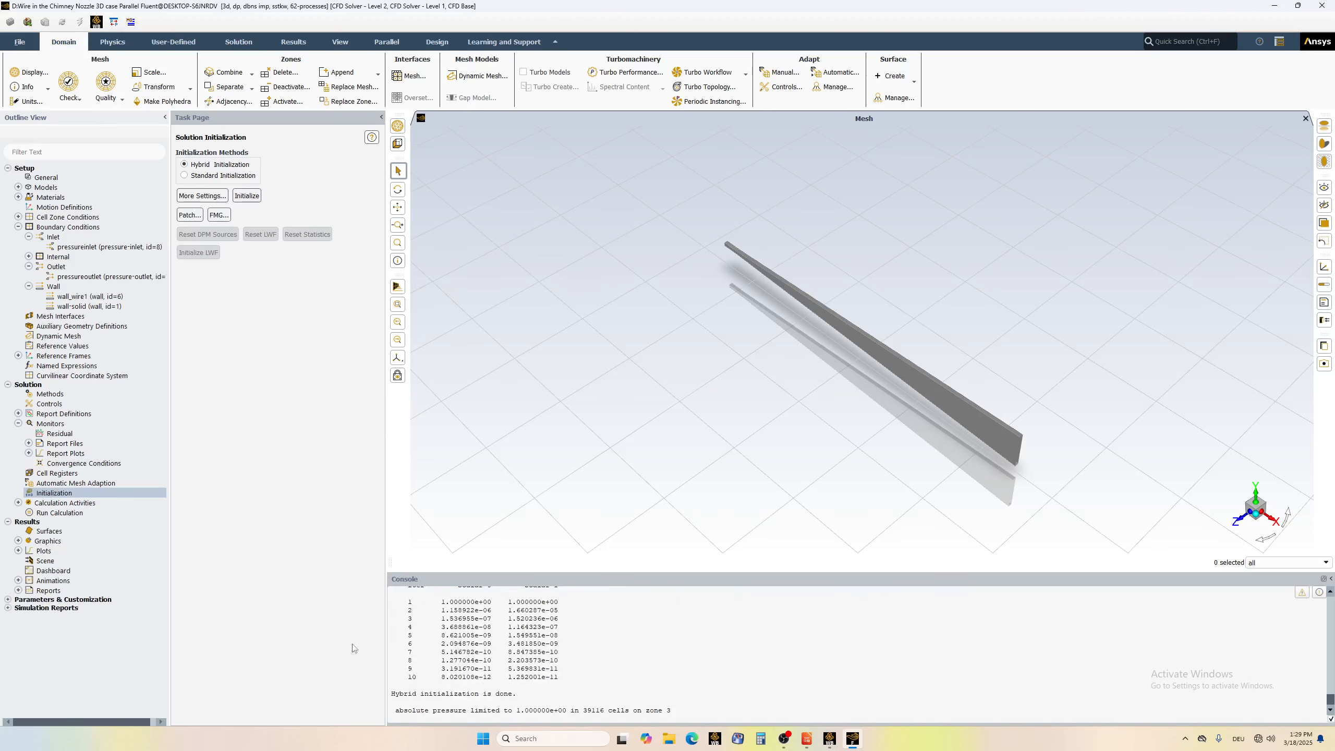
- Configure autosave to write the data file every 1000 iterations and retain only the most recent files
left_click(17, 503)
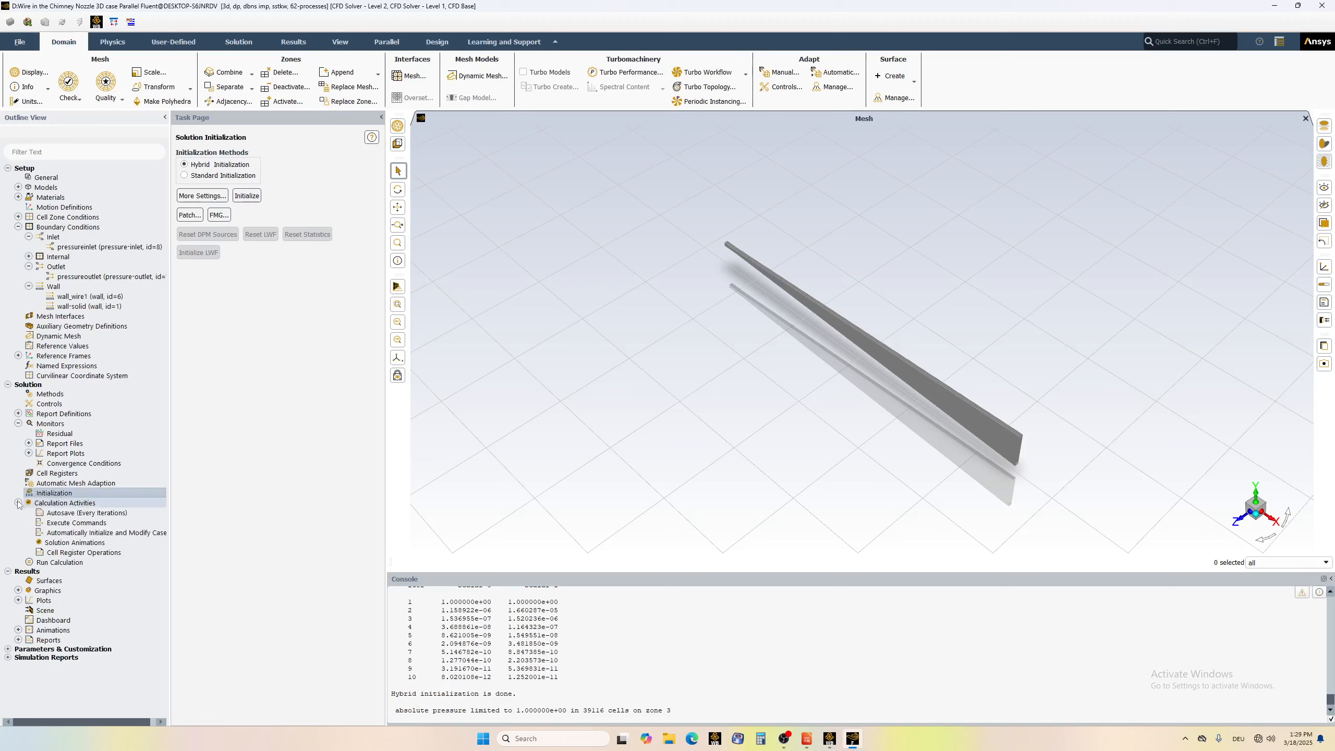
double_click(57, 502)
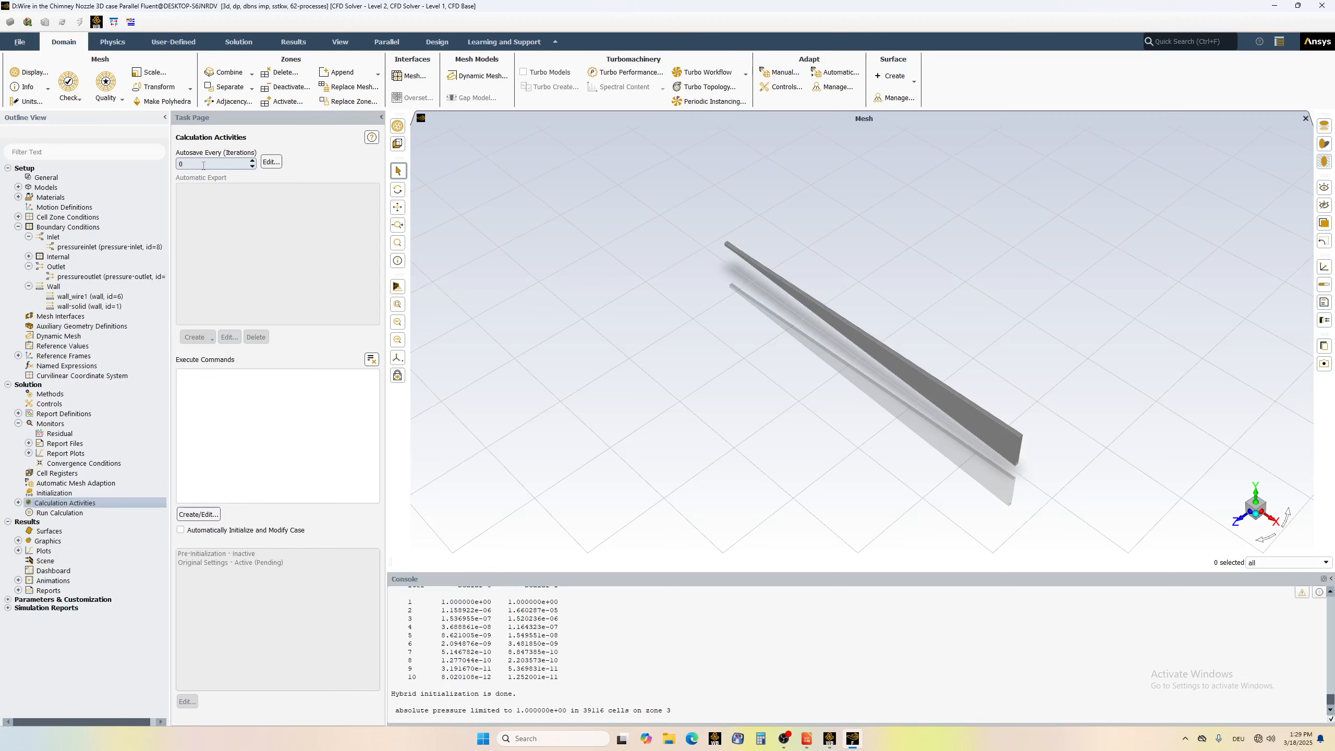
left_click(273, 163)
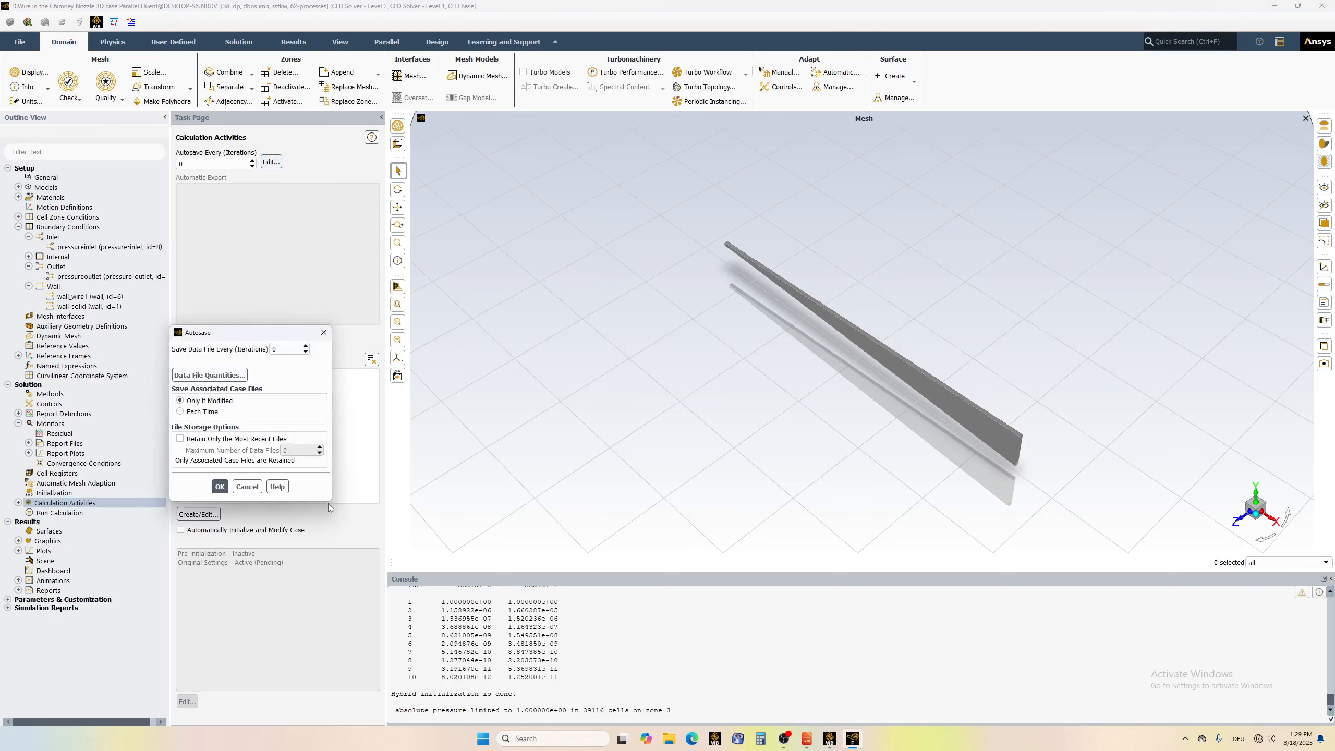
left_click(197, 437)
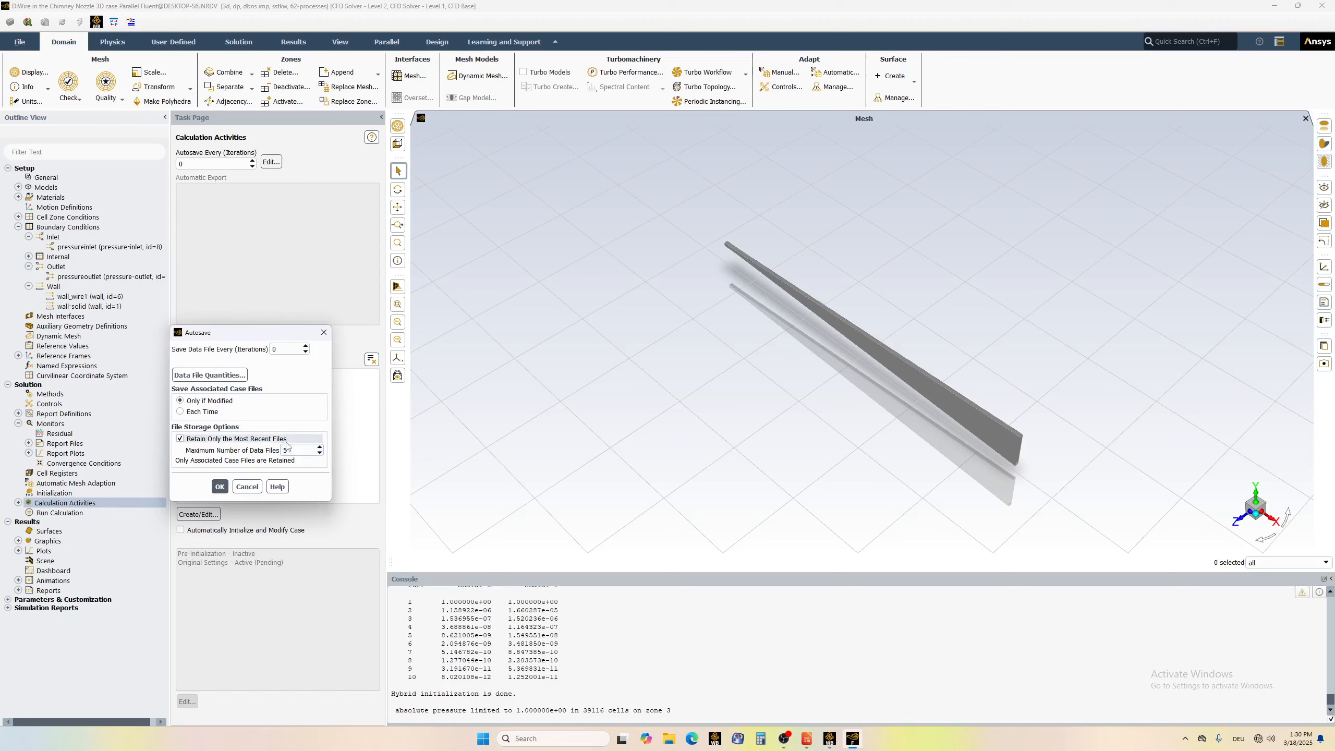
left_click(292, 450)
left_click(220, 486)
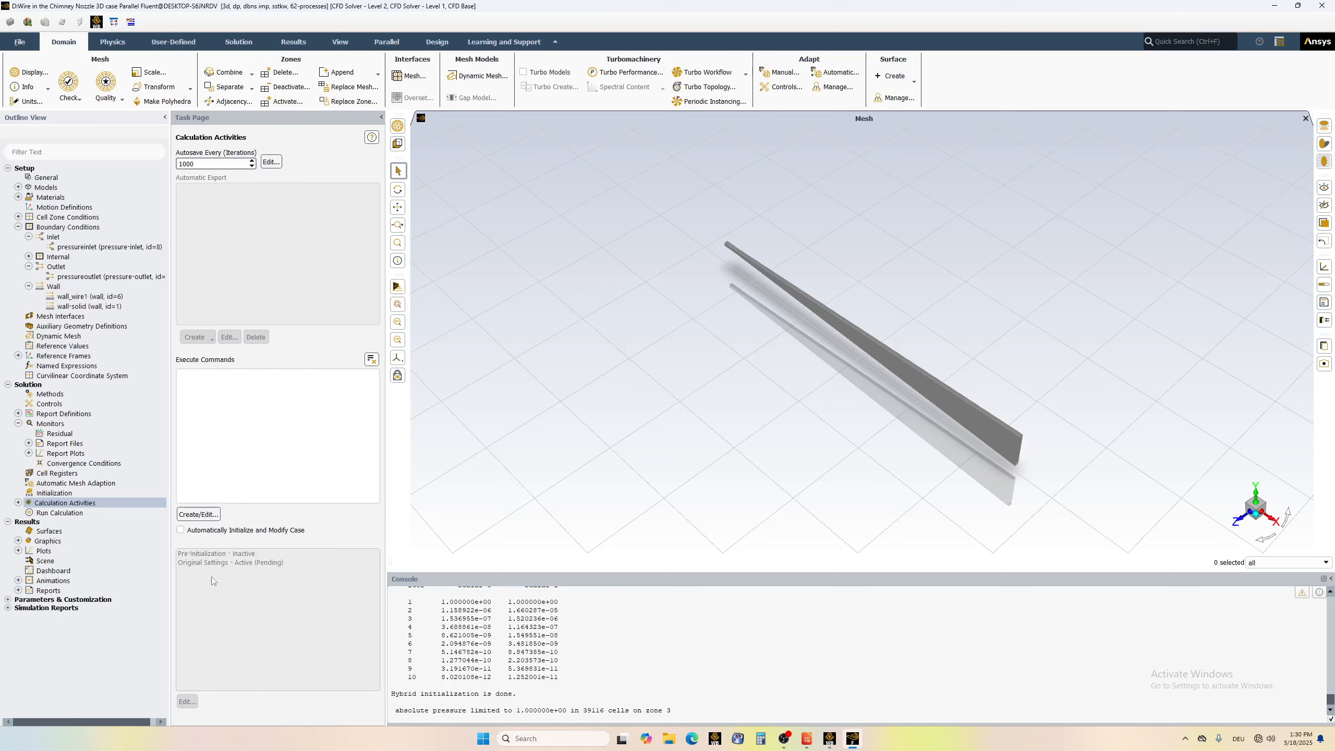
- Run the case check on the setup before the calculation
left_click(58, 514)
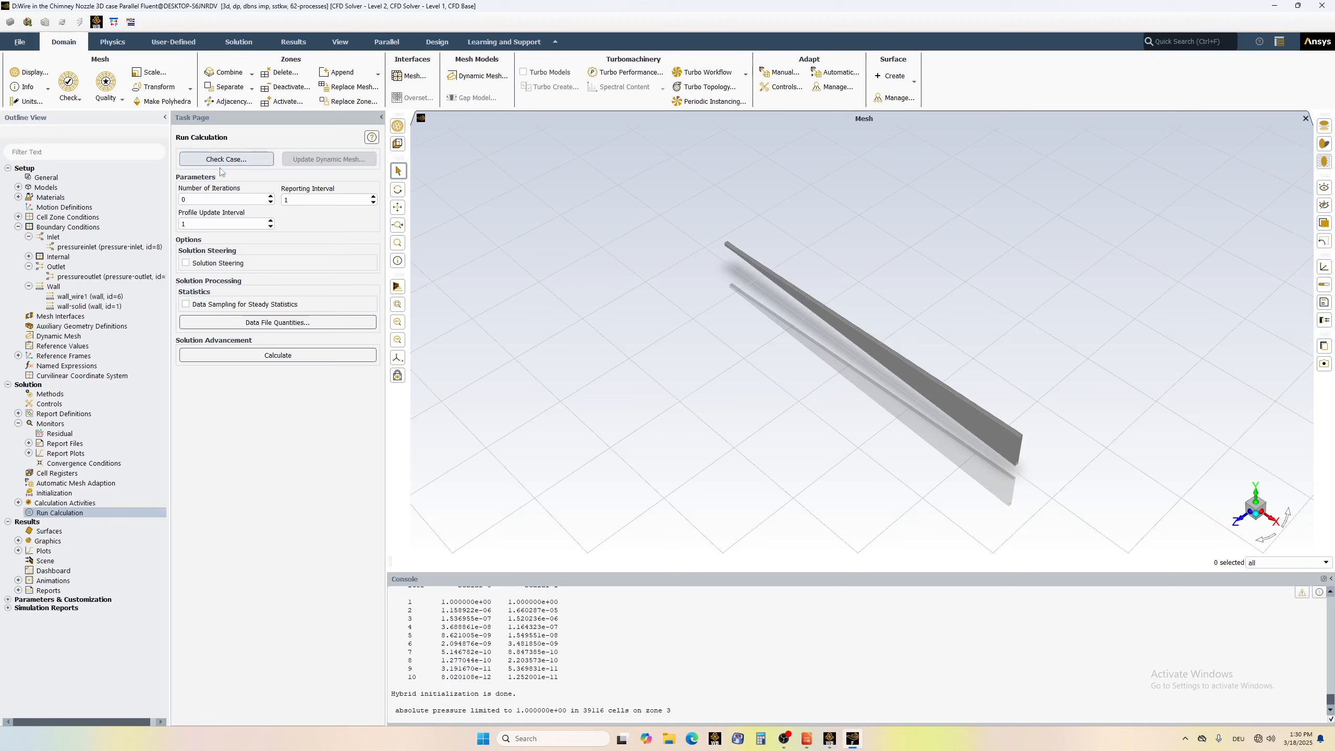
left_click(224, 160)
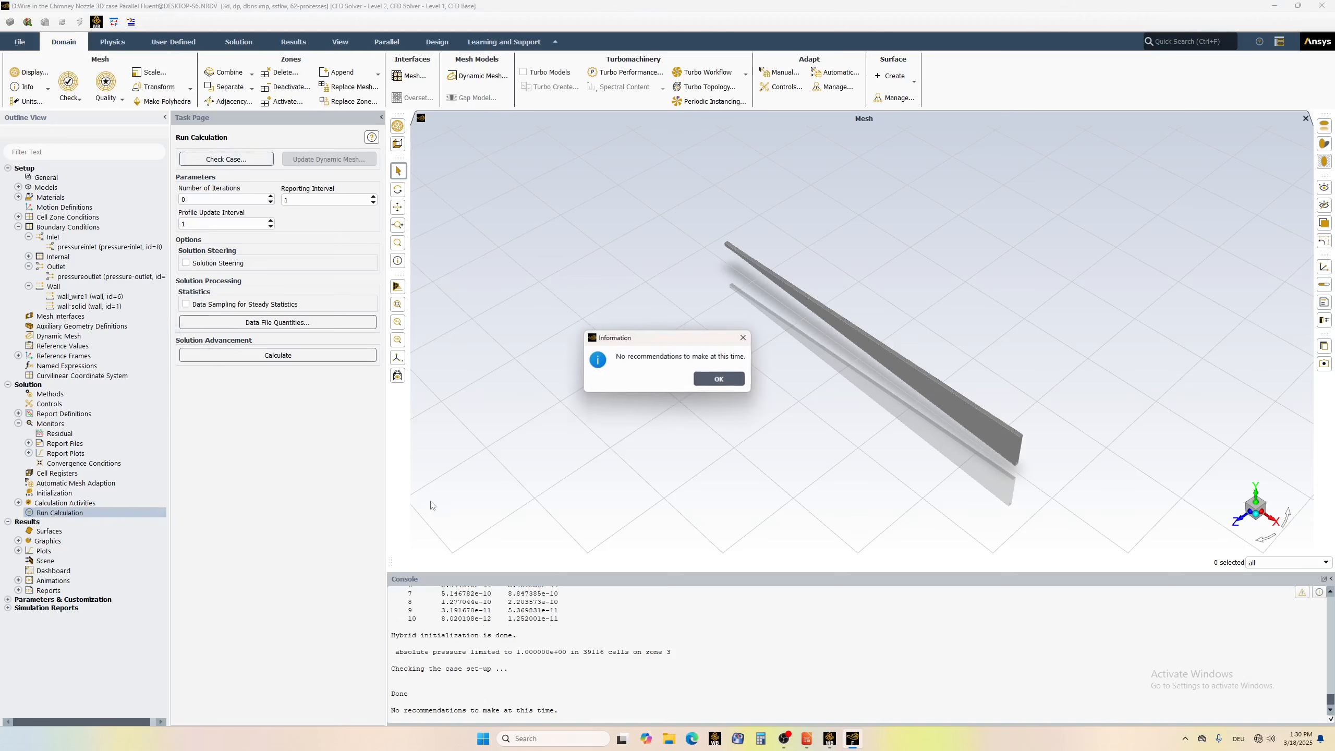
- Set the number of iterations to 1000000 and start the calculation
left_click(719, 379)
double_click(204, 199)
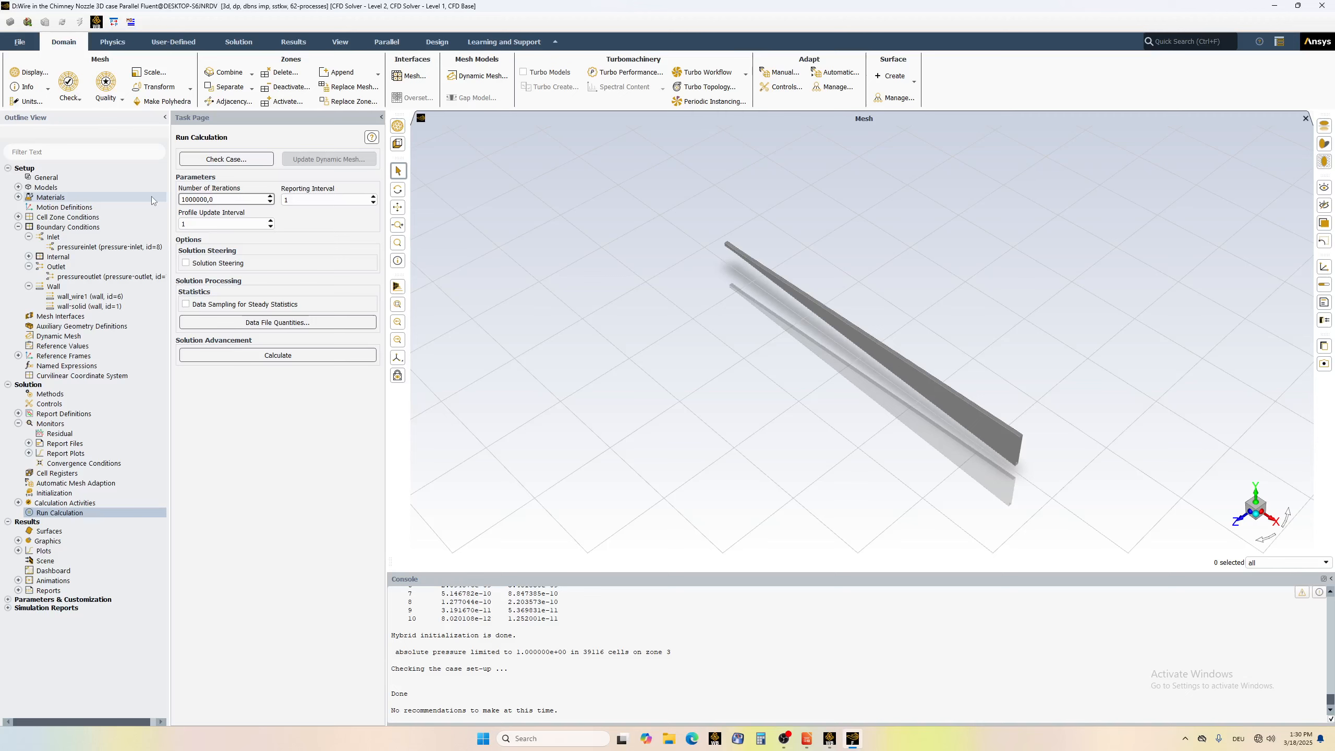
key("BackSpace")
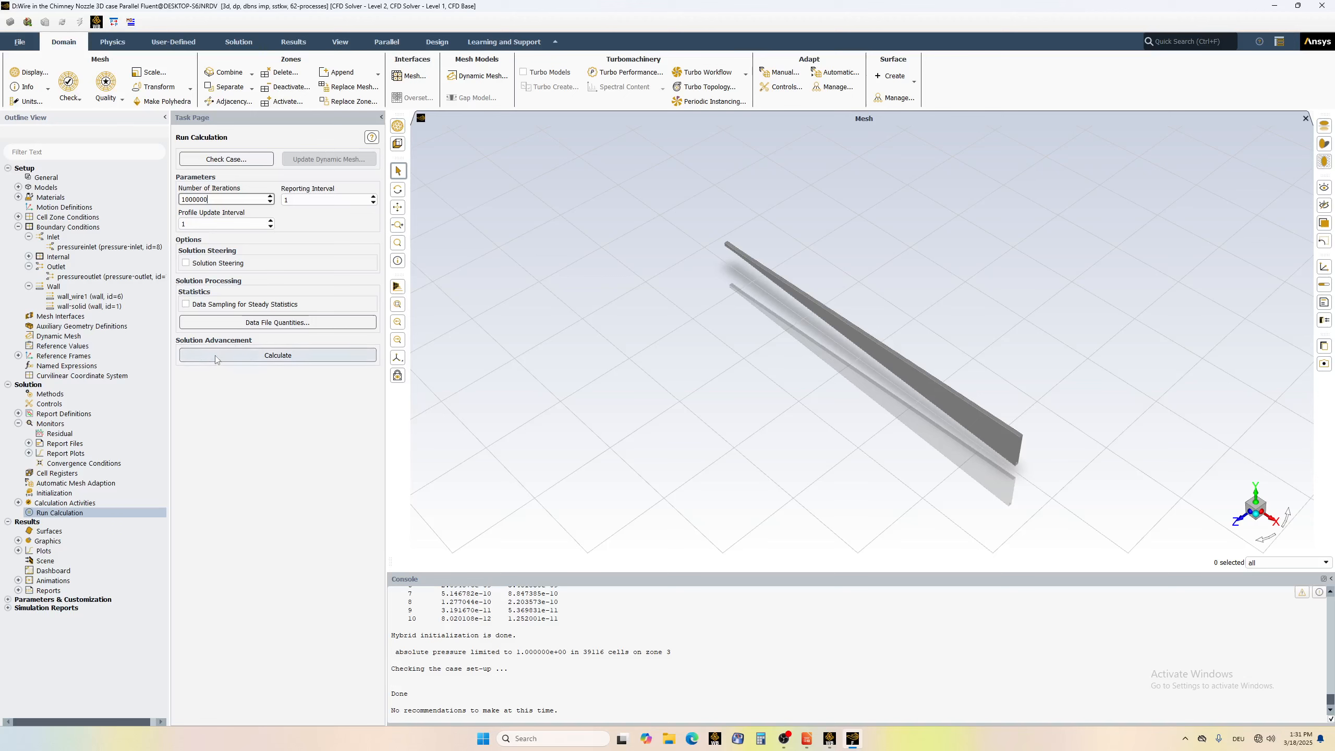
left_click(266, 356)
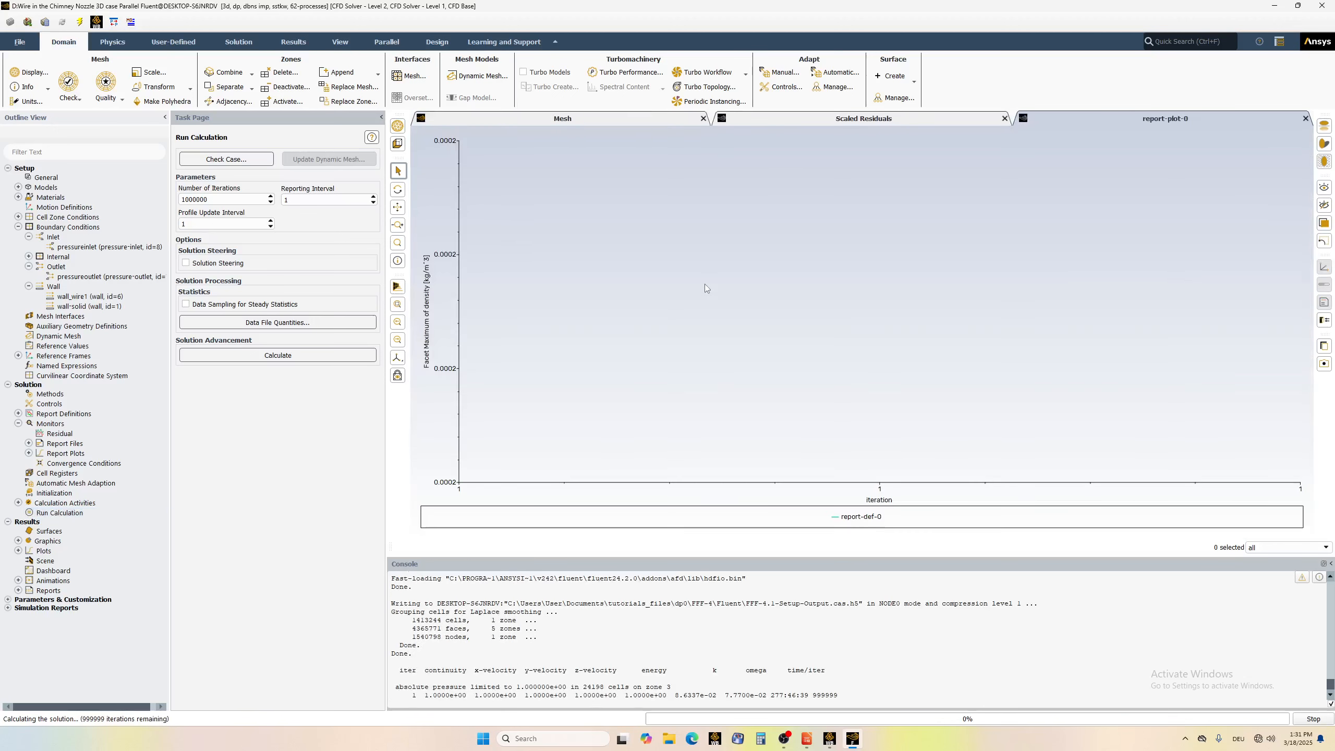
- Examine the Scaled Residuals plot while the calculation runs, following the energy and velocity curves
left_click(871, 119)
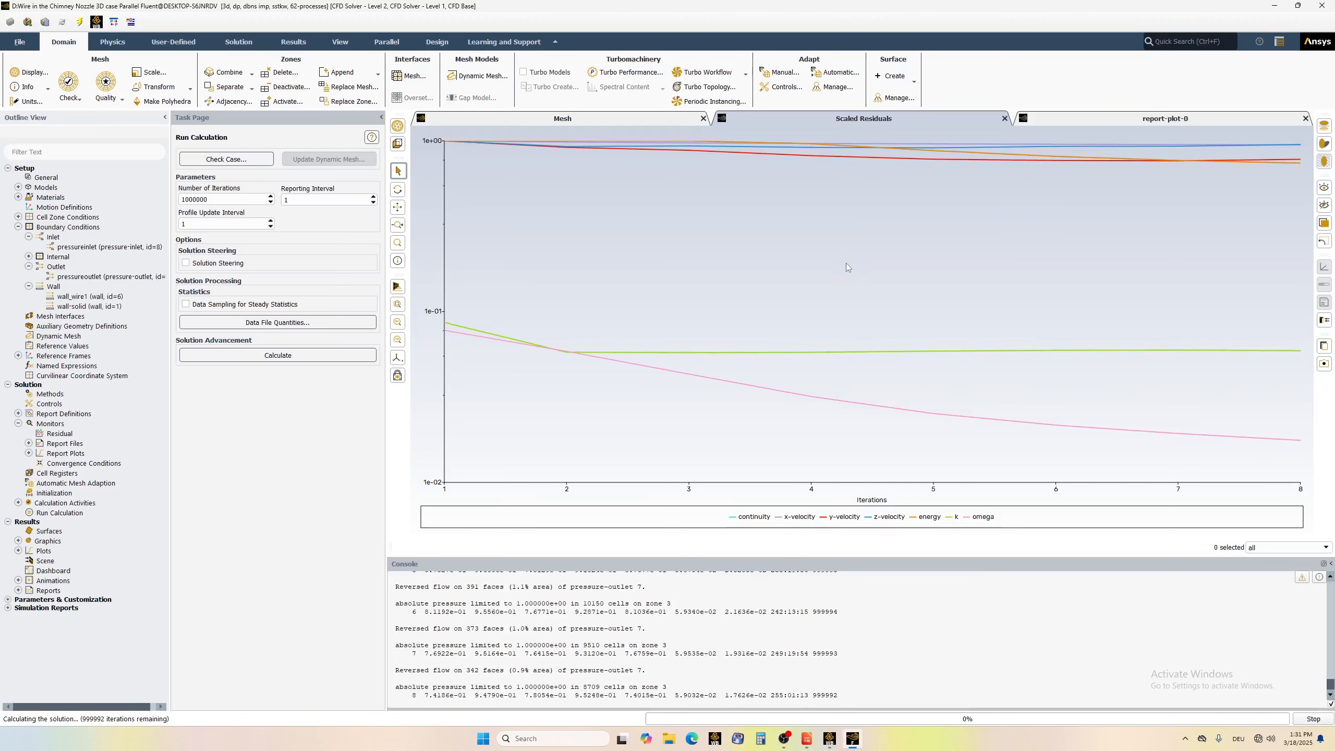
mouse_move(989, 273)
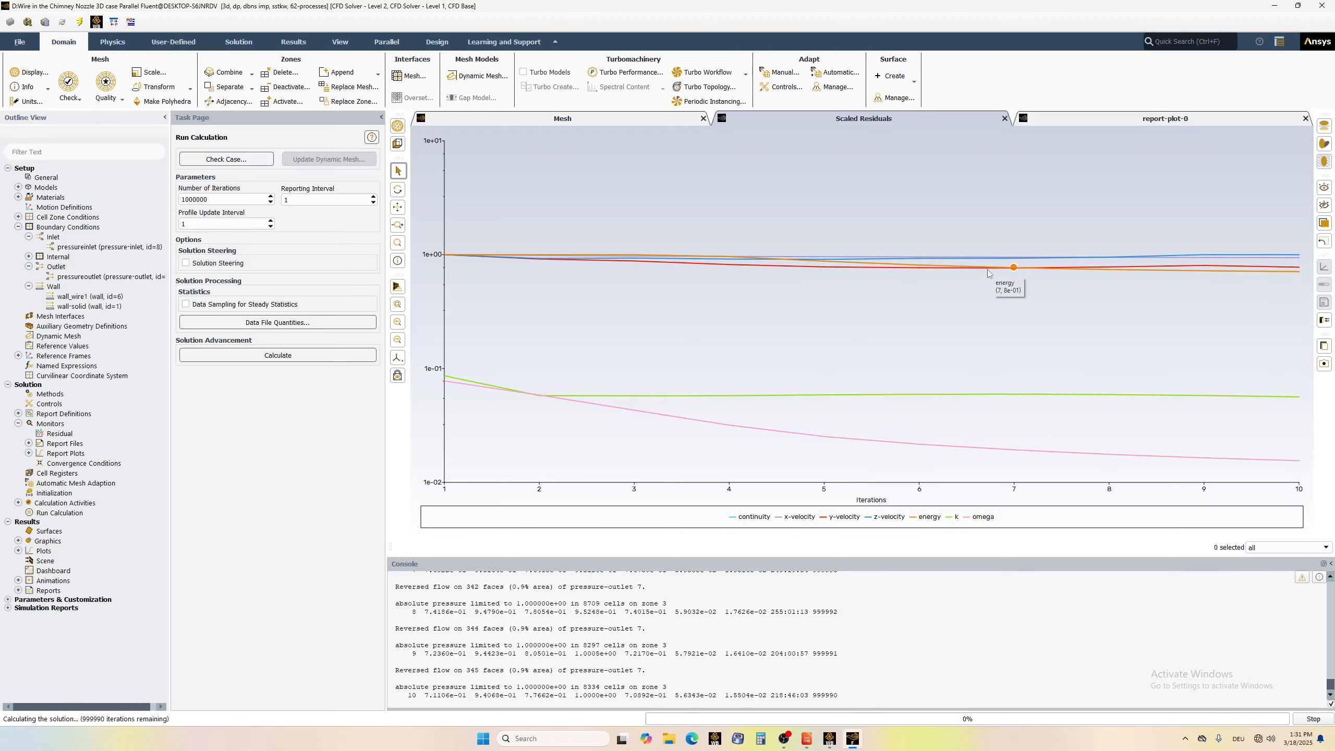
mouse_move(1182, 257)
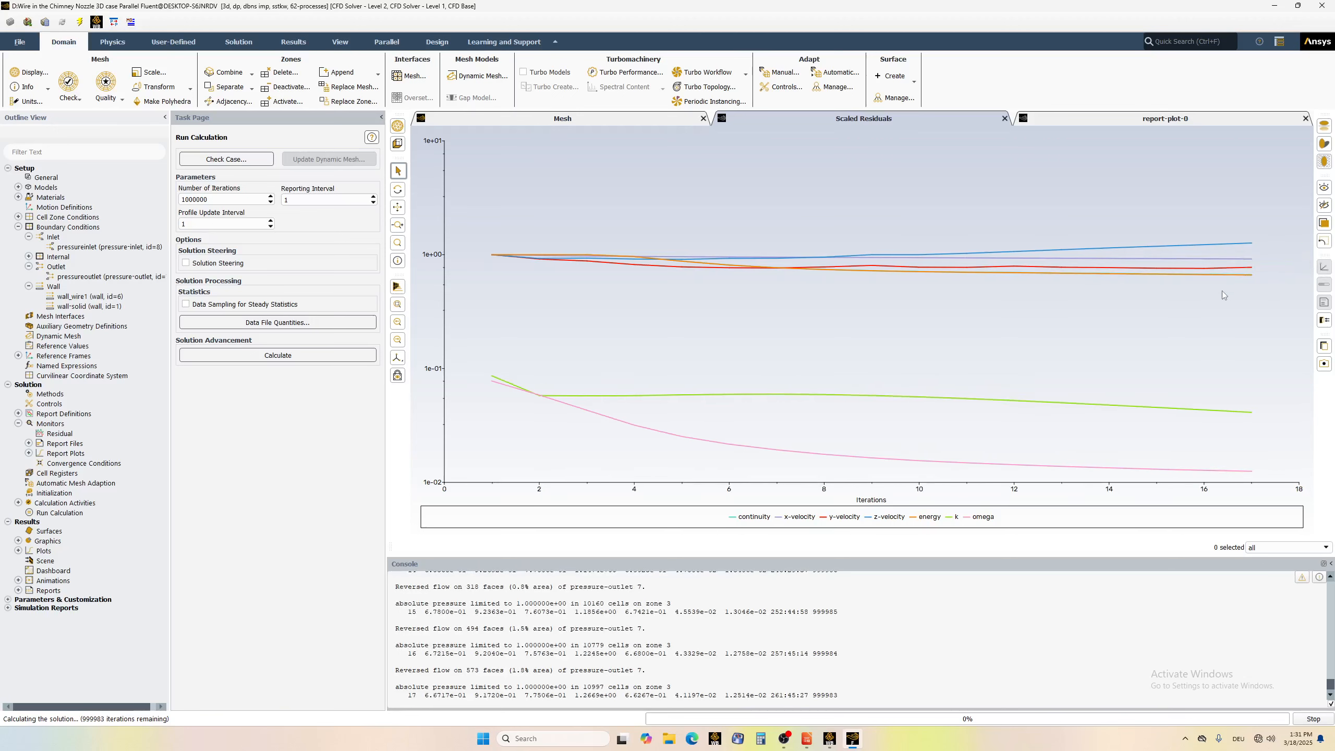
mouse_move(1229, 260)
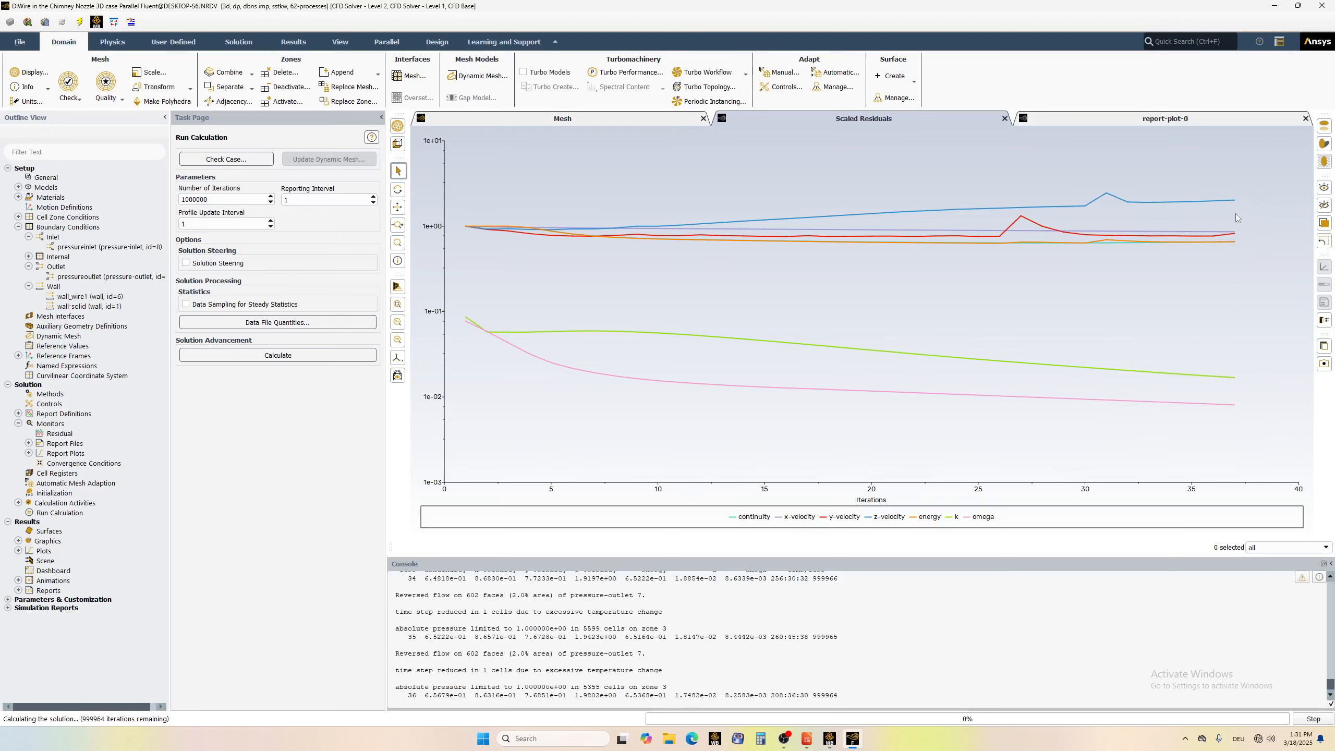
left_click(83, 463)
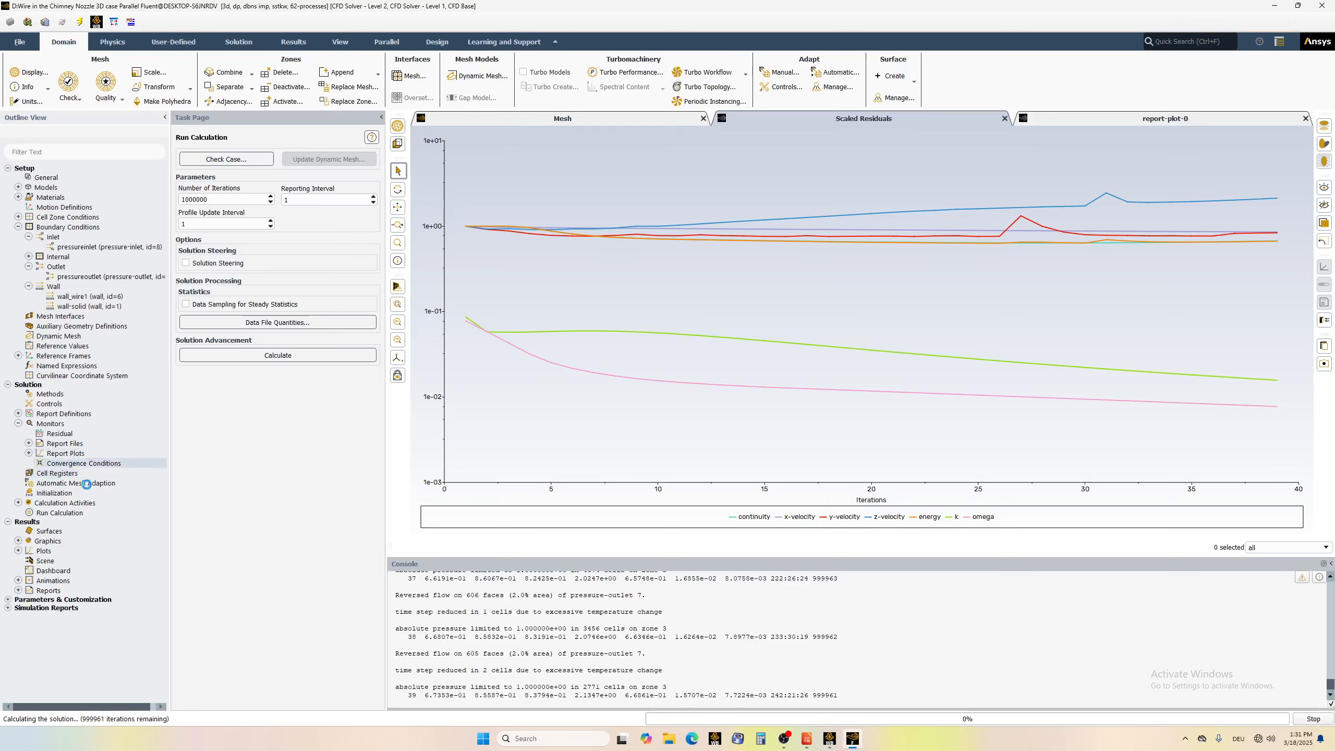
left_click(101, 277)
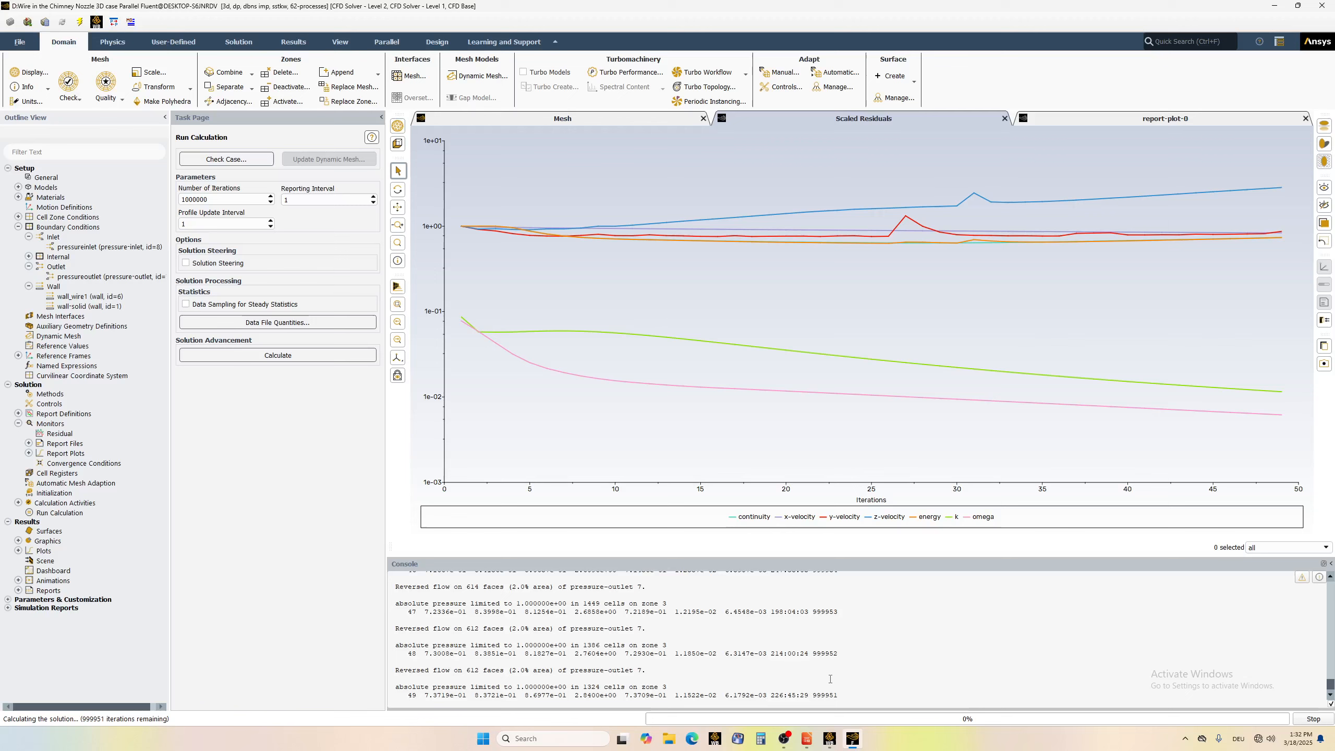
- Switch to the Guiding Structure presentation in LibreOffice Impress and read the "Criteria for convergence" slide
left_click(808, 746)
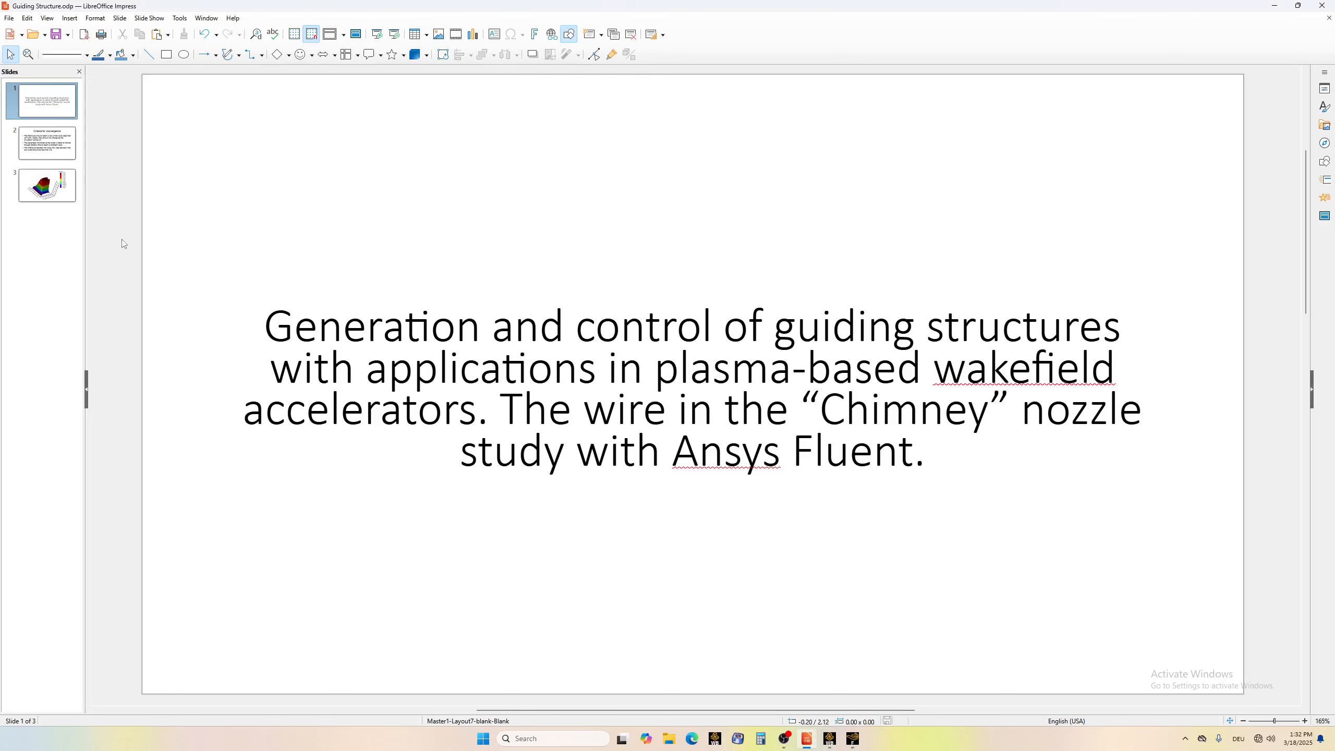
left_click(50, 141)
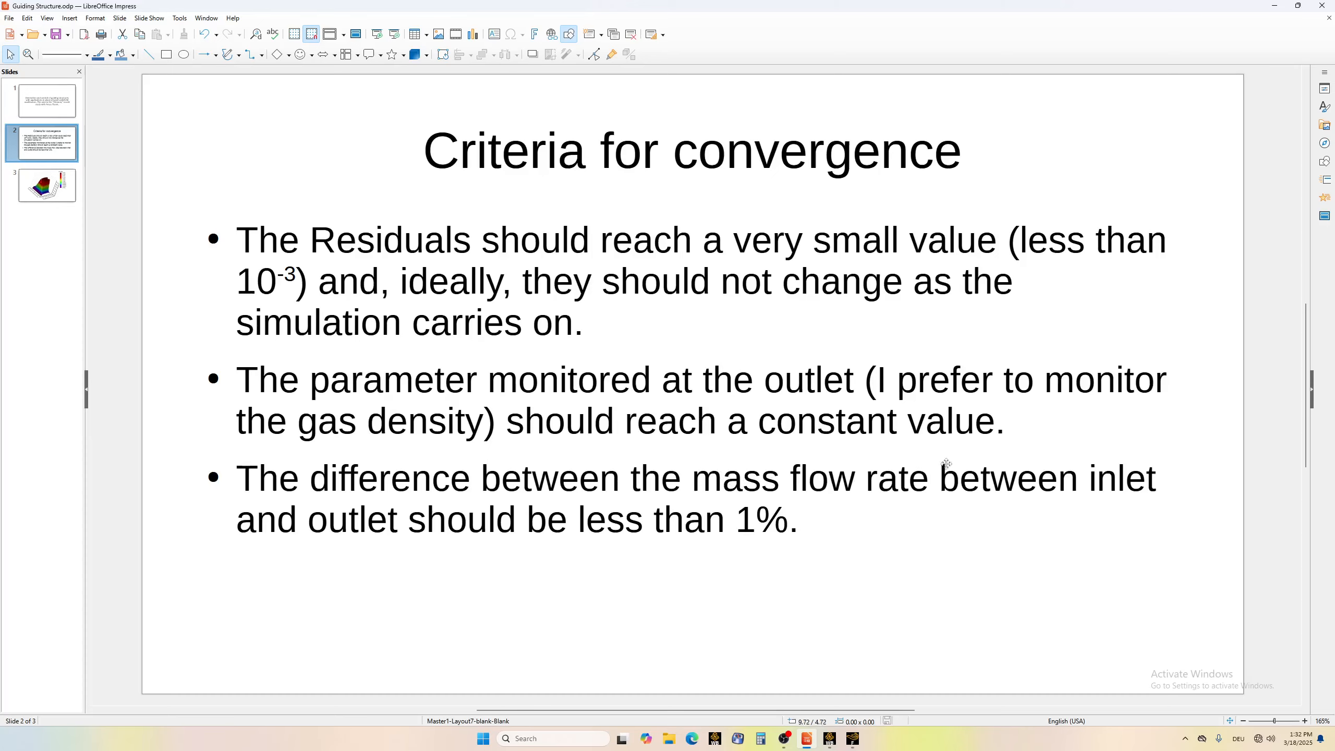
- Switch back to Fluent and stop the running calculation
left_click(853, 738)
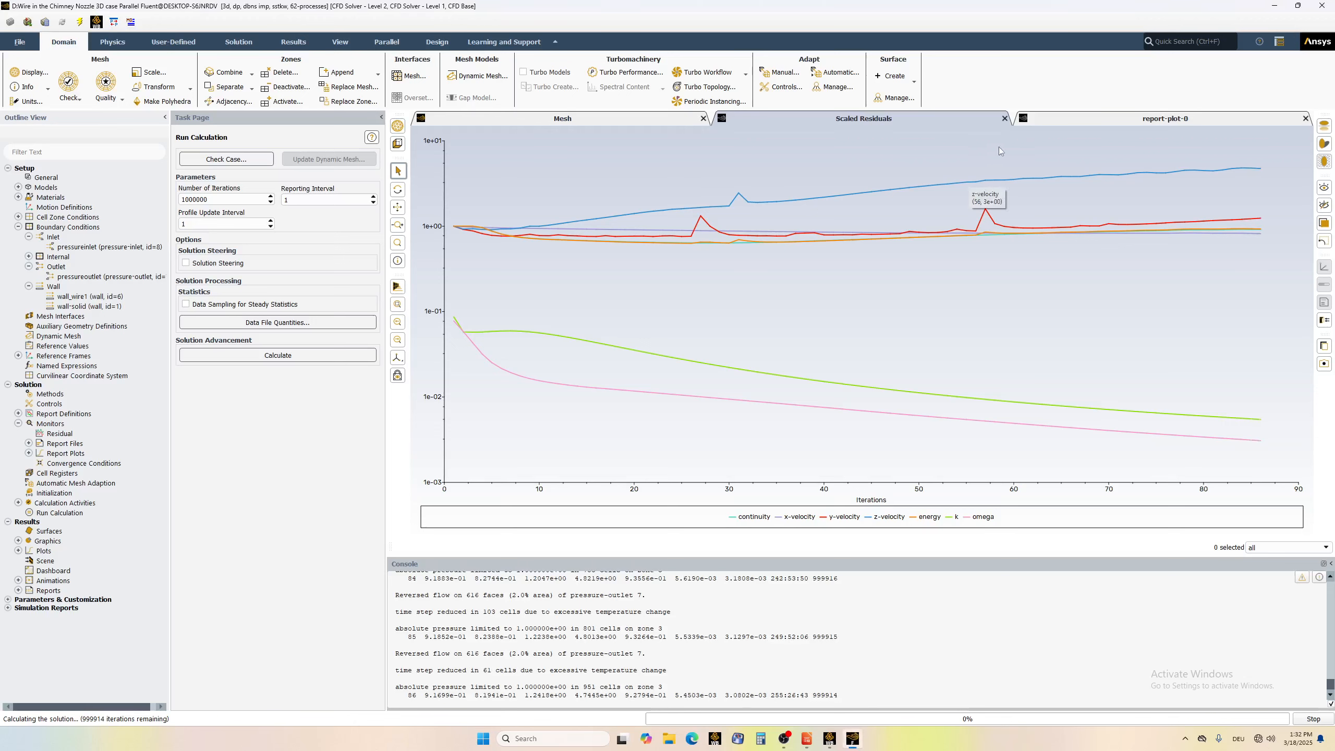
left_click(1310, 721)
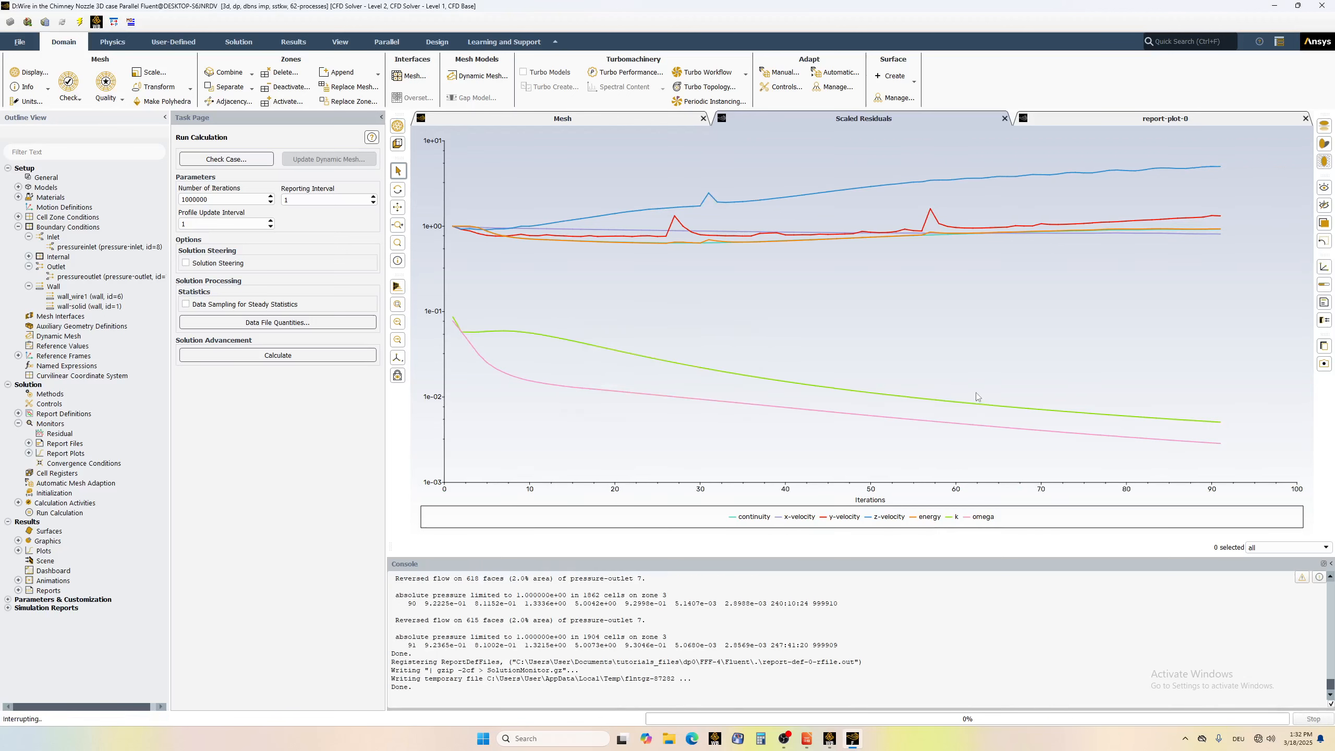
left_click(710, 380)
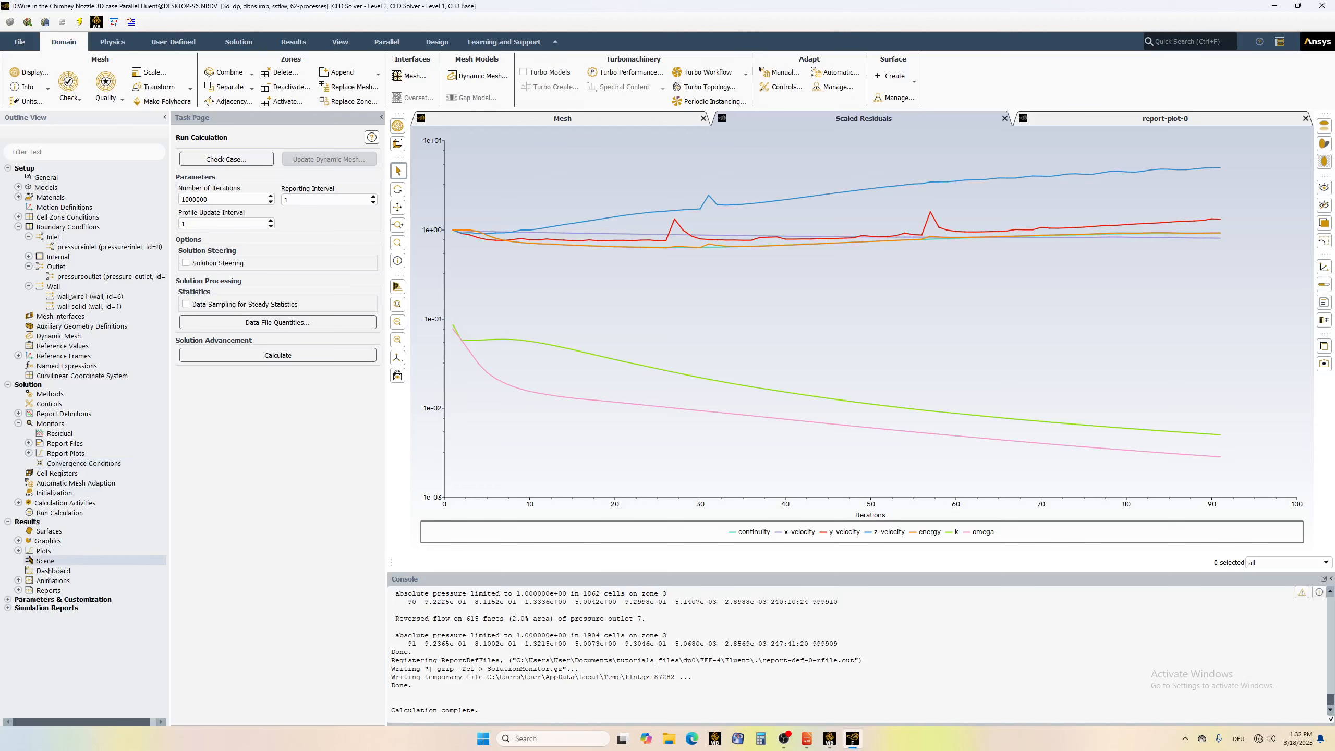
- Compute a Mass Flow Rate flux report for the pressureinlet and pressureoutlet boundaries
double_click(48, 590)
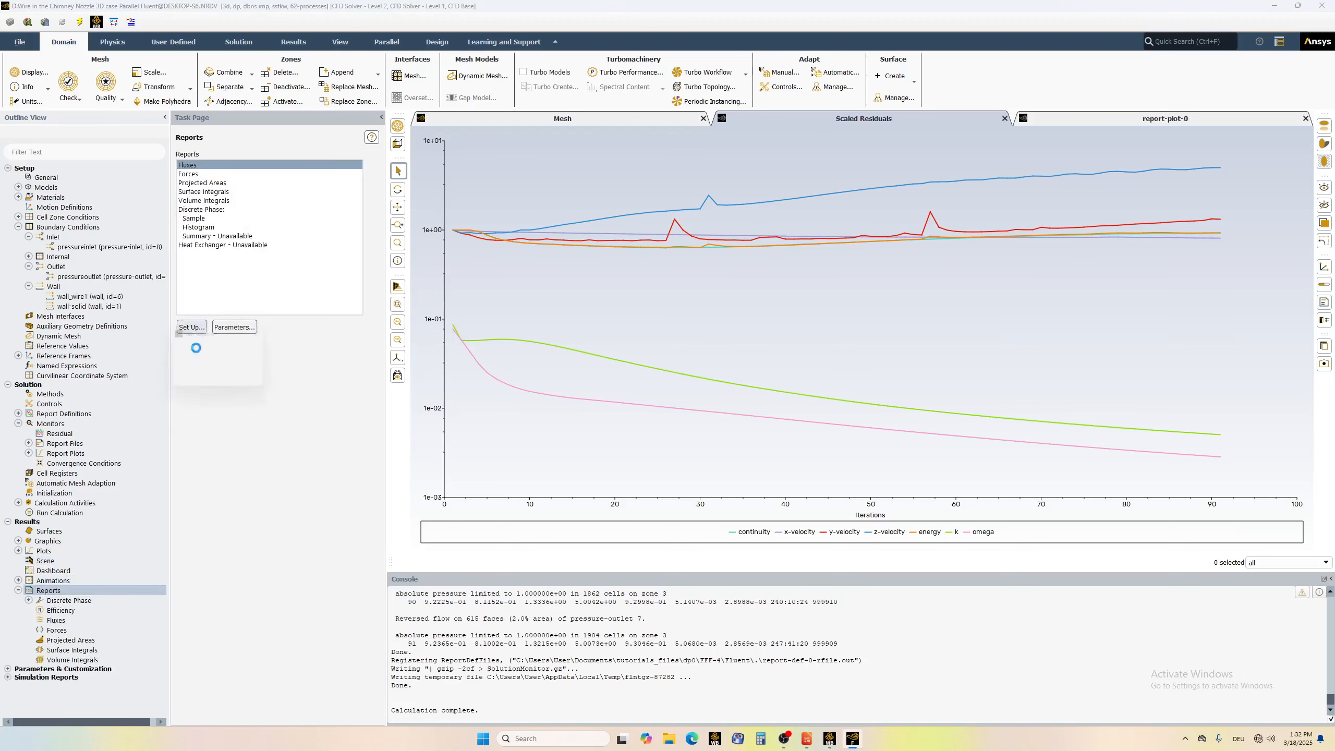
left_click(191, 327)
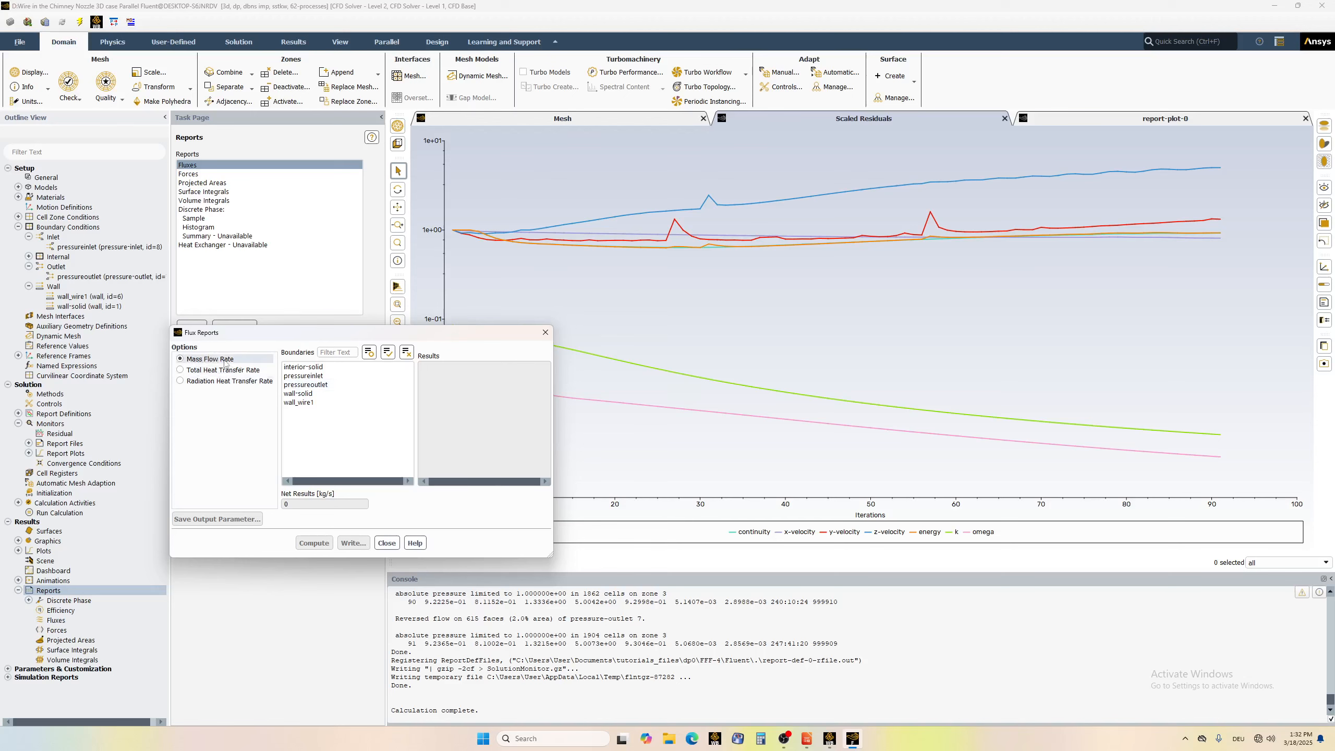
left_click(317, 377)
left_click(331, 386)
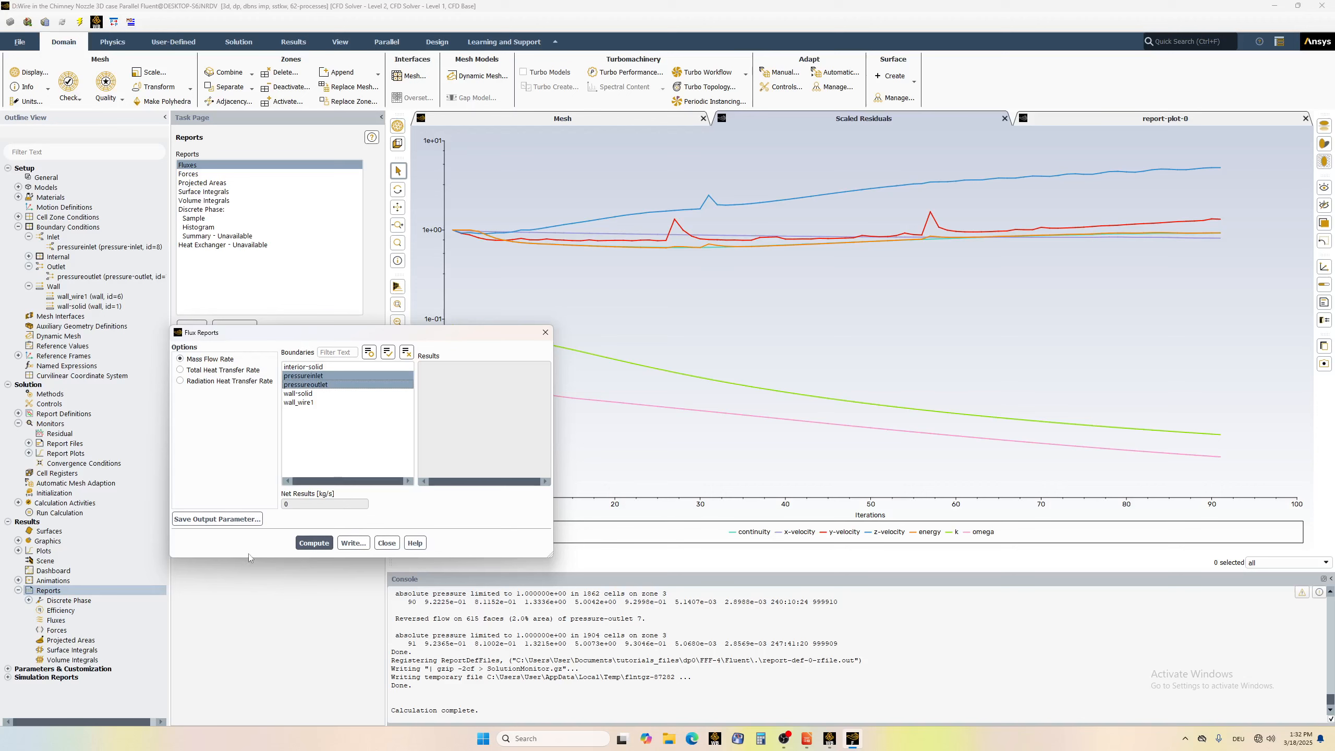
left_click(314, 543)
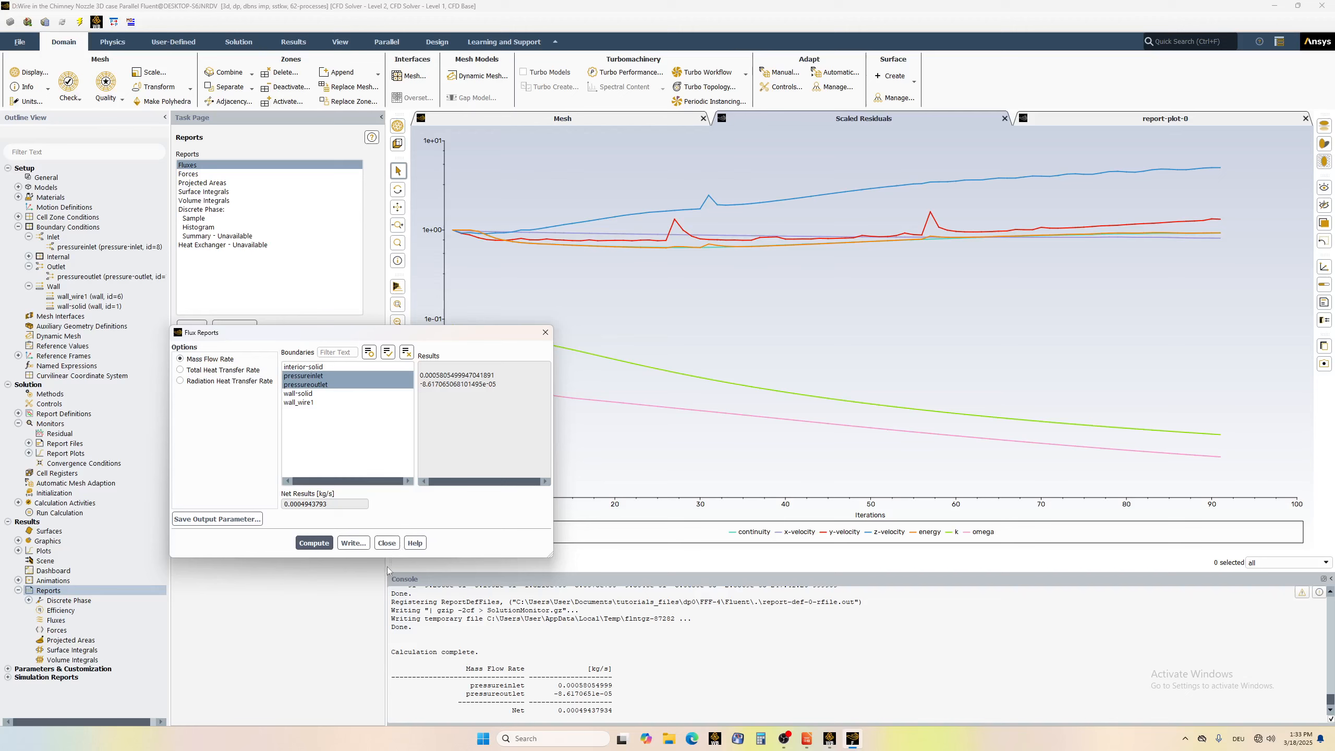
left_click(387, 543)
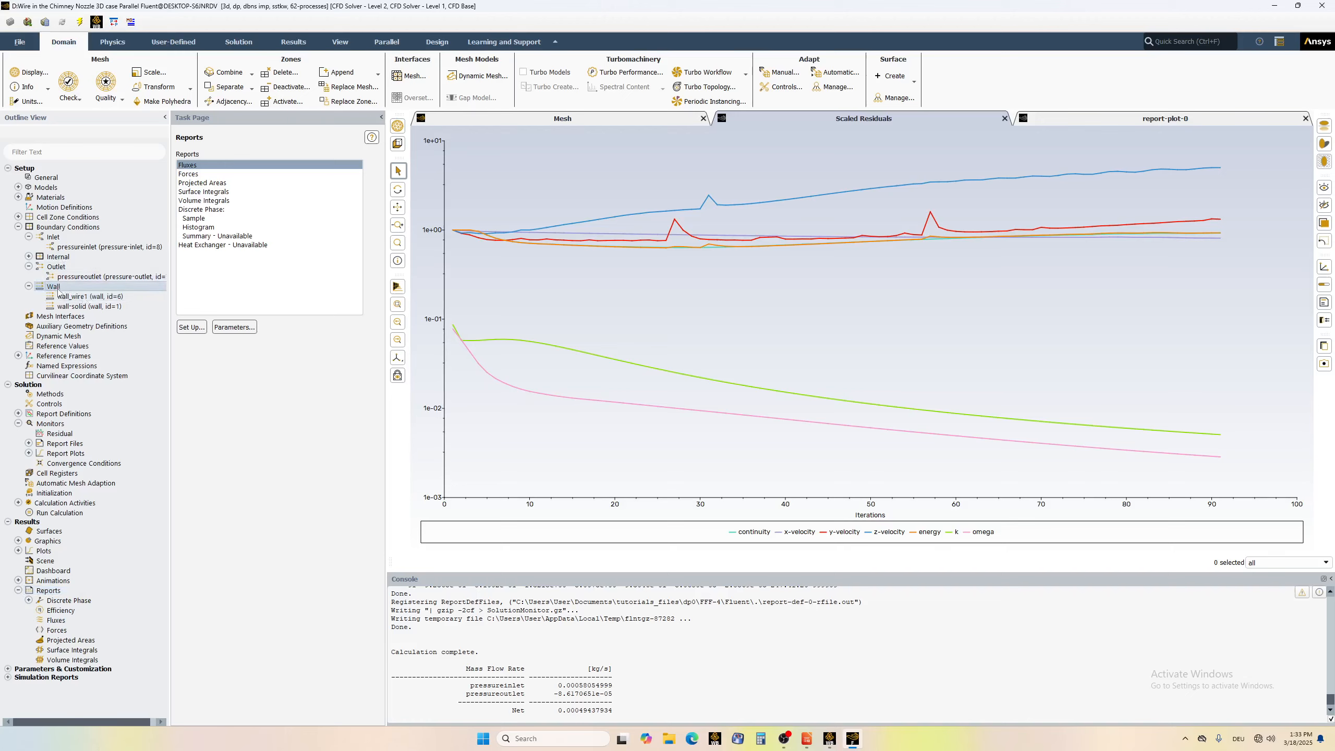
- Bring up the mesh display and rotate the nozzle model to inspect it from its end
right_click(57, 289)
left_click(79, 368)
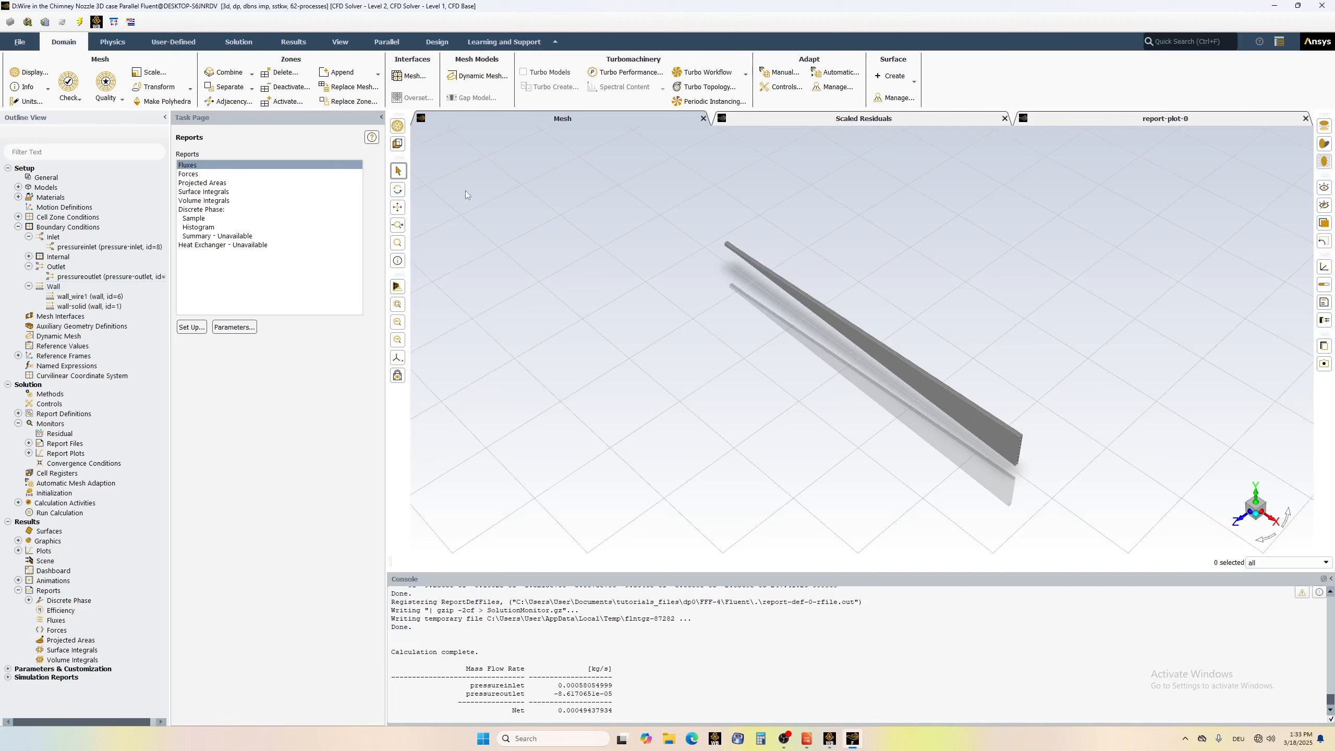
left_click(398, 188)
left_click_drag(1018, 460, 885, 364)
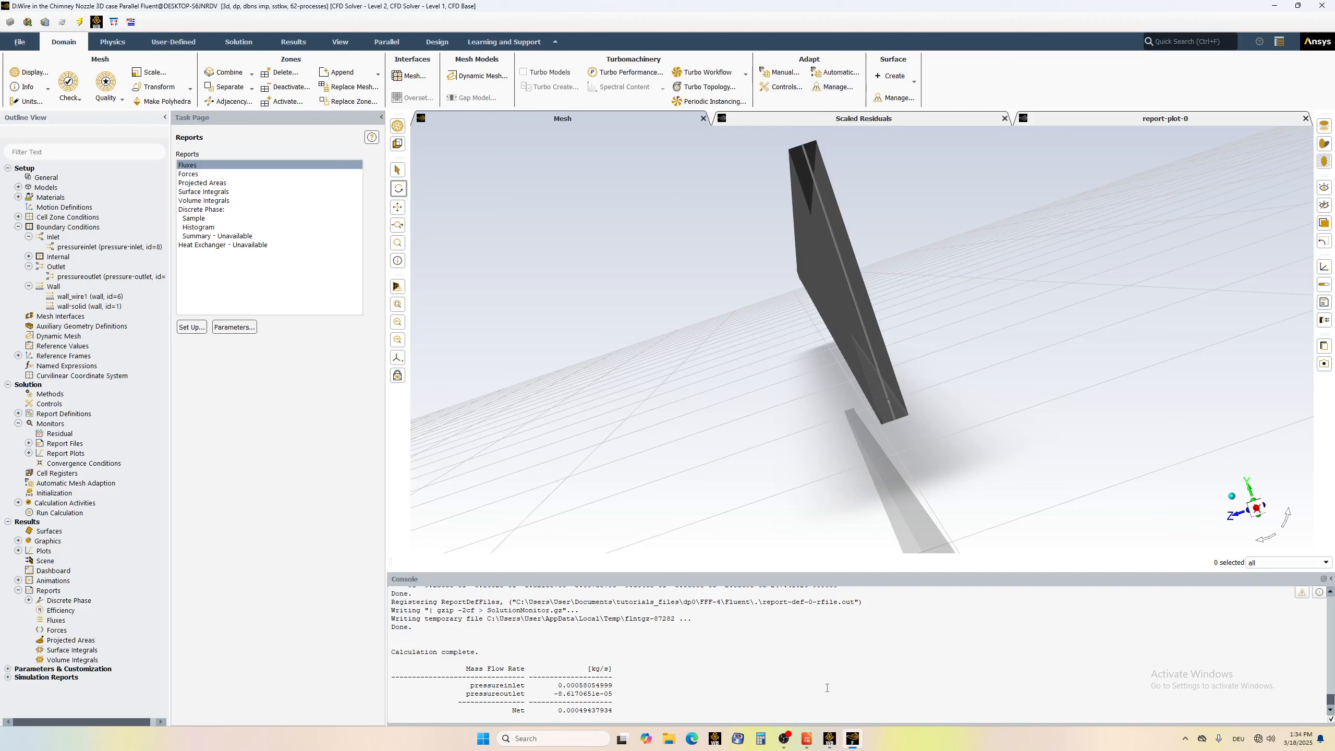
- Switch to the LibreOffice Impress presentation and view the density surface plot on slide 3
left_click(807, 739)
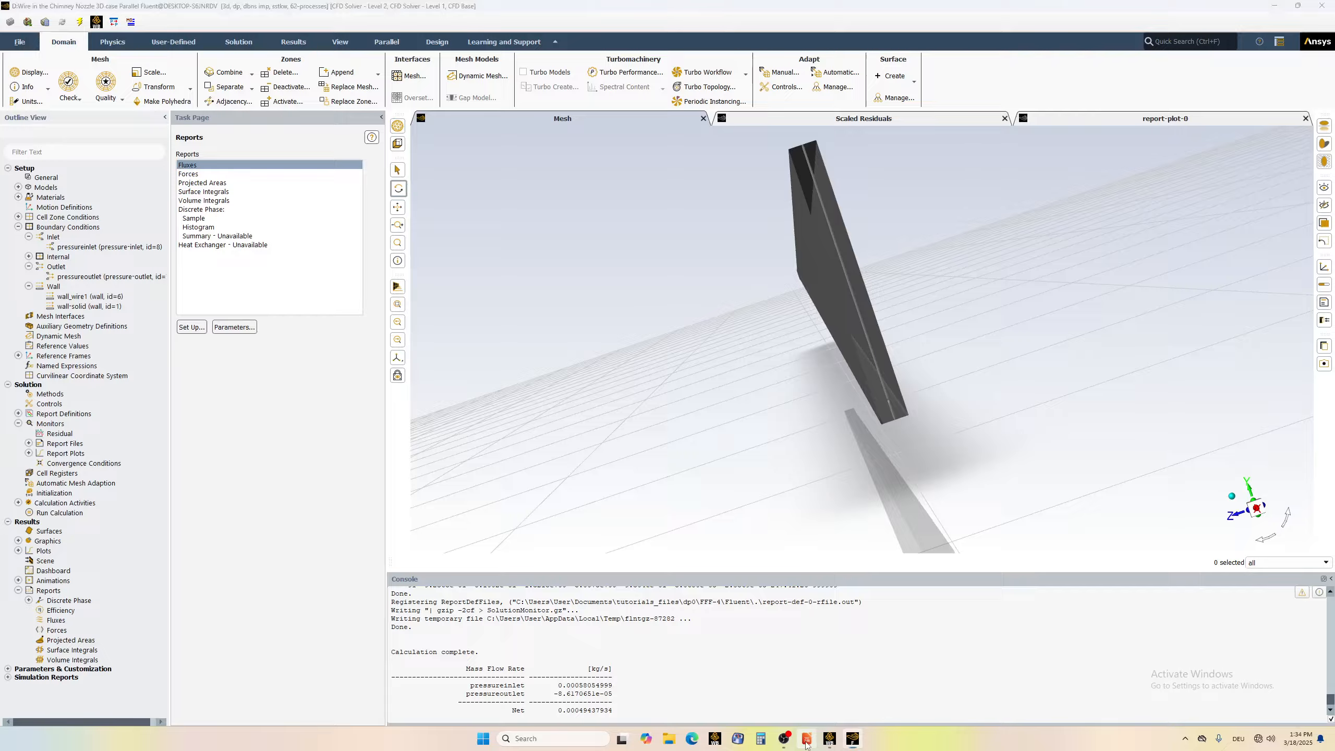
key("Page_Down")
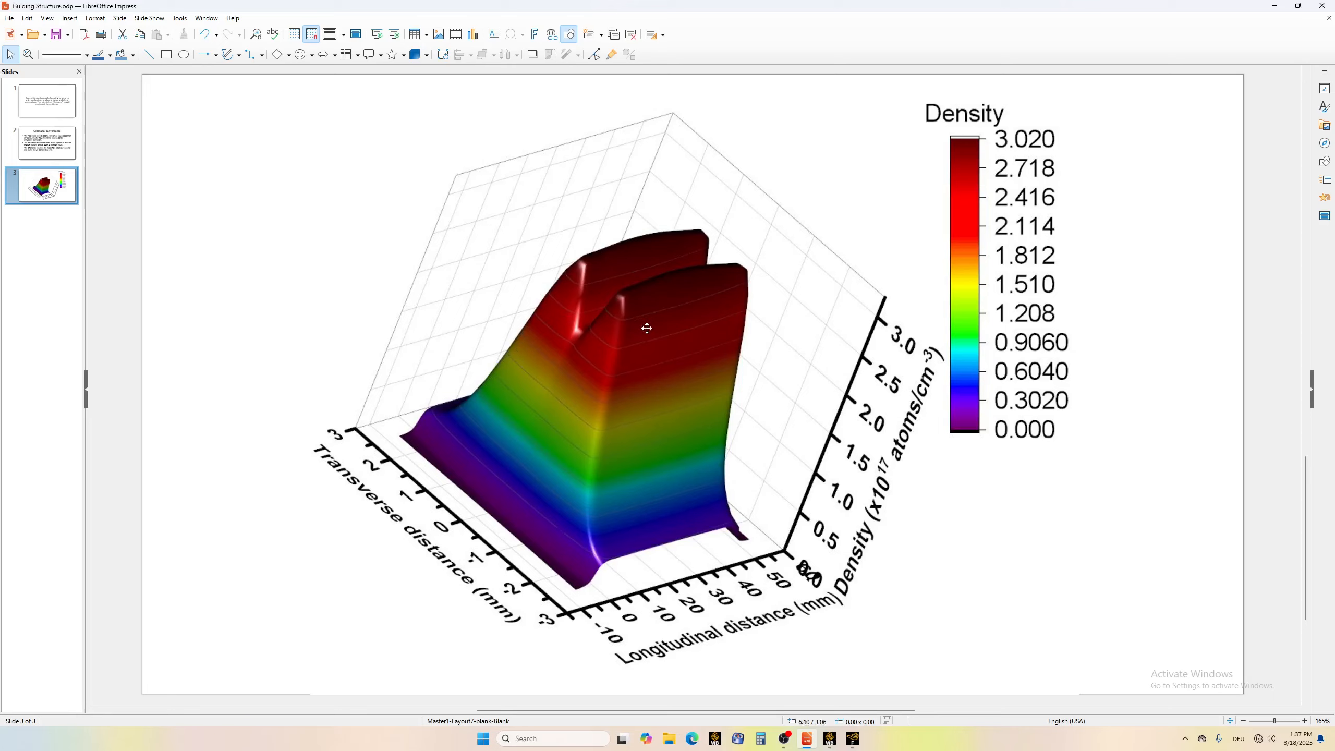
left_click(789, 738)
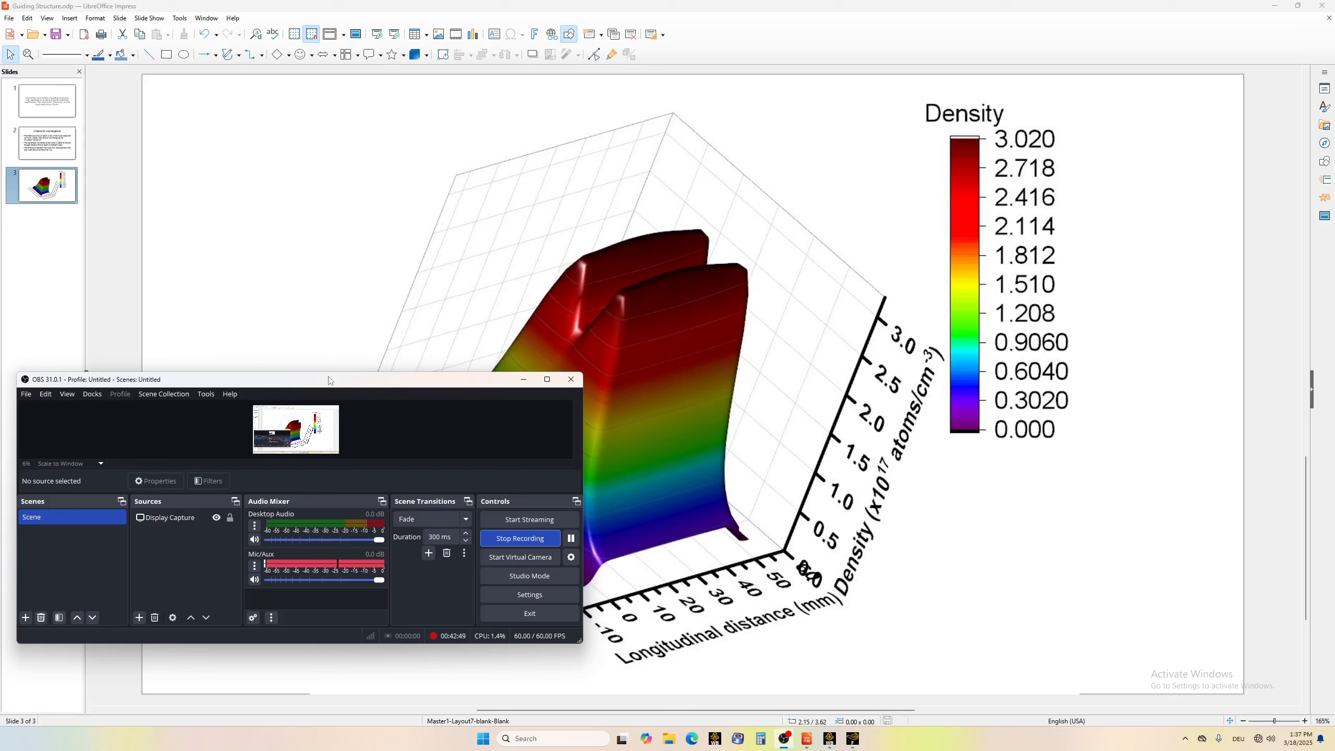
left_click_drag(331, 385, 346, 330)
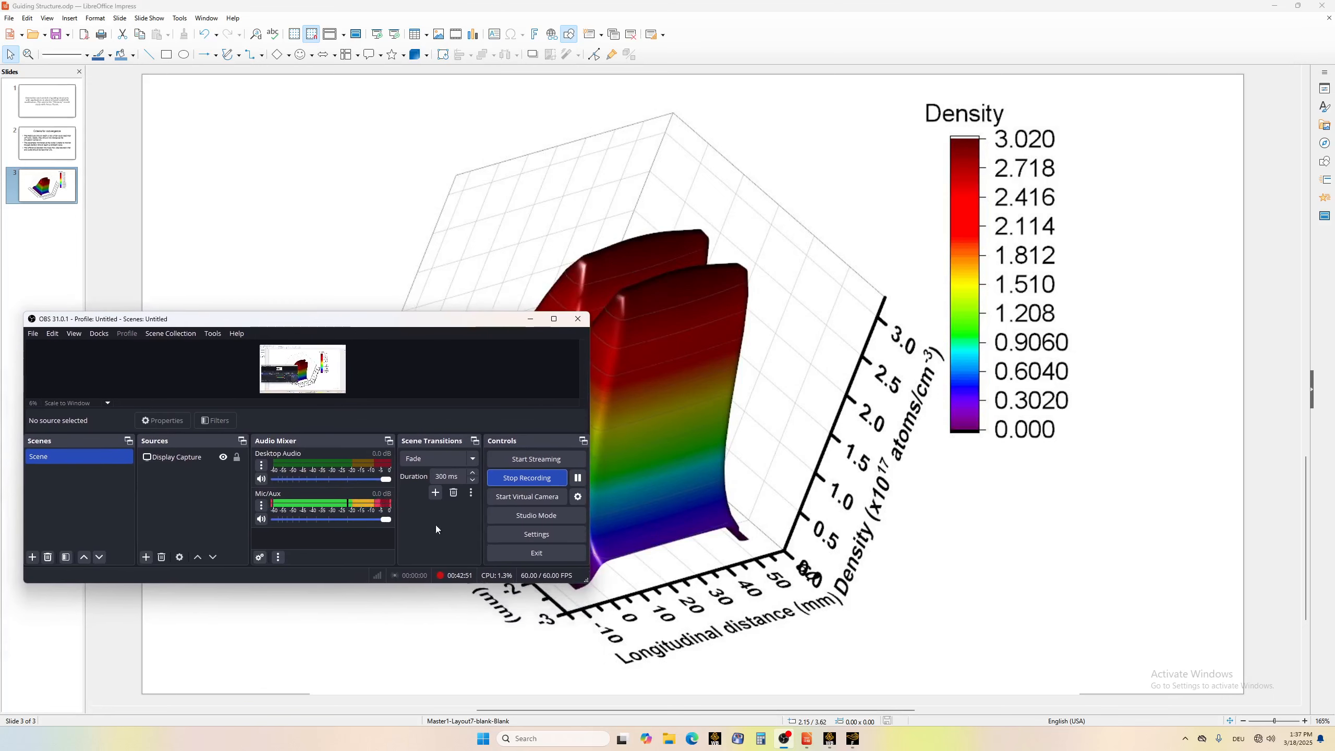